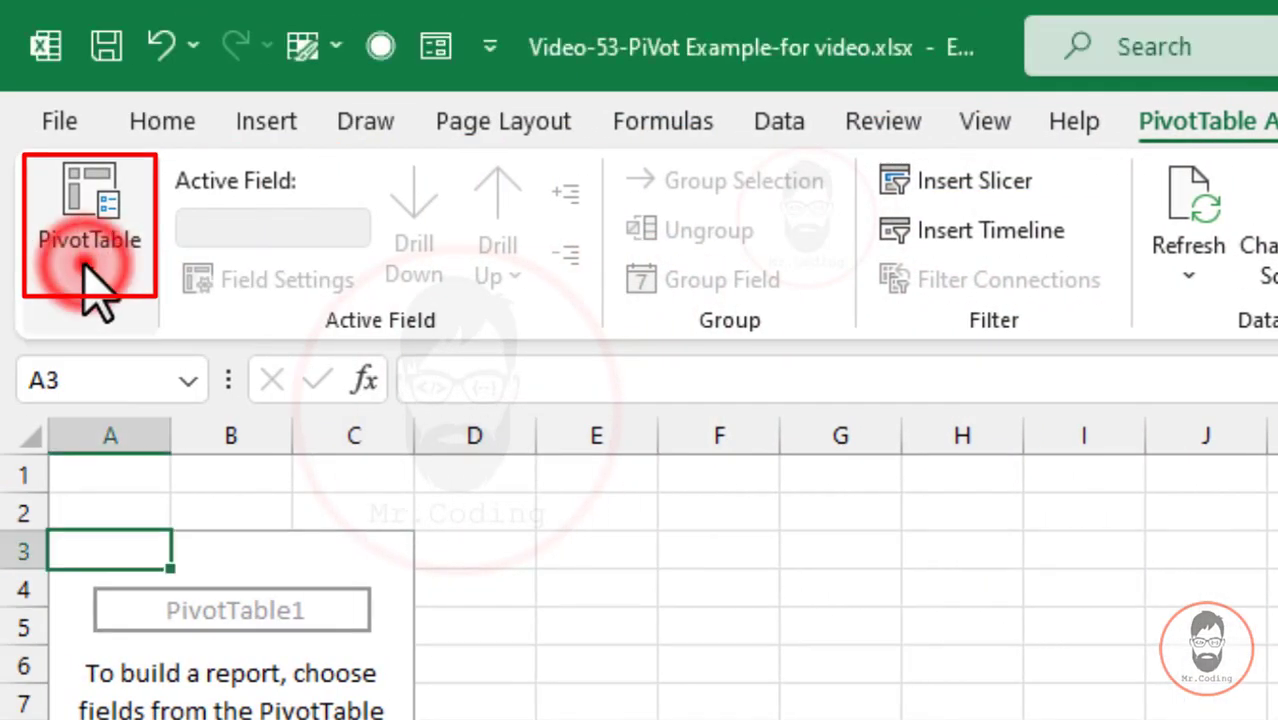
- Review PivotTable1's Totals & Filters, Display and Printing option tabs, ending on Layout & Format
click(97, 280)
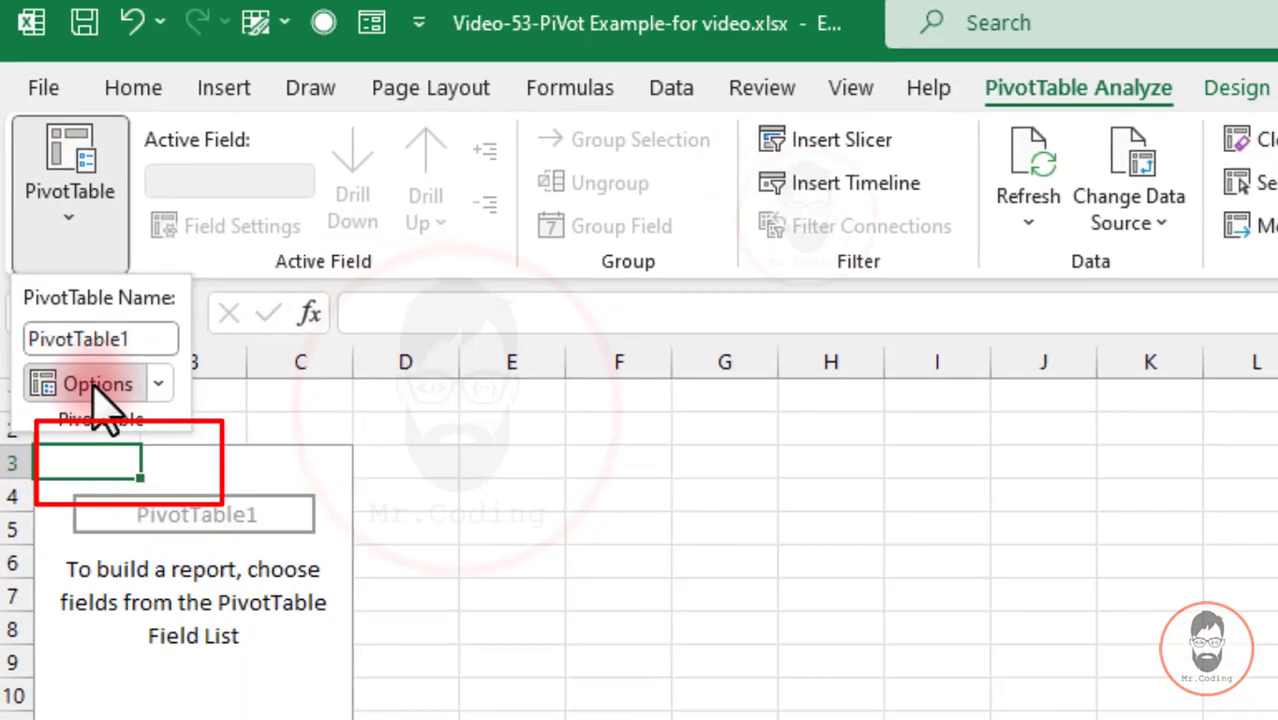
click(117, 470)
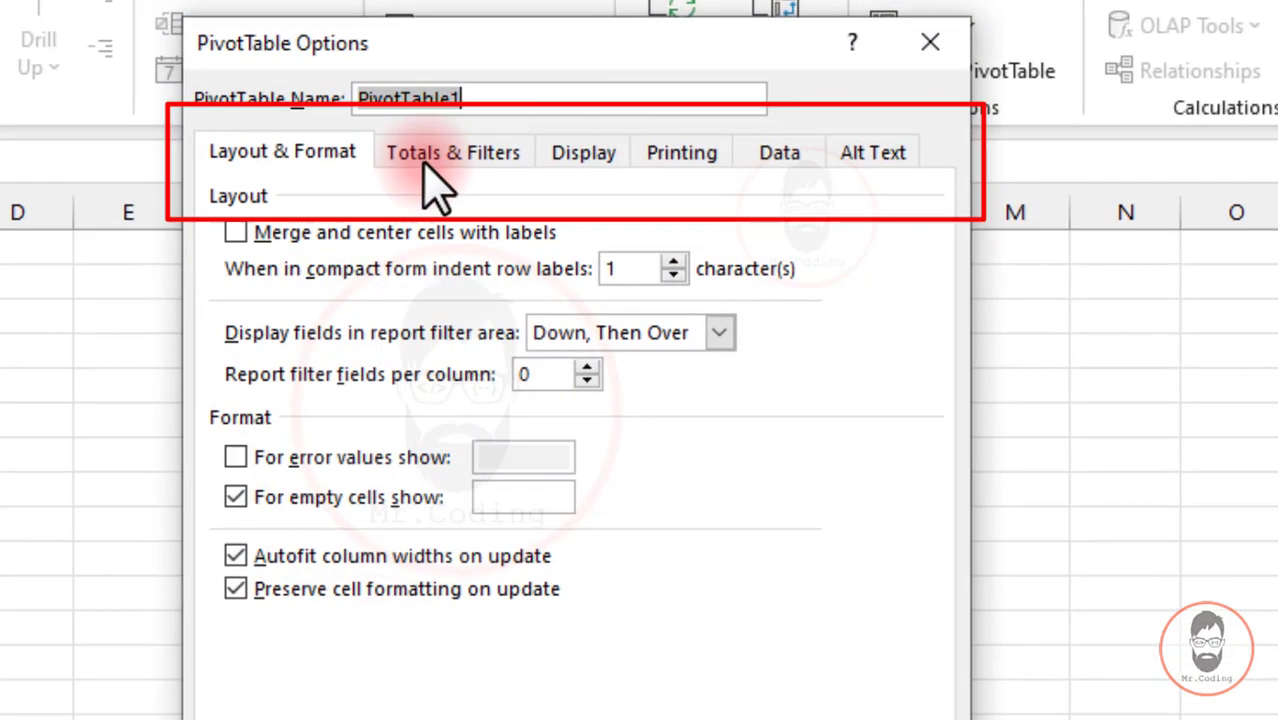
click(588, 203)
click(580, 155)
click(645, 155)
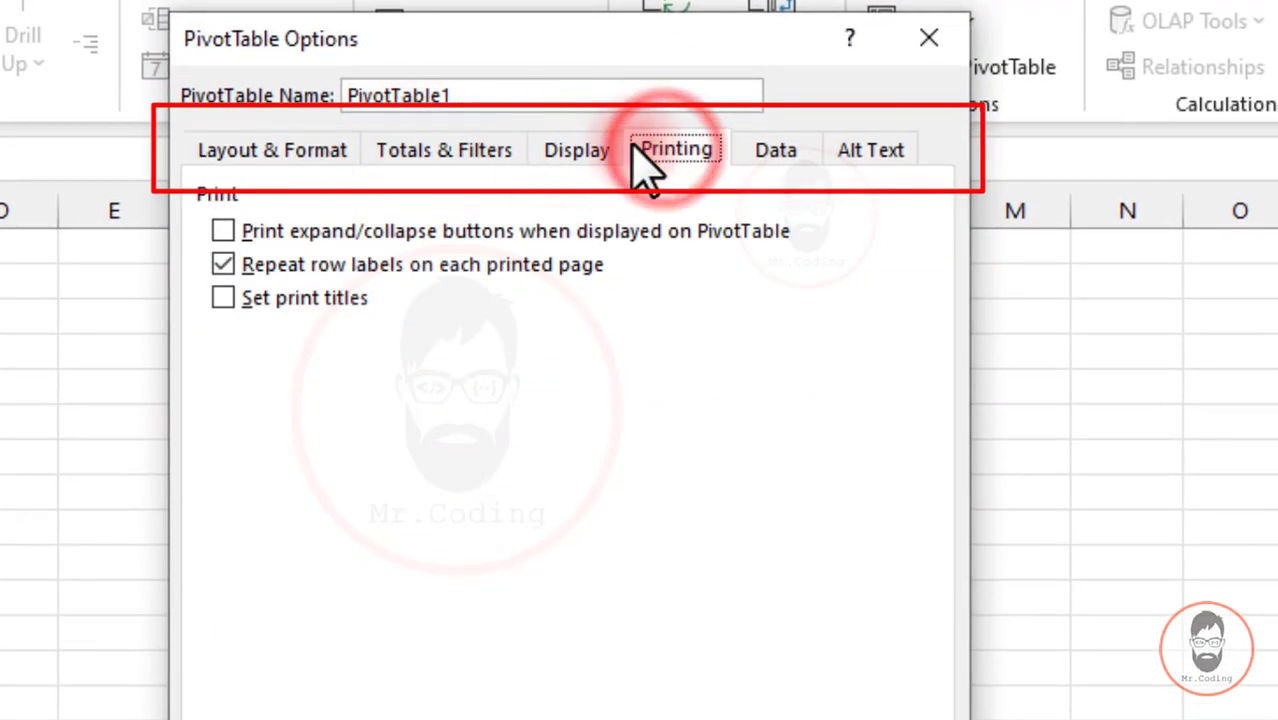
click(322, 176)
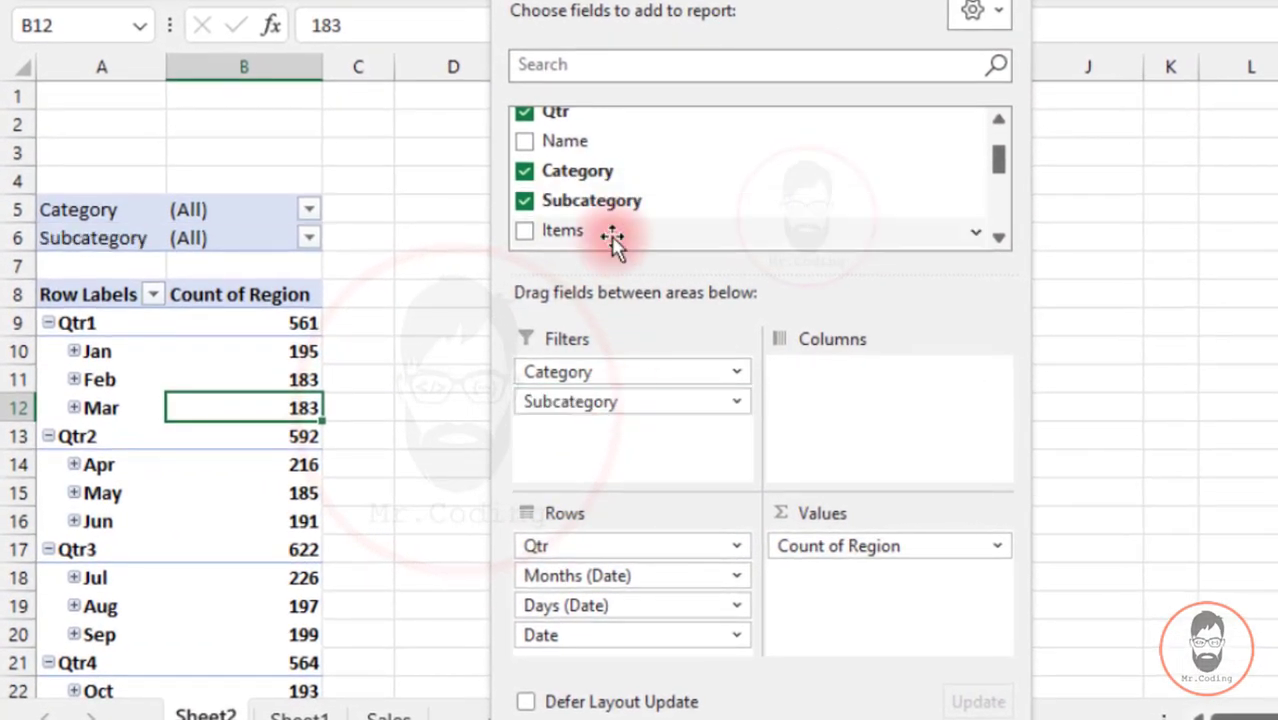
- Add more fields, including City and Country, to the pivot table's report filters
click(611, 236)
scroll(600, 200, down, 3)
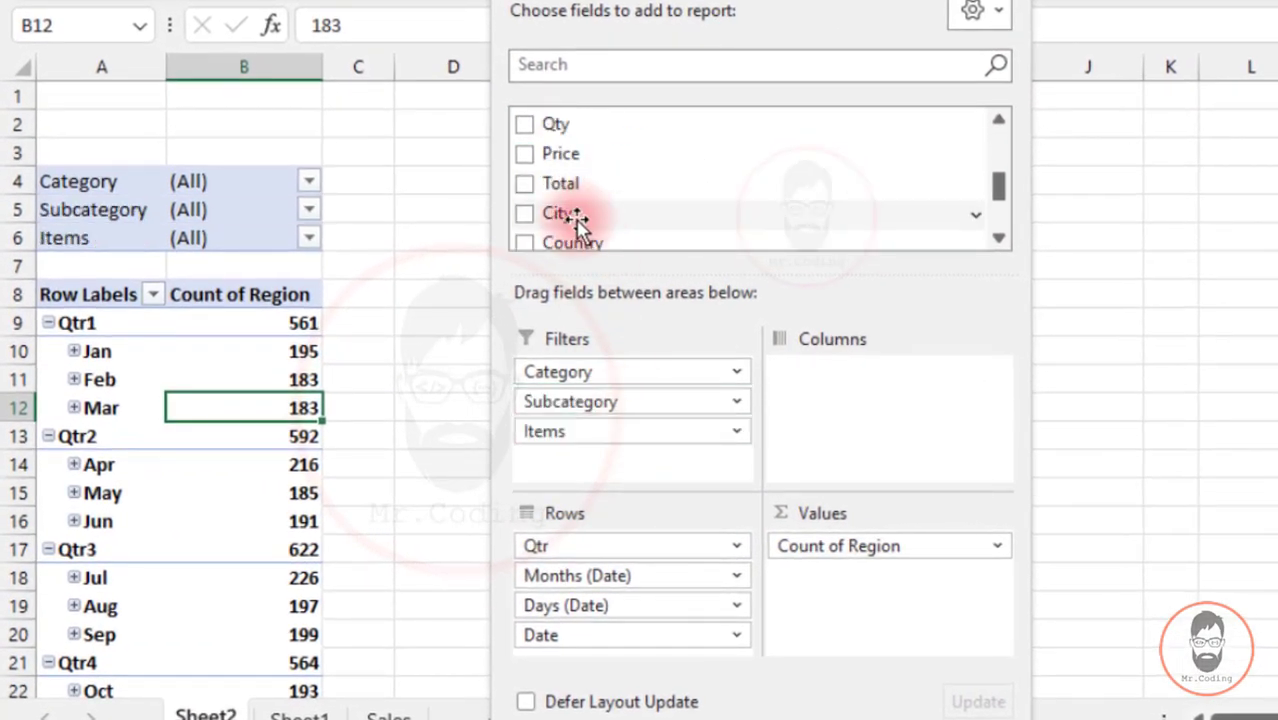
click(579, 214)
click(588, 240)
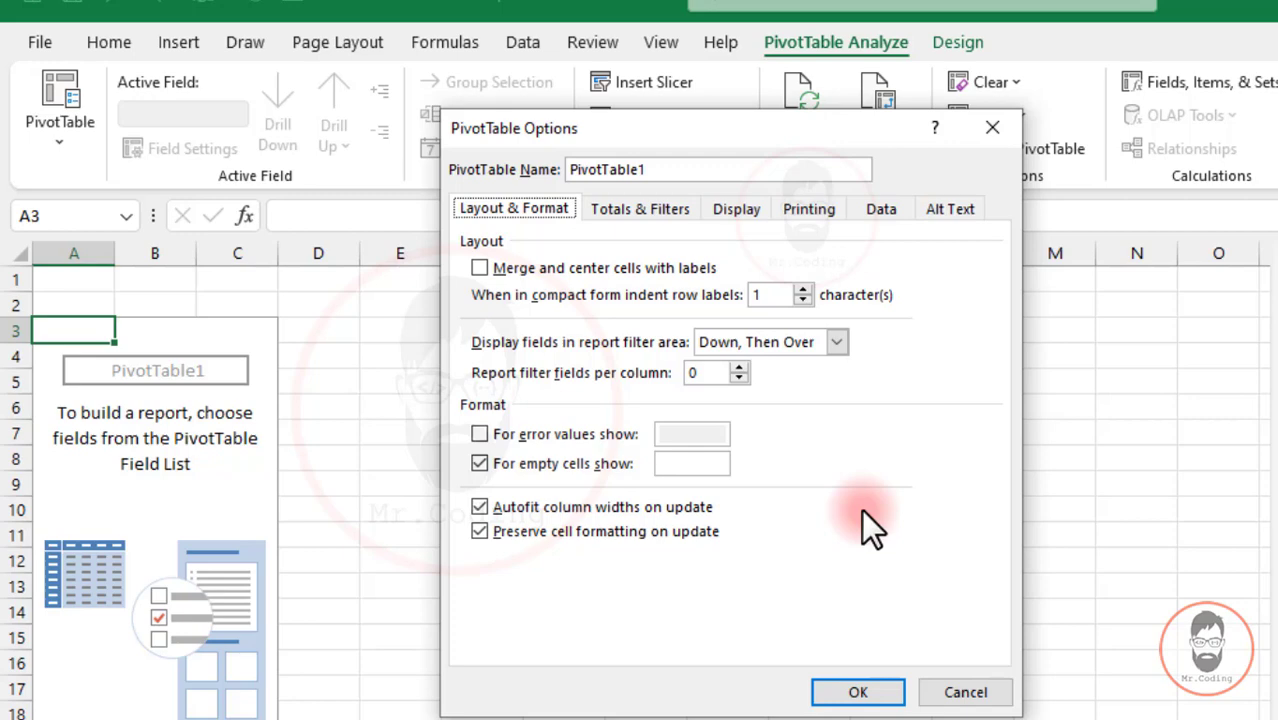
- Dismiss the PivotTable Options dialog with Esc
key(Escape)
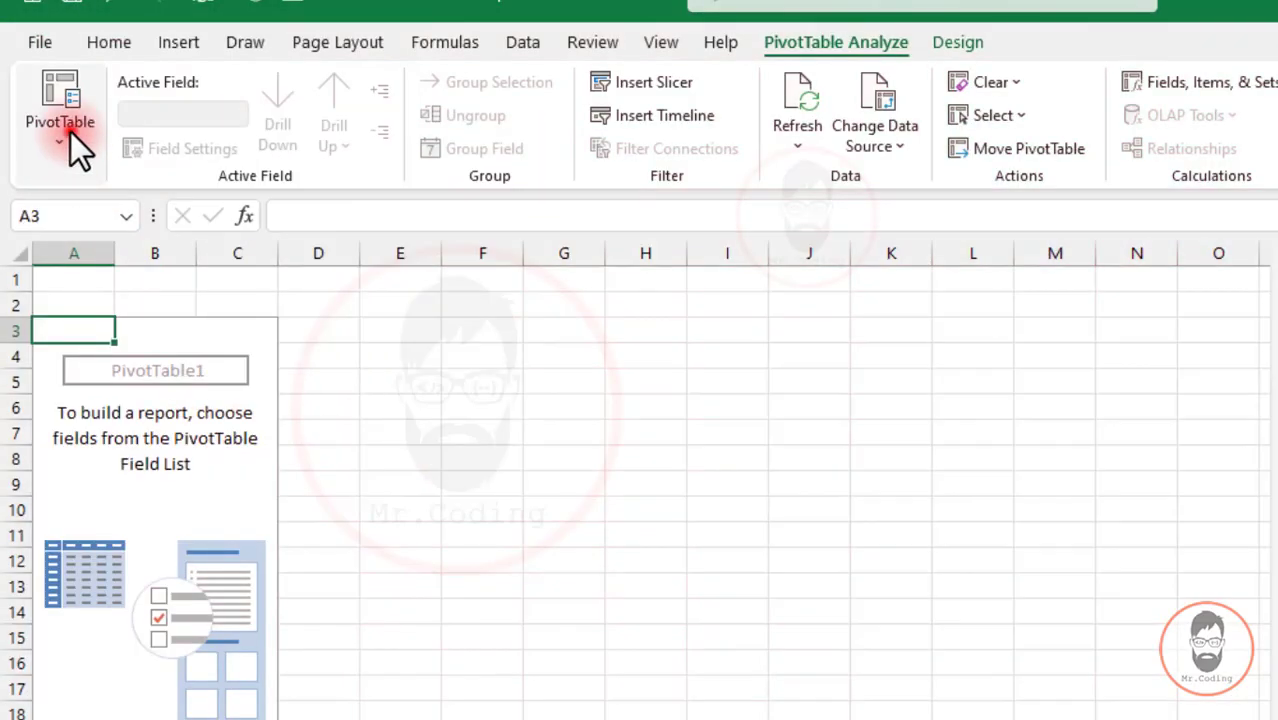
- Open the PivotTable name and options dropdown on the PivotTable Analyze tab
click(62, 130)
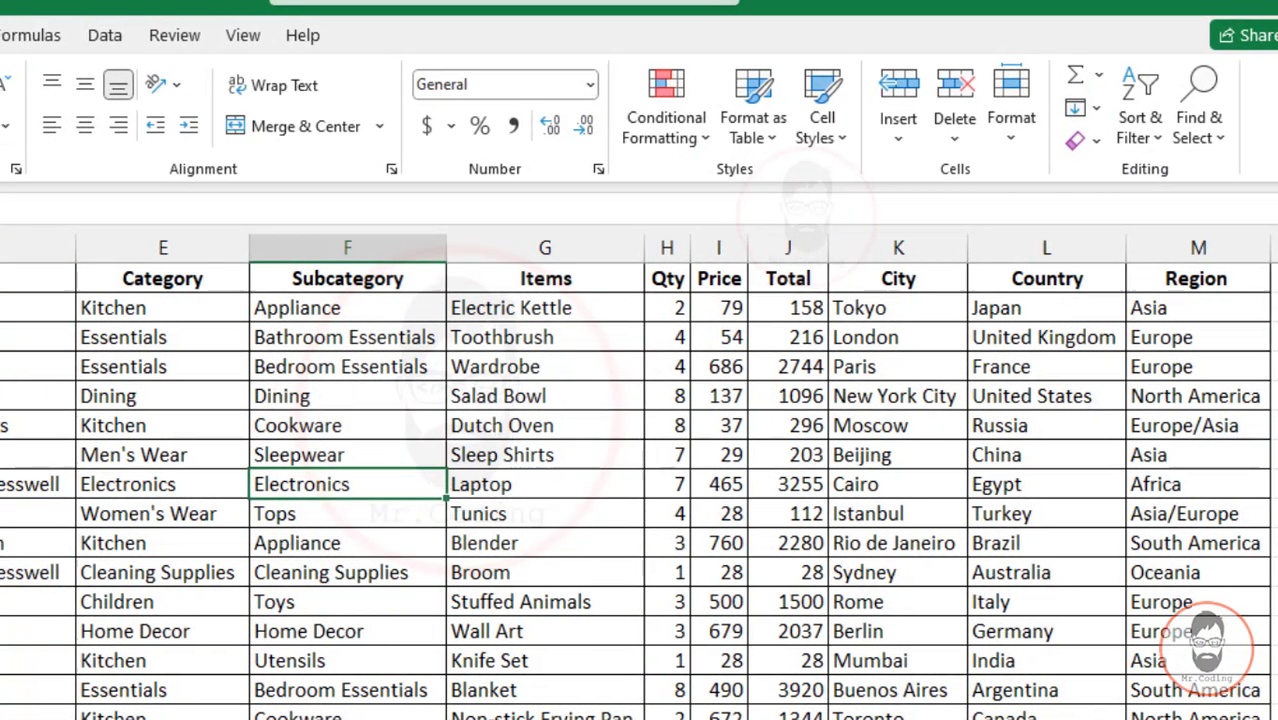
- From A2, check the data's extent with Ctrl+Down/Up, then select A1:M2340 with Ctrl+Shift+End
scroll(735, 392, left, 5)
click(73, 308)
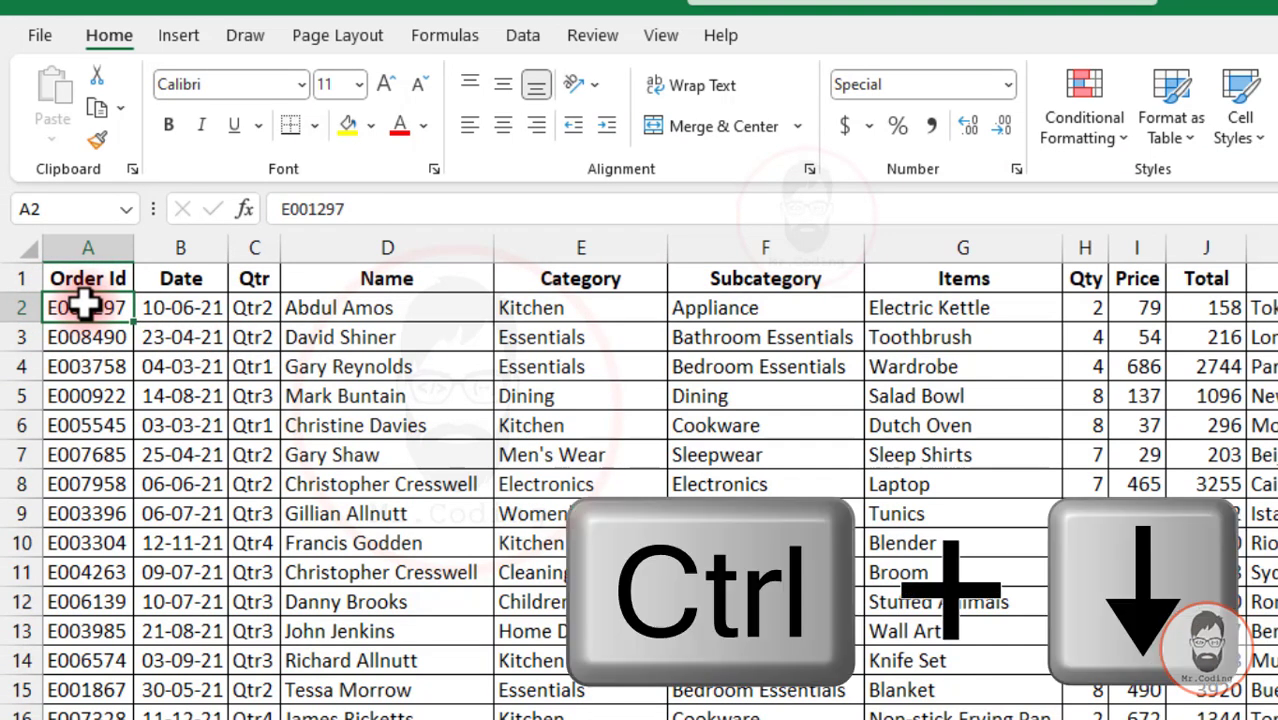
key(ctrl+Down)
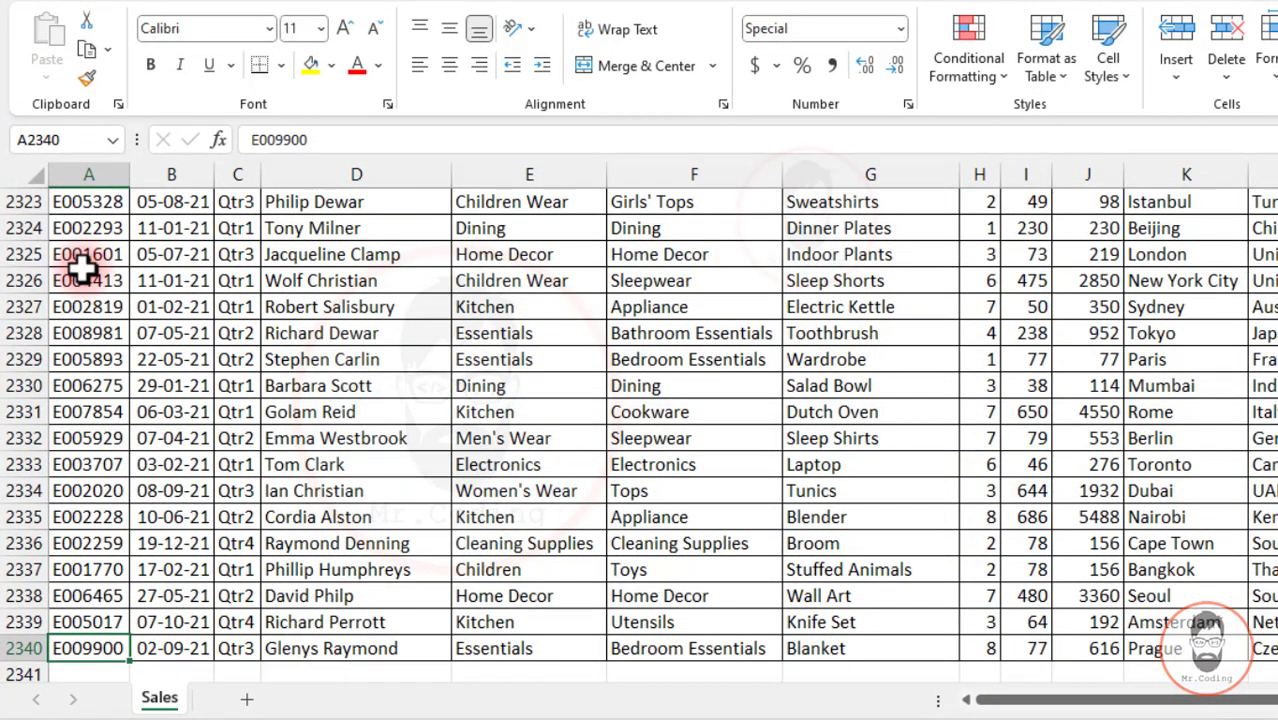
key(ctrl+Up)
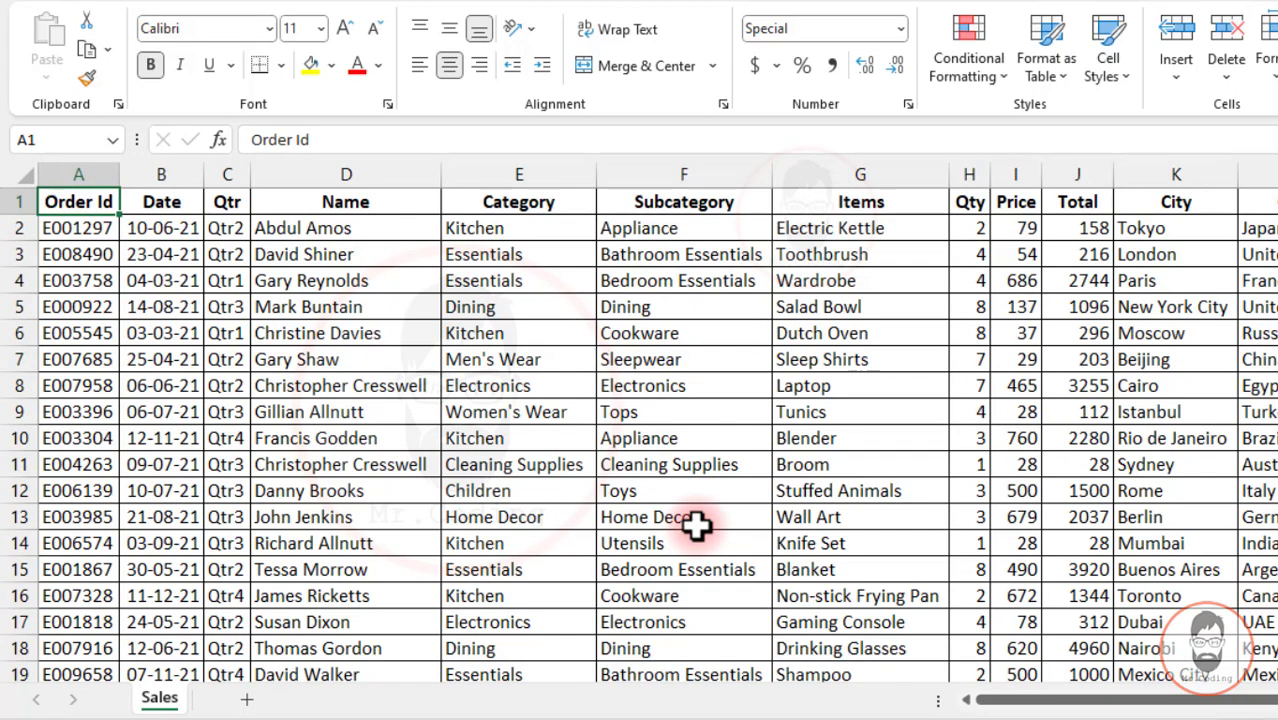
key(ctrl+shift+End)
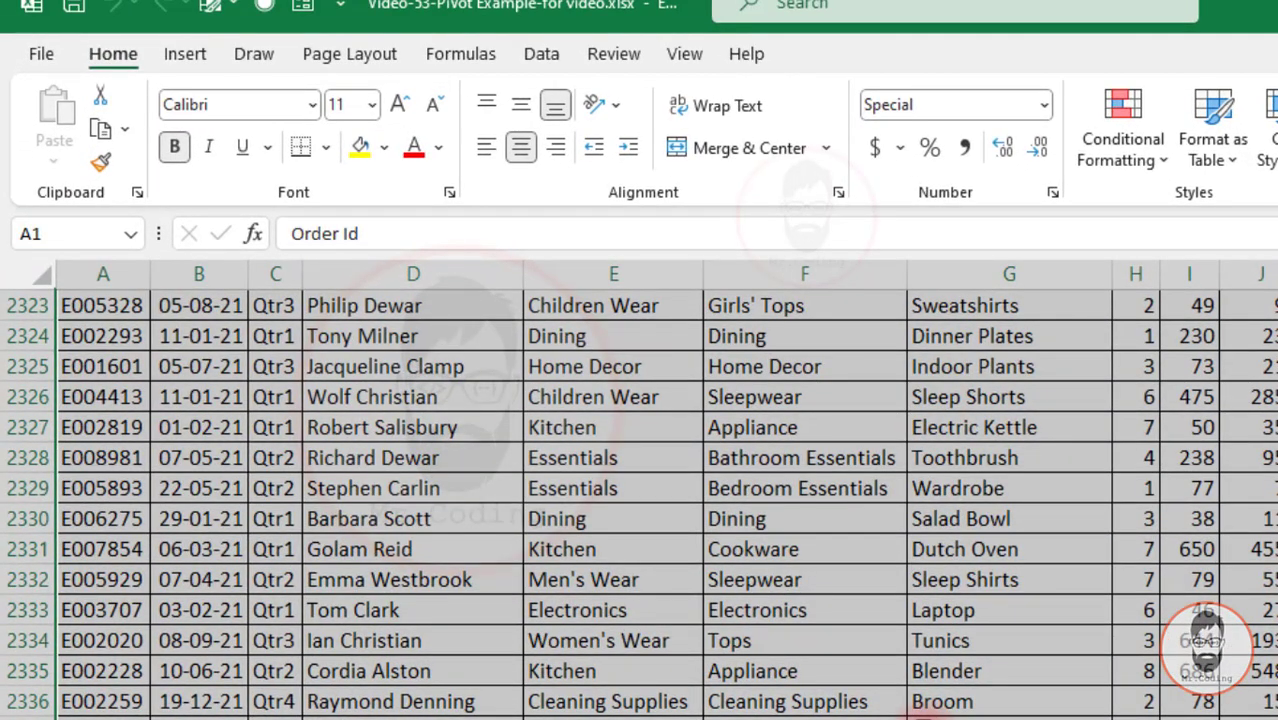
- Insert a PivotTable from Sales!$A$1:$M$2340 on a new worksheet
click(167, 50)
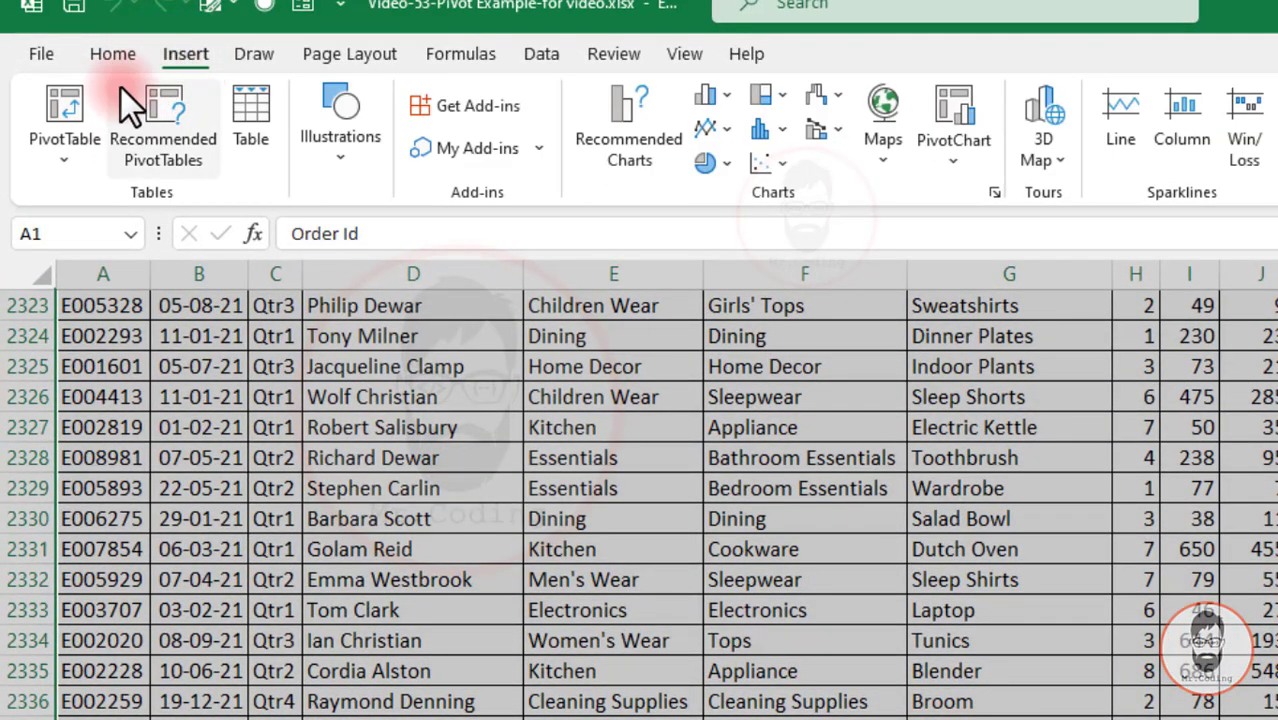
click(70, 108)
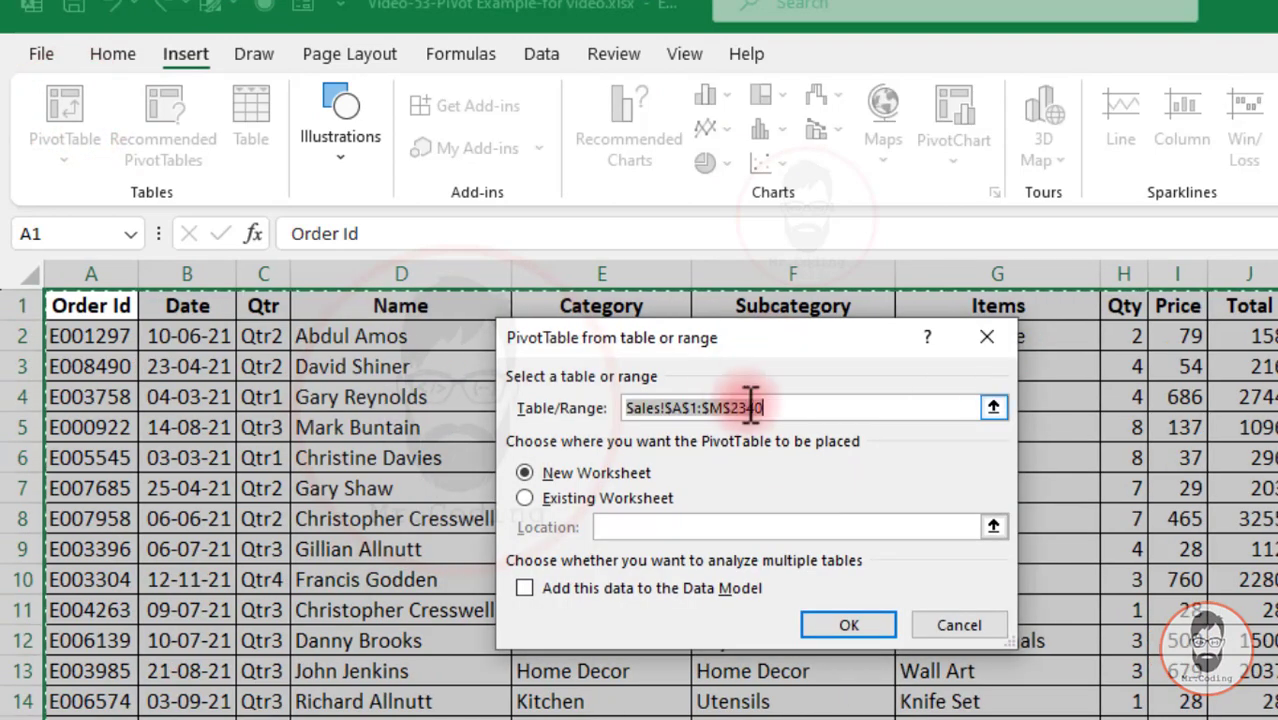
click(747, 407)
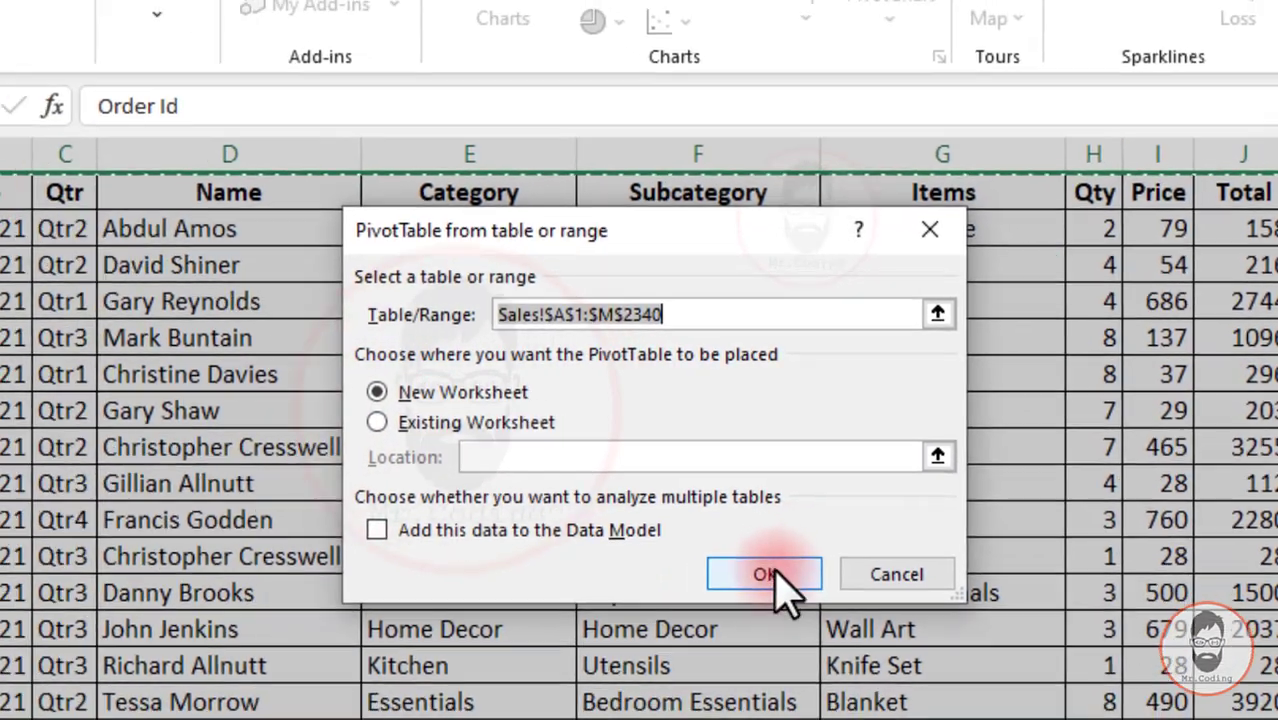
click(716, 597)
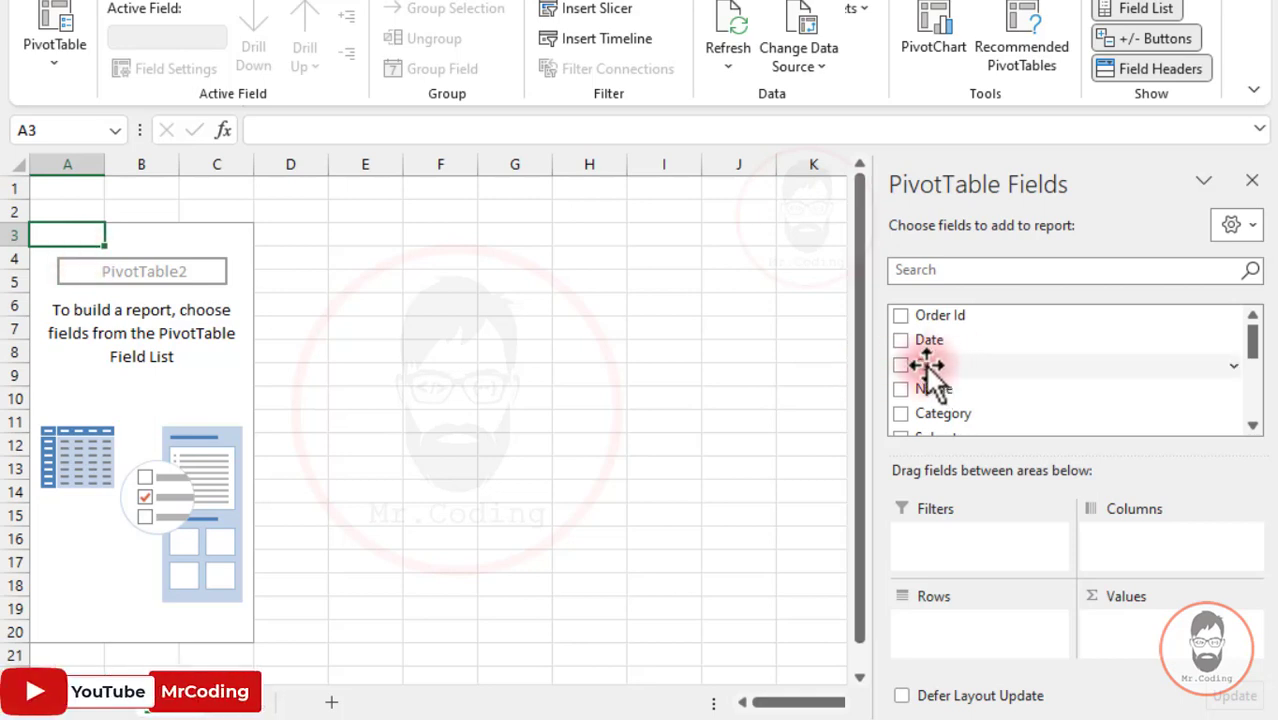
- Put Qtr in Rows, then Date beneath it so months list under each quarter
drag(925, 366, 935, 640)
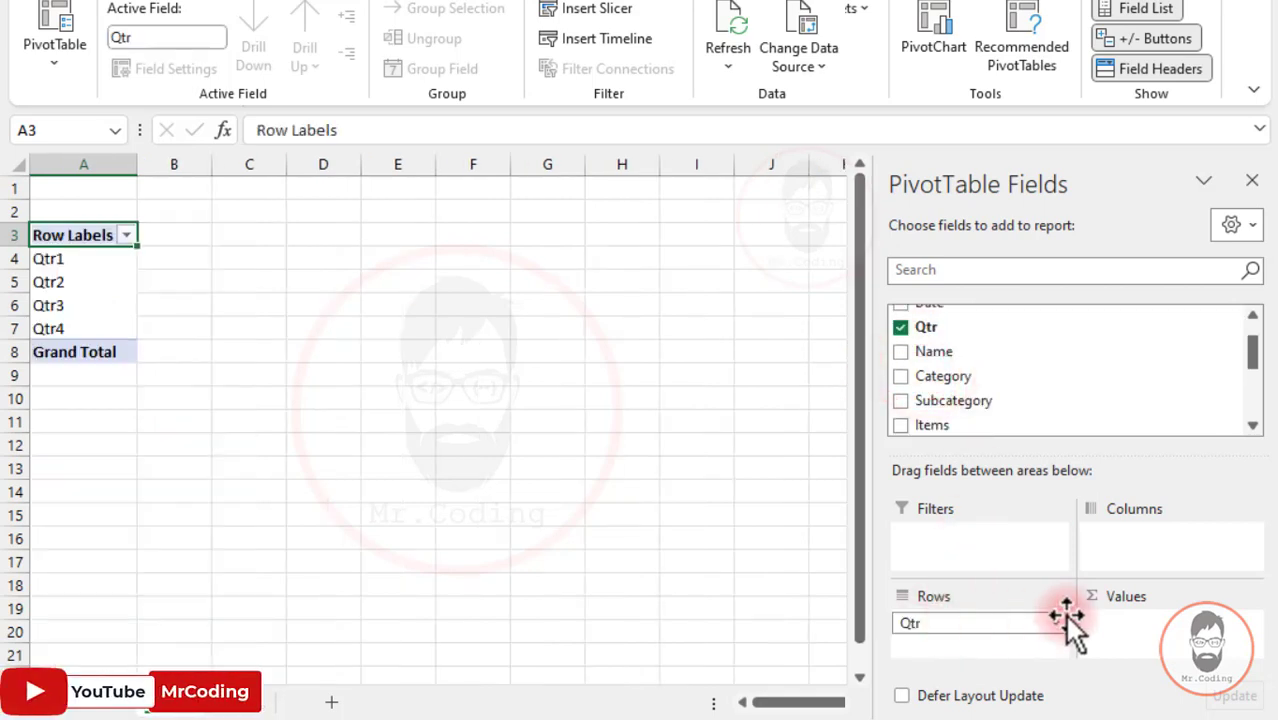
scroll(935, 340, up, 2)
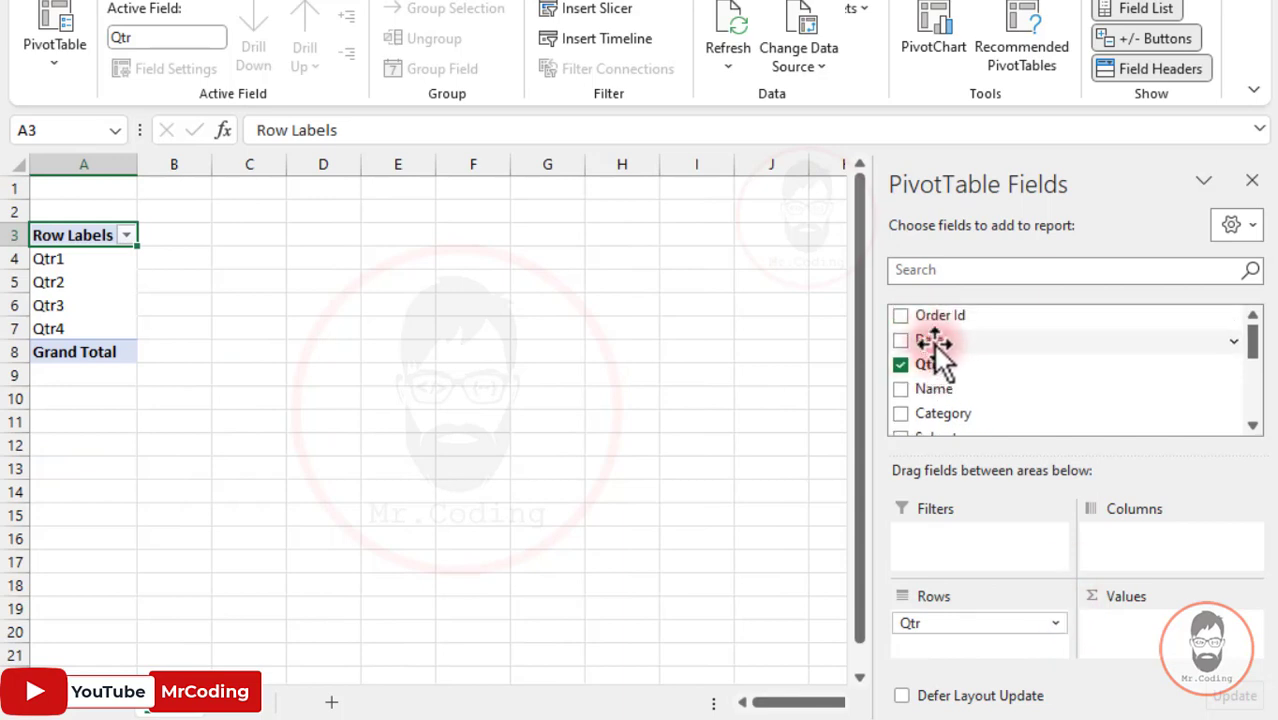
drag(930, 340, 998, 645)
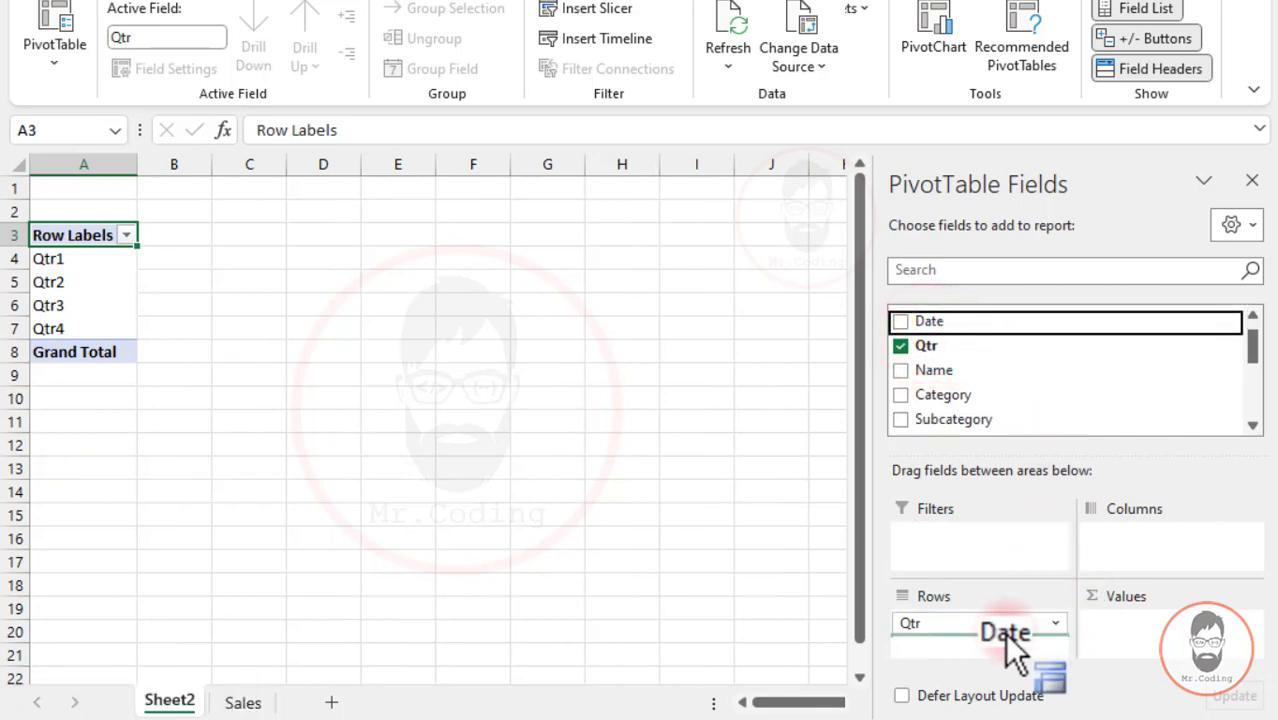
drag(998, 645, 998, 645)
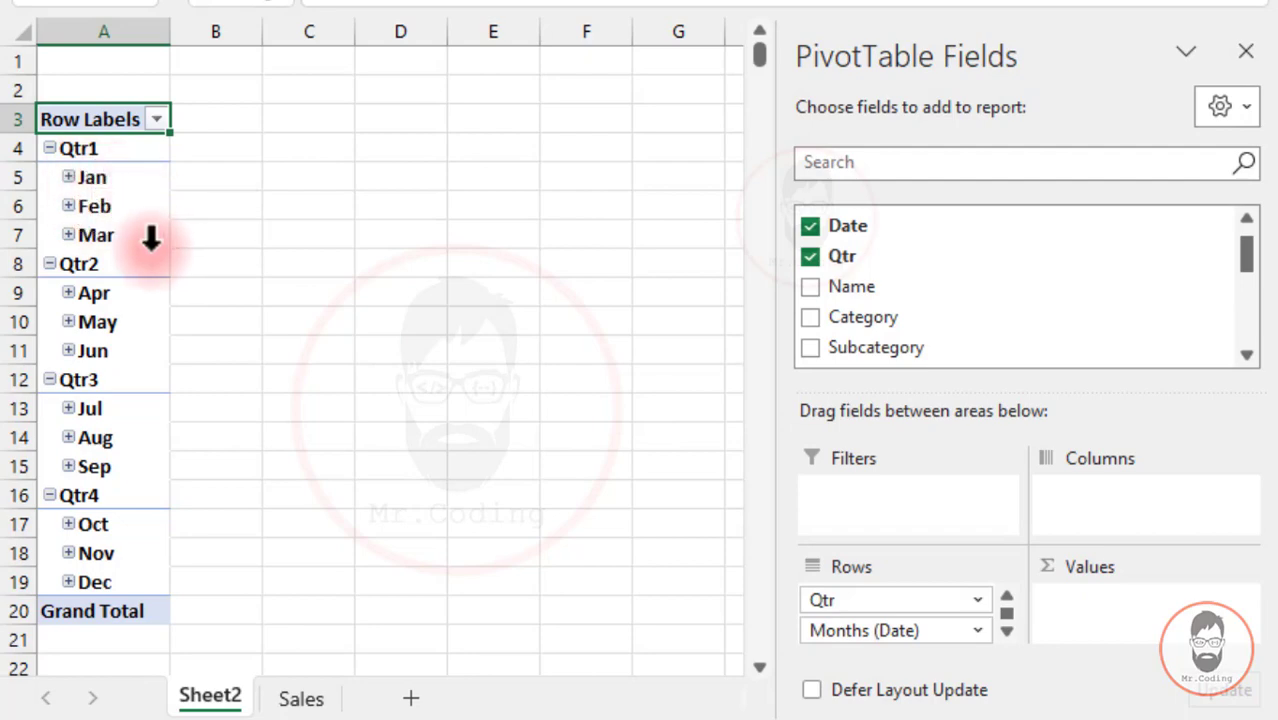
- Inspect the Date column values on the Sales sheet, then return to Sheet2
click(290, 697)
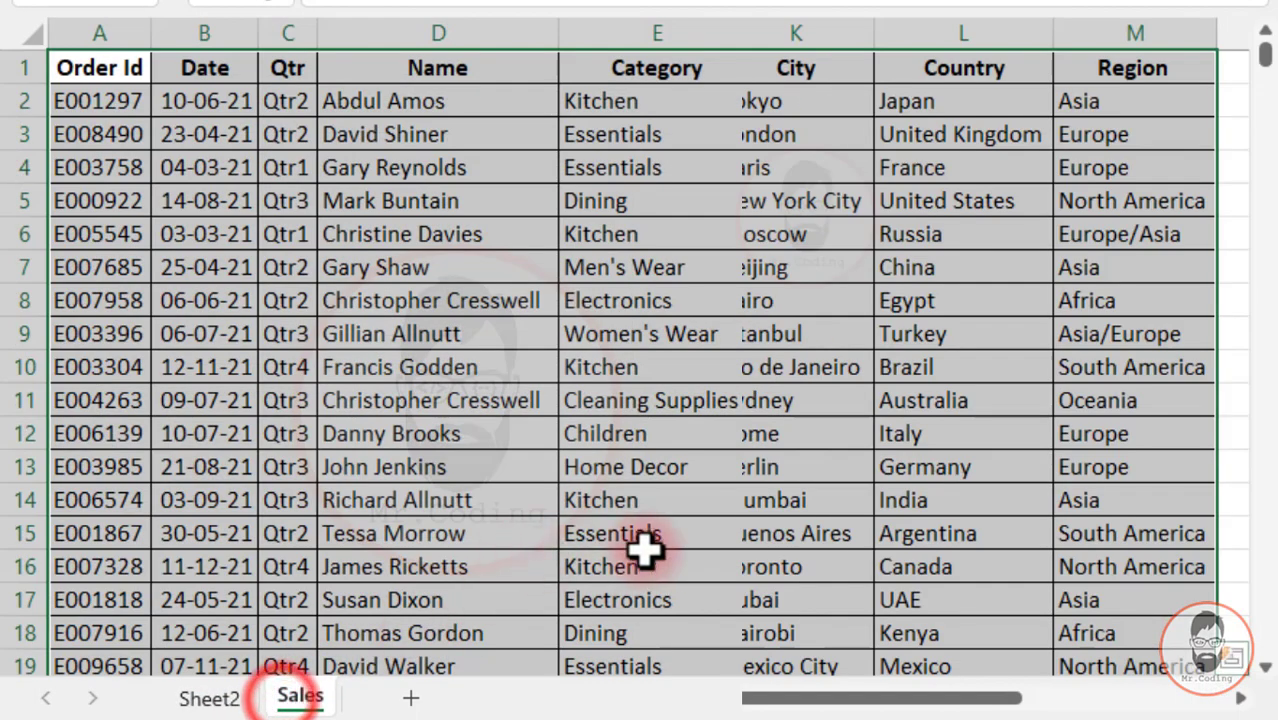
drag(185, 100, 191, 200)
click(195, 200)
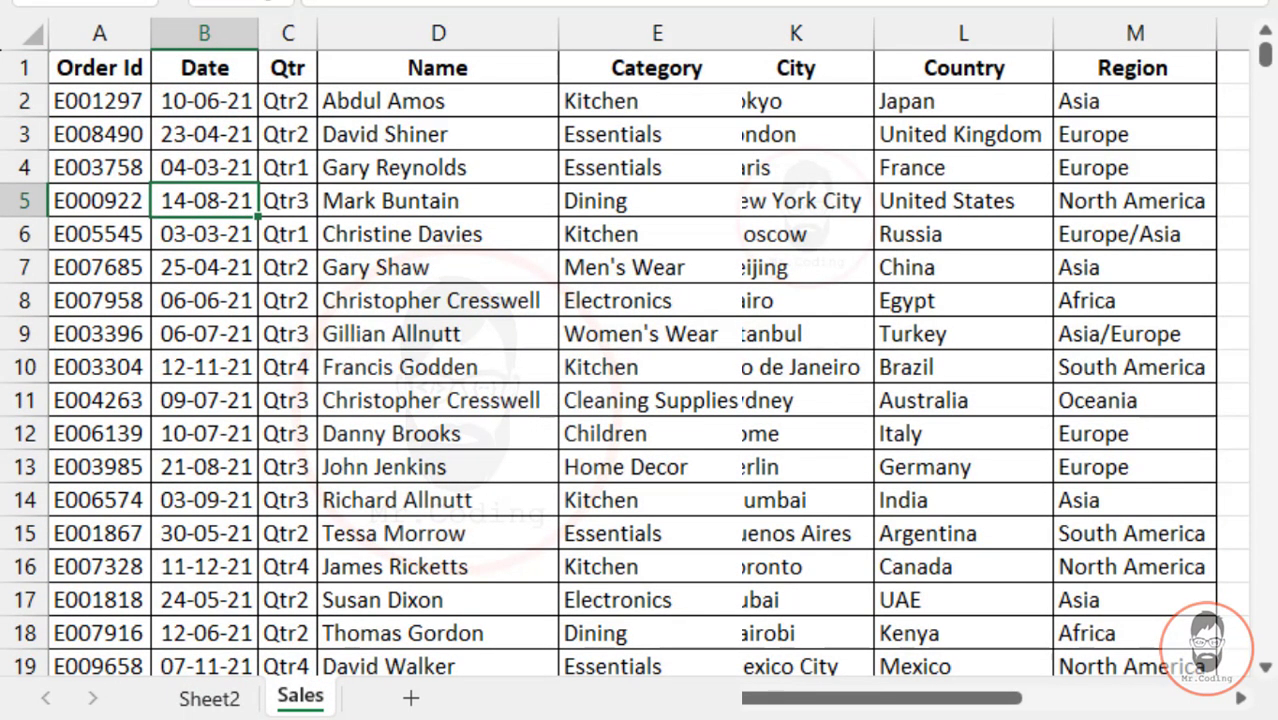
click(212, 698)
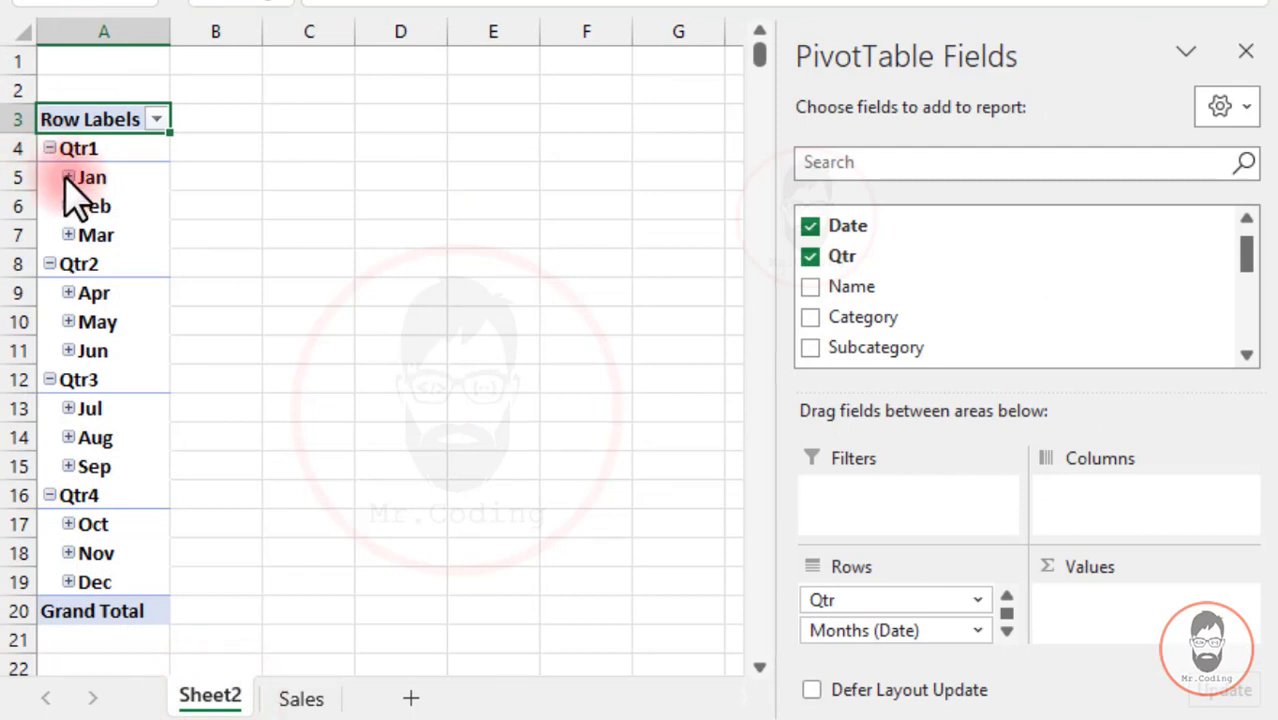
click(68, 177)
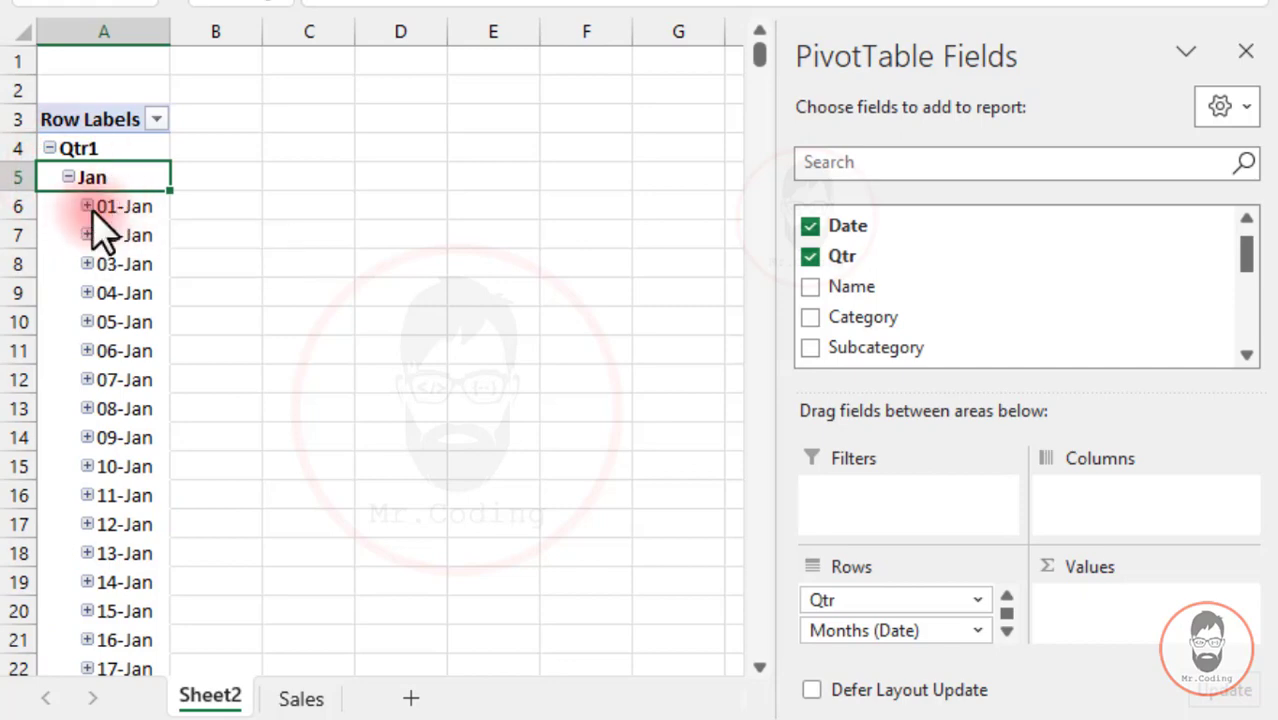
scroll(124, 294, down, 1)
scroll(125, 298, down, 2)
scroll(125, 310, down, 3)
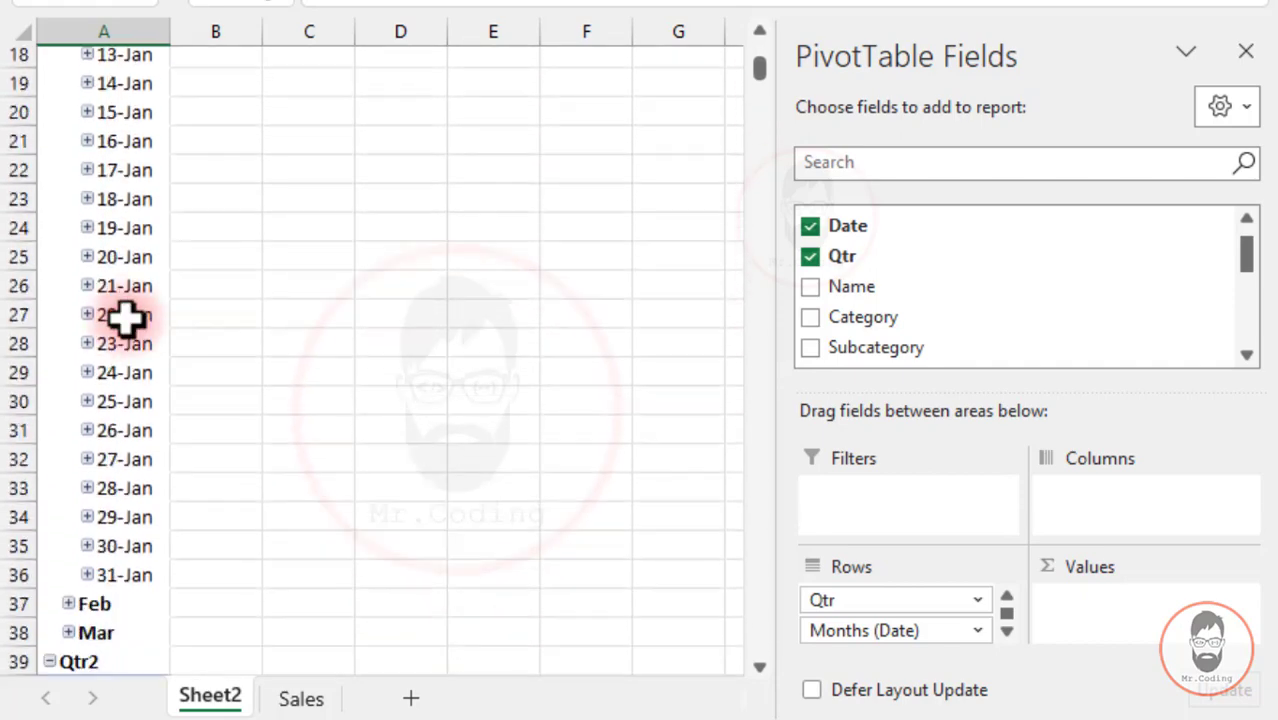
scroll(125, 322, up, 6)
click(68, 177)
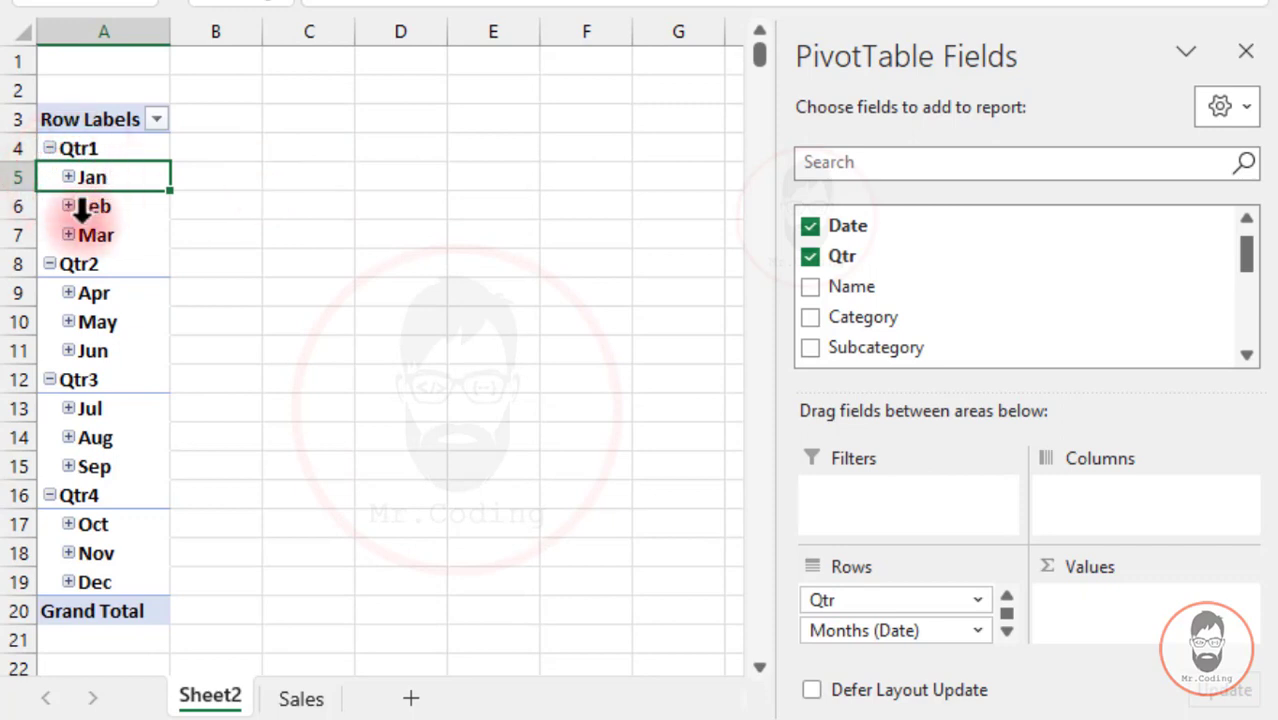
click(165, 176)
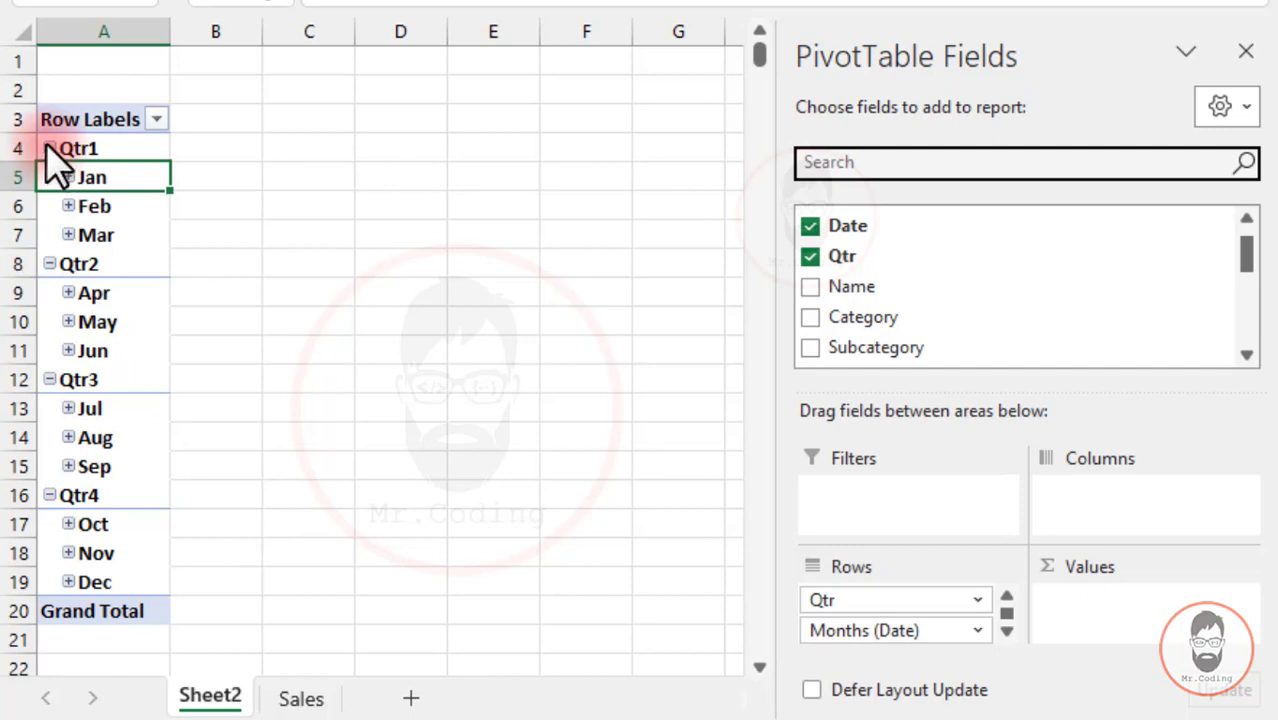
click(49, 148)
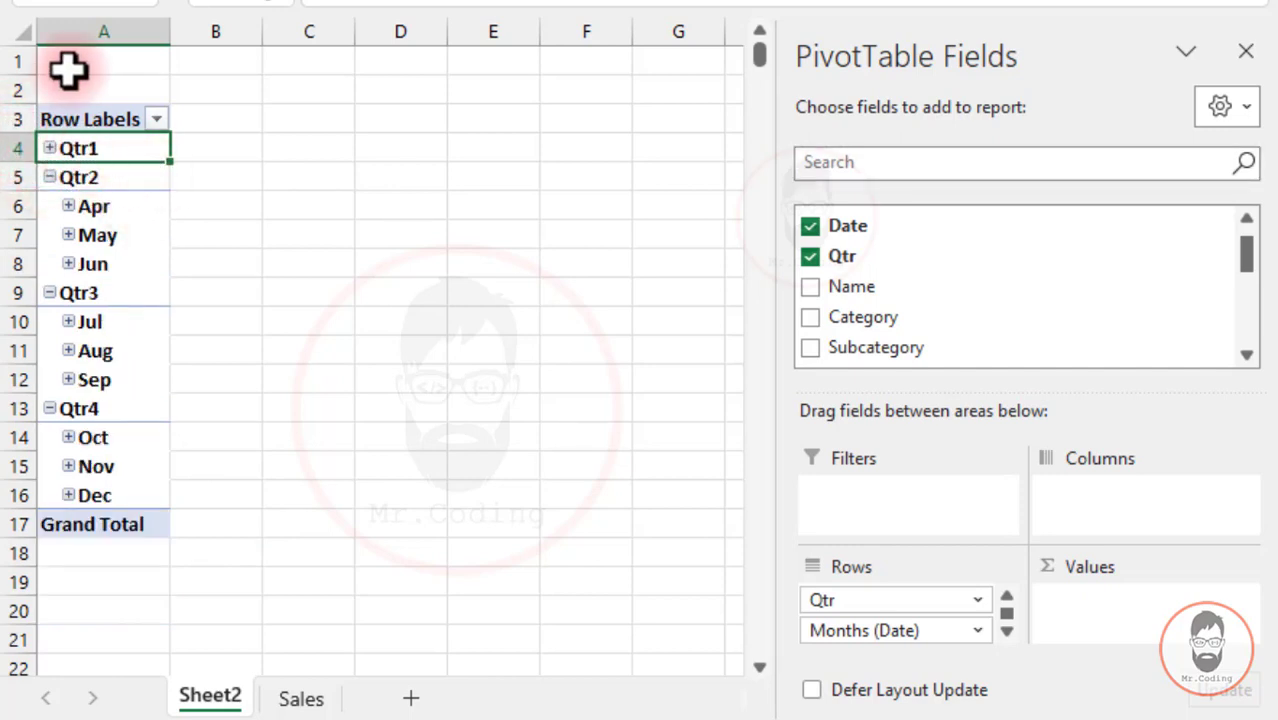
click(49, 148)
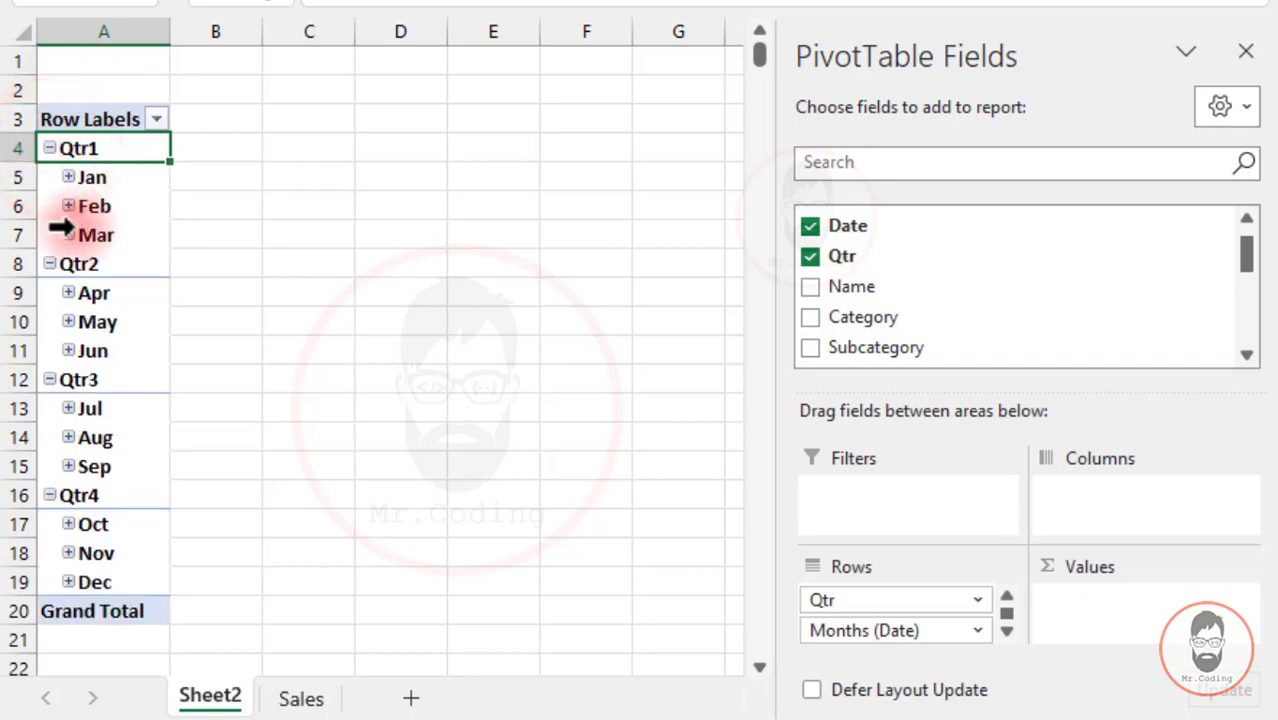
scroll(851, 356, down, 3)
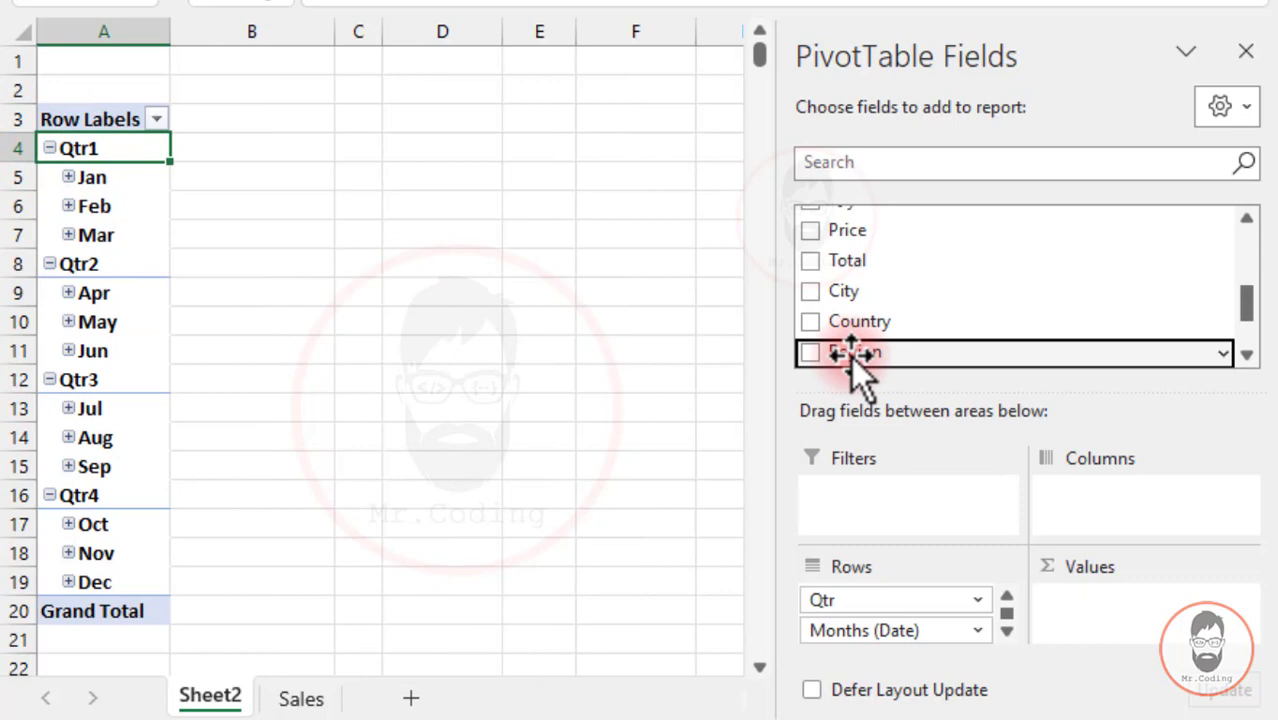
- Add Region as columns and as a count in Values, then select the Africa Feb count
drag(850, 352, 1130, 528)
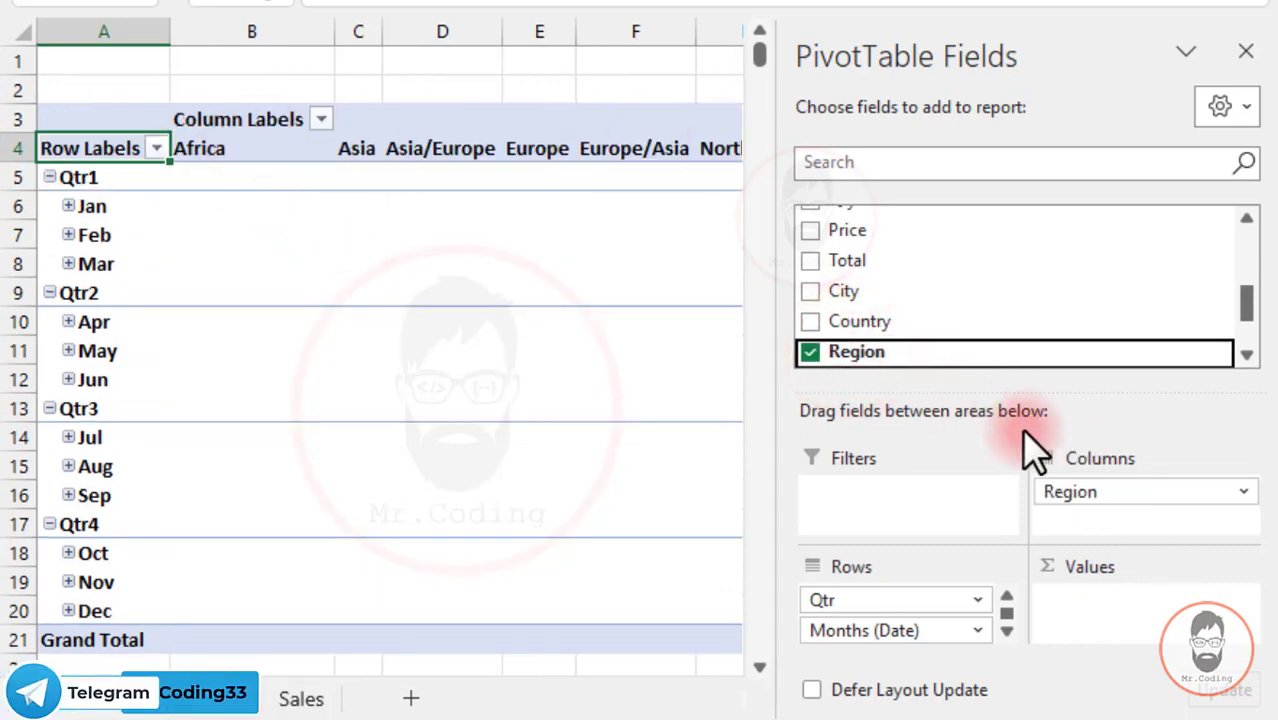
drag(848, 349, 1126, 612)
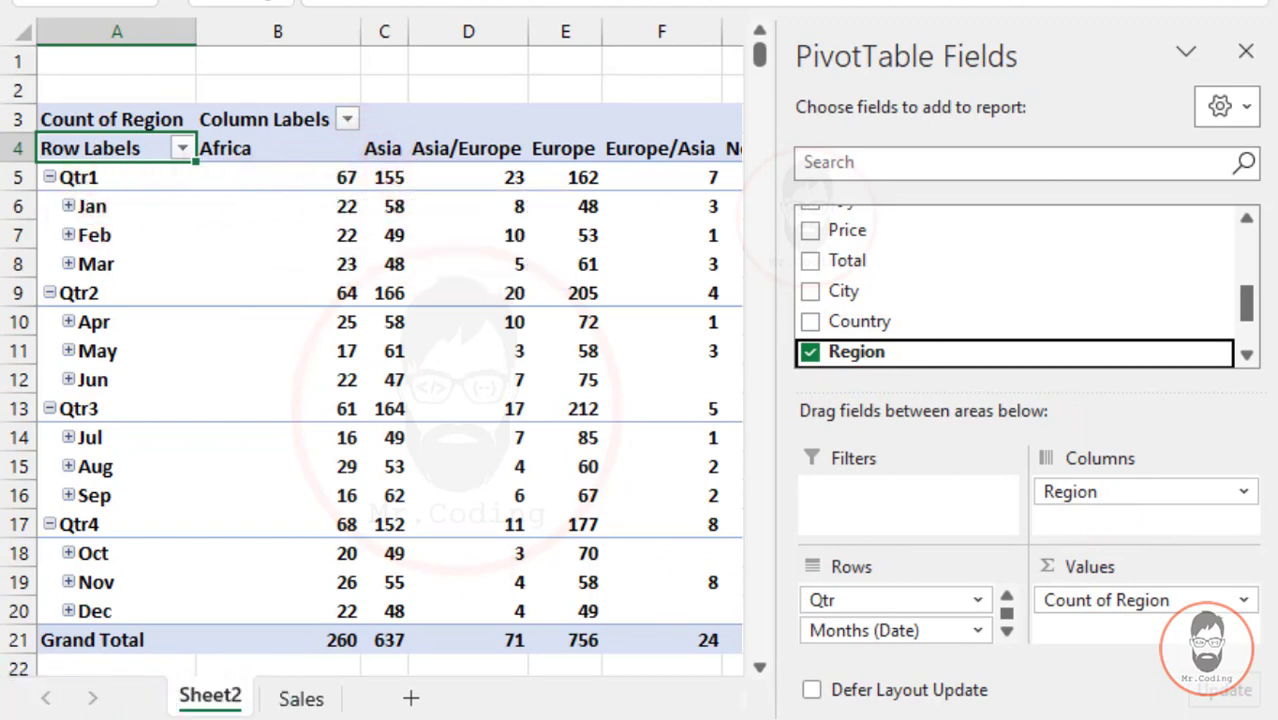
click(278, 235)
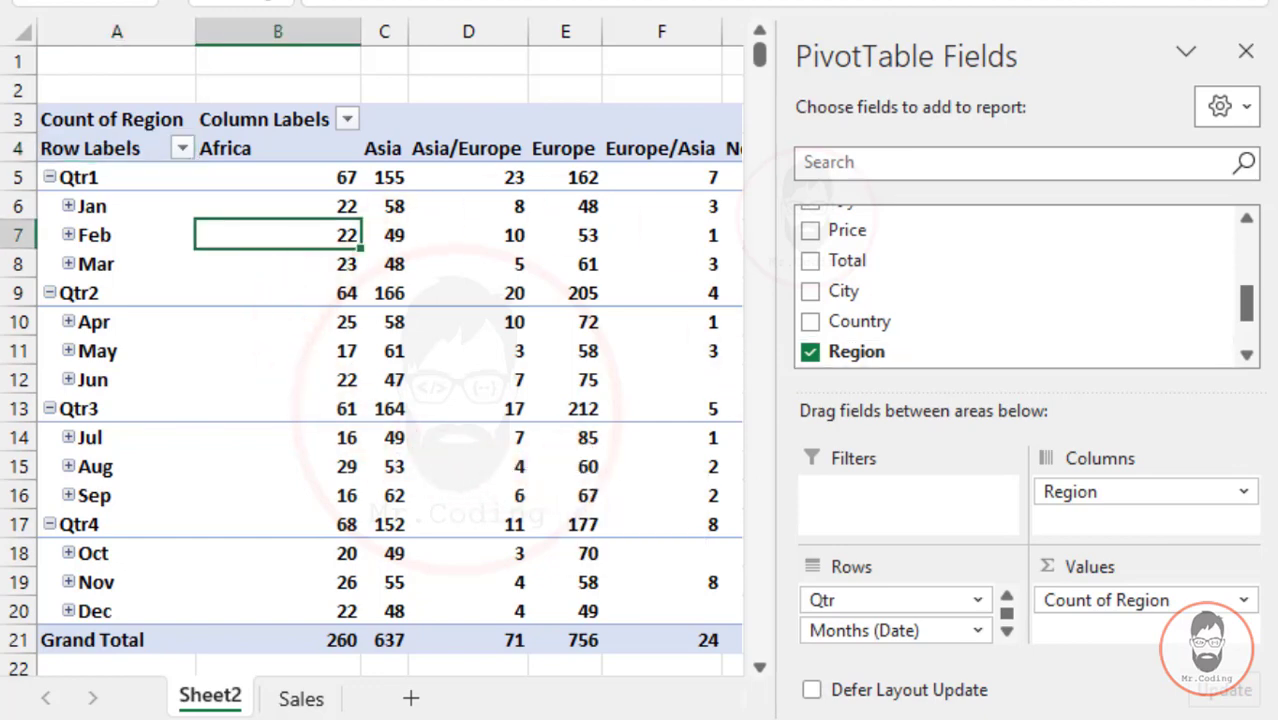
mouse_move(569, 378)
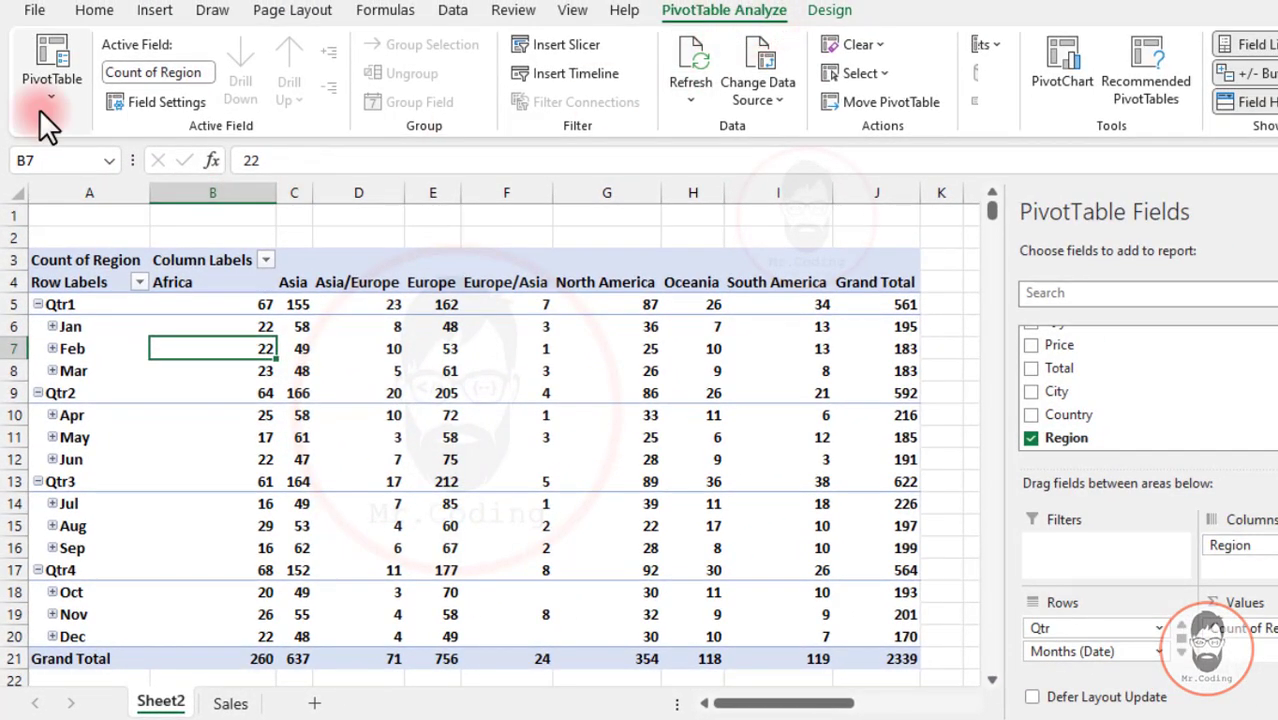
- Enable Classic PivotTable layout on the Display tab of PivotTable Options
click(54, 89)
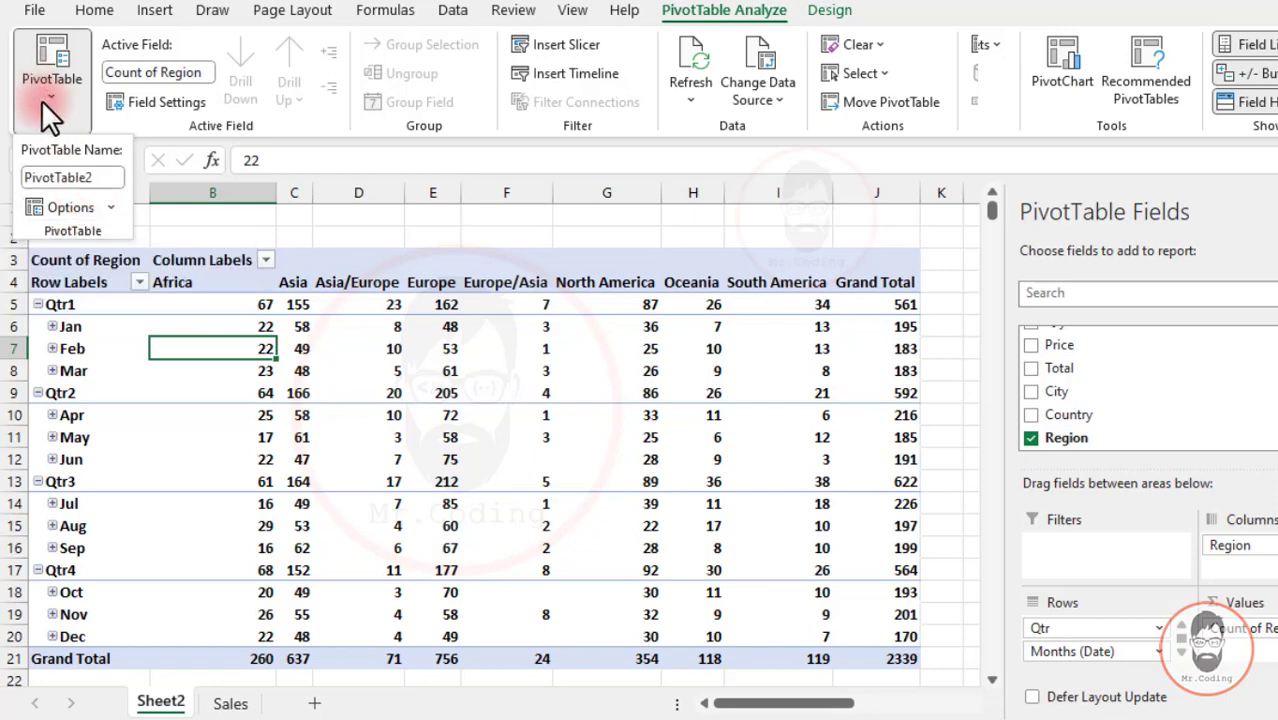
click(61, 207)
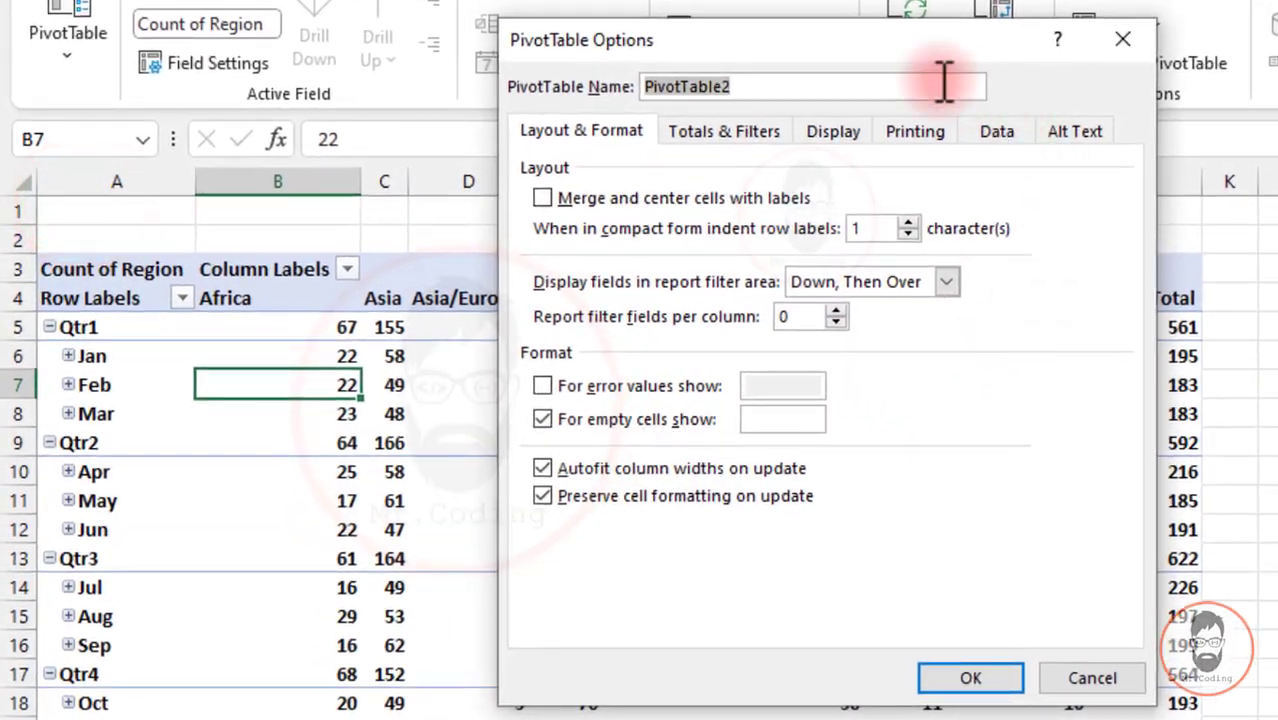
click(835, 135)
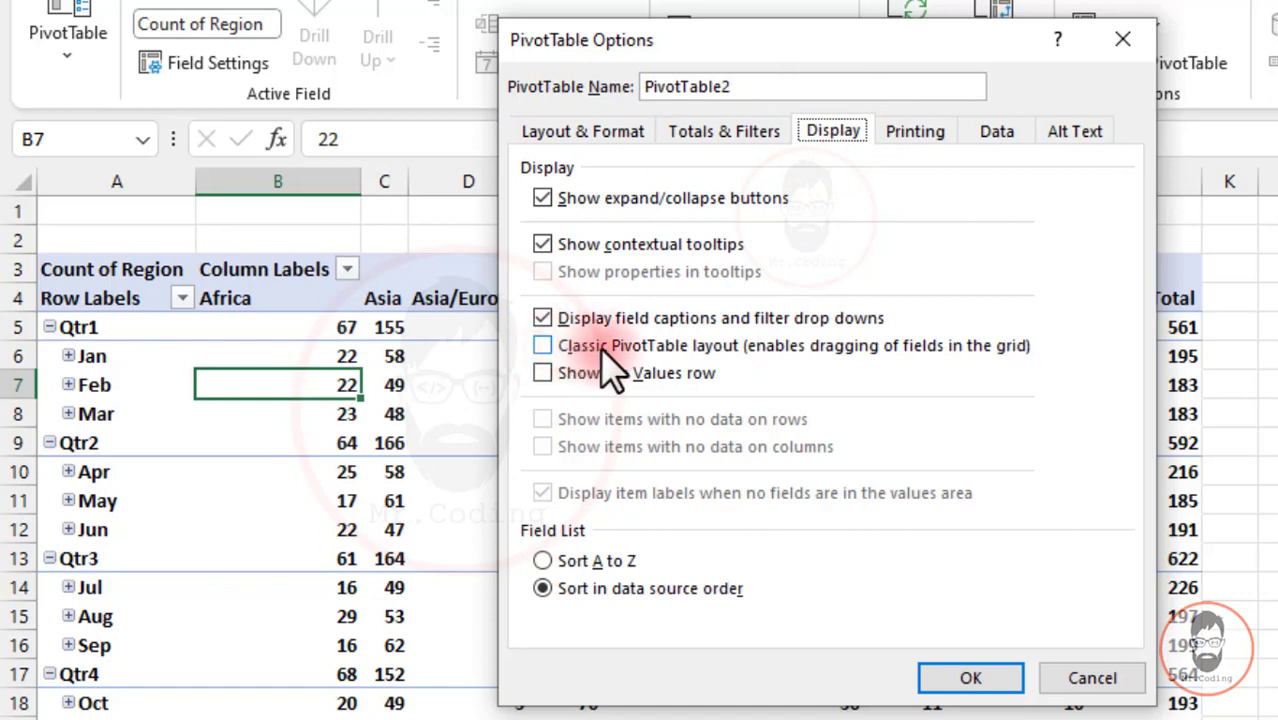
click(543, 346)
click(968, 678)
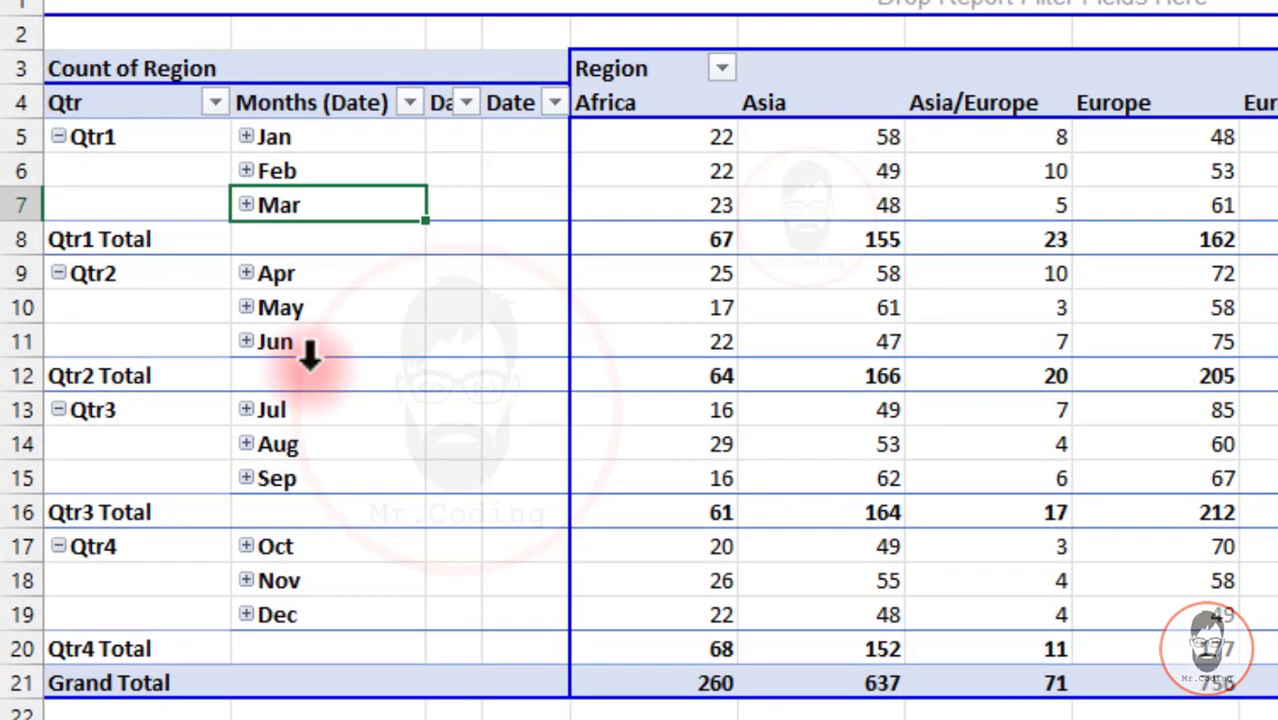
- Compare compact and classic layouts with undo and redo, keeping the classic layout
key(ctrl+z)
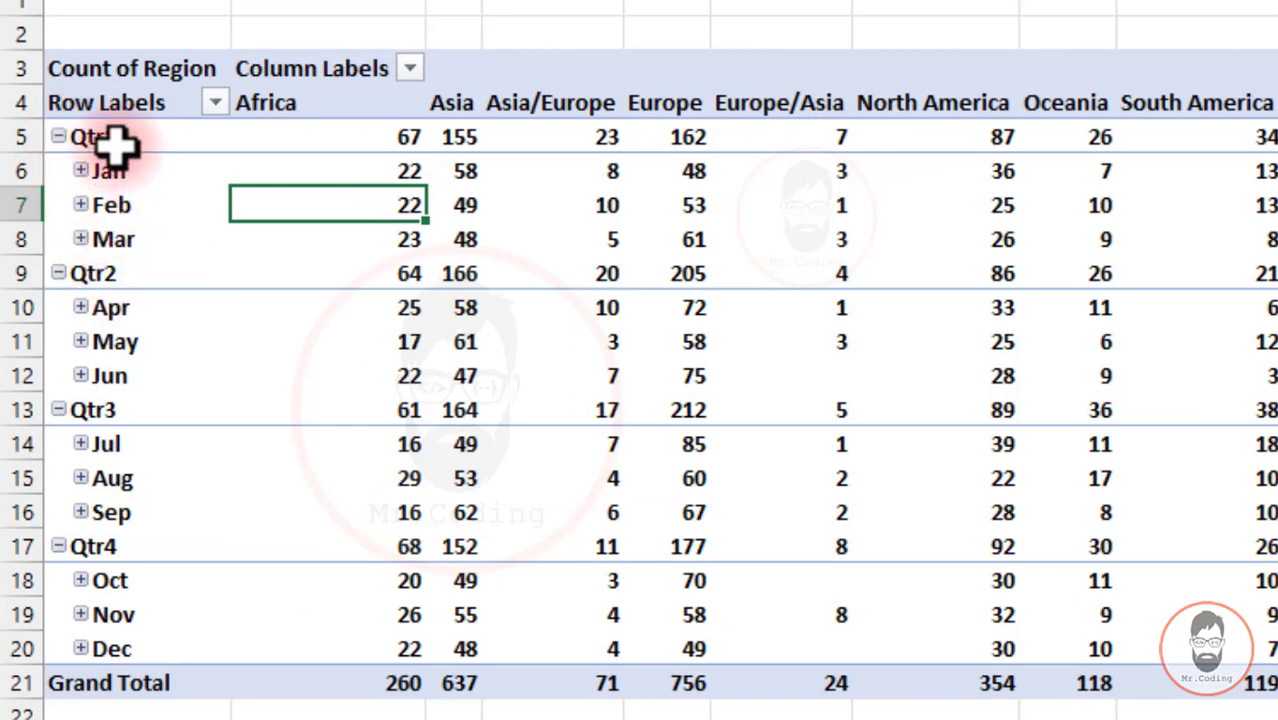
key(ctrl+y)
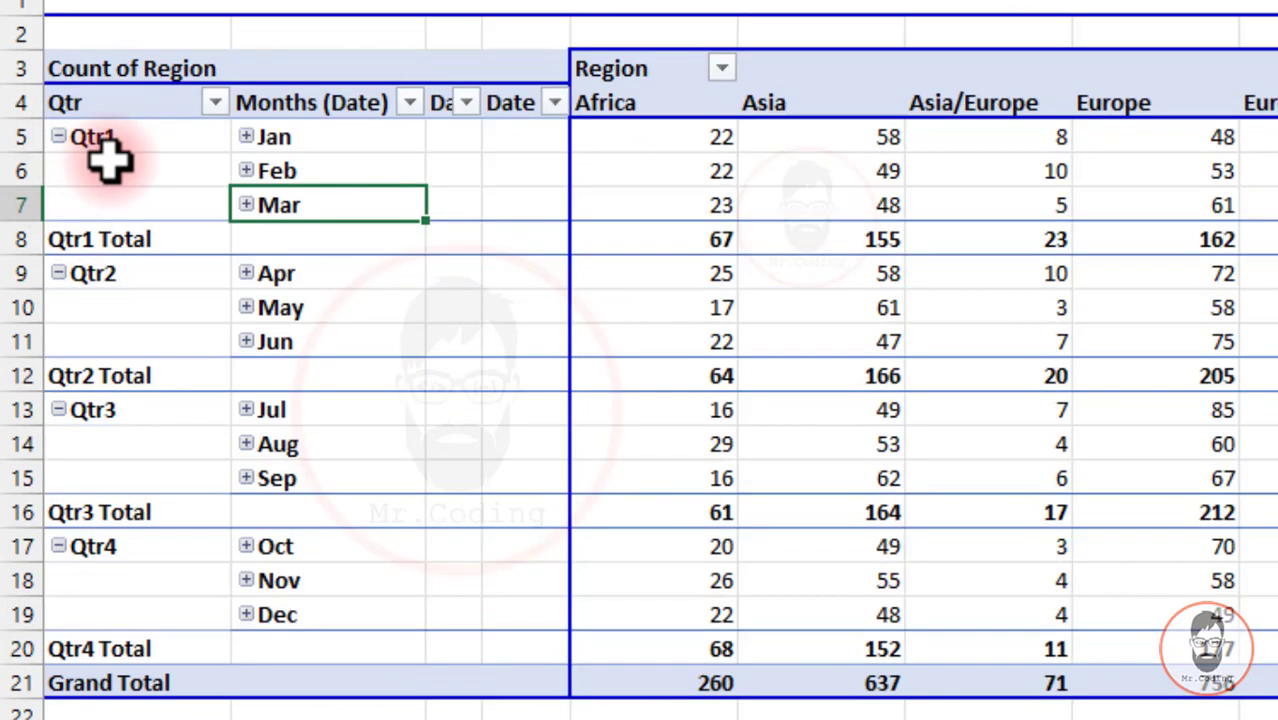
click(242, 175)
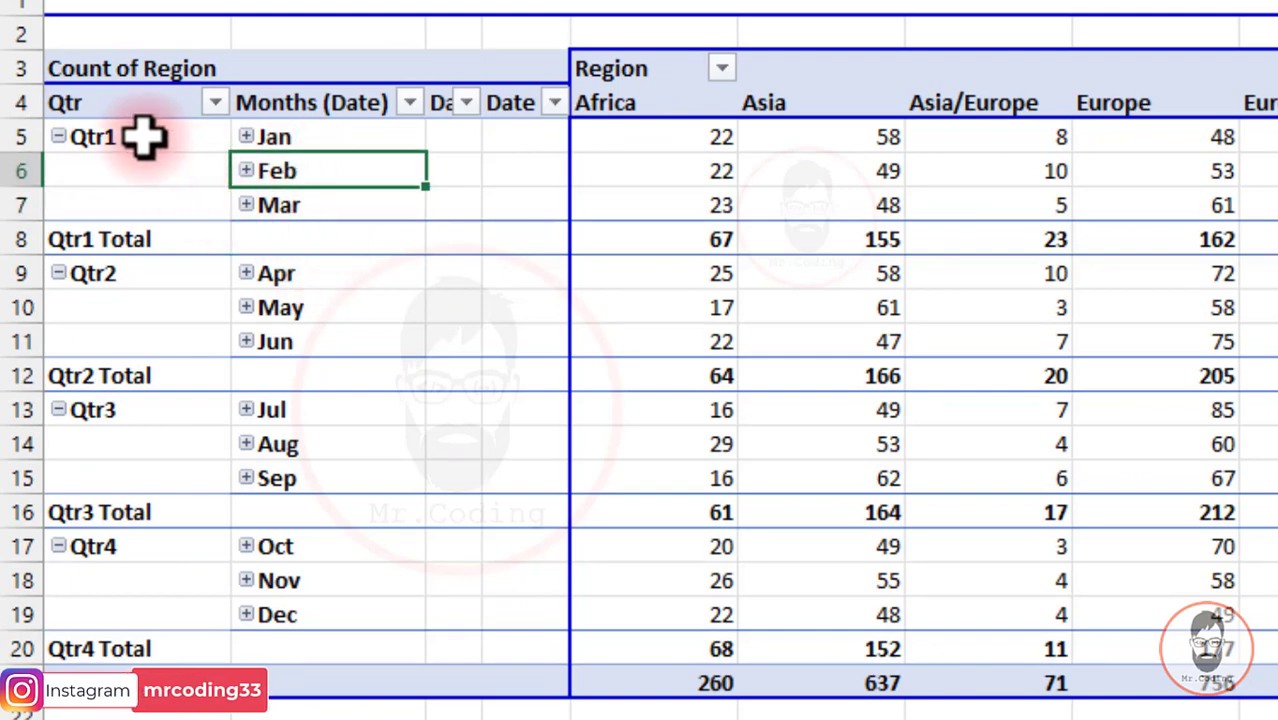
- Select the Qtr1 label cells A5:A7 and open PivotTable2's name and options area
click(75, 137)
drag(320, 137, 333, 205)
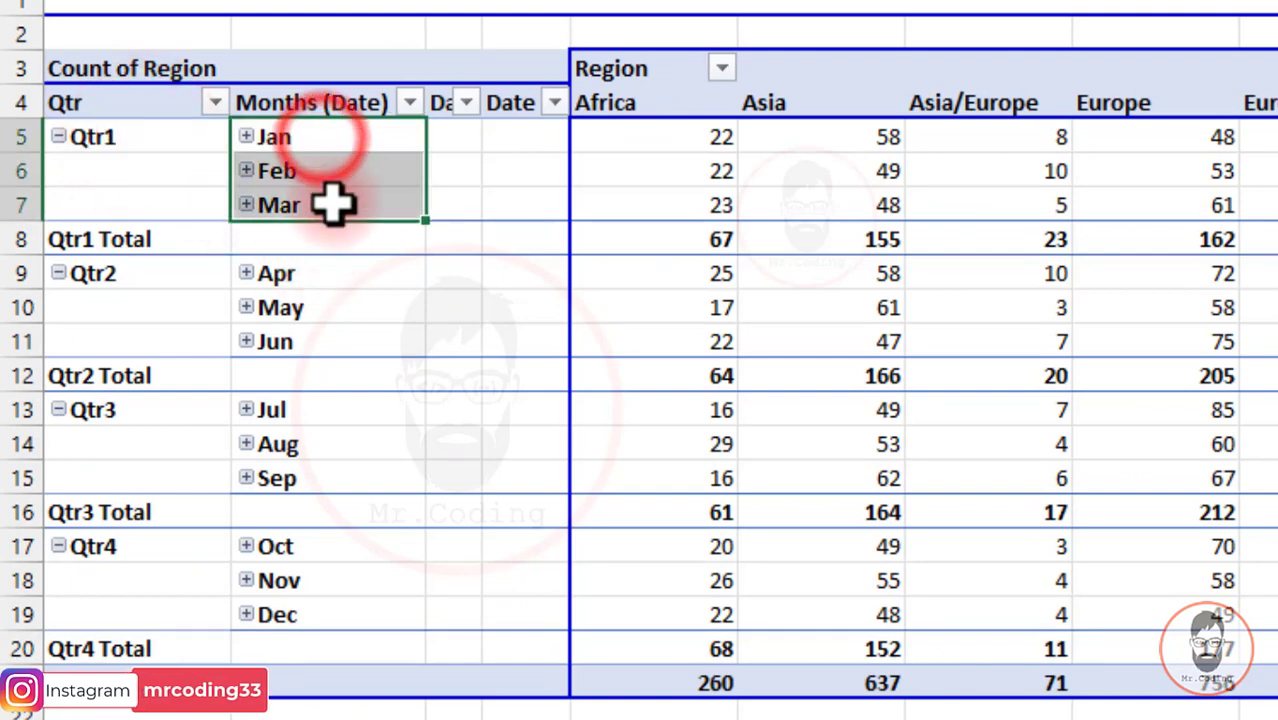
click(173, 135)
drag(173, 135, 171, 200)
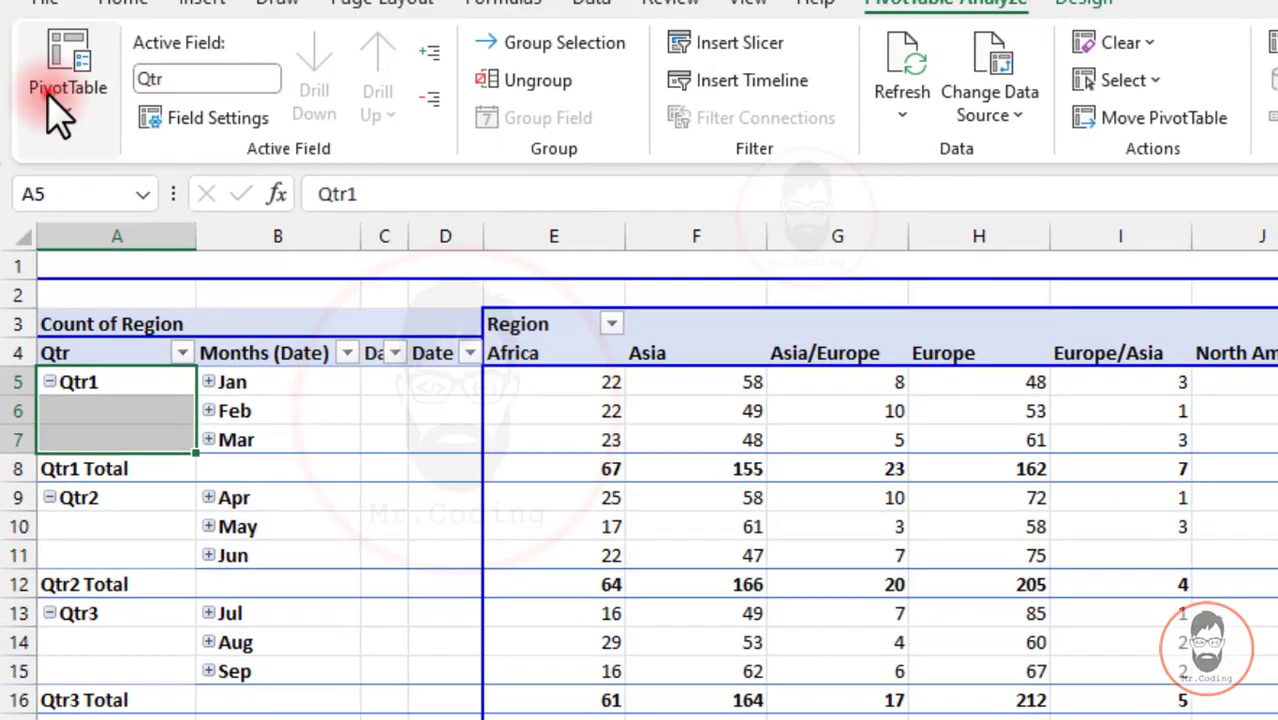
click(60, 20)
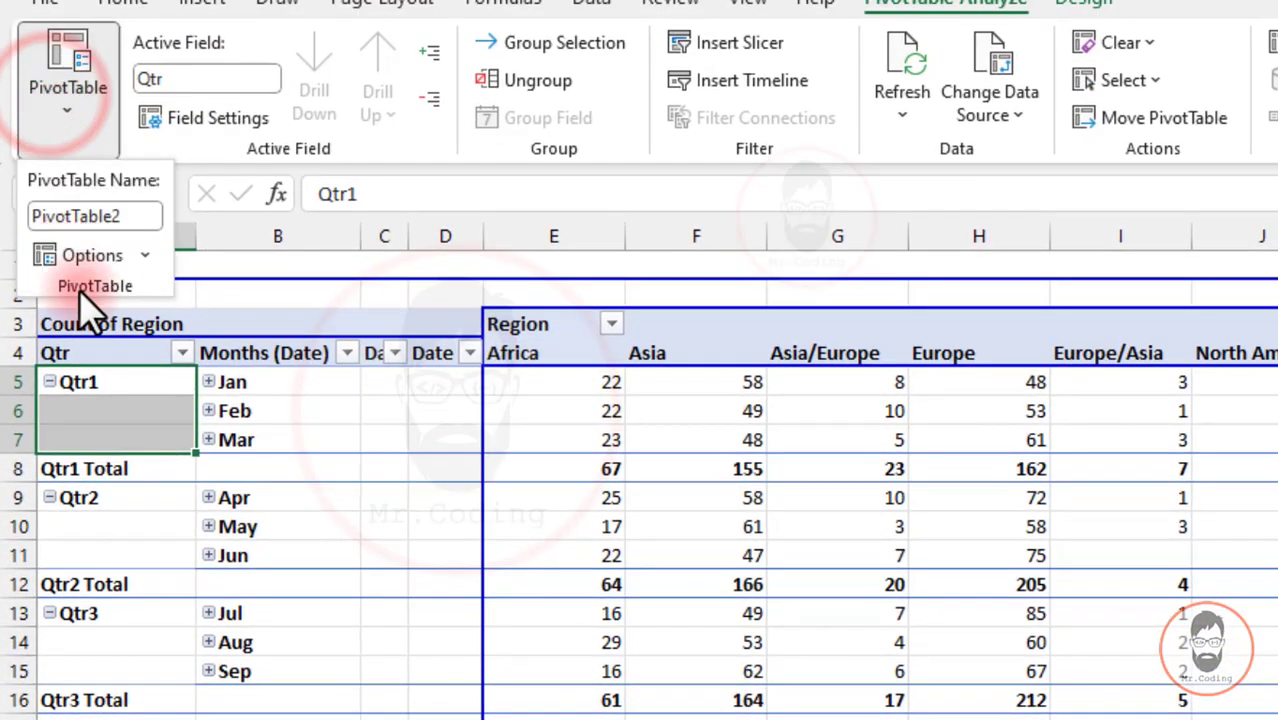
- Check 'Merge and center cells with labels' in PivotTable2's PivotTable Options
click(88, 262)
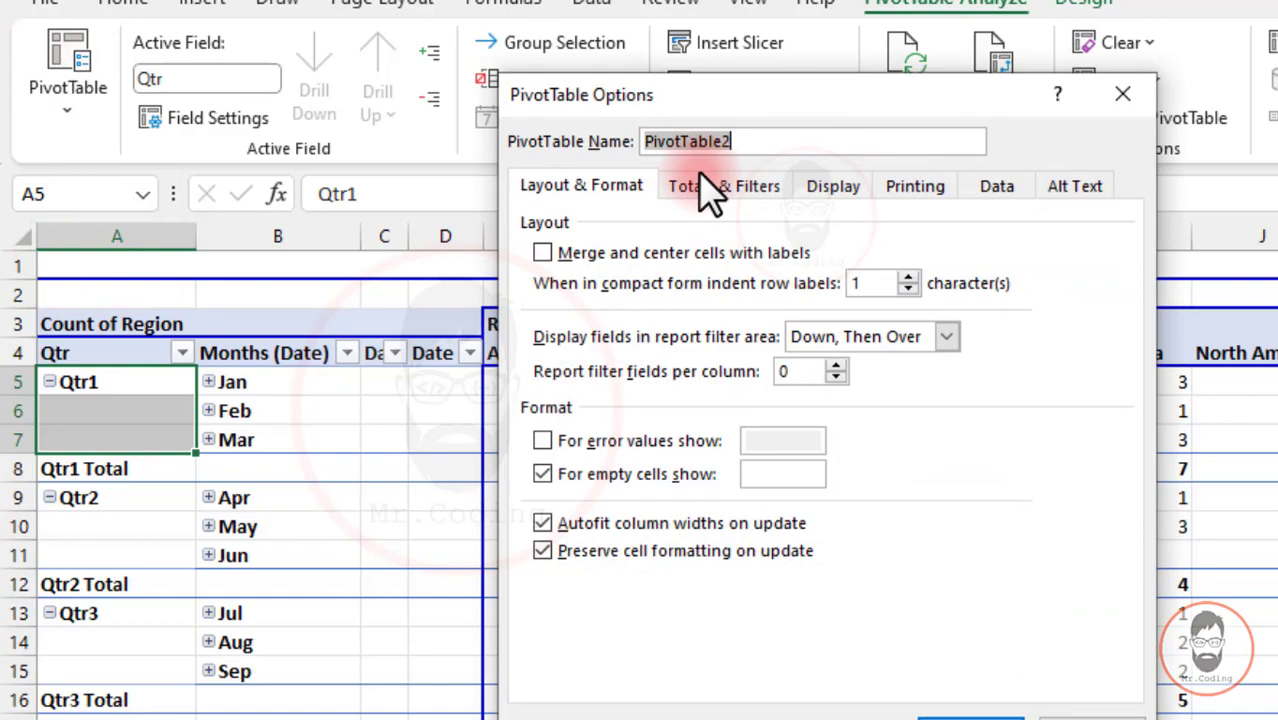
click(1122, 94)
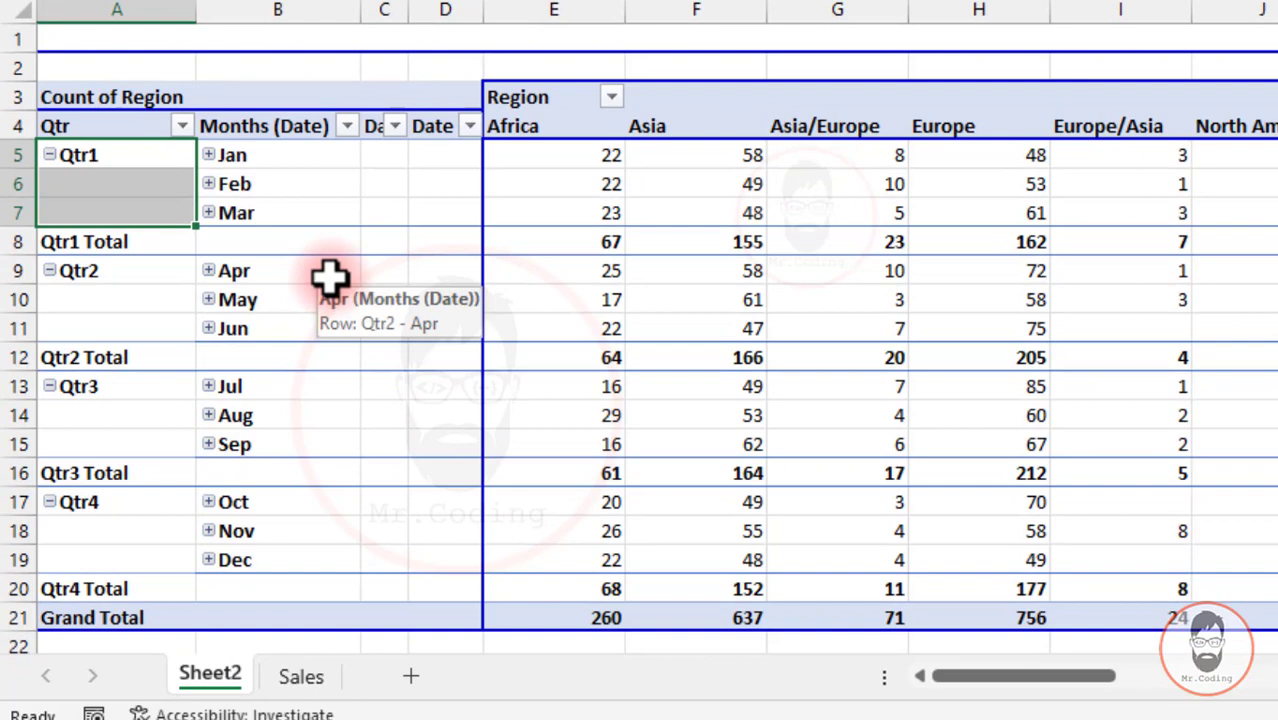
right_click(328, 418)
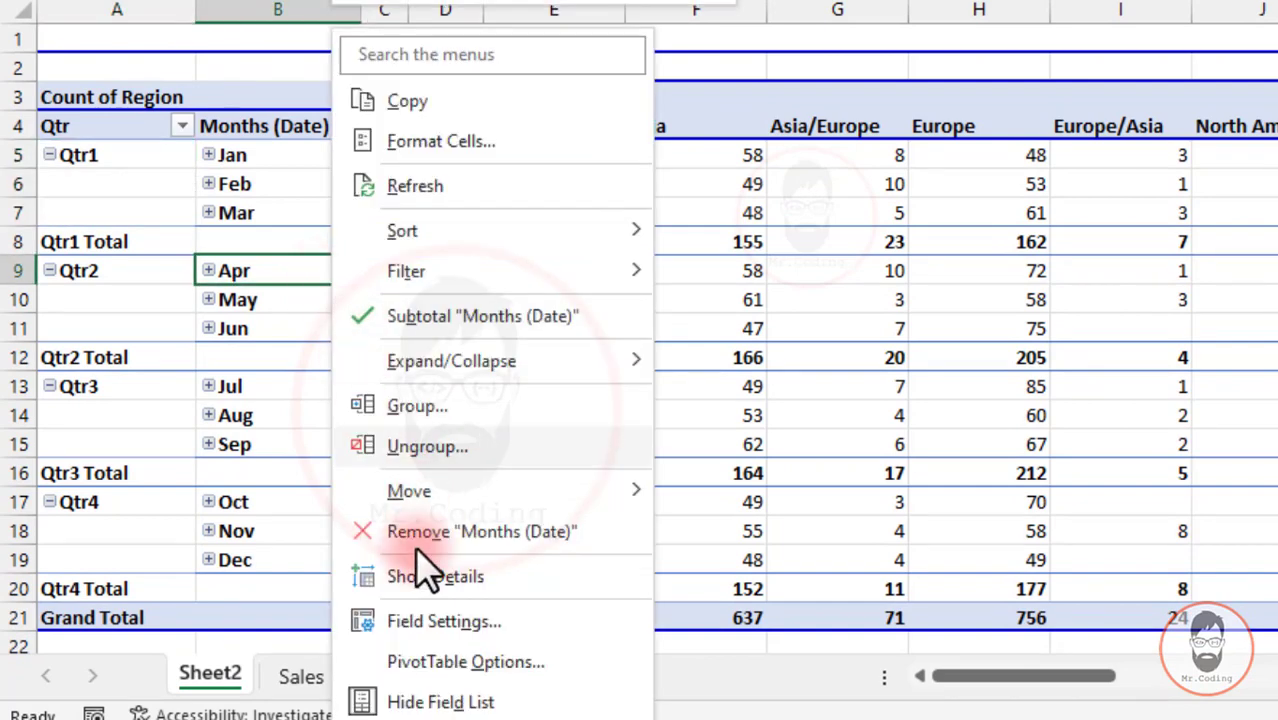
click(490, 663)
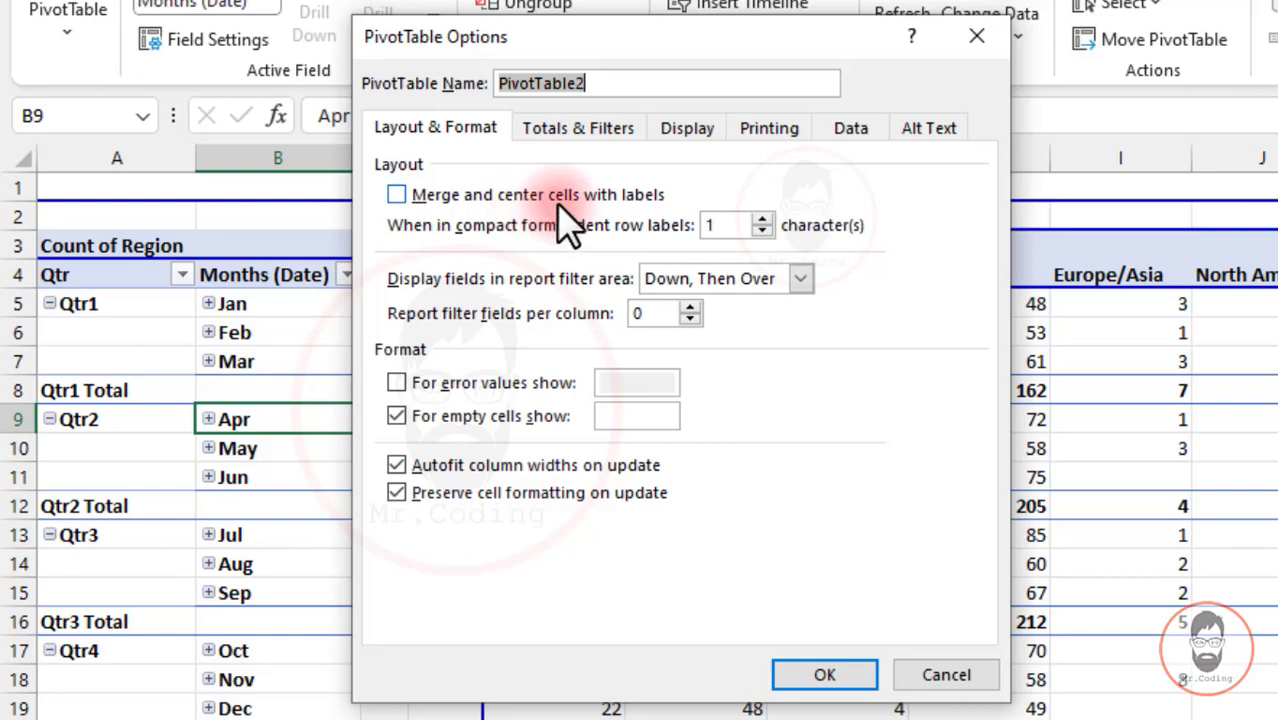
click(397, 195)
- Apply the merge setting and inspect the merged Qtr1–Qtr4 labels and their month rows
click(822, 676)
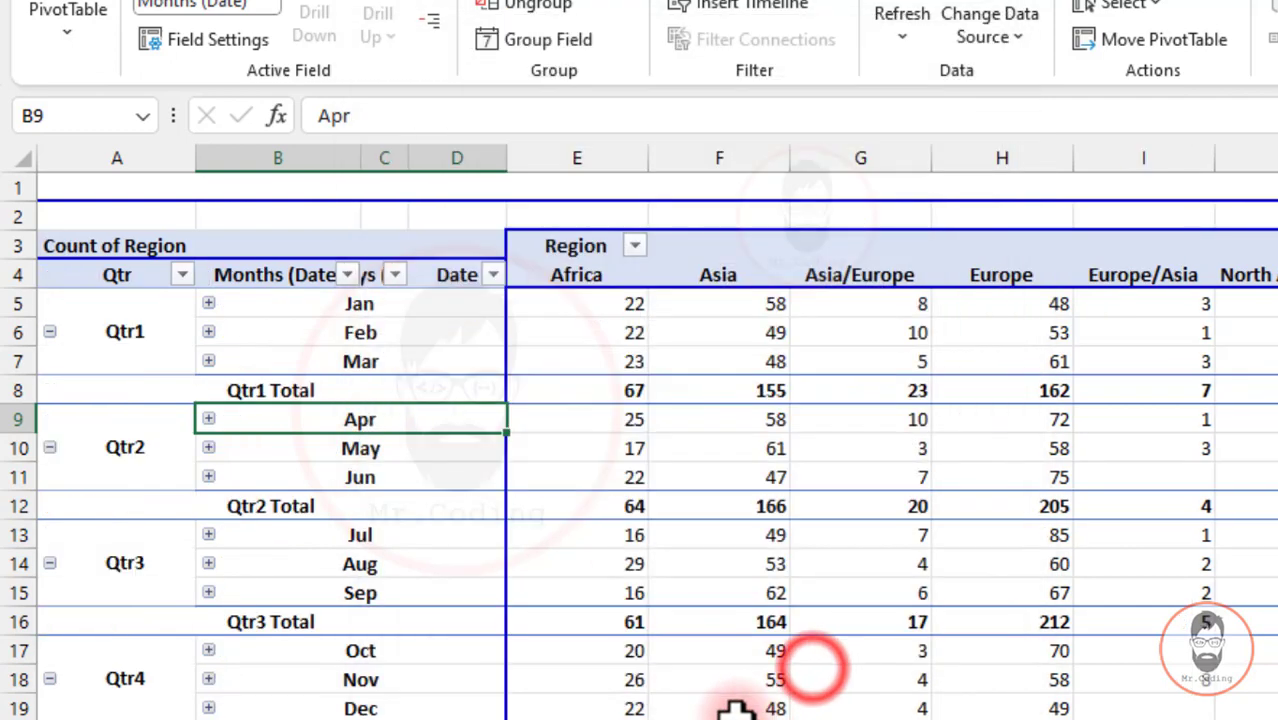
click(152, 322)
click(150, 422)
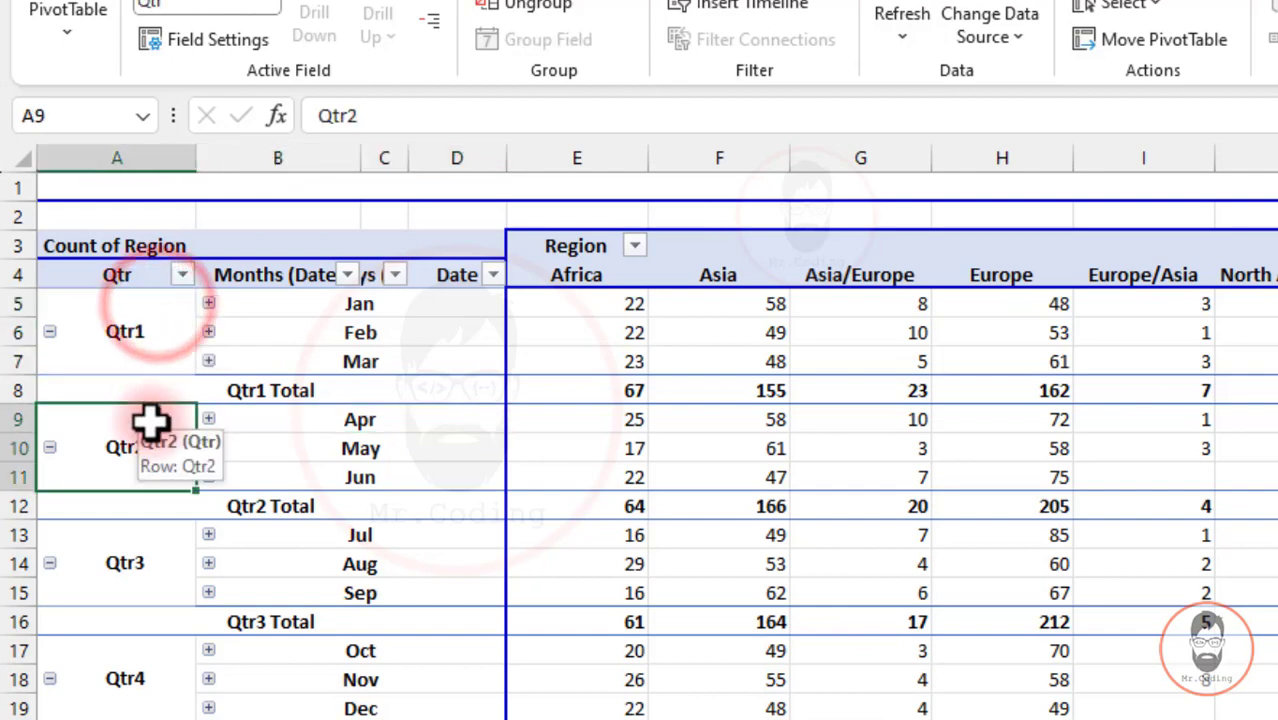
click(155, 550)
click(138, 663)
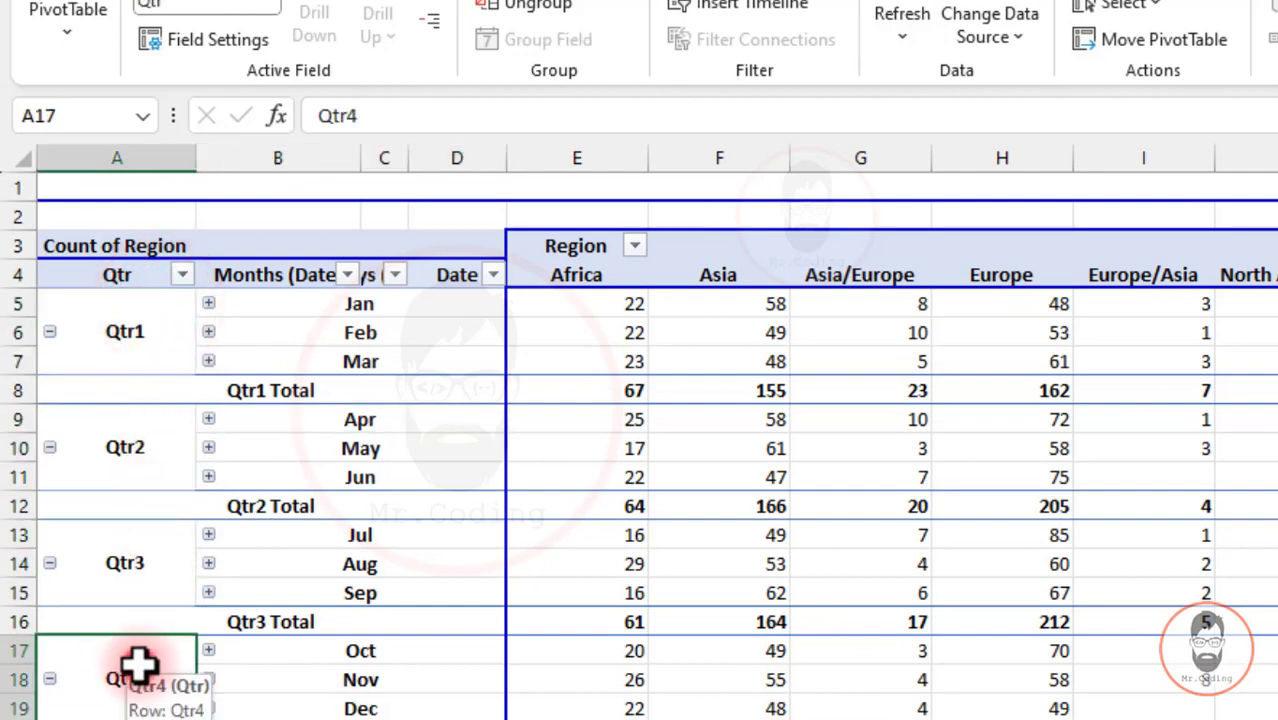
drag(293, 310, 294, 362)
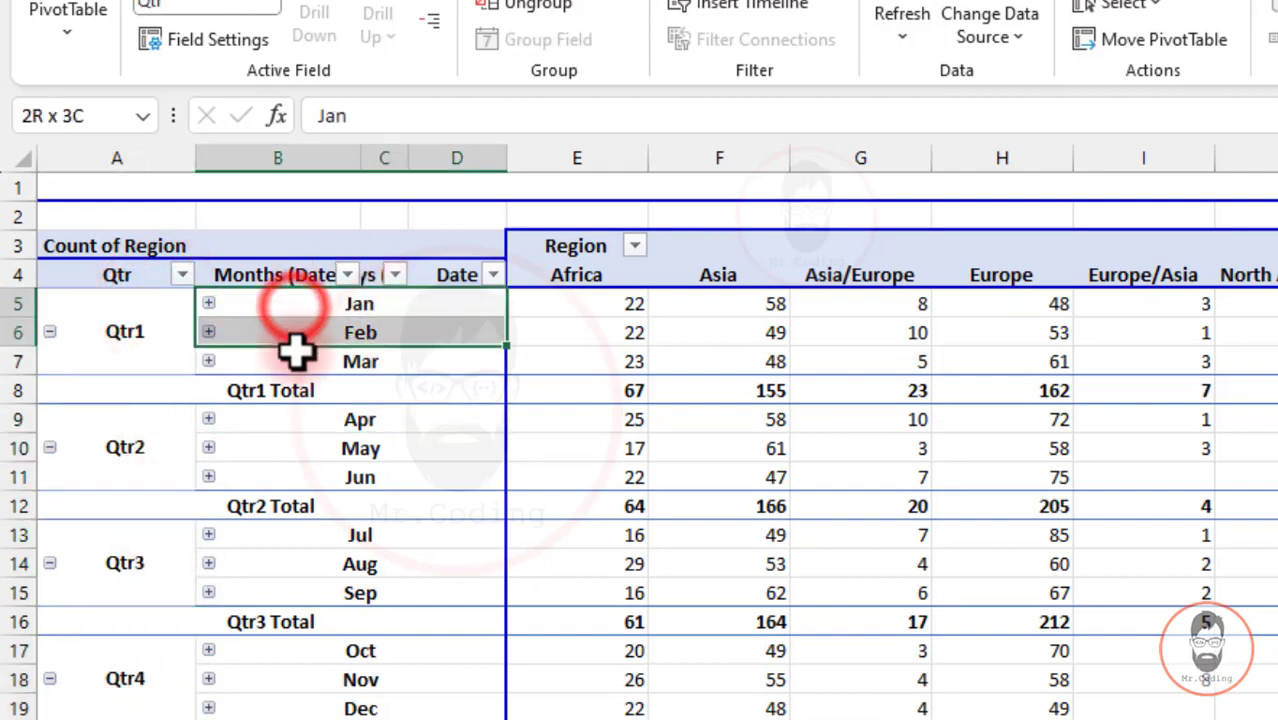
click(165, 343)
drag(272, 427, 275, 450)
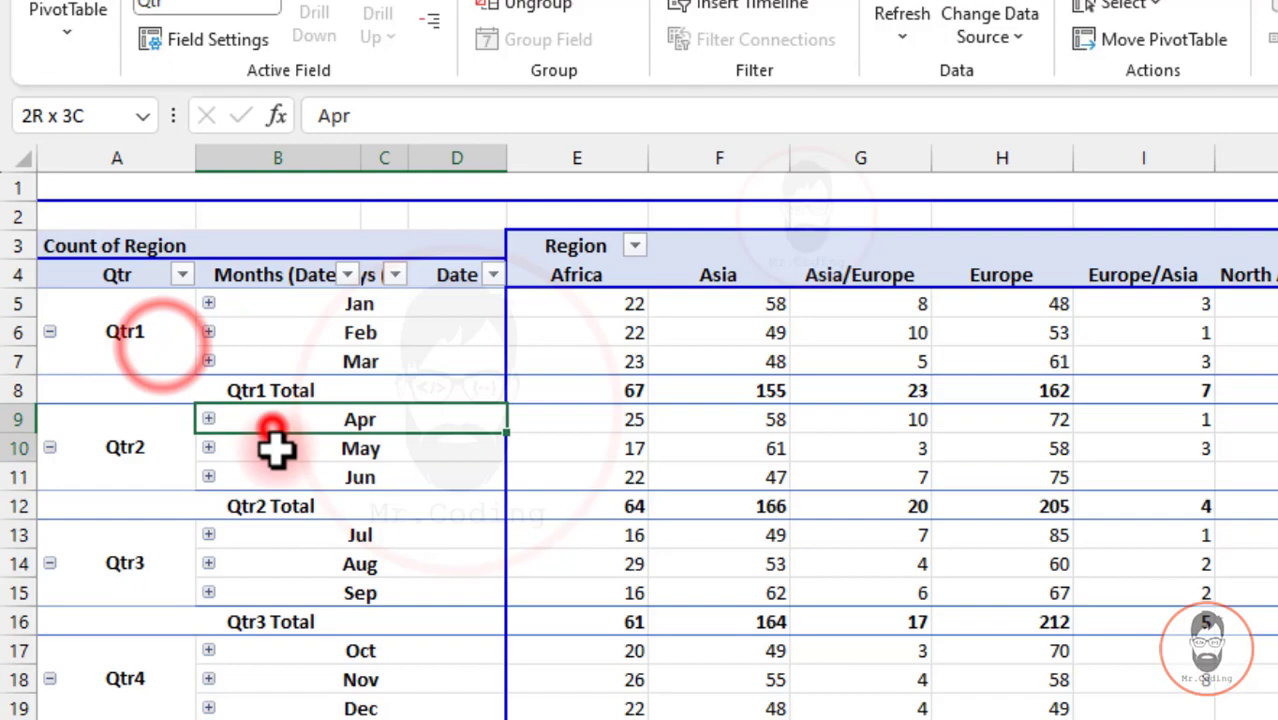
click(137, 480)
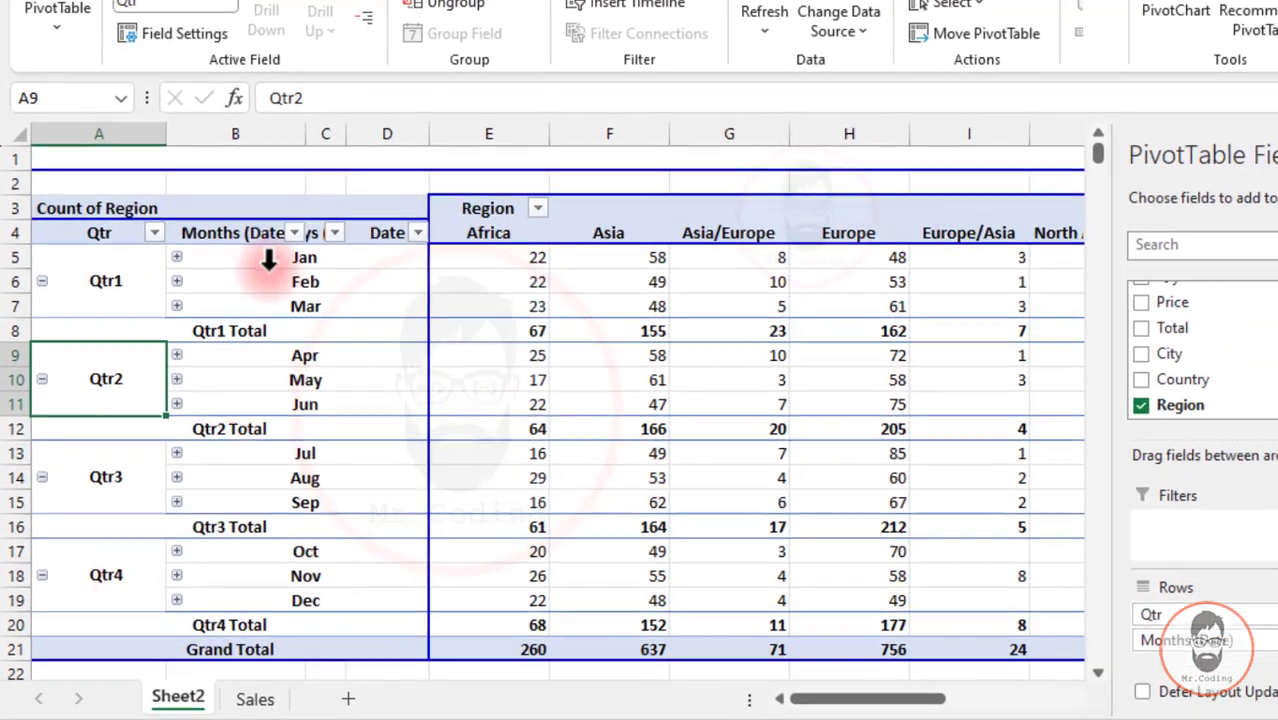
- Uncheck 'Merge and center cells with labels' in PivotTable Options and confirm
right_click(255, 269)
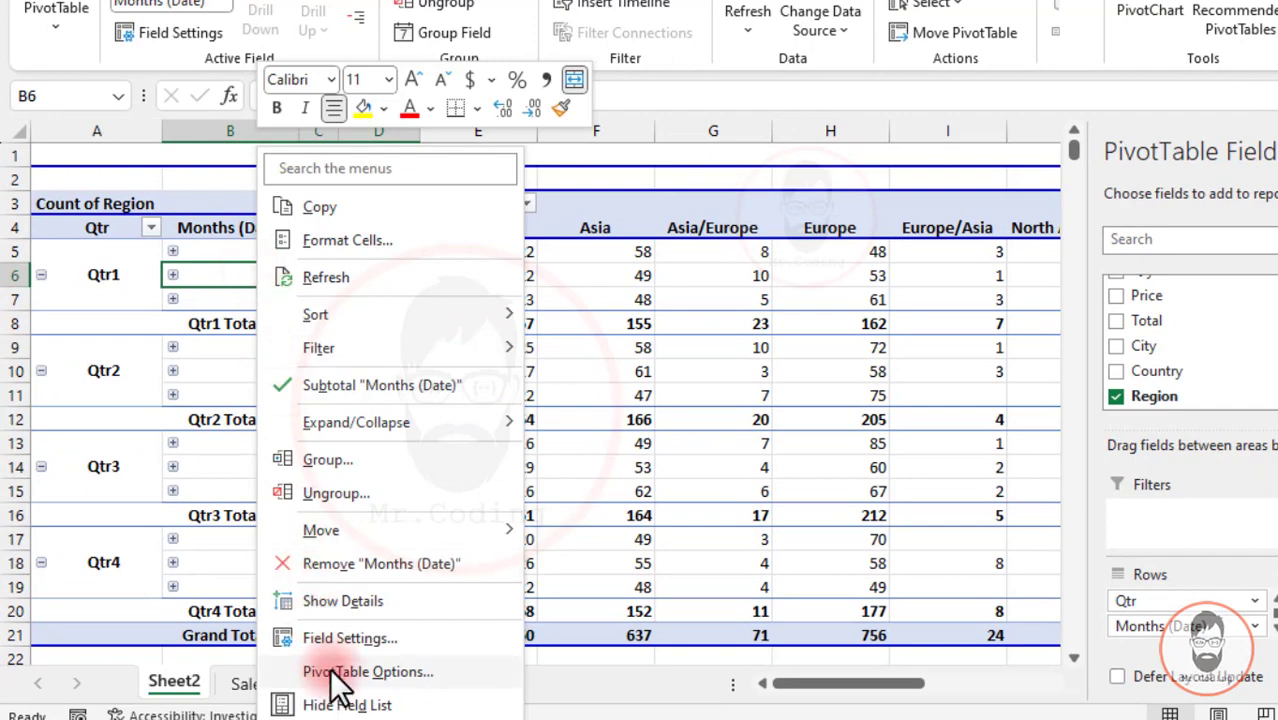
click(332, 670)
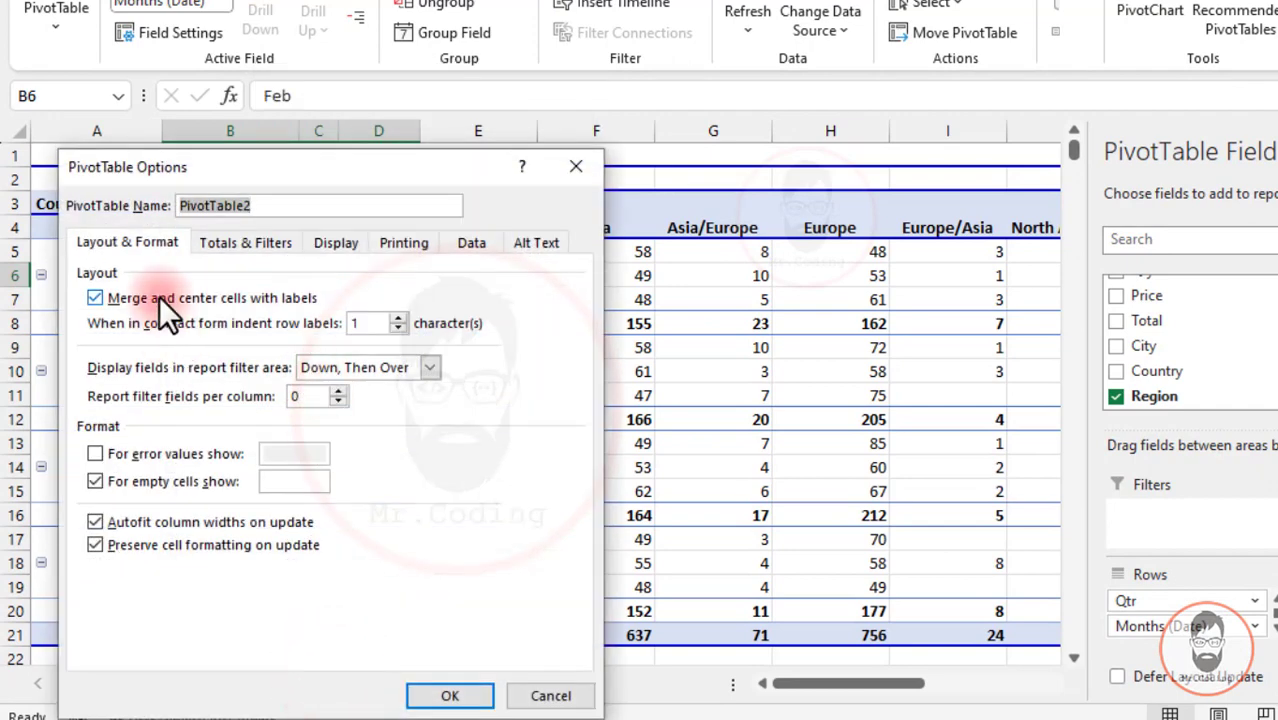
click(117, 301)
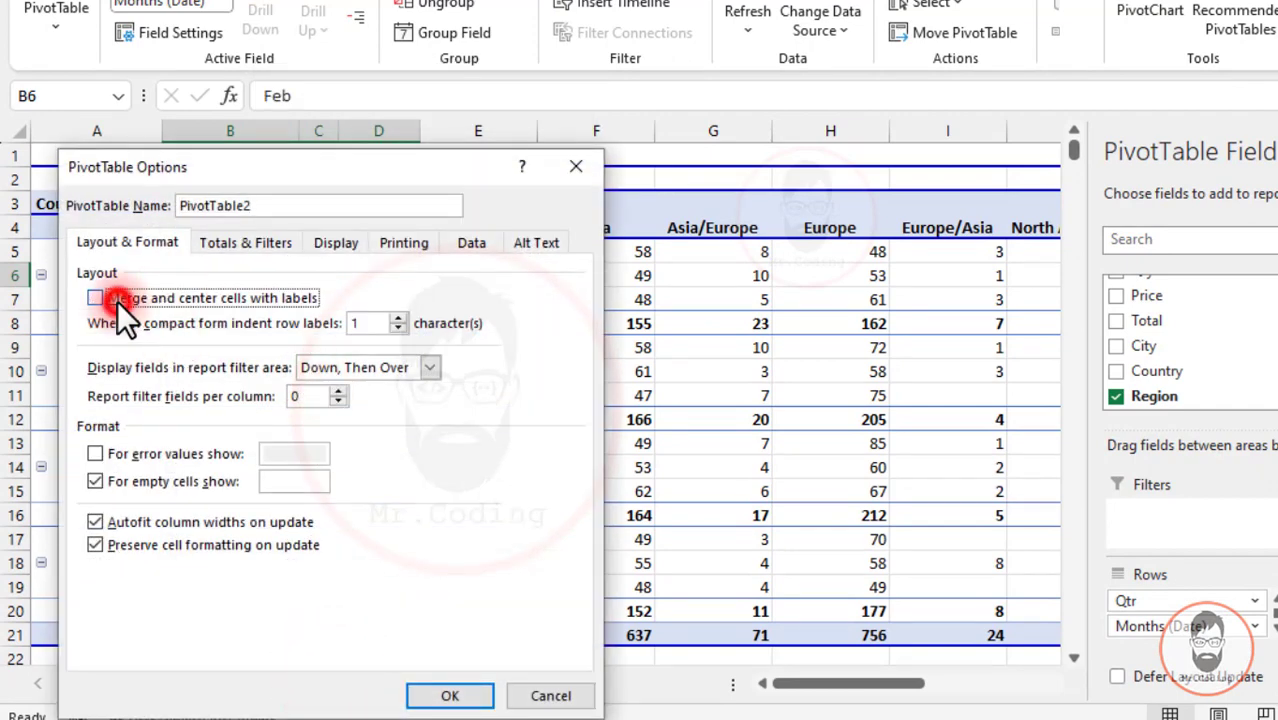
click(450, 694)
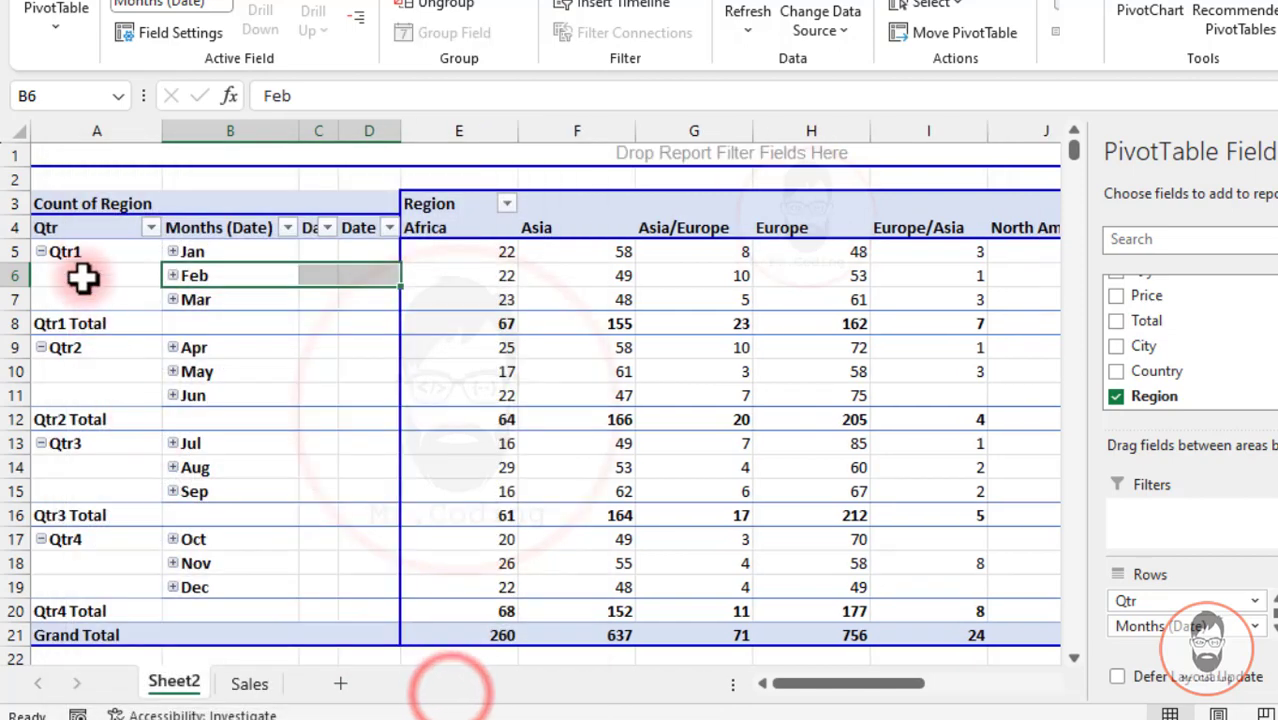
drag(91, 257, 147, 305)
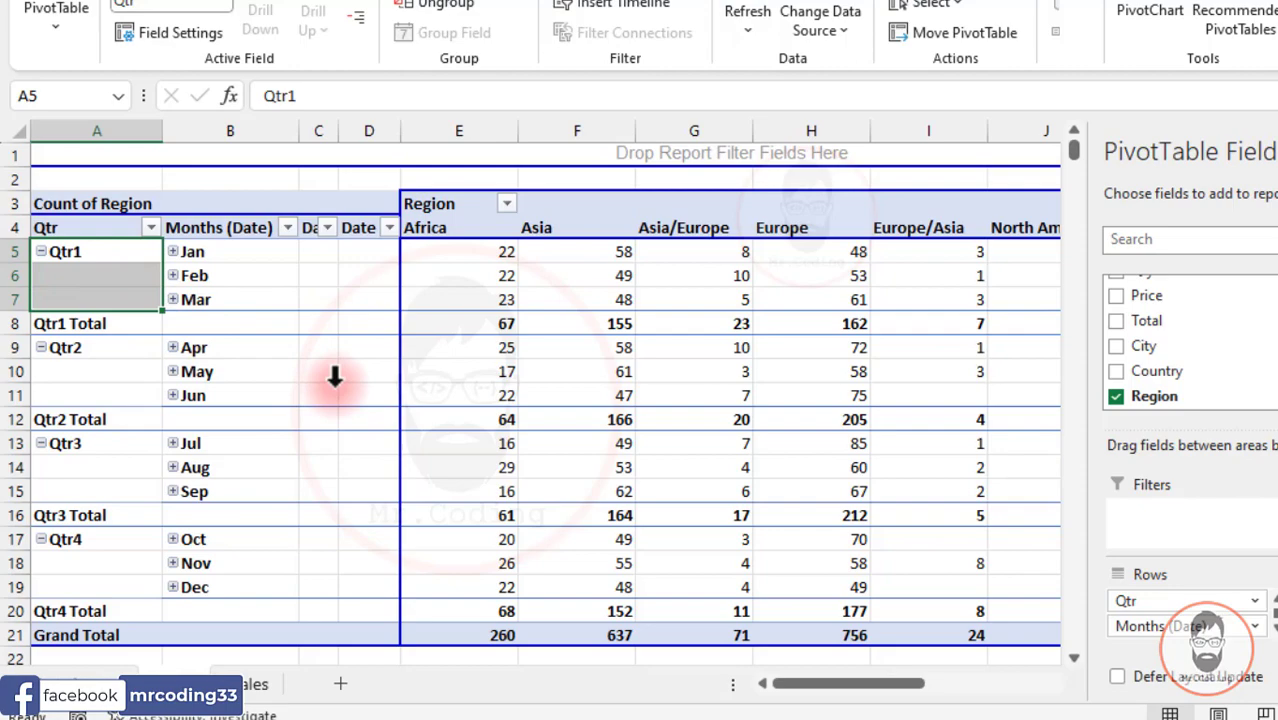
- Undo with Ctrl+Z so months nest under each Qtr in a single Row Labels column
key(ctrl+z)
key(ctrl+z)
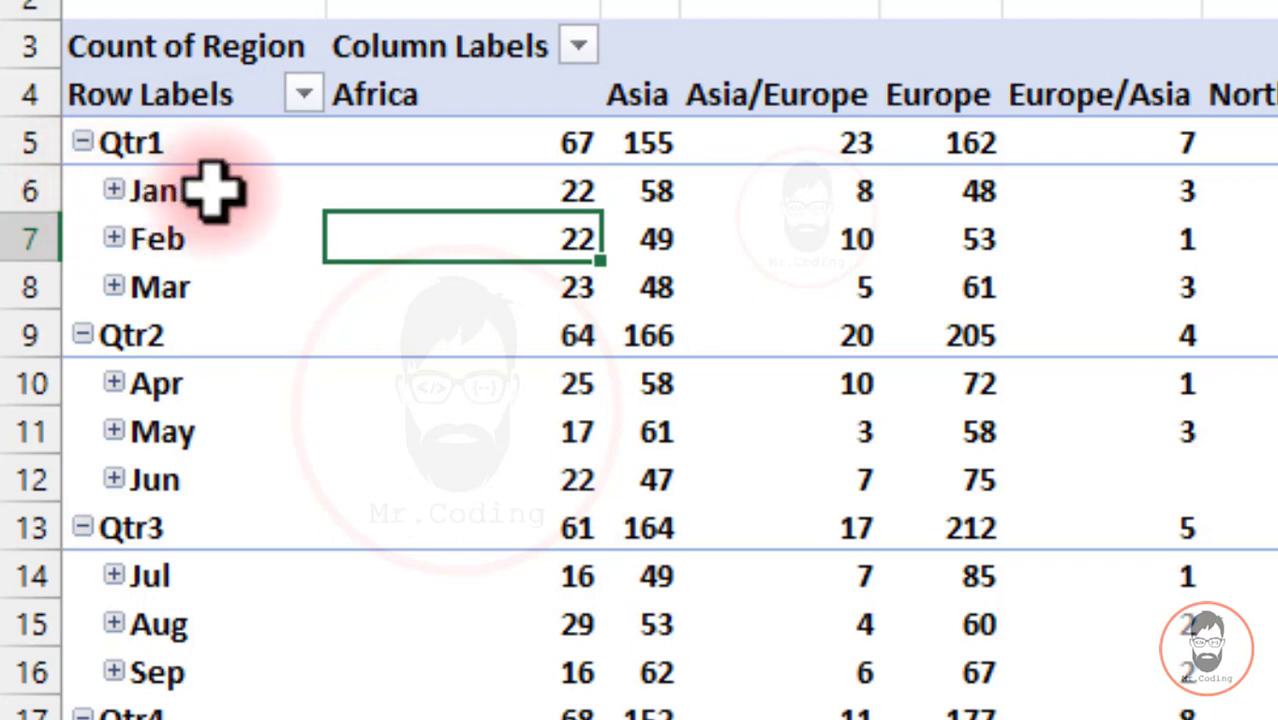
- Raise the compact-form row label indent to 5 characters in PivotTable Options
right_click(265, 194)
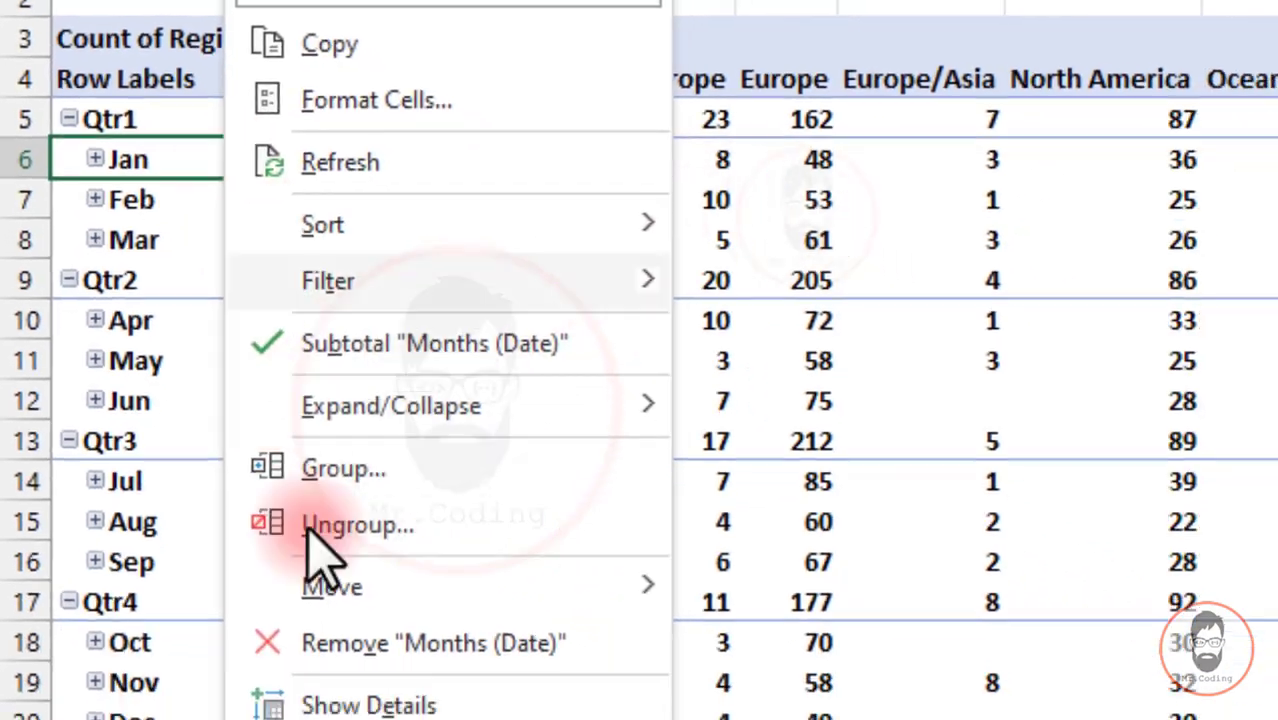
key(Escape)
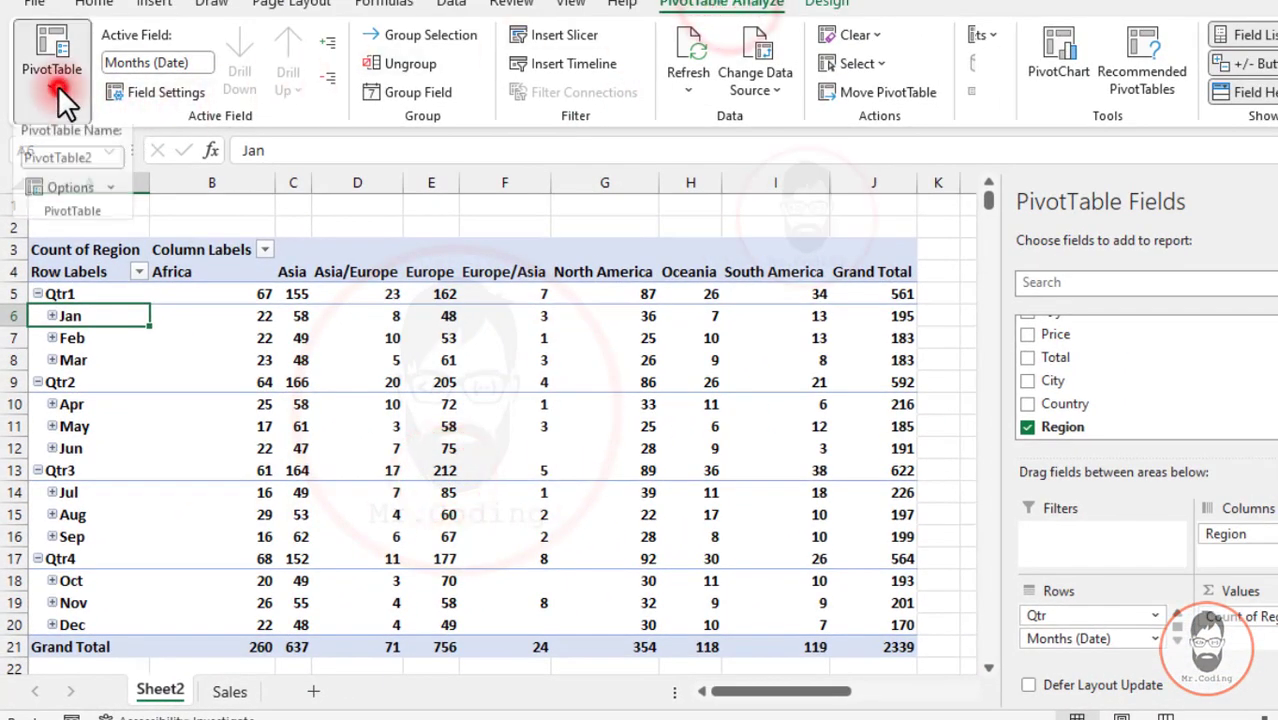
click(51, 80)
click(60, 192)
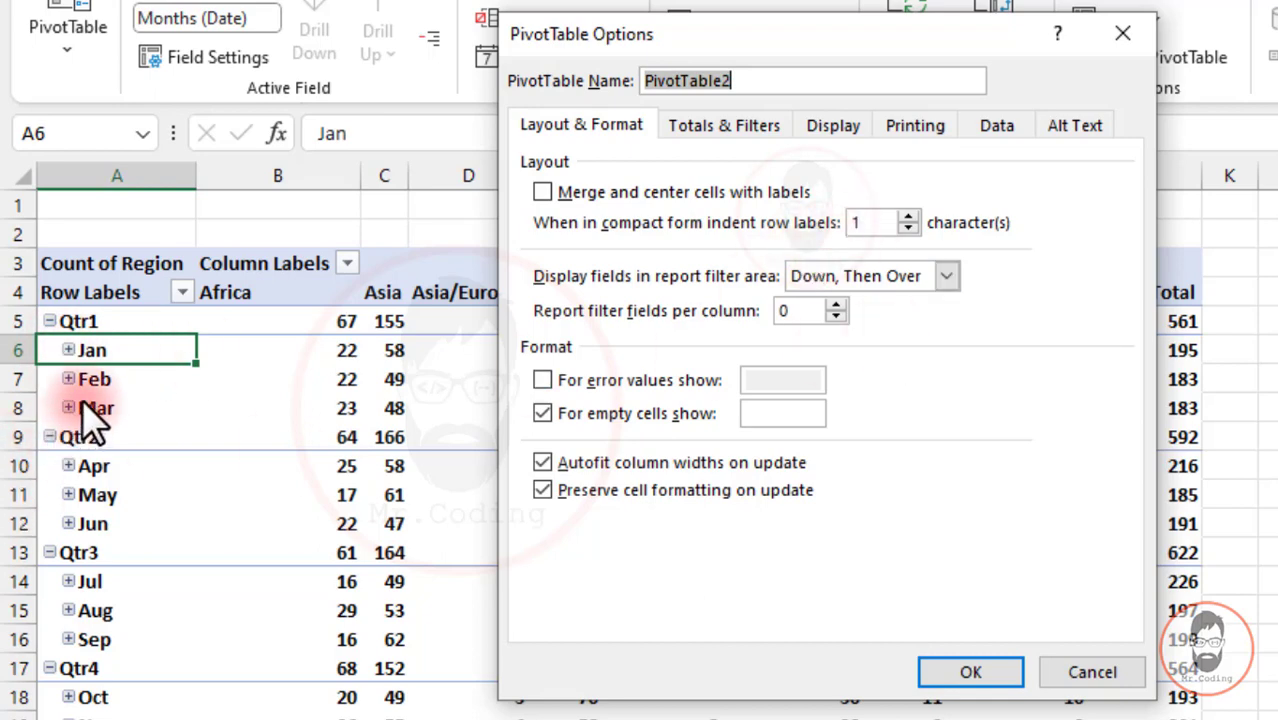
click(907, 217)
click(907, 217)
click(907, 217)
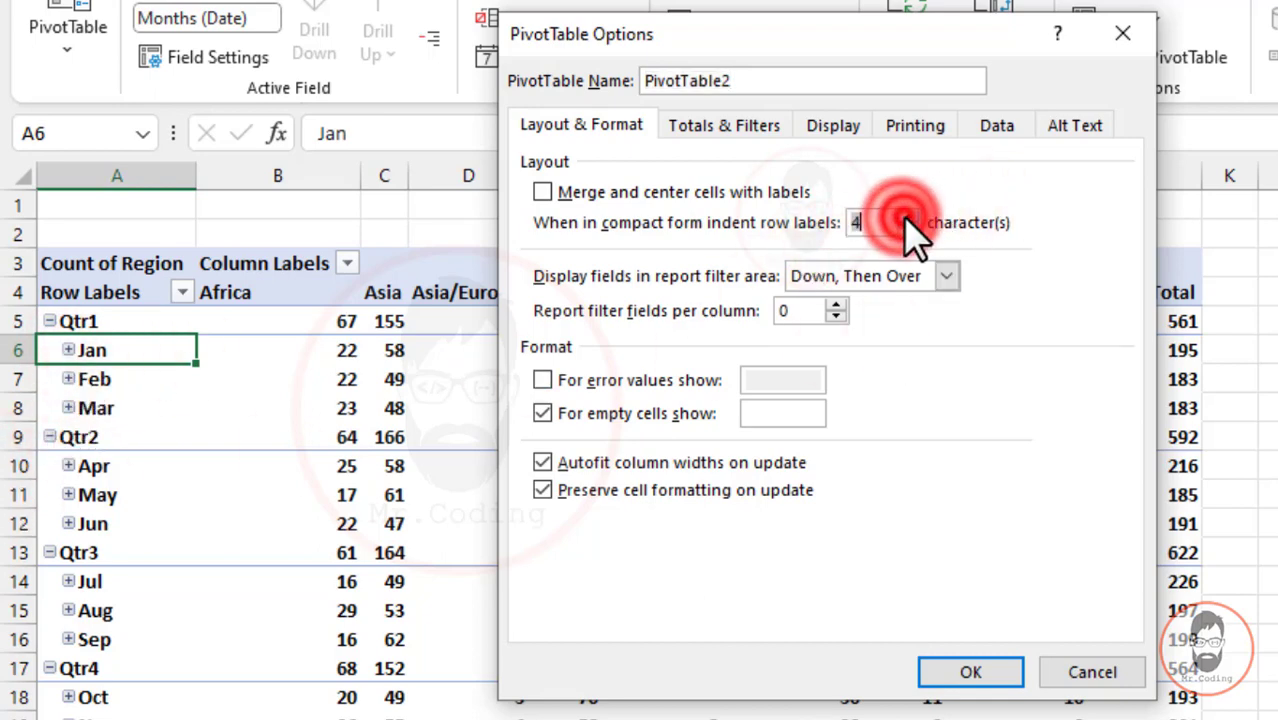
click(907, 217)
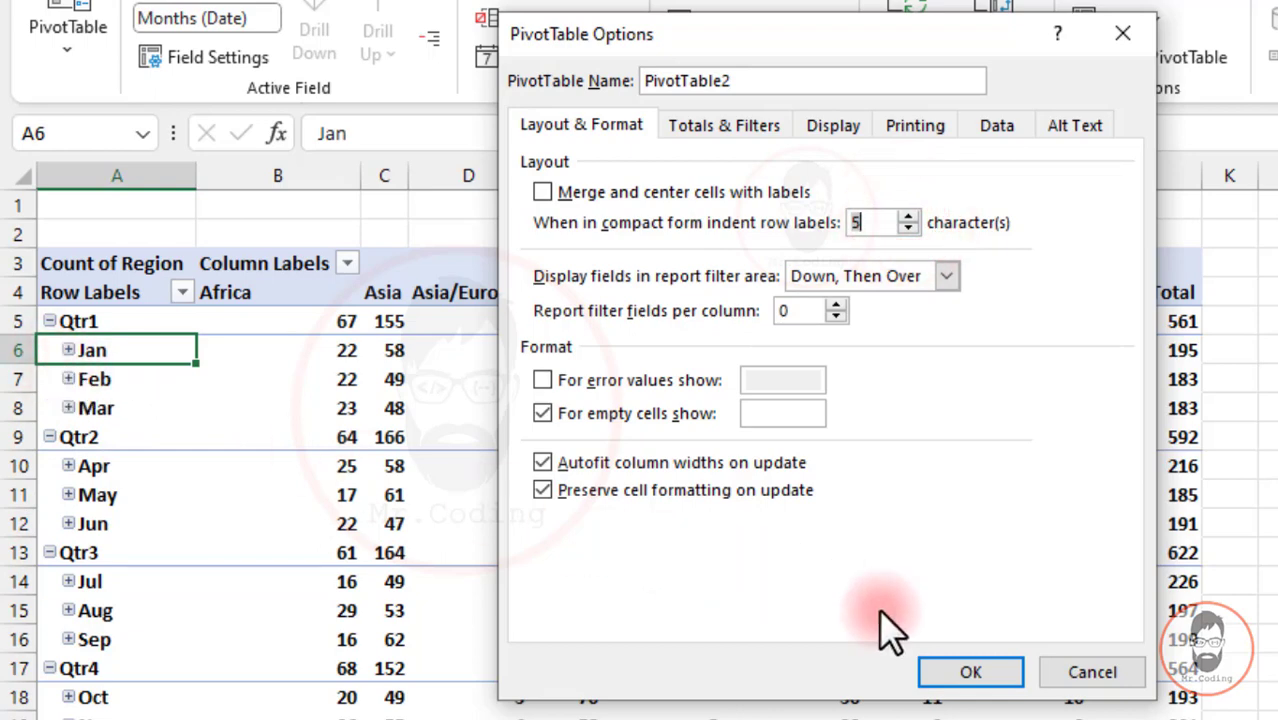
click(968, 672)
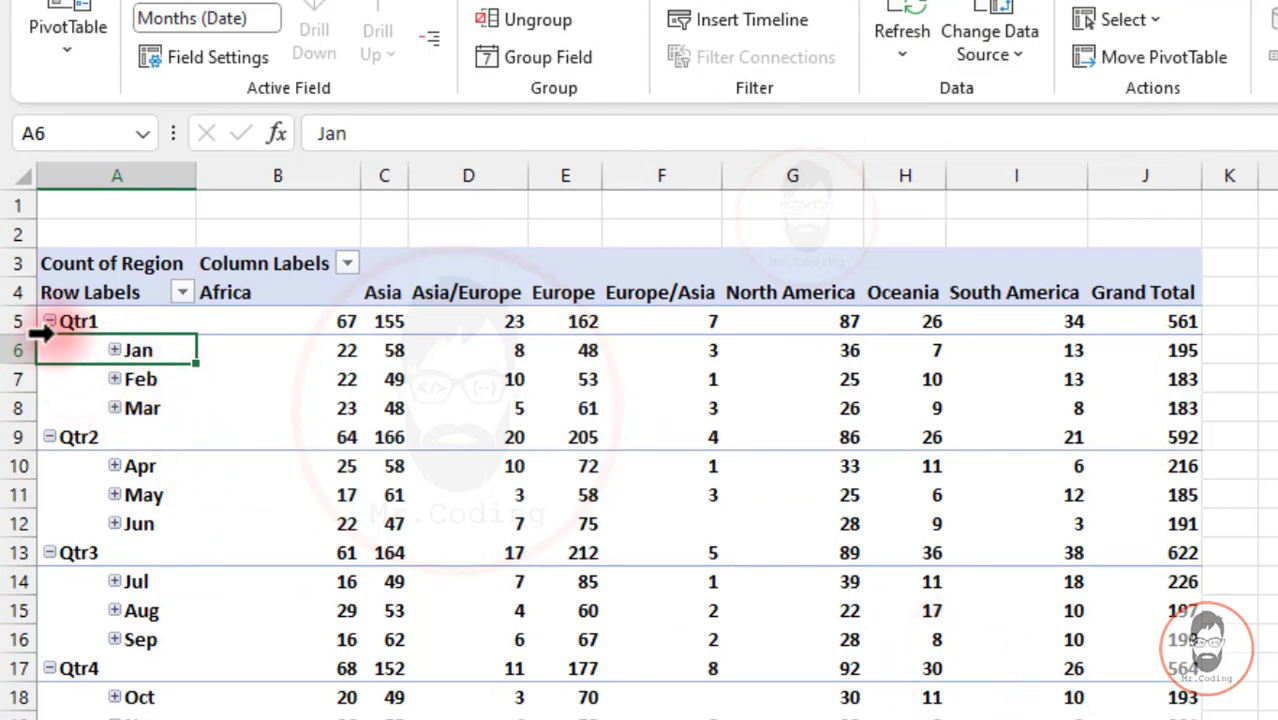
- Lower the compact-form row label indent to 2 characters and confirm
right_click(277, 321)
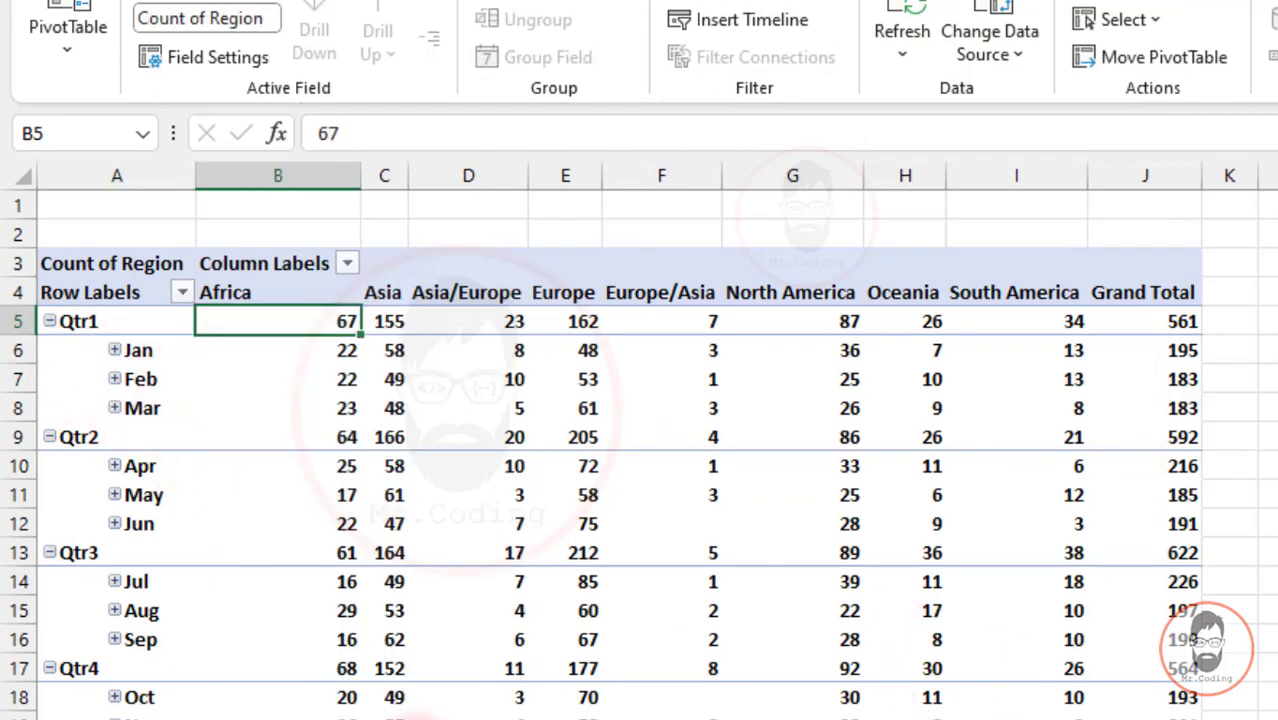
click(536, 308)
drag(484, 223, 986, 13)
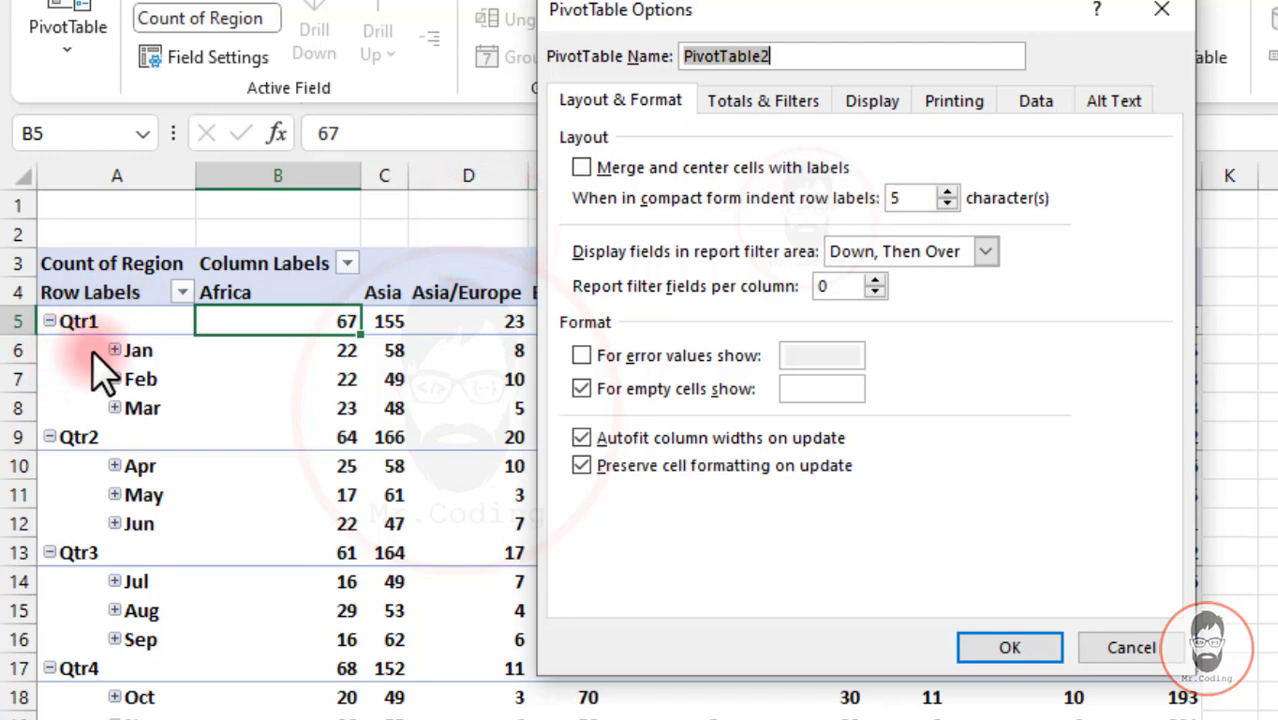
key(Tab)
click(950, 204)
click(1015, 648)
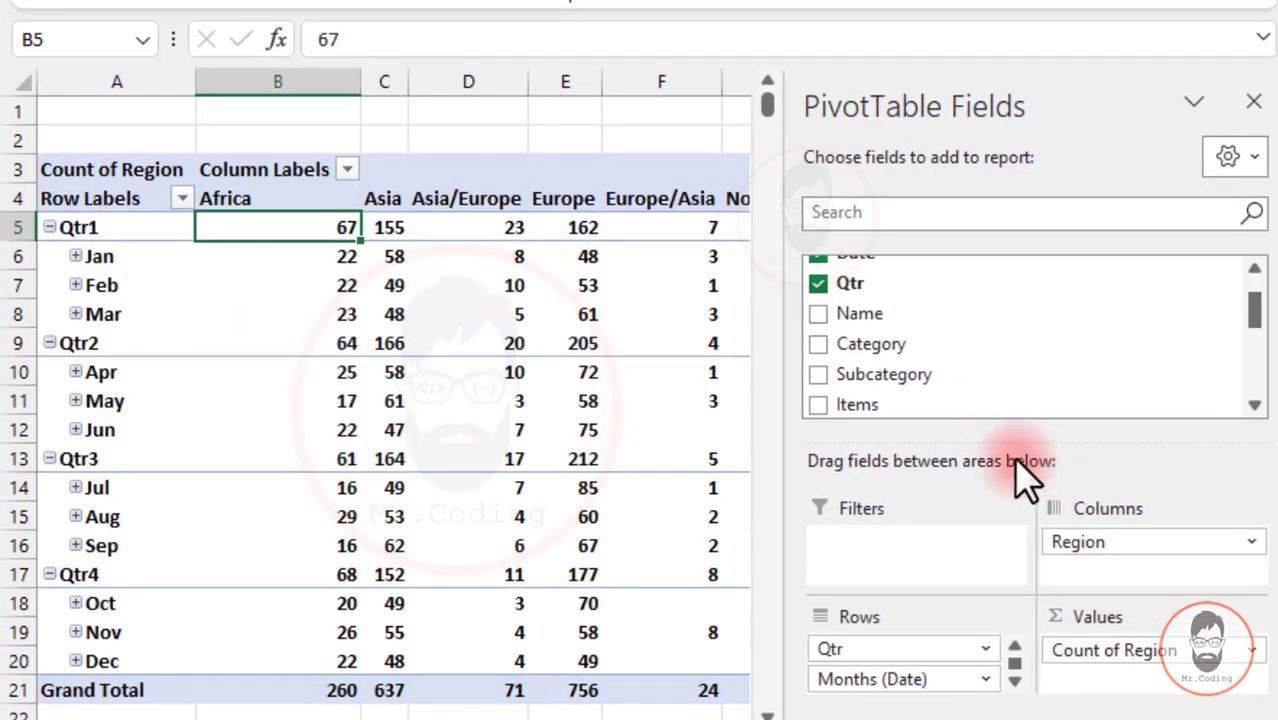
- Place Category, Subcategory, Items, City and Country in the Filters area of the field pane
scroll(861, 298, down, 1)
drag(855, 298, 908, 550)
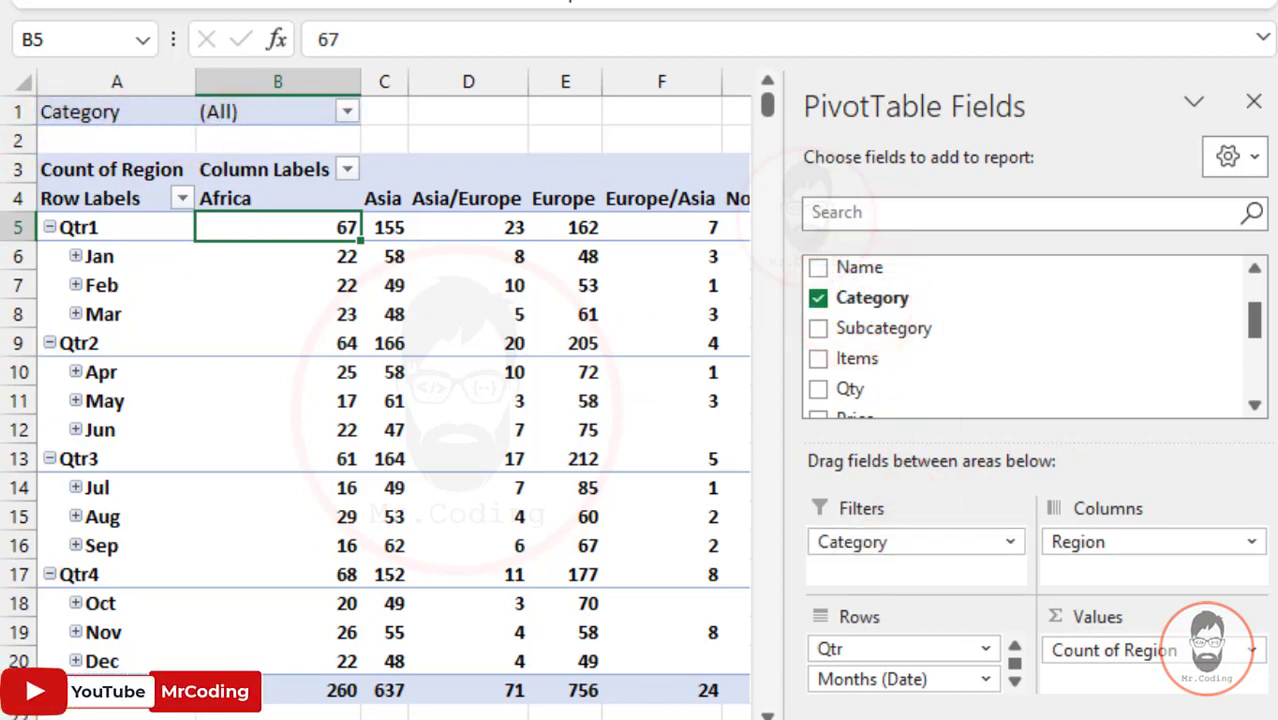
drag(875, 326, 915, 575)
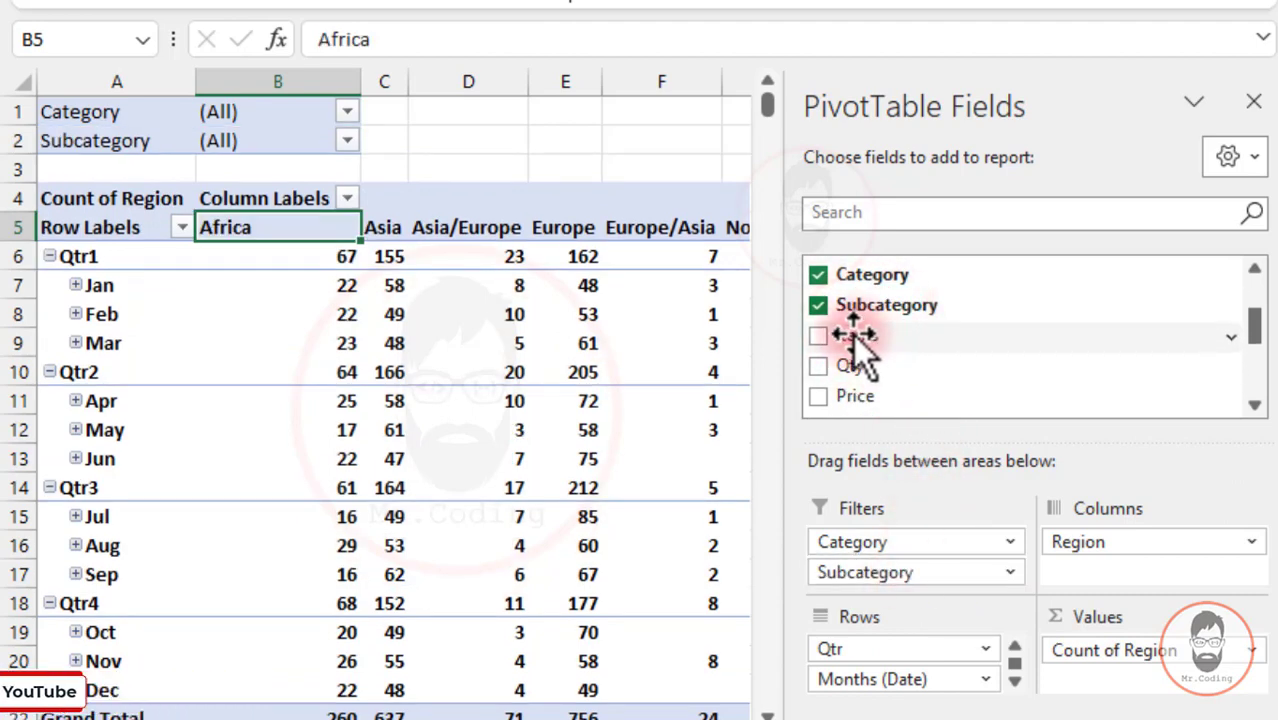
mouse_move(857, 336)
mouse_down()
mouse_move(912, 450)
mouse_move(884, 596)
mouse_move(857, 568)
mouse_up()
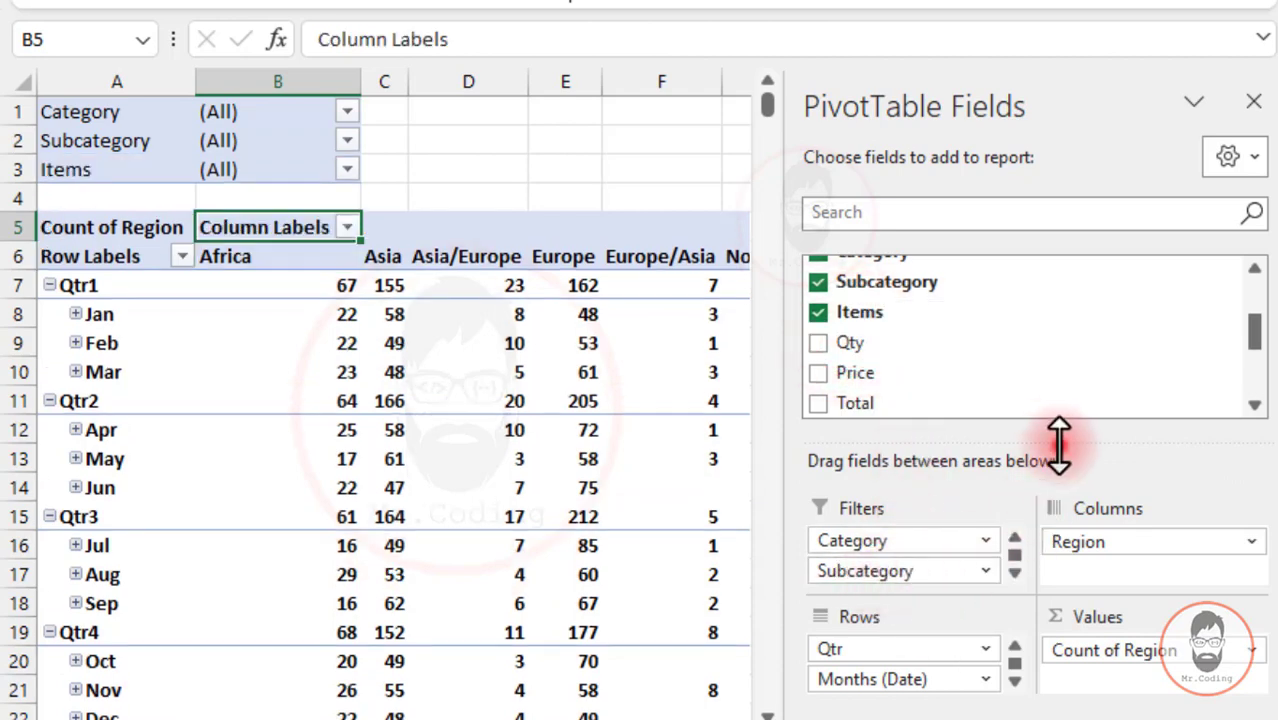
drag(1057, 443, 1054, 394)
scroll(889, 340, down, 3)
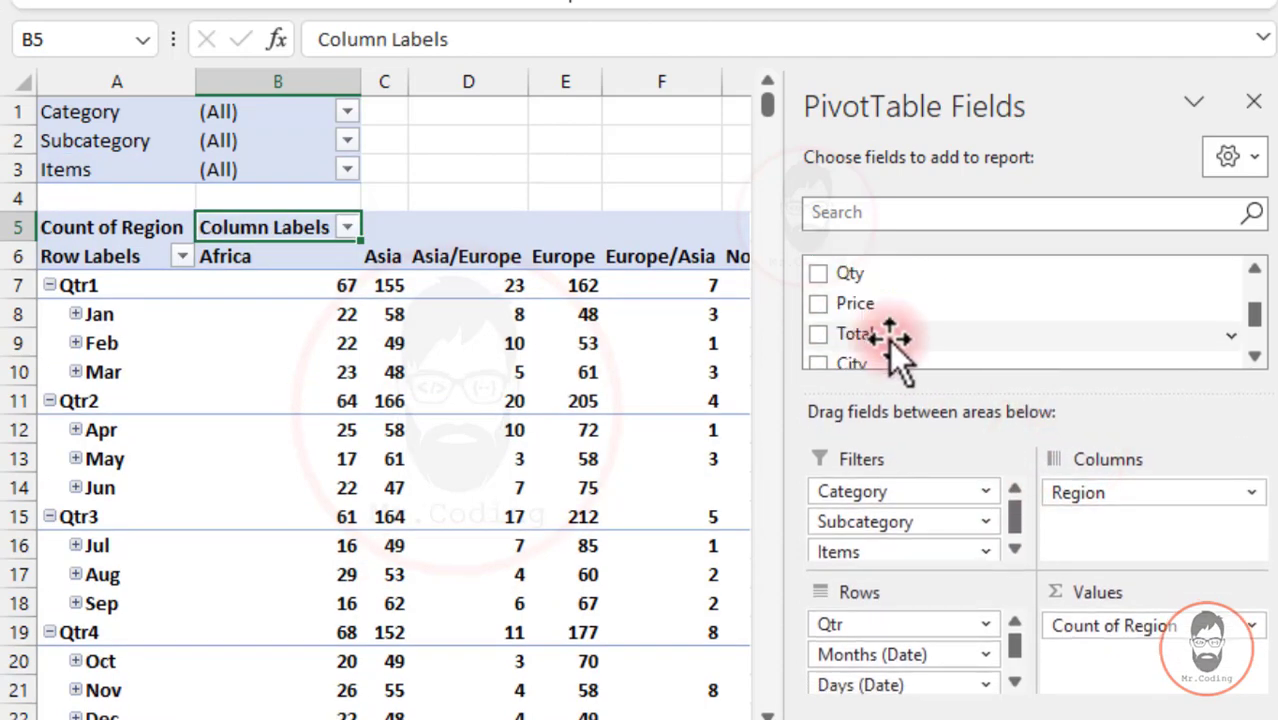
scroll(890, 340, down, 2)
drag(849, 298, 913, 552)
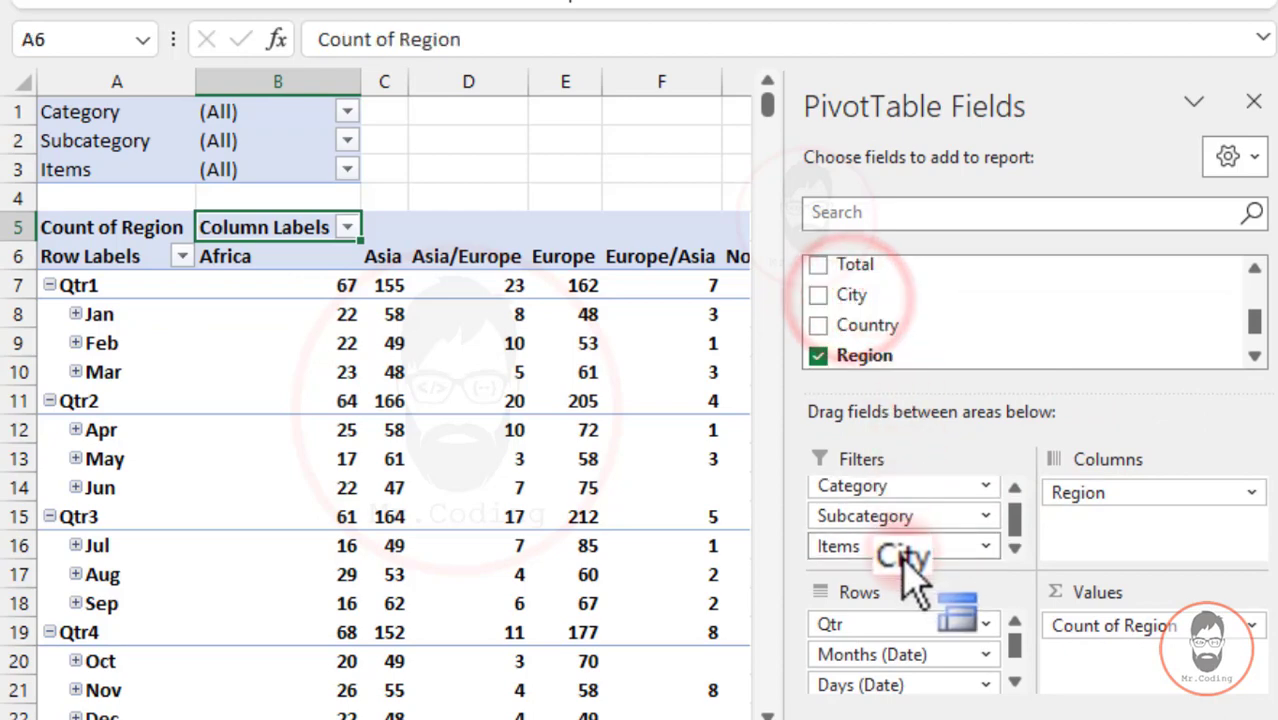
drag(897, 330, 930, 535)
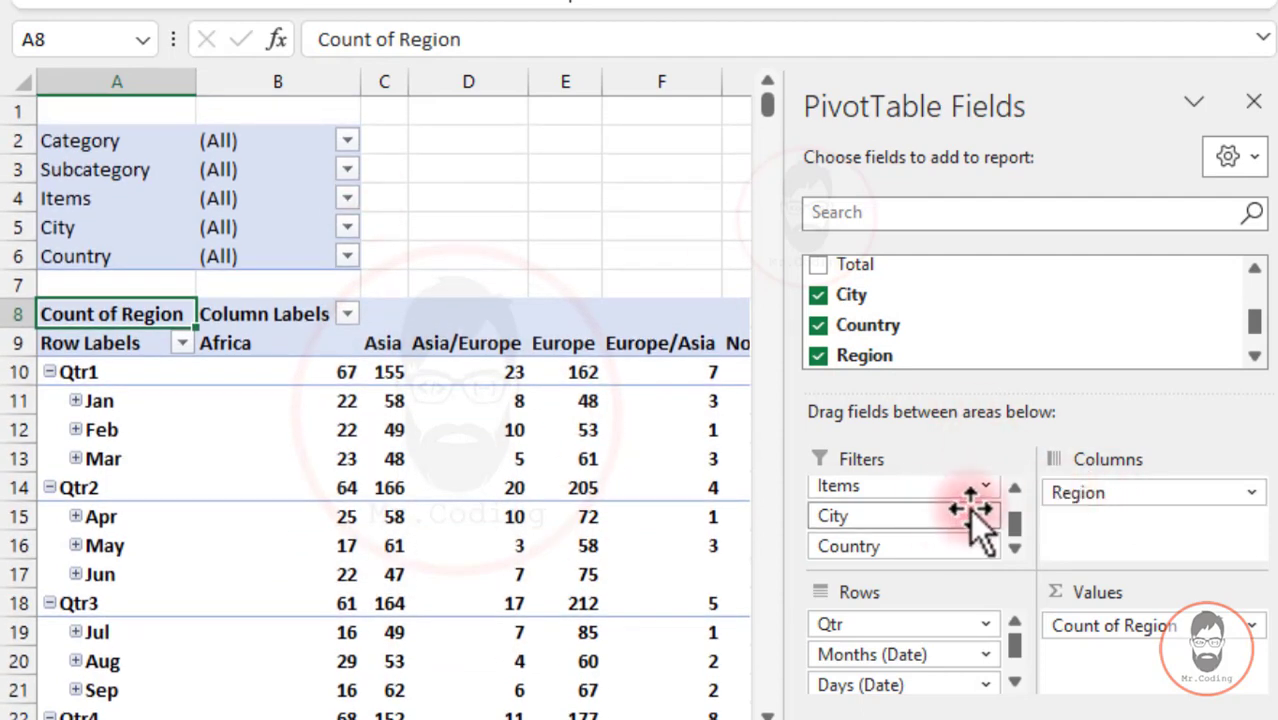
drag(1018, 538, 1012, 528)
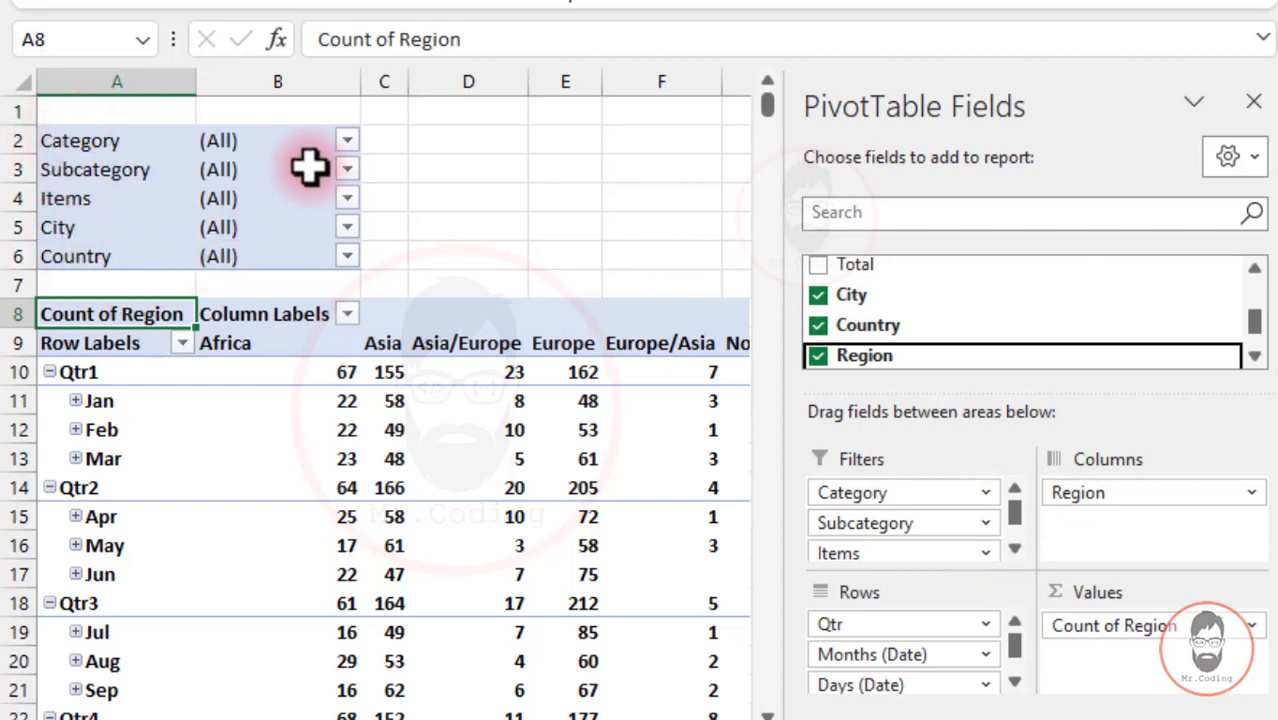
- Set the Category filter to Kitchen and the Items filter to Knife Set
click(347, 141)
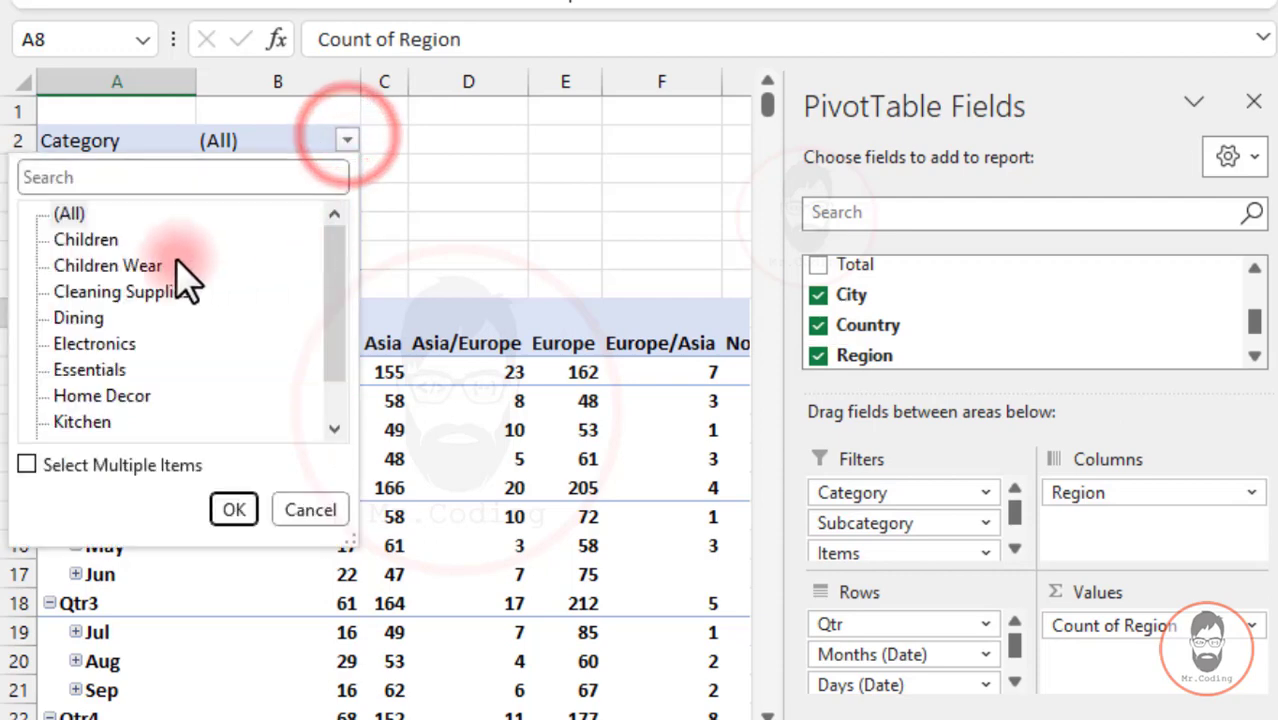
click(88, 425)
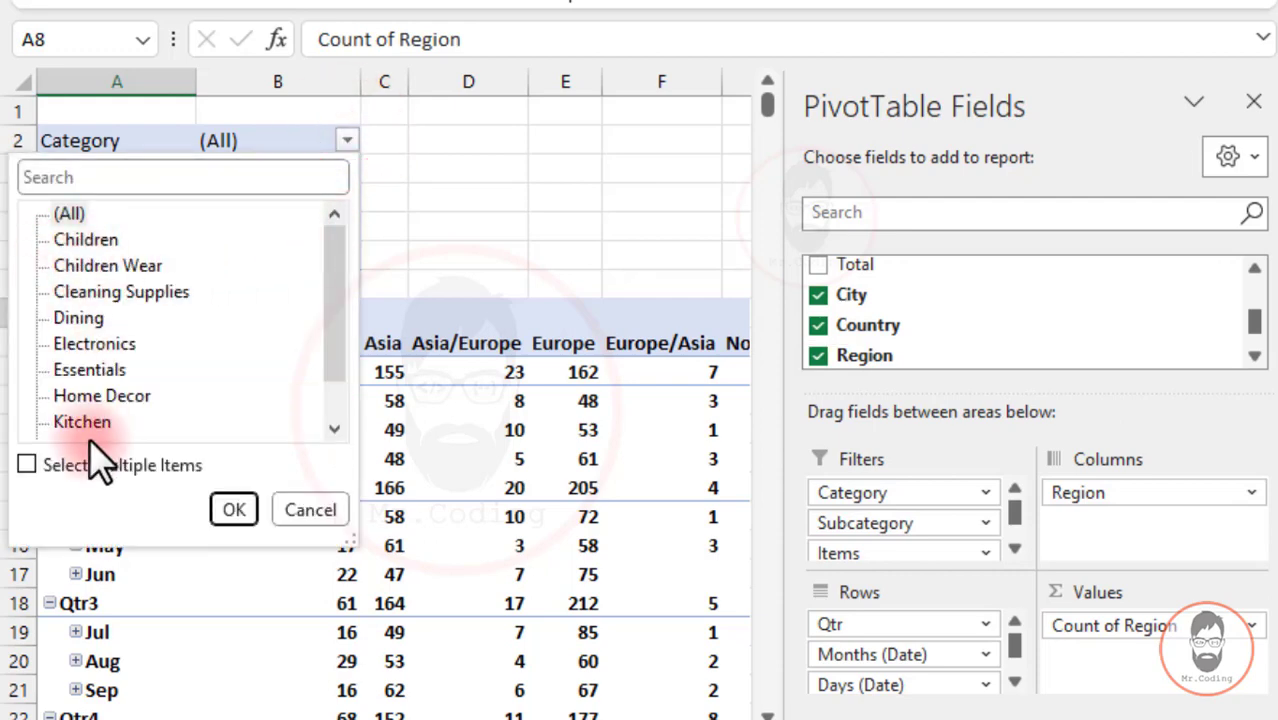
click(235, 510)
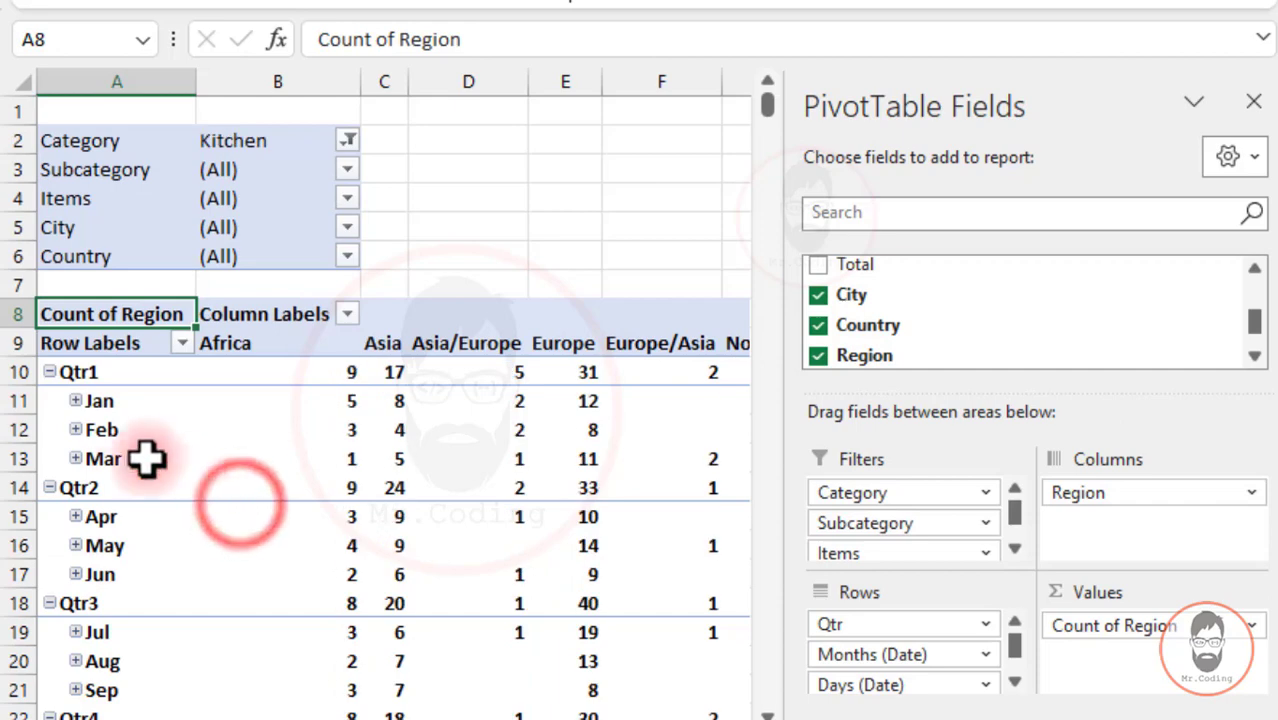
mouse_move(363, 427)
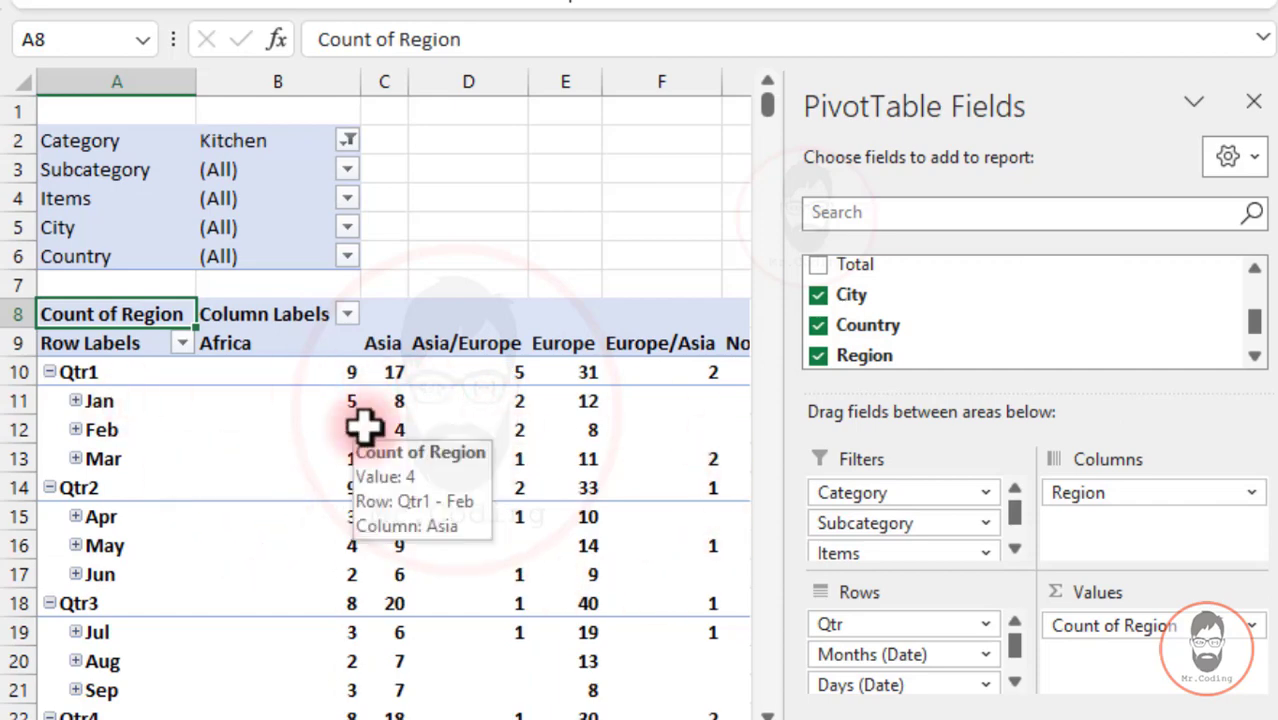
click(346, 197)
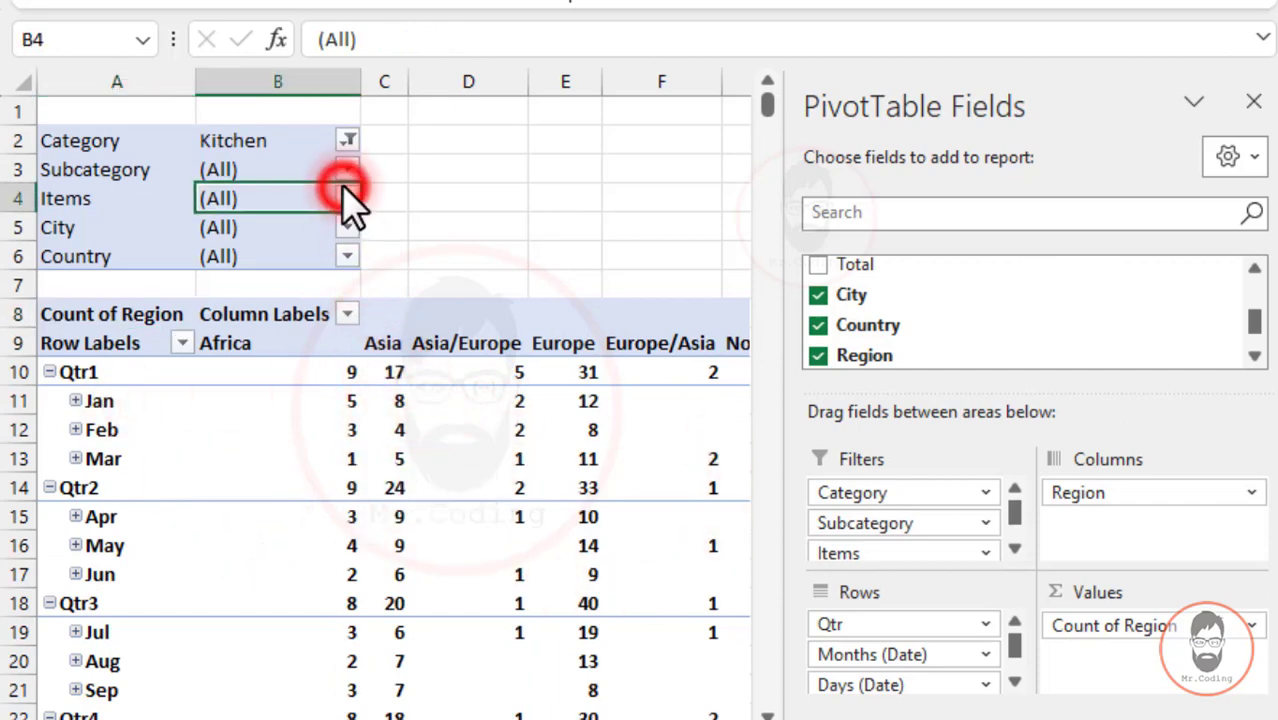
scroll(150, 400, down, 3)
click(88, 480)
click(224, 577)
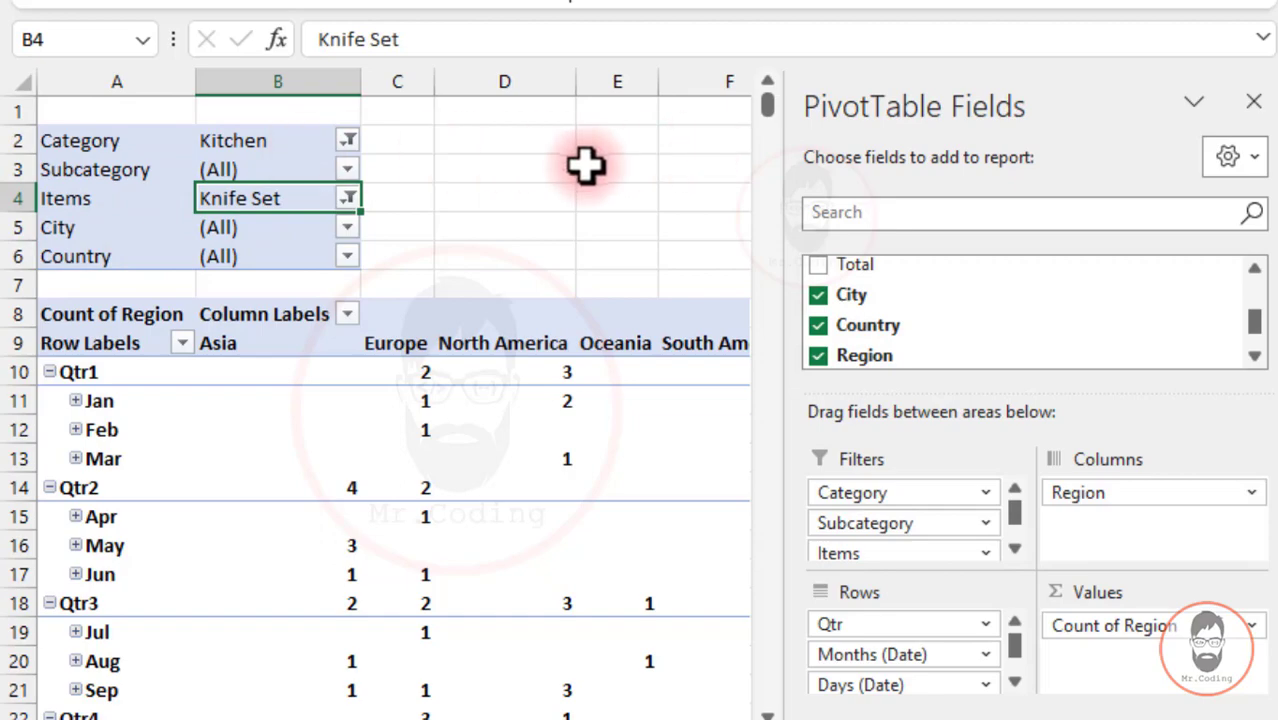
- Set 'Report filter fields per column' to 2 in PivotTable Options
right_click(238, 378)
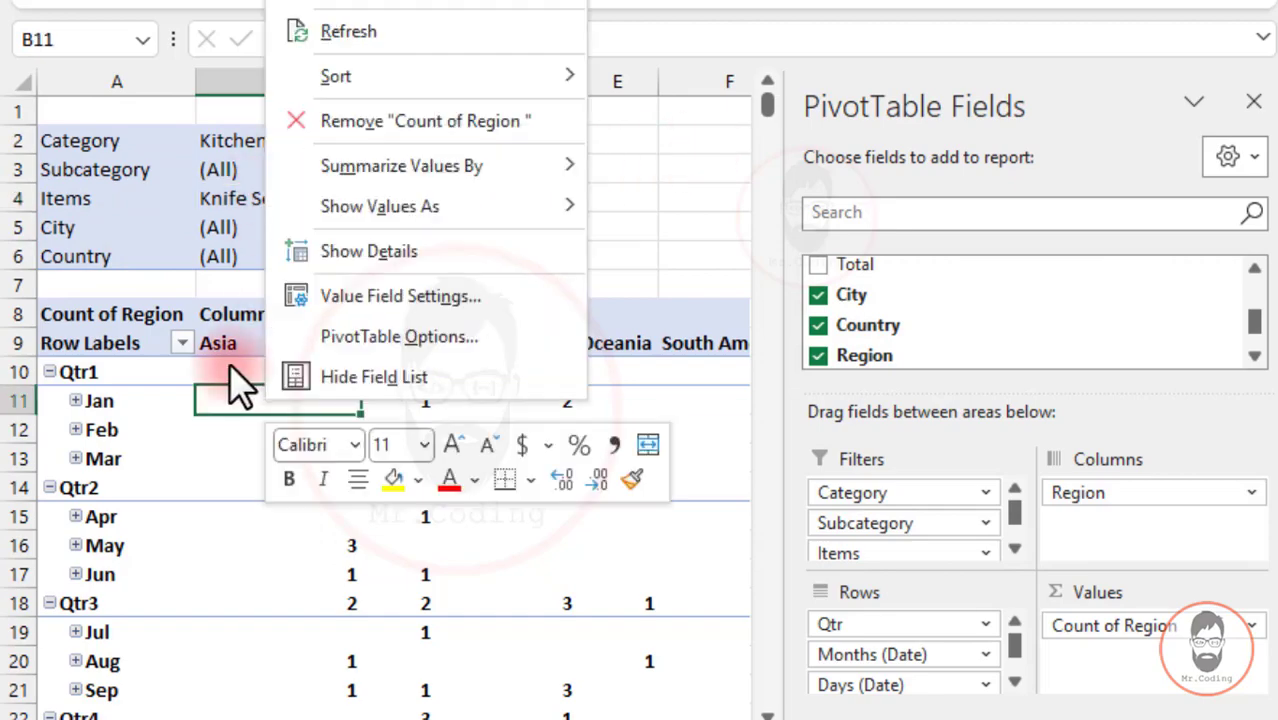
click(336, 304)
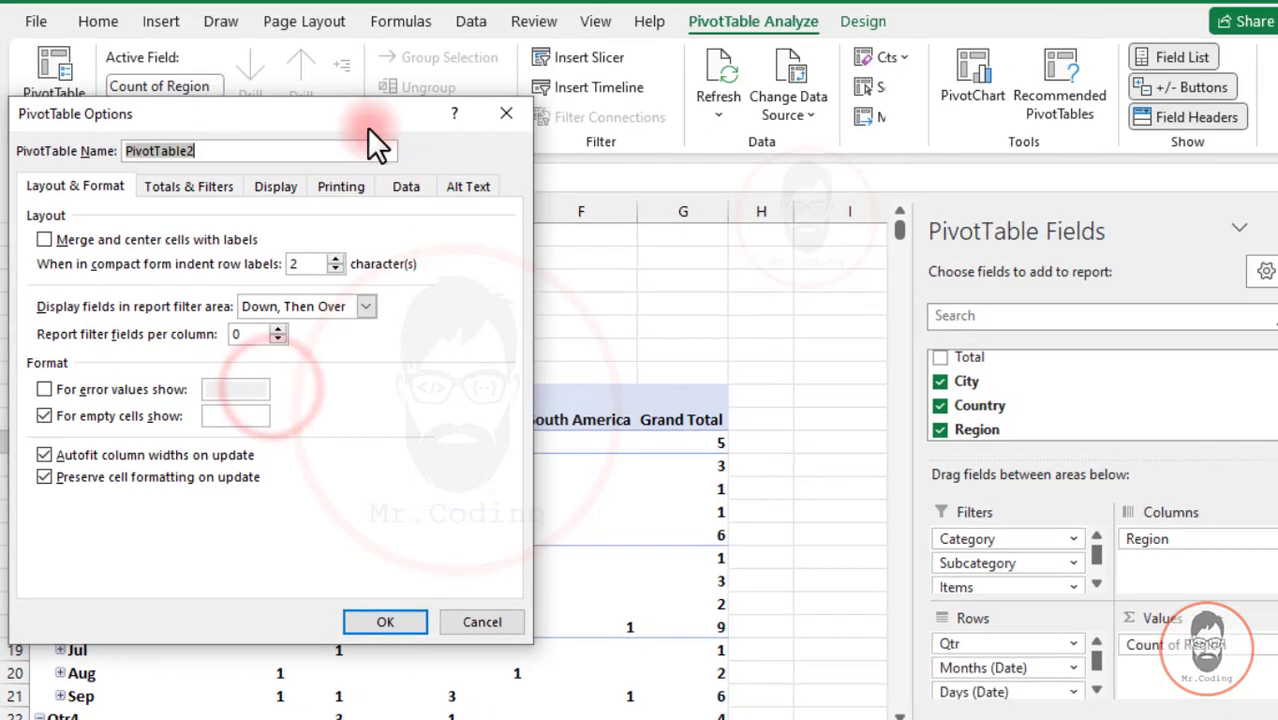
drag(367, 125, 531, 130)
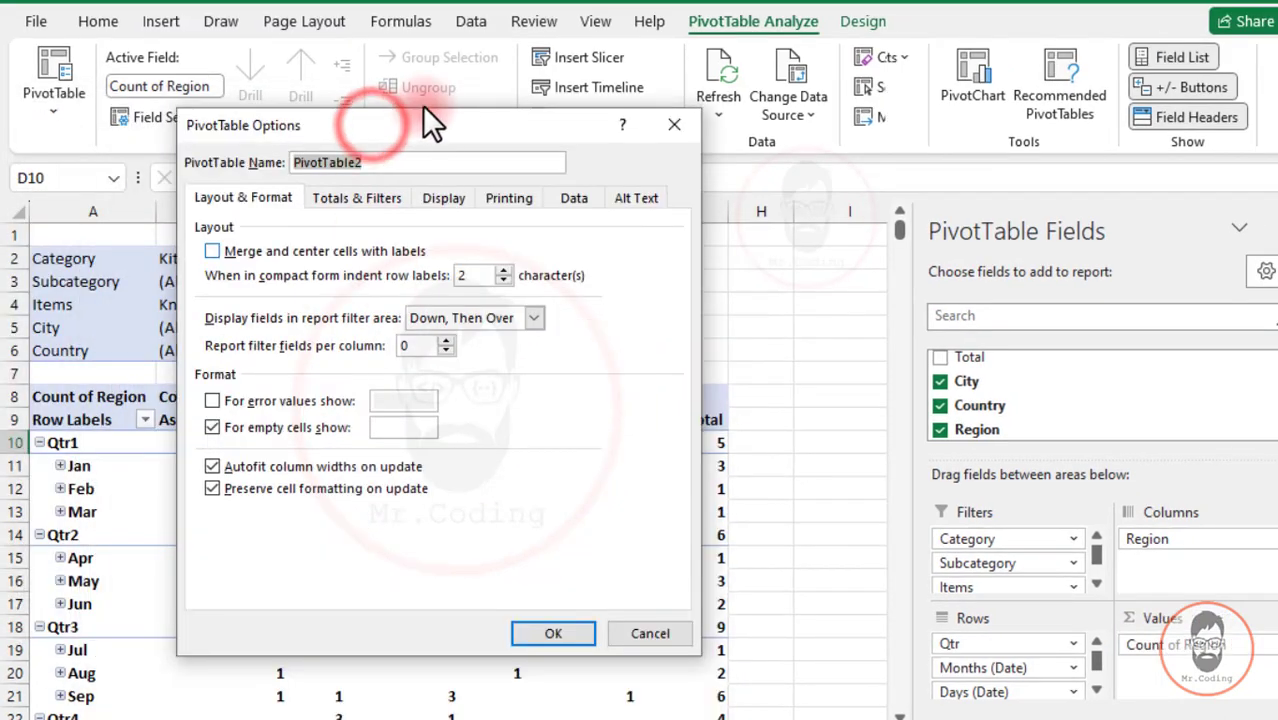
click(664, 121)
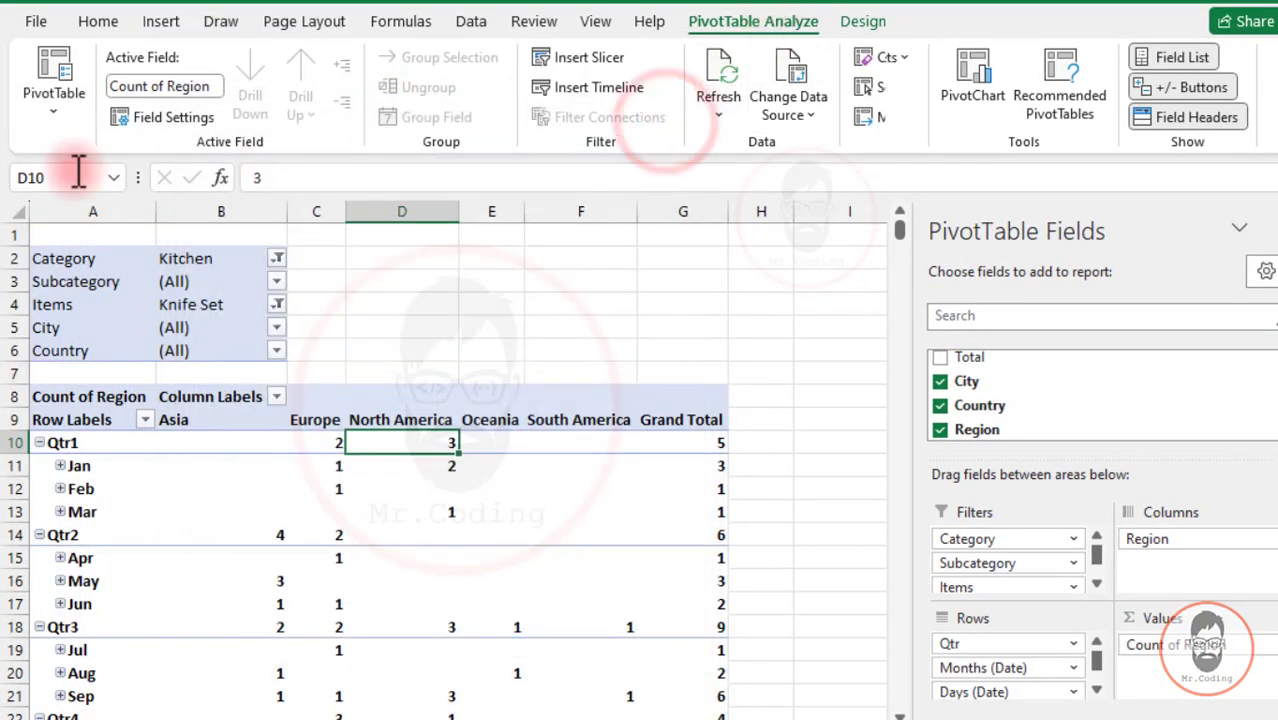
click(44, 105)
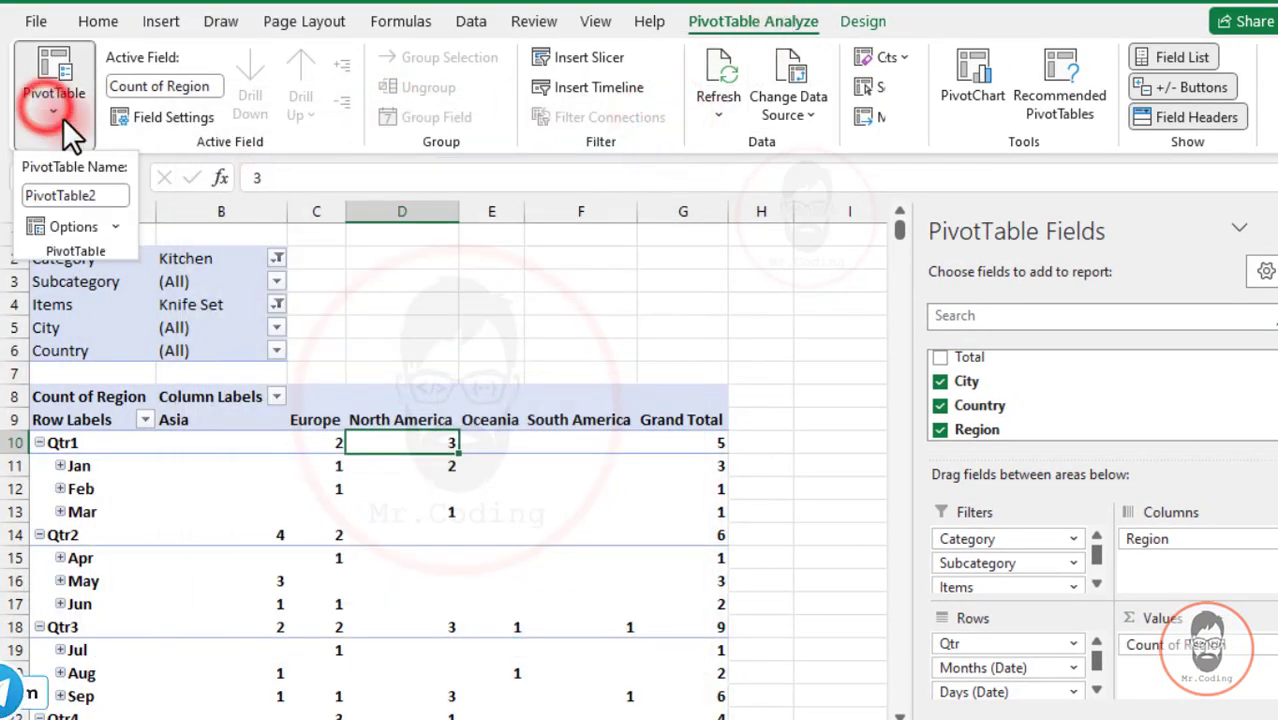
click(44, 240)
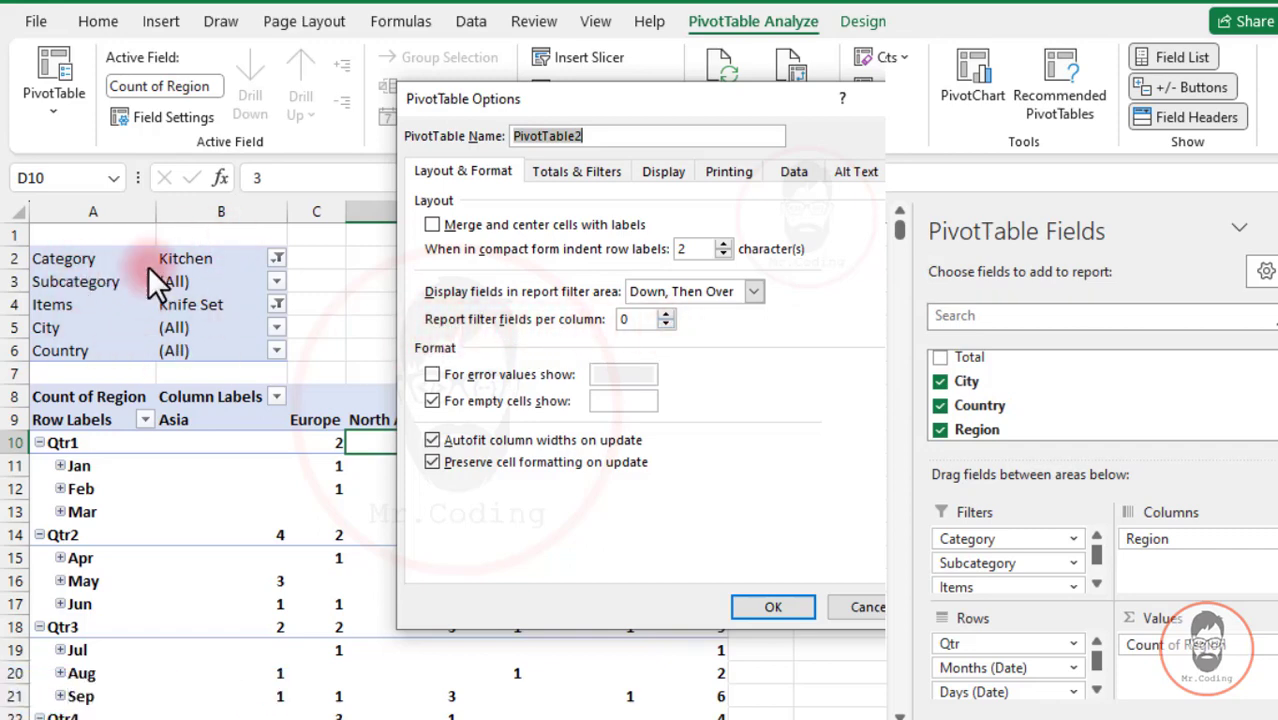
click(664, 314)
click(664, 314)
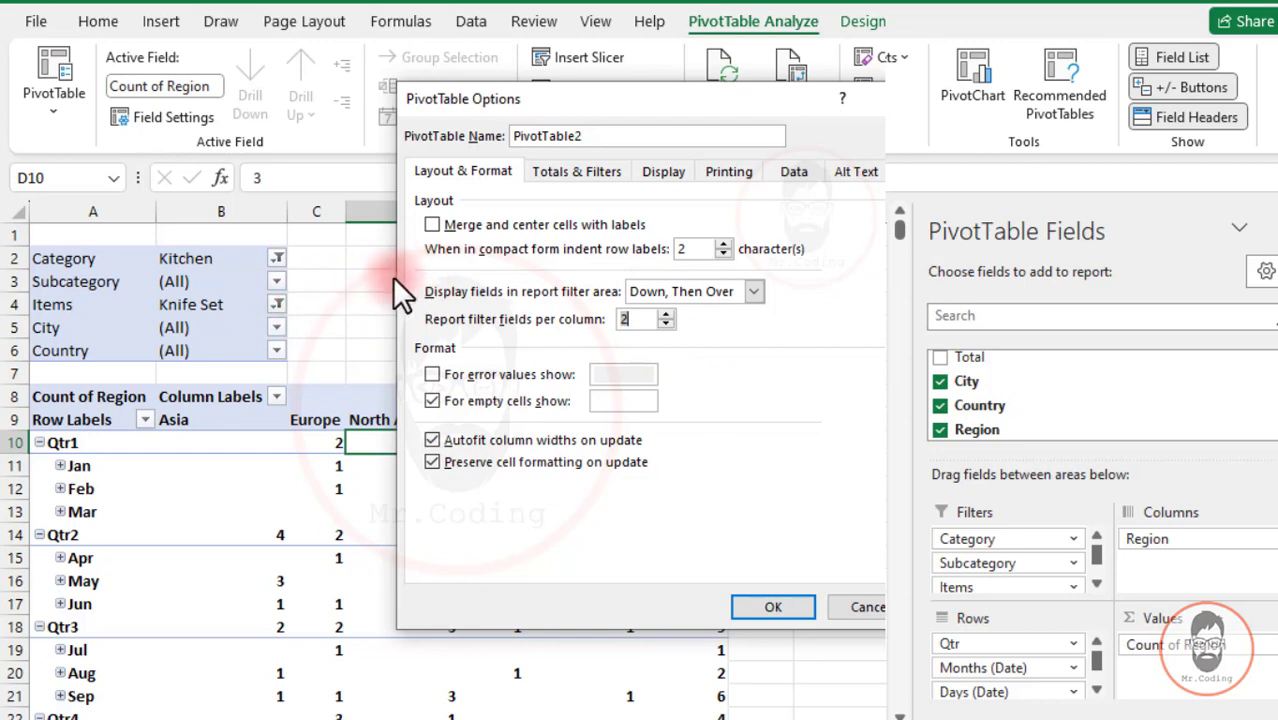
click(769, 603)
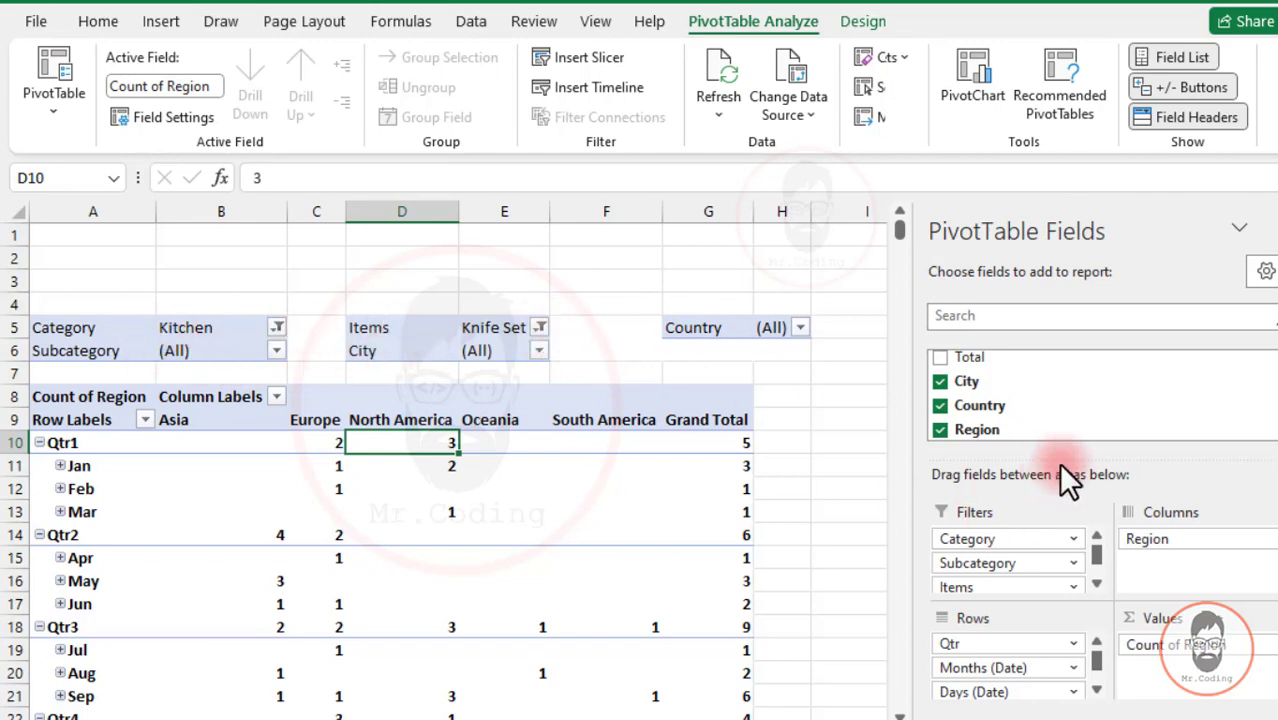
- Enlarge the field layout areas and check the Items filter field's menu without changing anything
drag(1055, 447, 1050, 372)
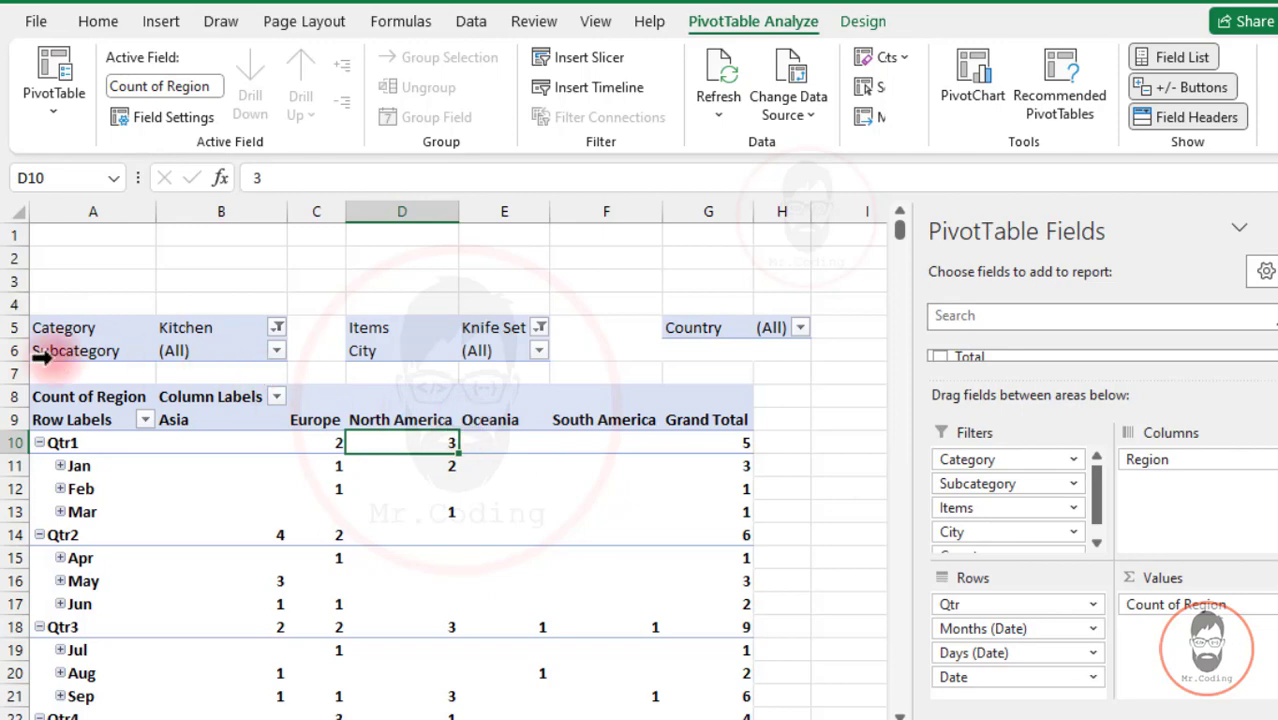
click(1021, 509)
click(380, 348)
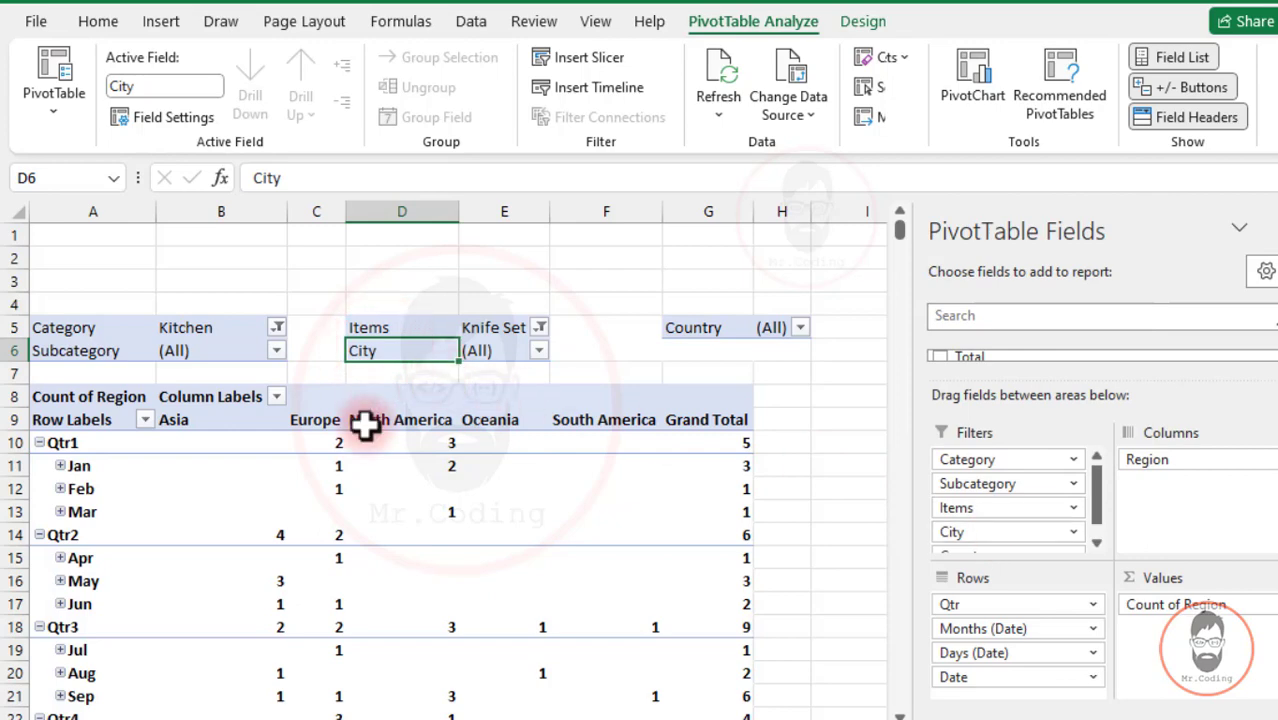
click(318, 398)
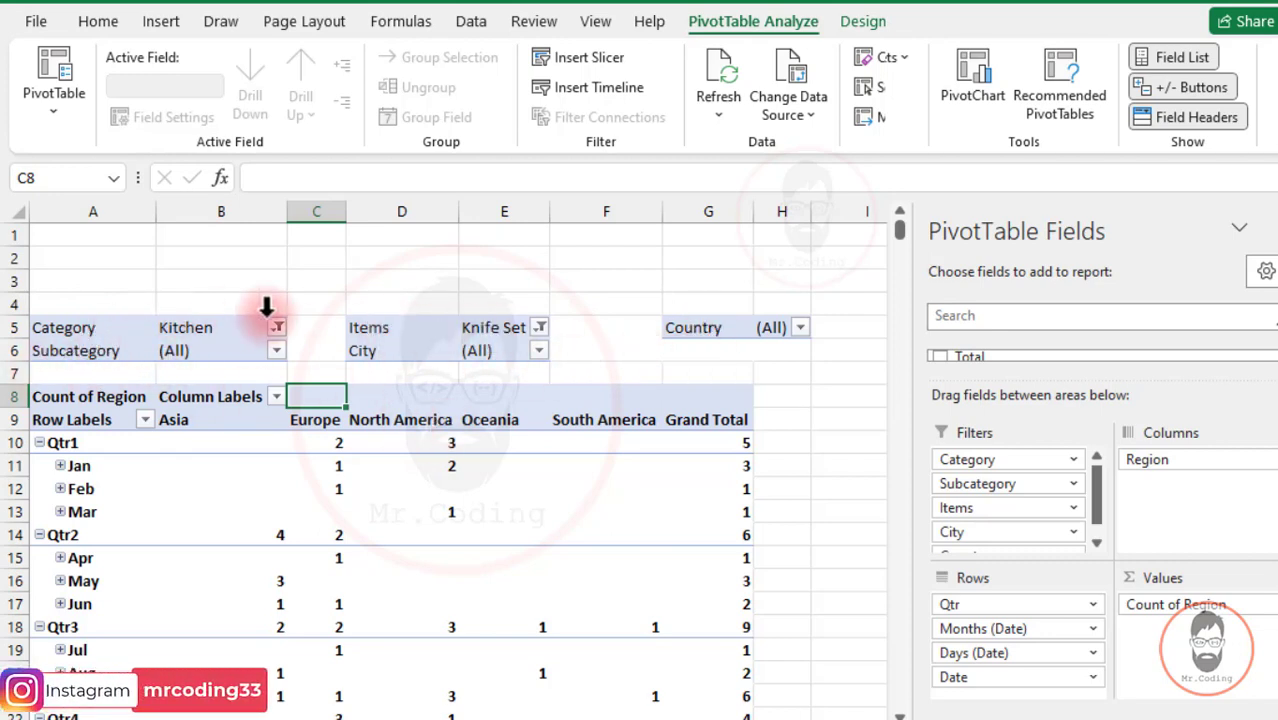
- Set the report filter display order to Over, Then Down in PivotTable Options
right_click(208, 397)
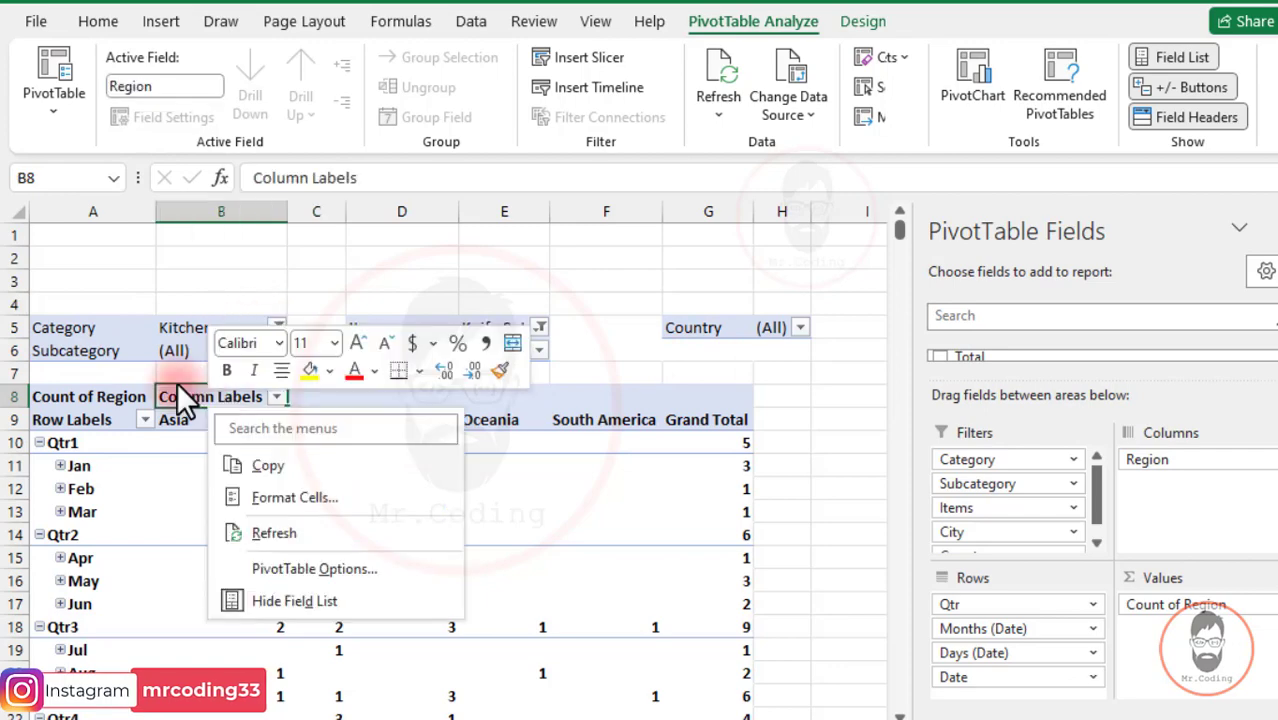
click(297, 569)
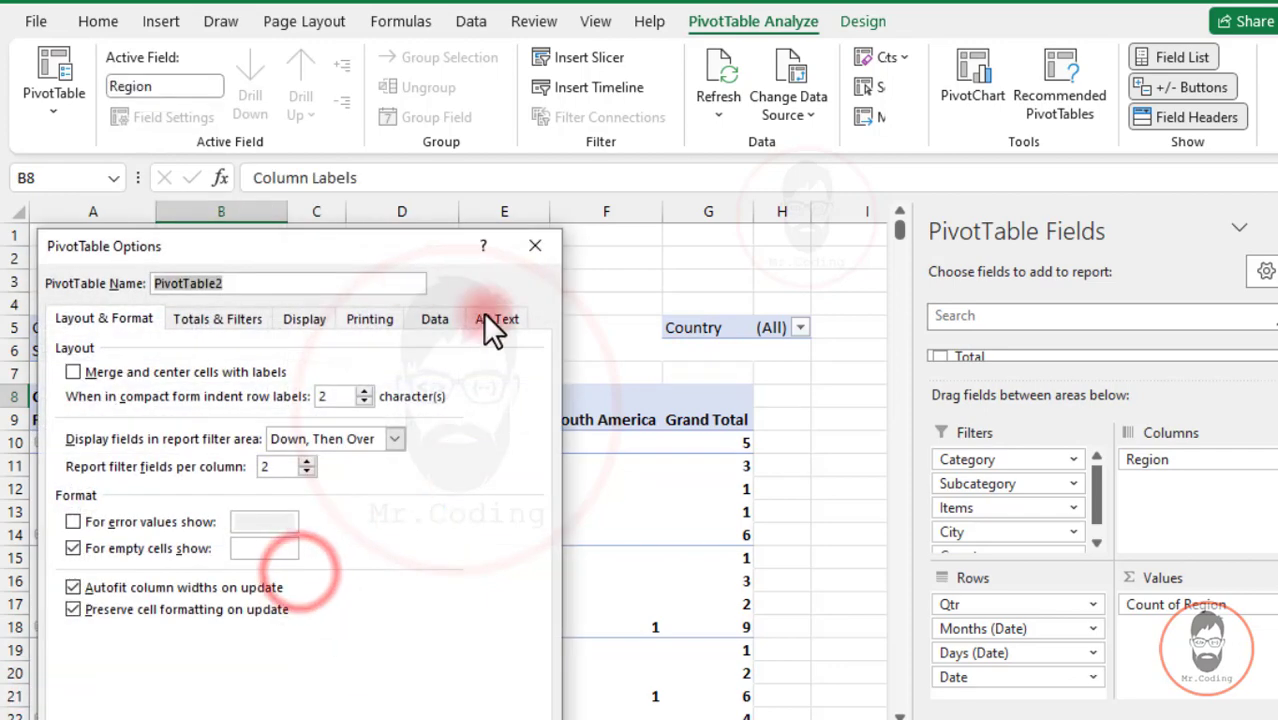
drag(400, 245, 781, 80)
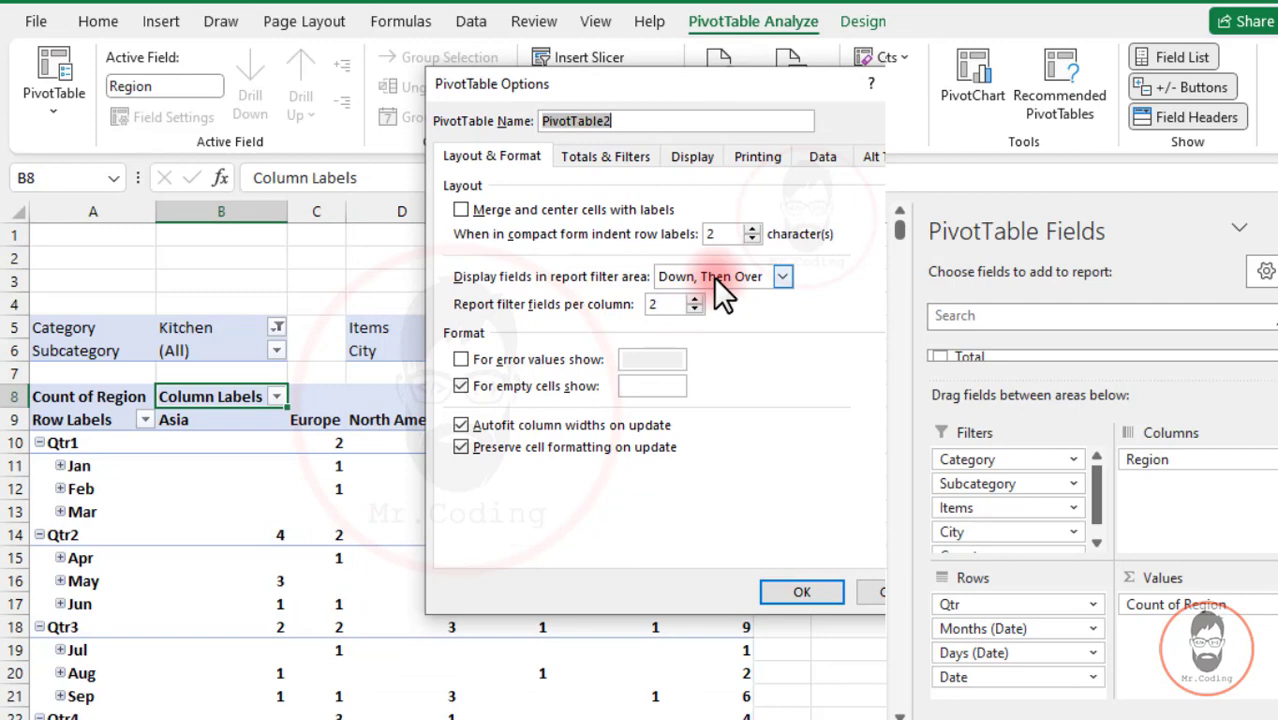
click(745, 280)
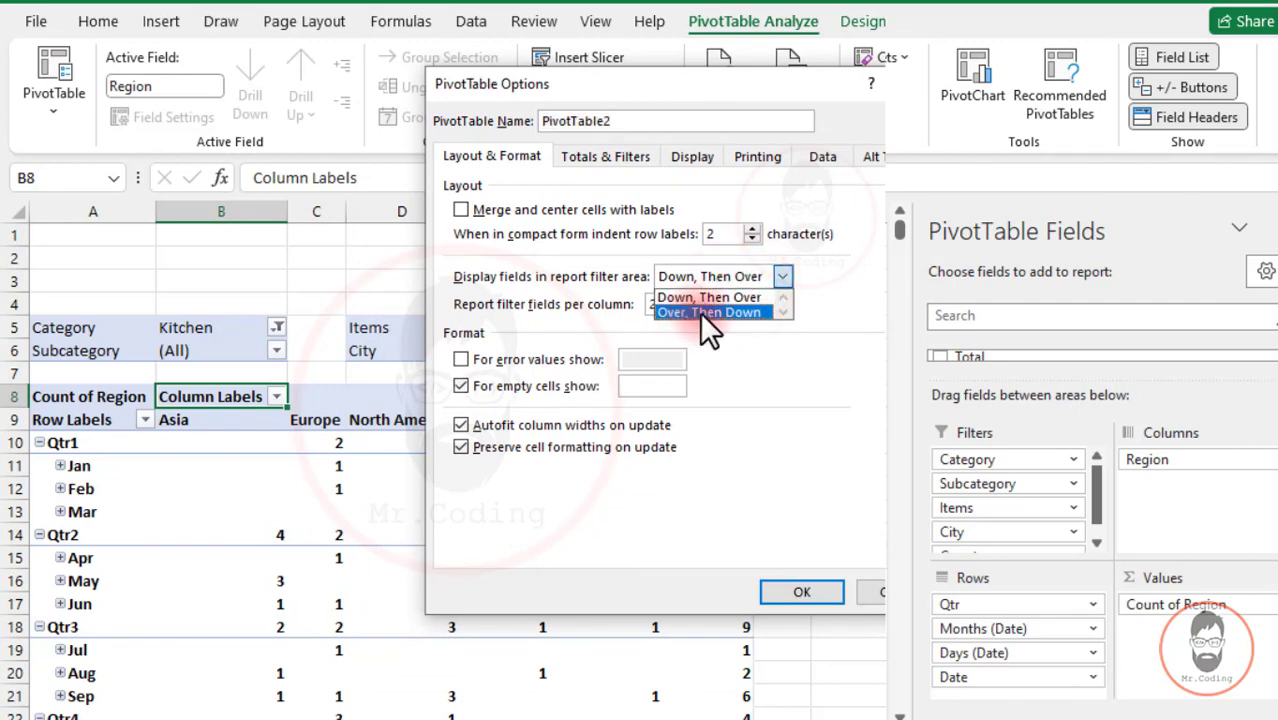
click(700, 312)
click(802, 591)
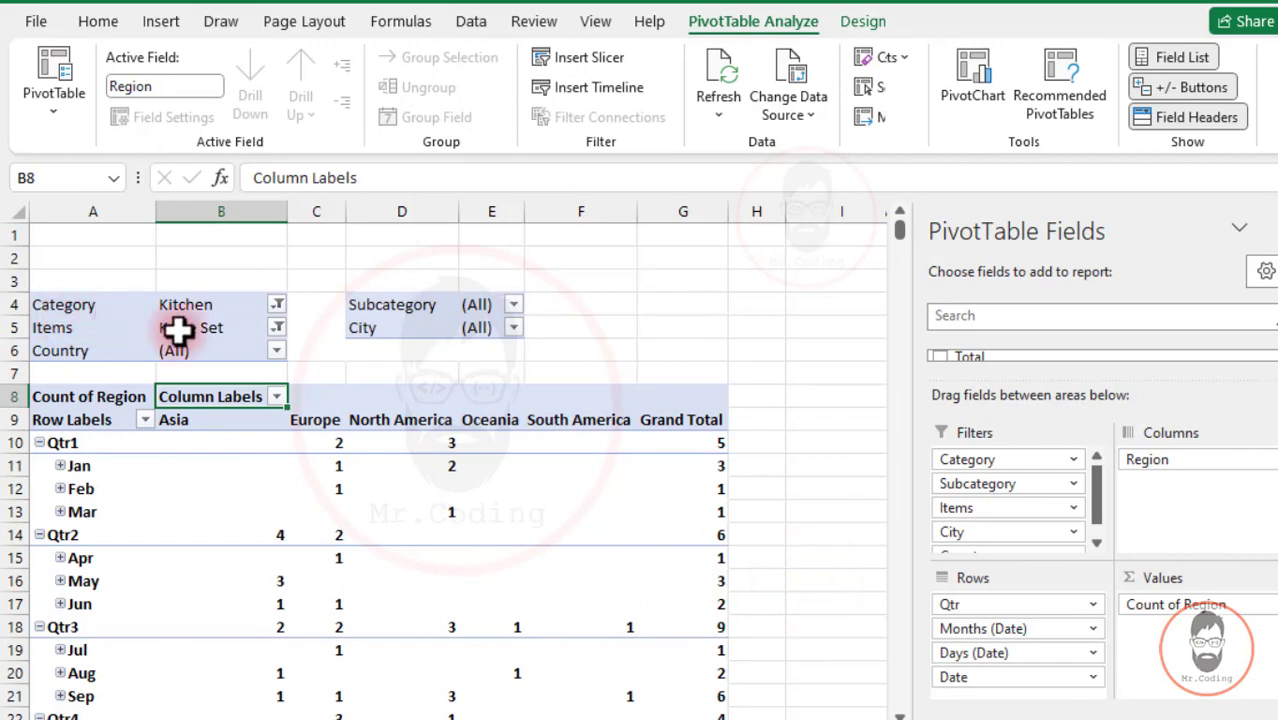
click(180, 329)
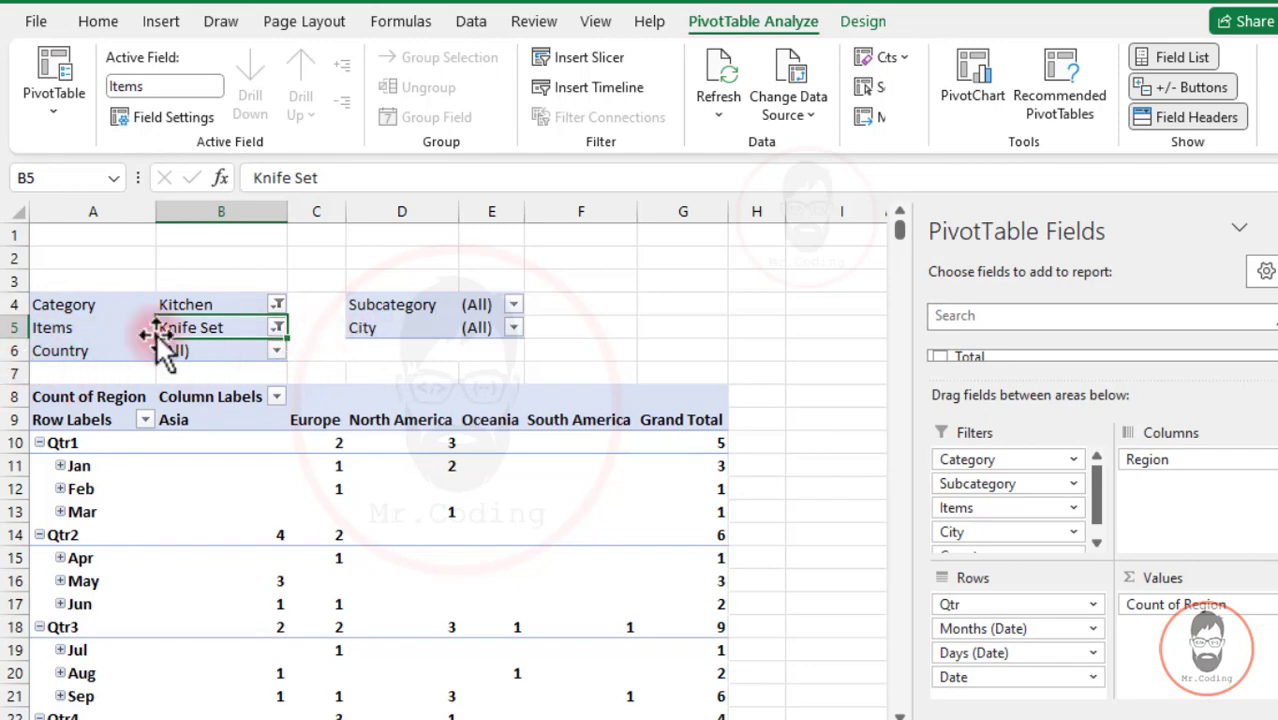
- Set 'Report filter fields per row' to 3 in PivotTable Options
right_click(209, 397)
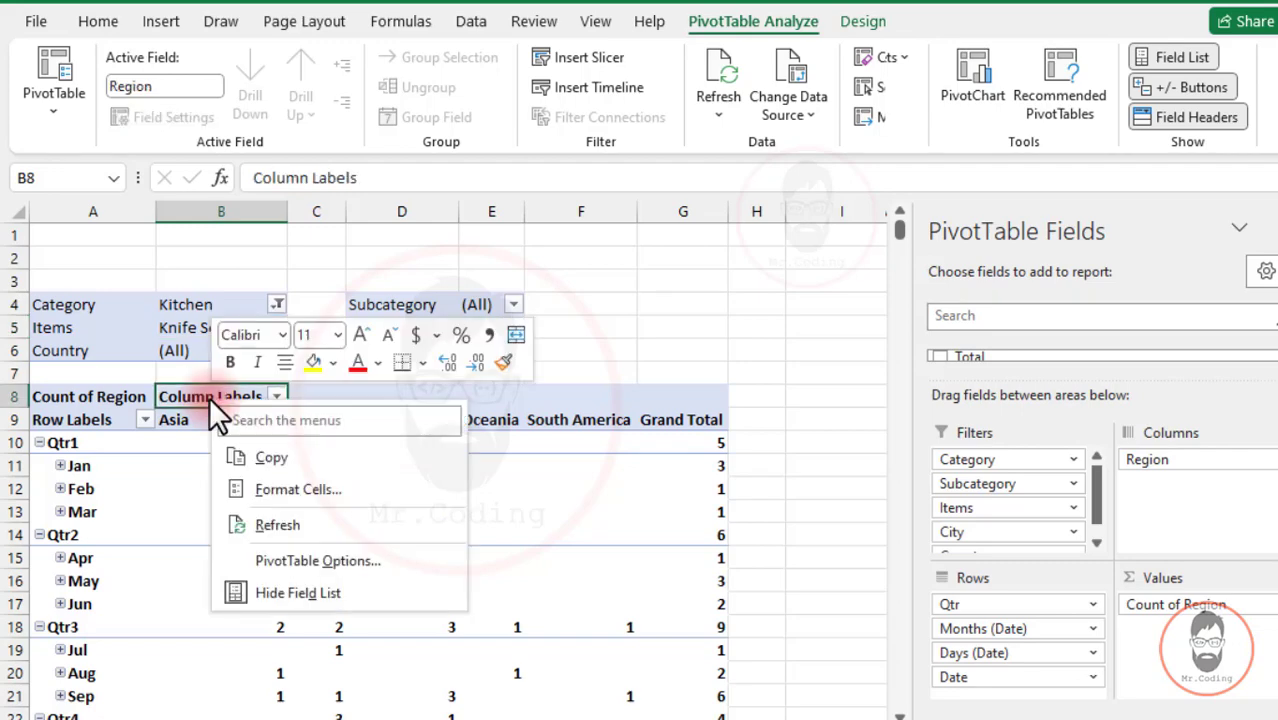
click(310, 559)
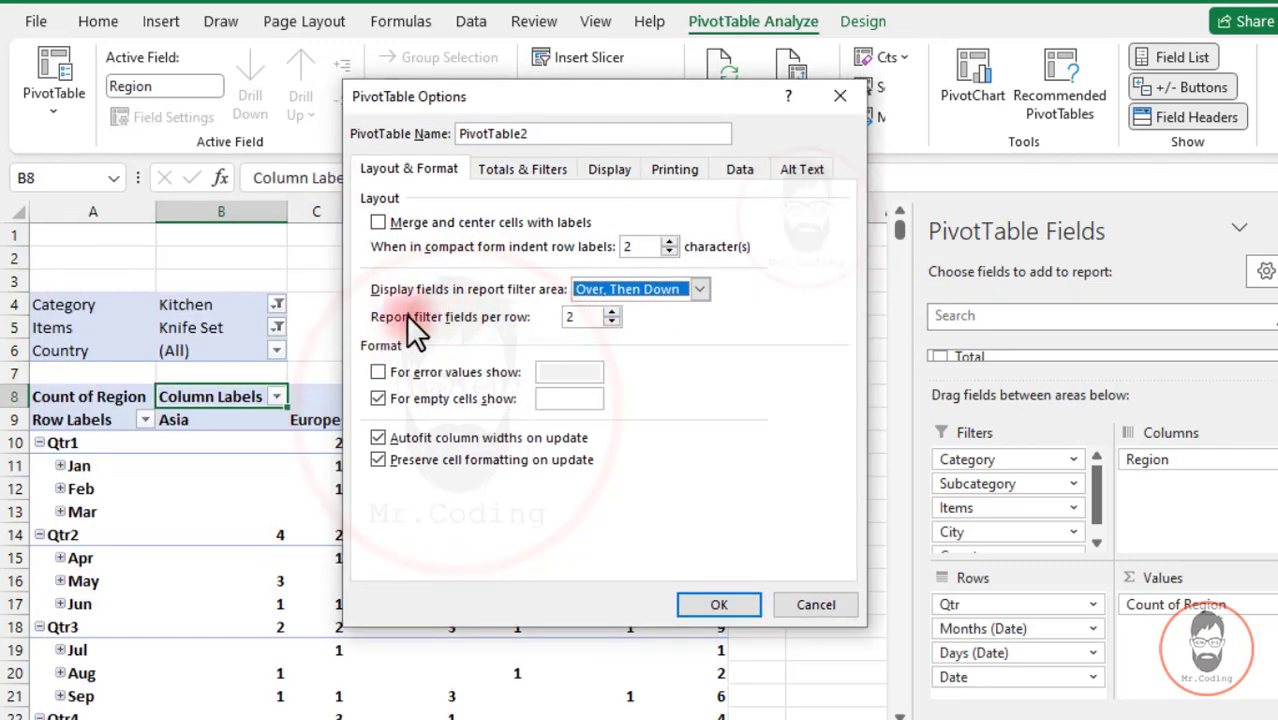
drag(580, 101, 975, 313)
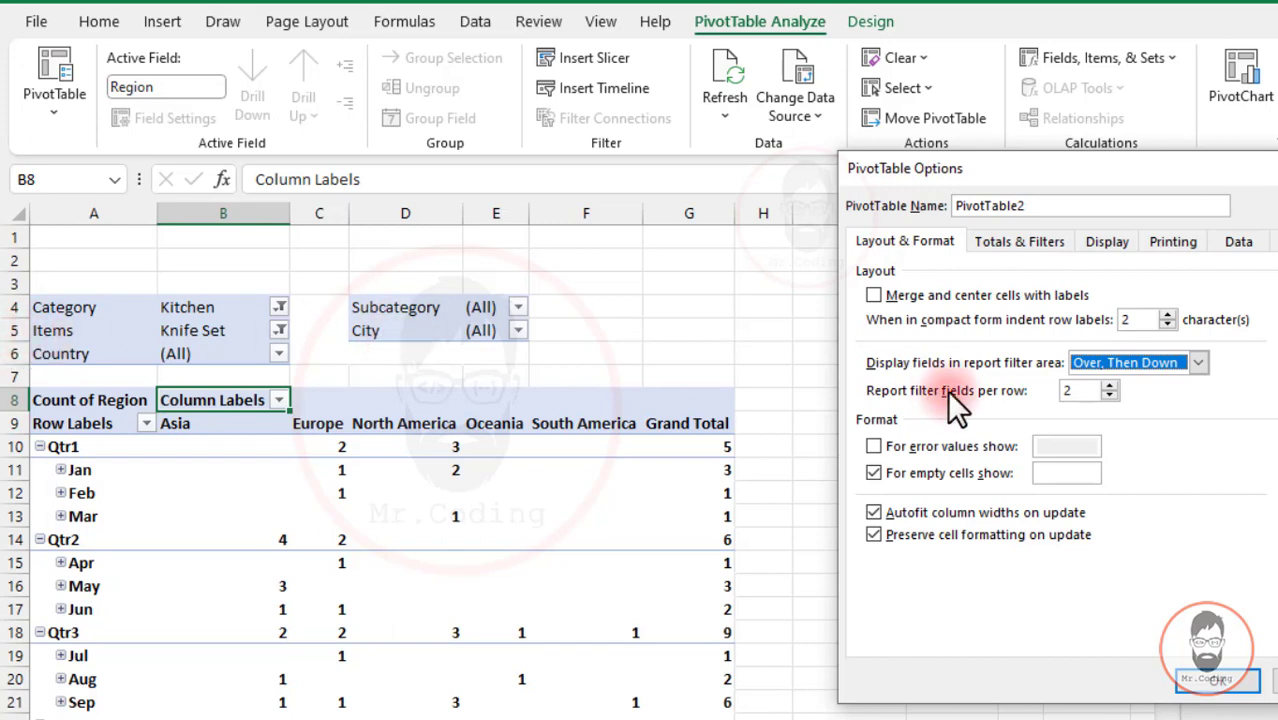
click(1109, 385)
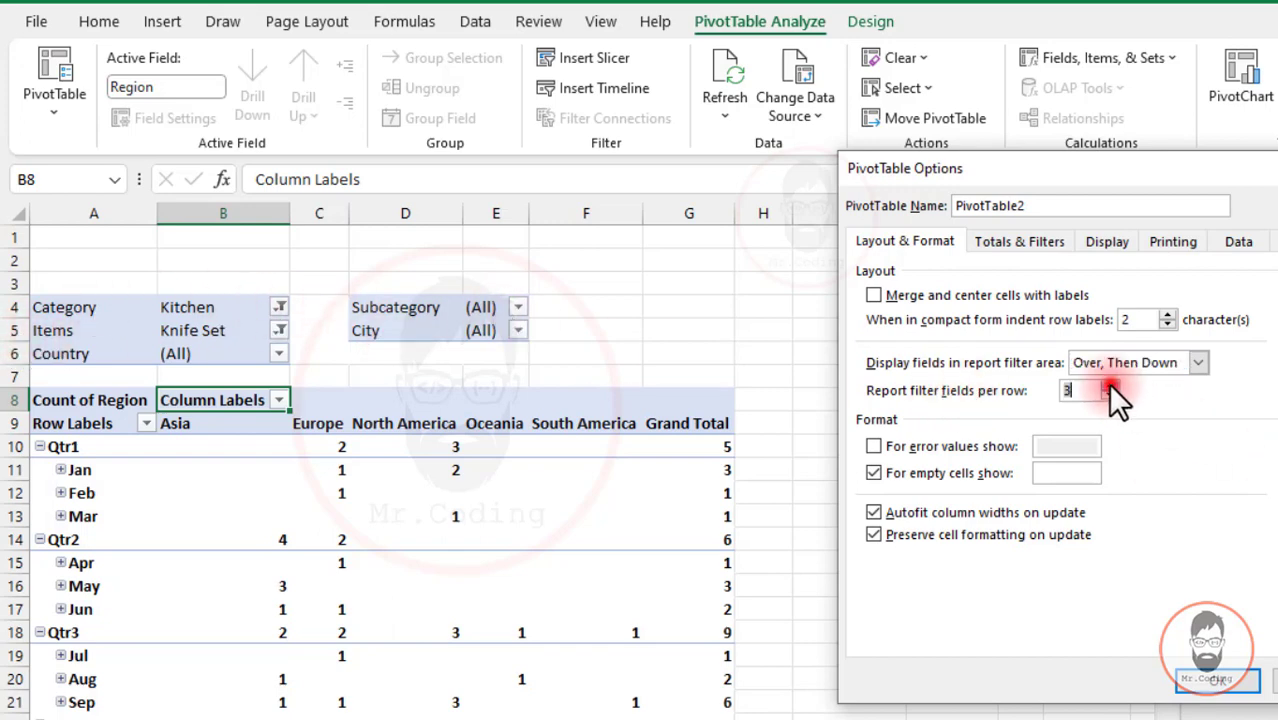
click(1205, 682)
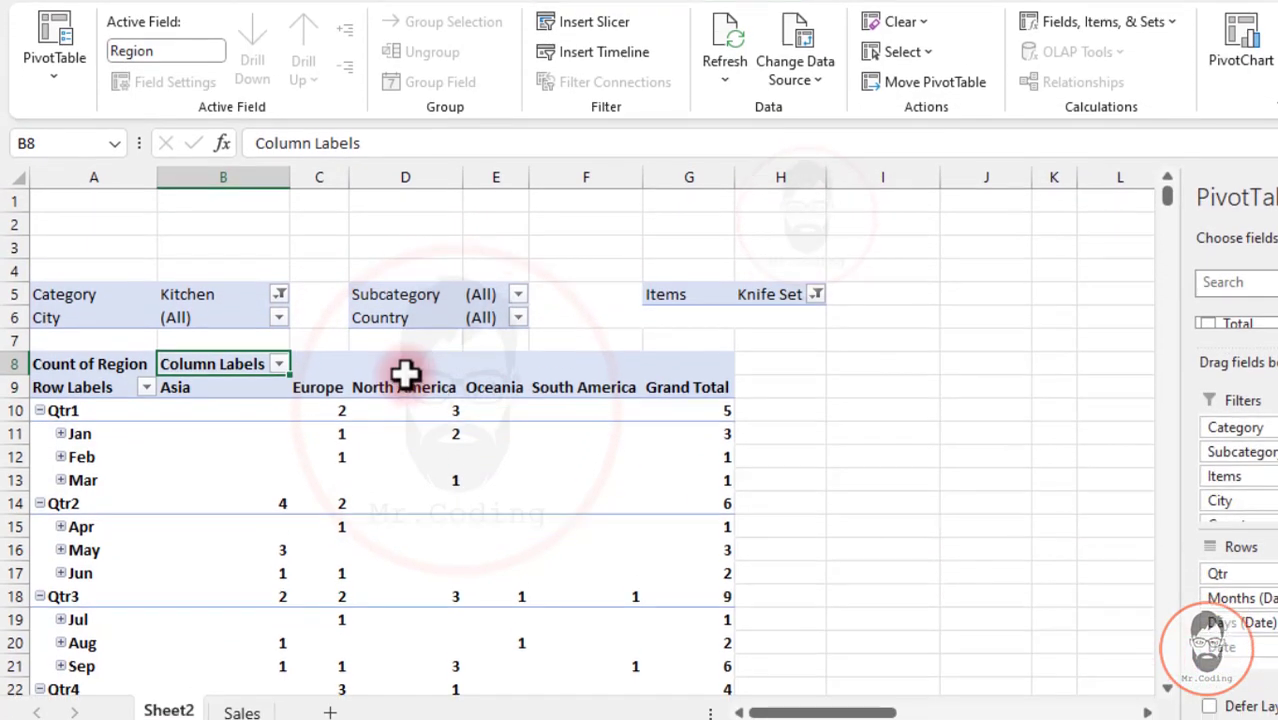
- Try the Down, Then Over filter order, close options unapplied, and go to the Sales sheet
right_click(404, 418)
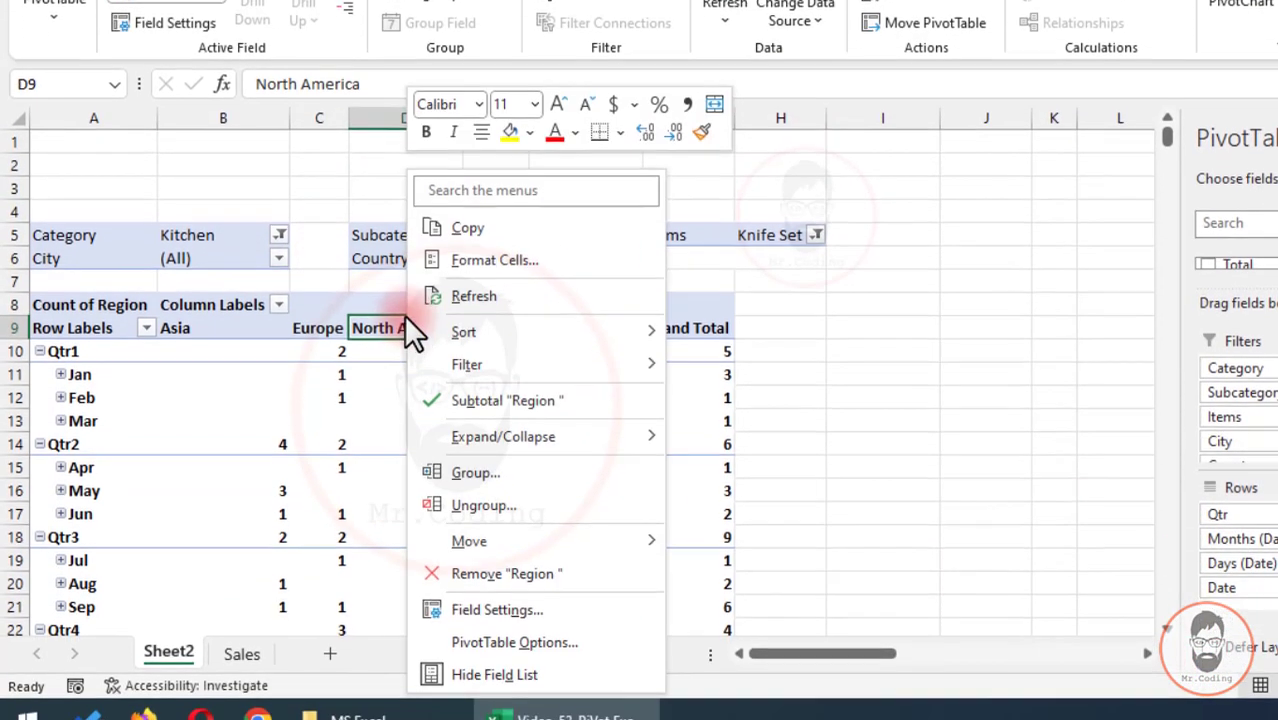
click(523, 641)
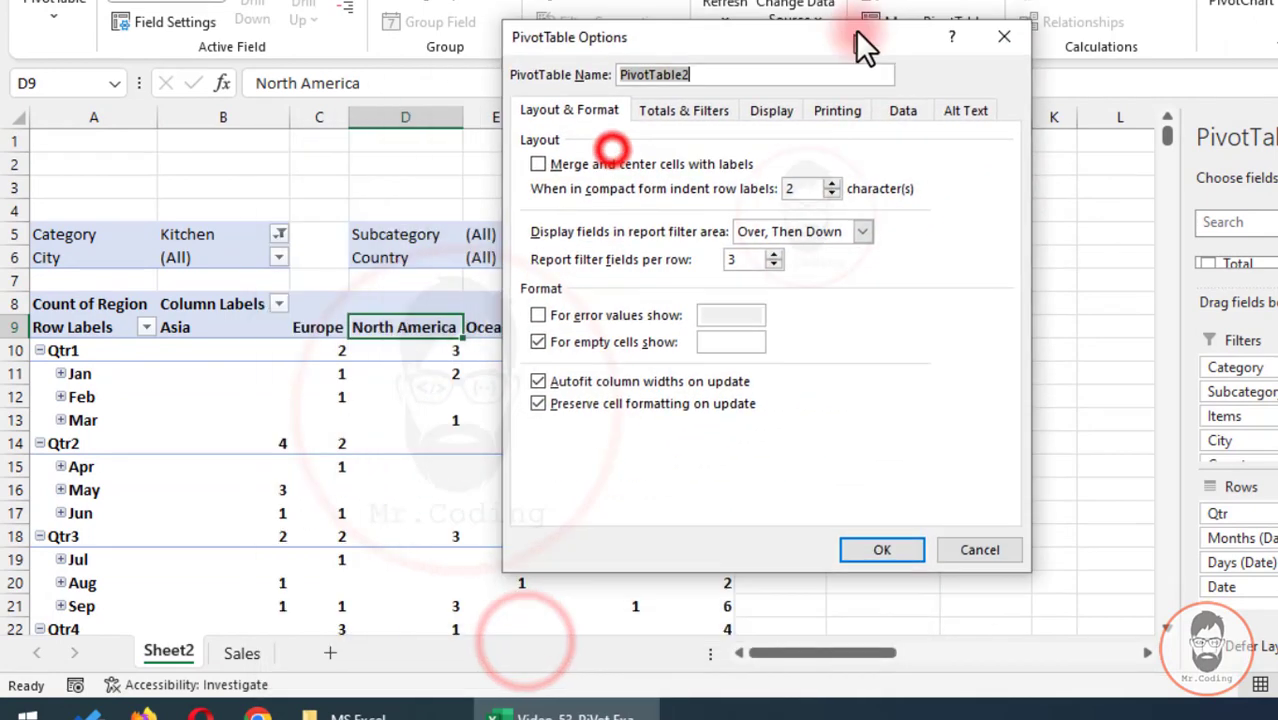
click(838, 218)
click(804, 238)
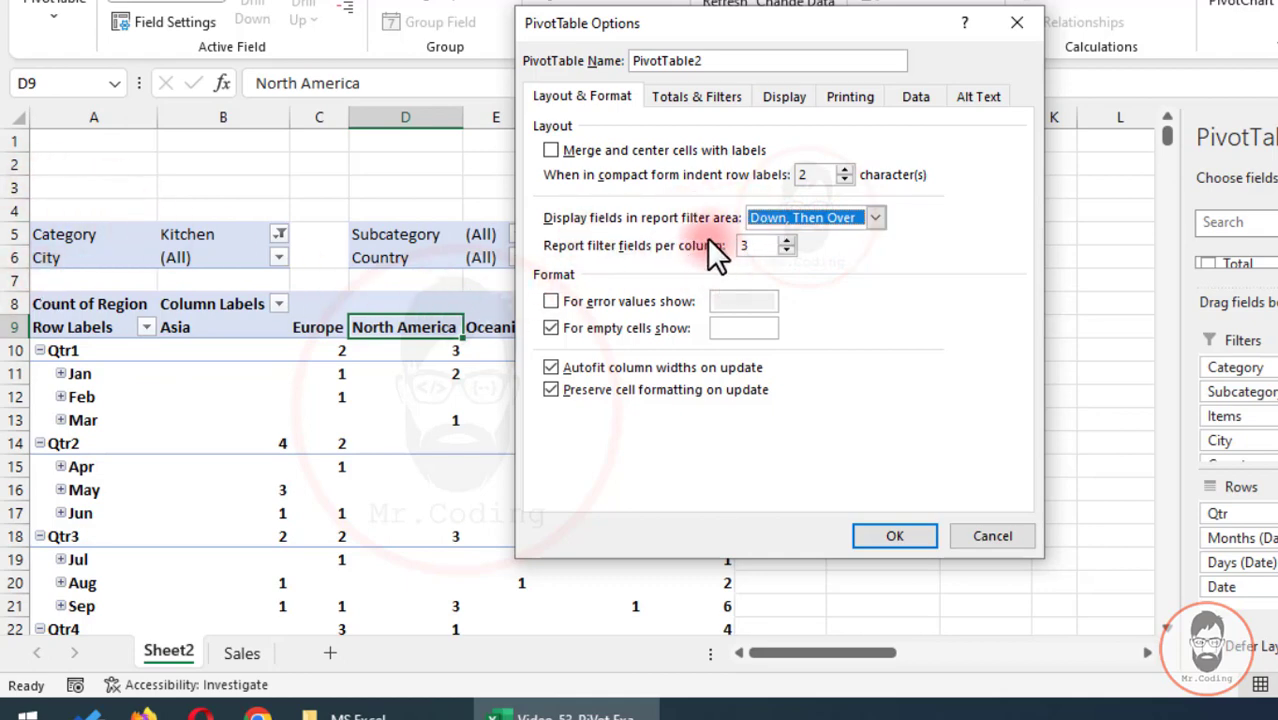
click(1020, 30)
click(243, 652)
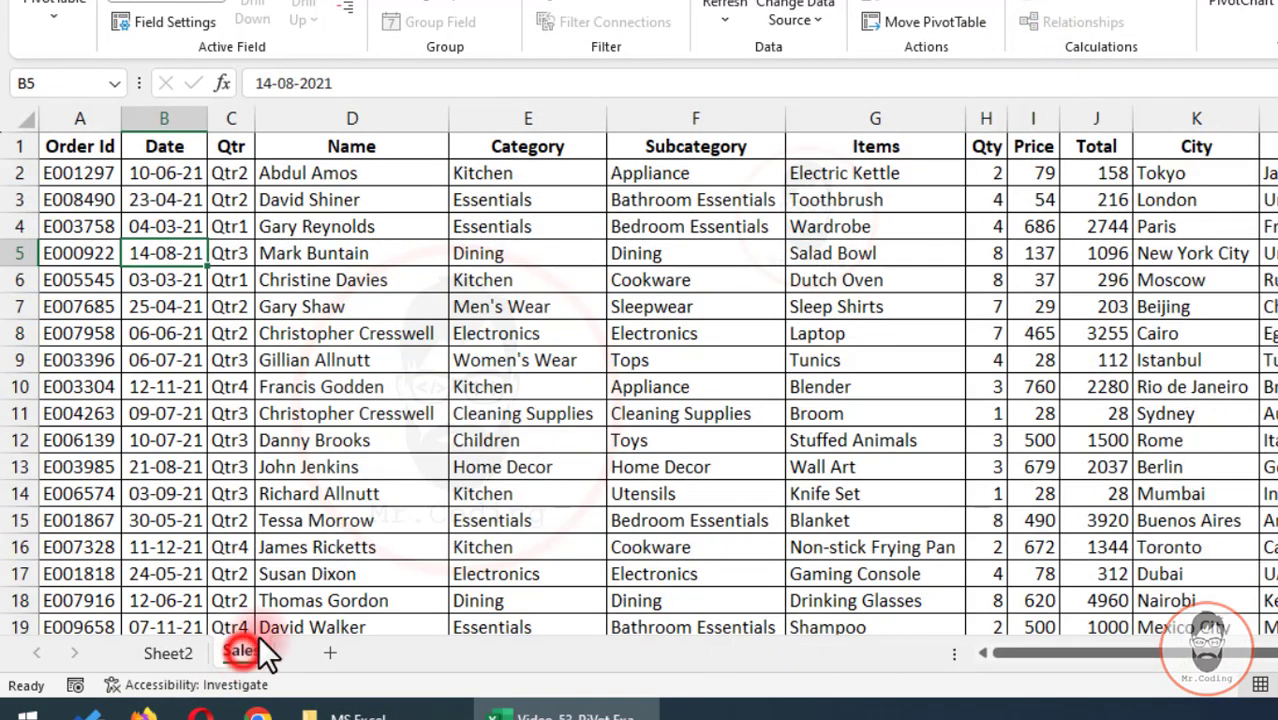
- Create an empty PivotTable from Sales!$A$1:$M$2340, placed at cell O4 on the Sales sheet
click(104, 146)
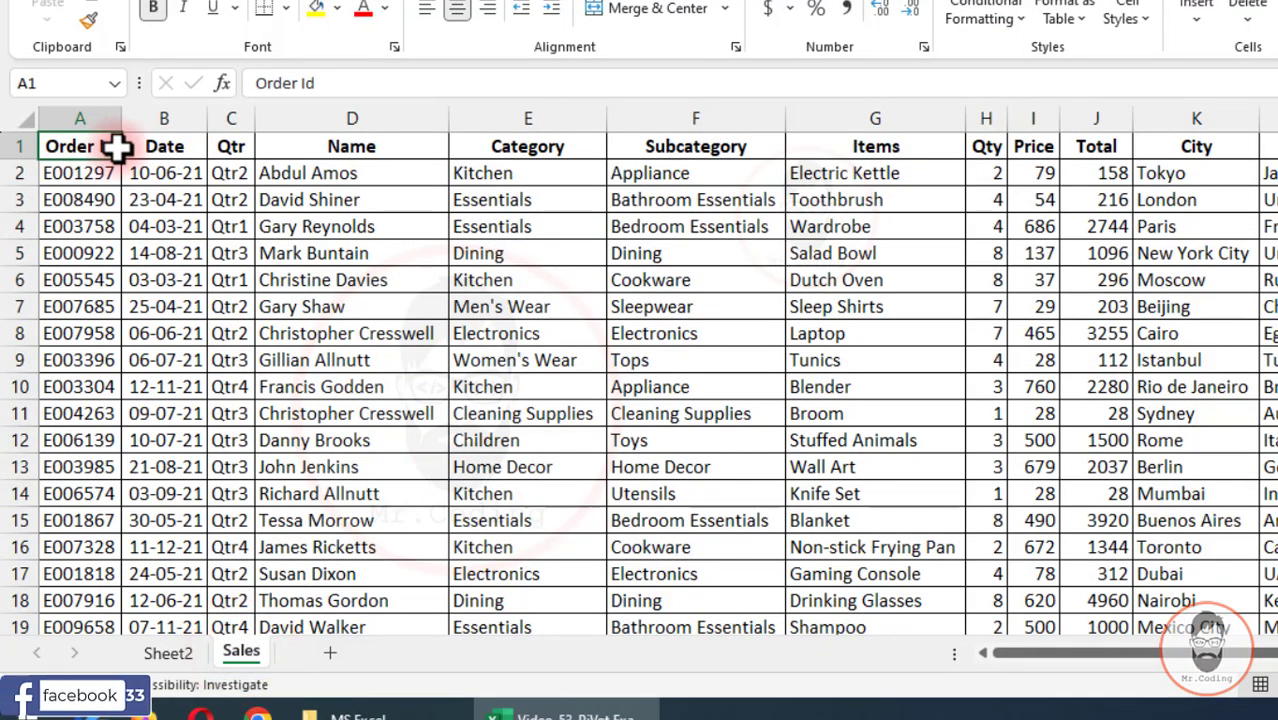
key(ctrl+shift+End)
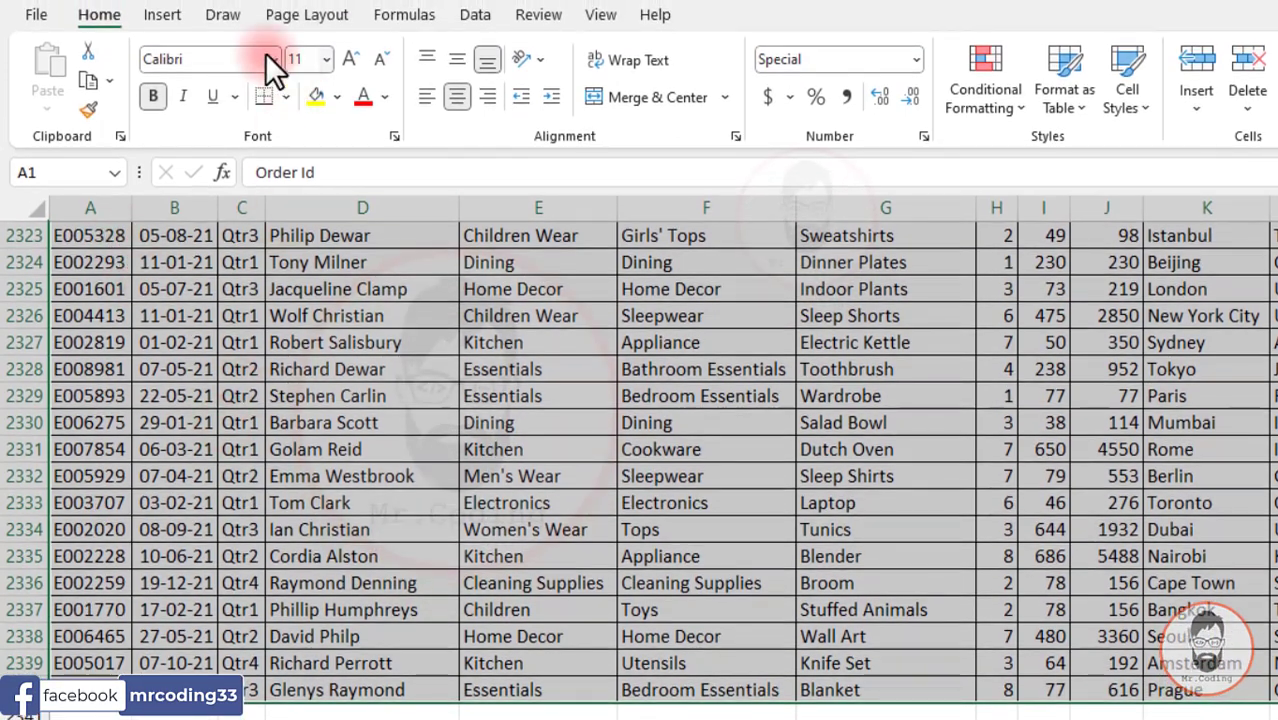
click(160, 16)
click(50, 62)
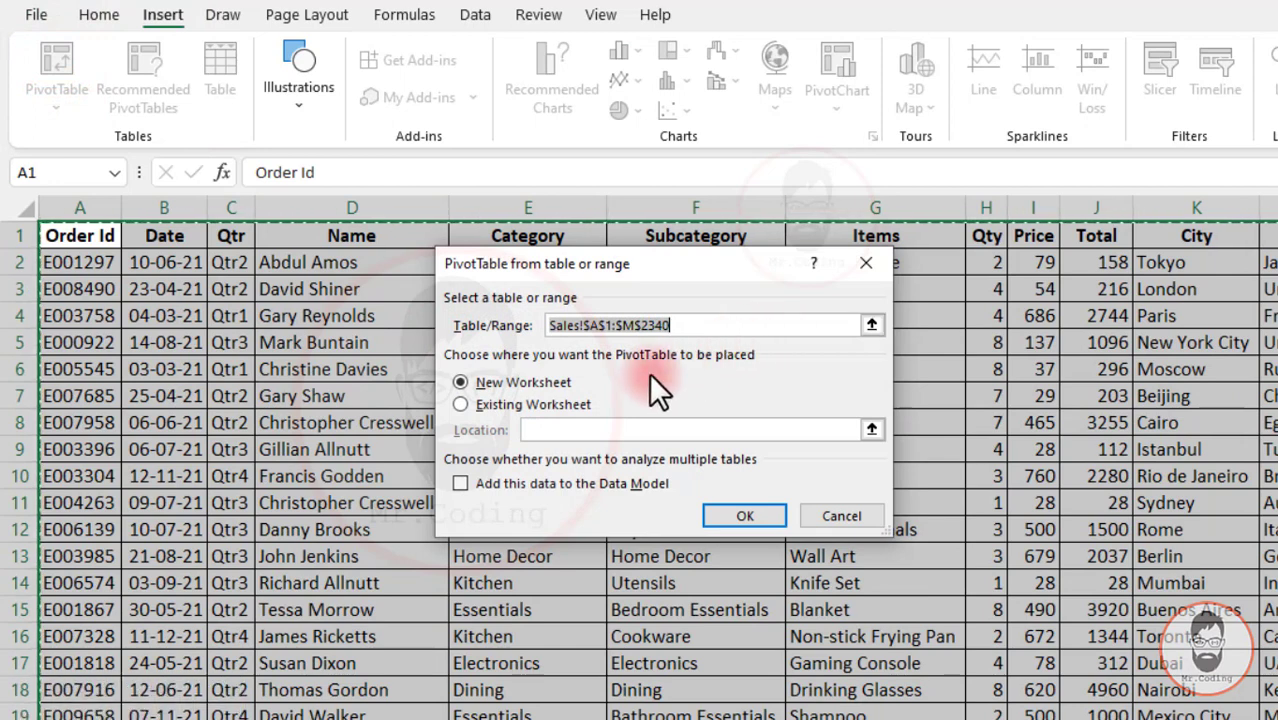
click(582, 405)
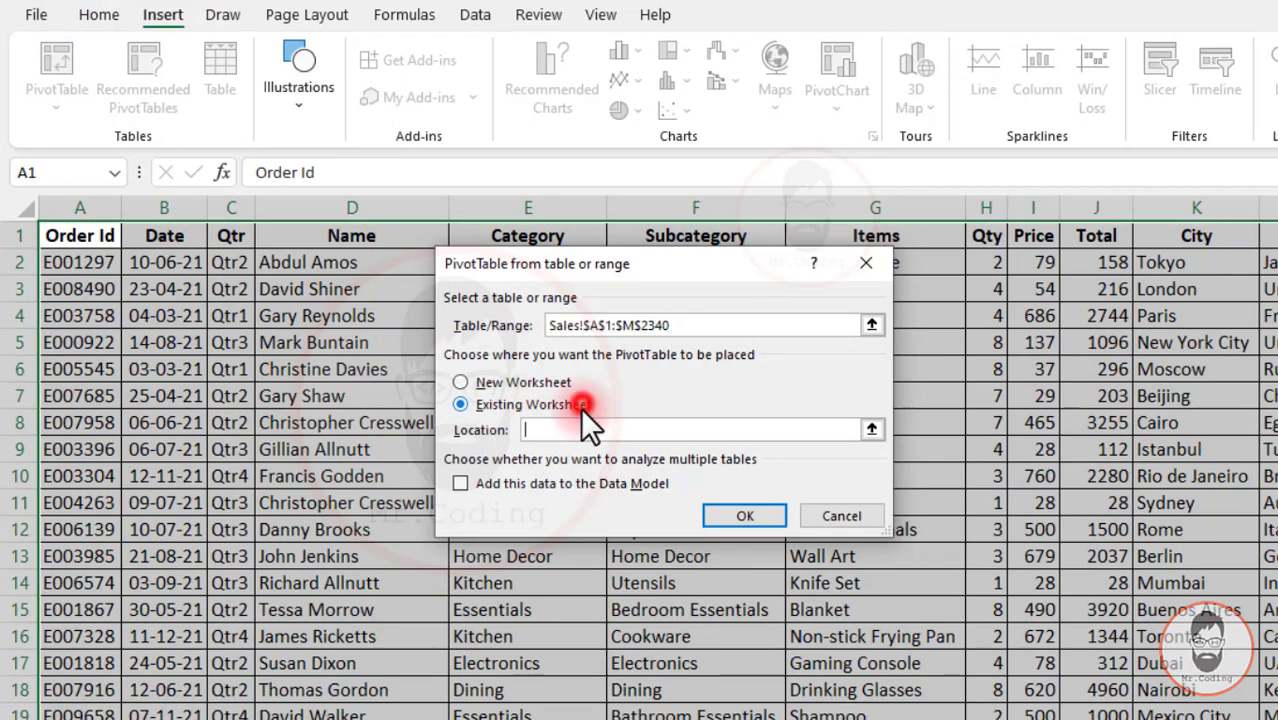
scroll(1104, 319, right, 5)
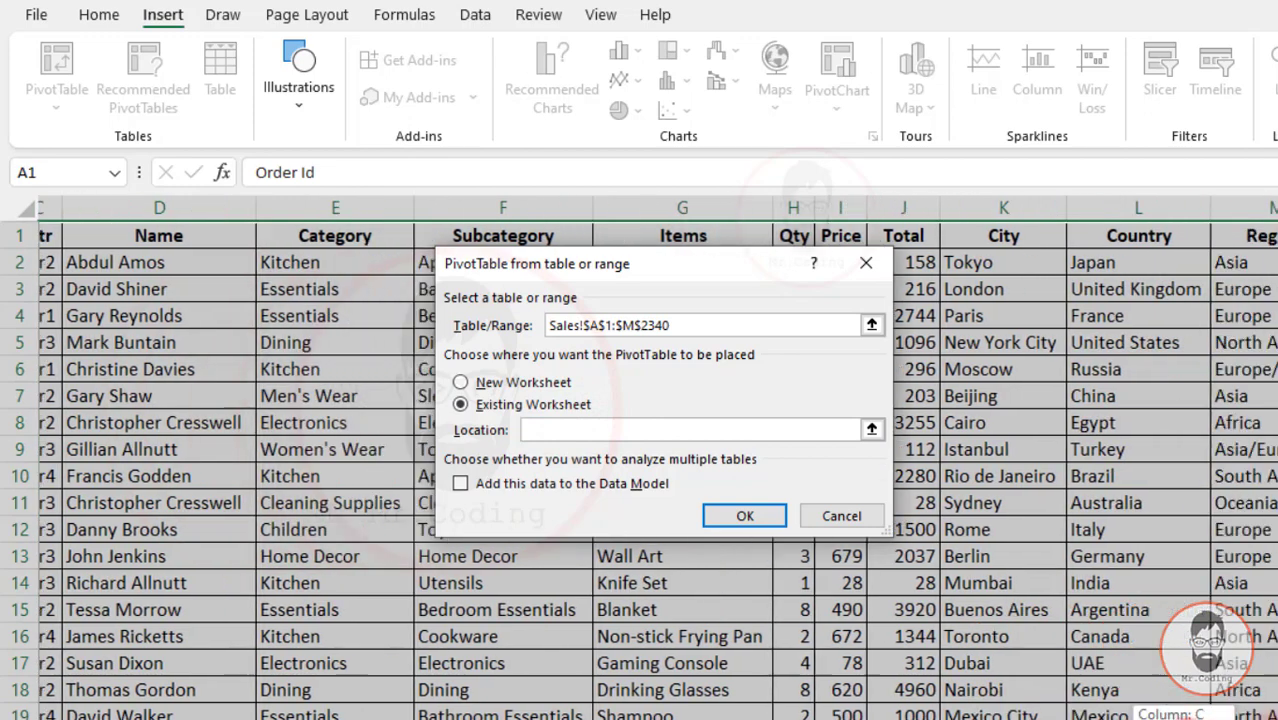
click(1104, 319)
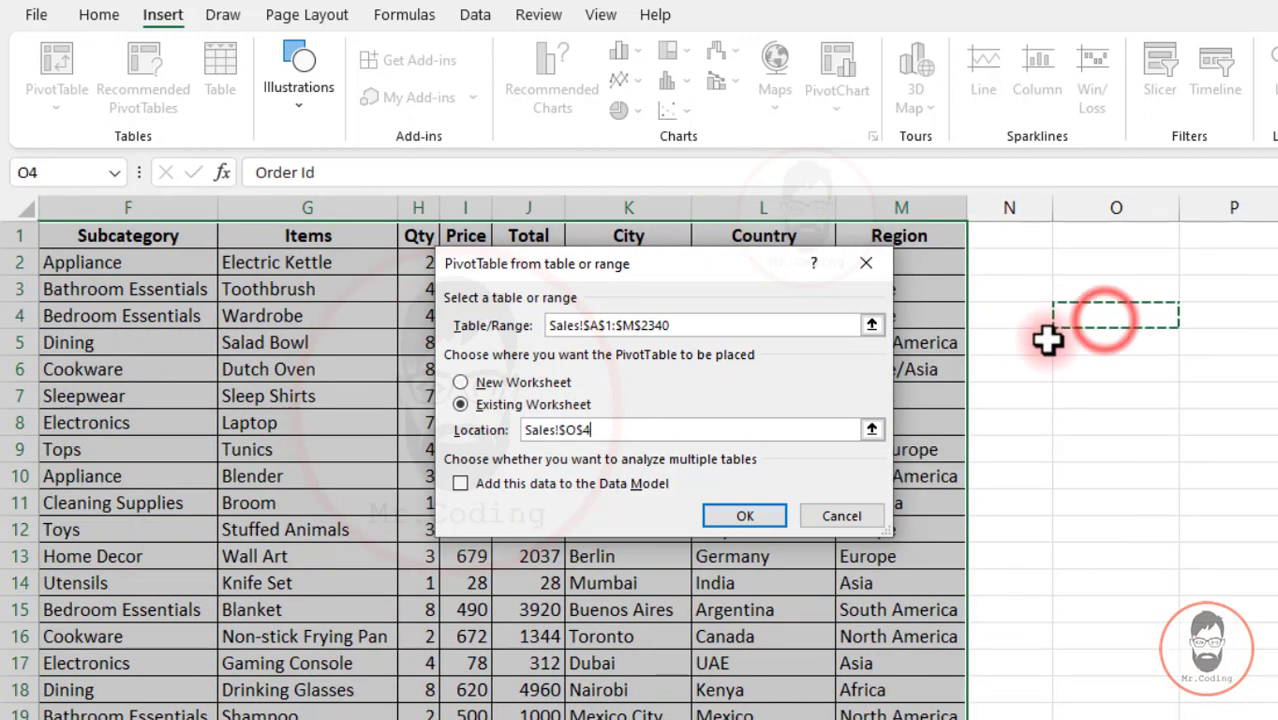
click(738, 518)
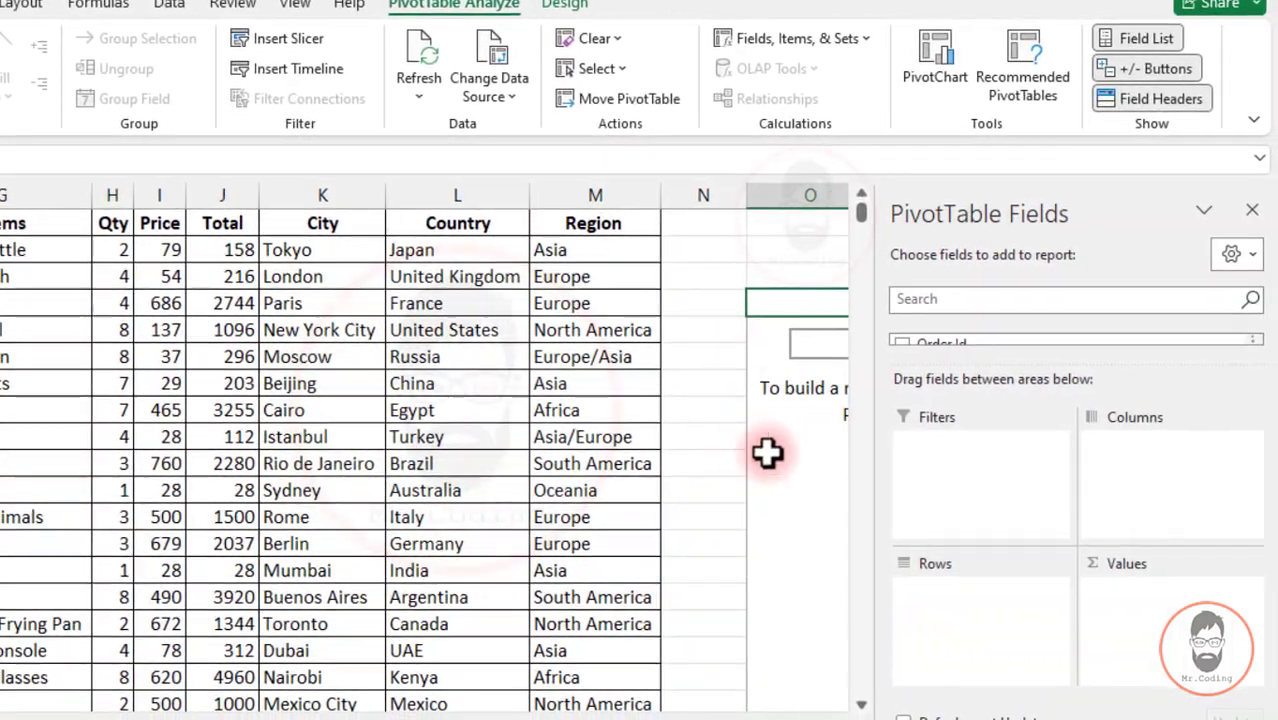
- Build the pivot with Region in Rows and Sum of Total in Values
drag(698, 705, 735, 712)
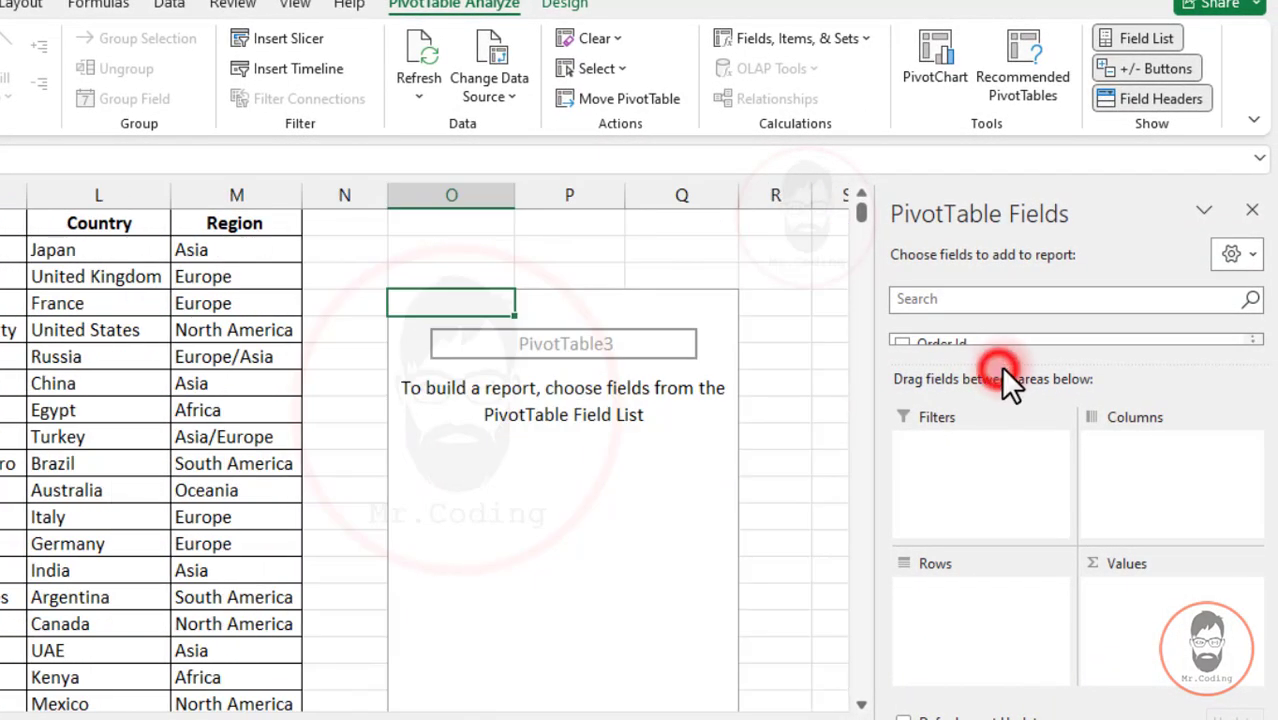
drag(1000, 365, 990, 650)
scroll(960, 400, up, 1)
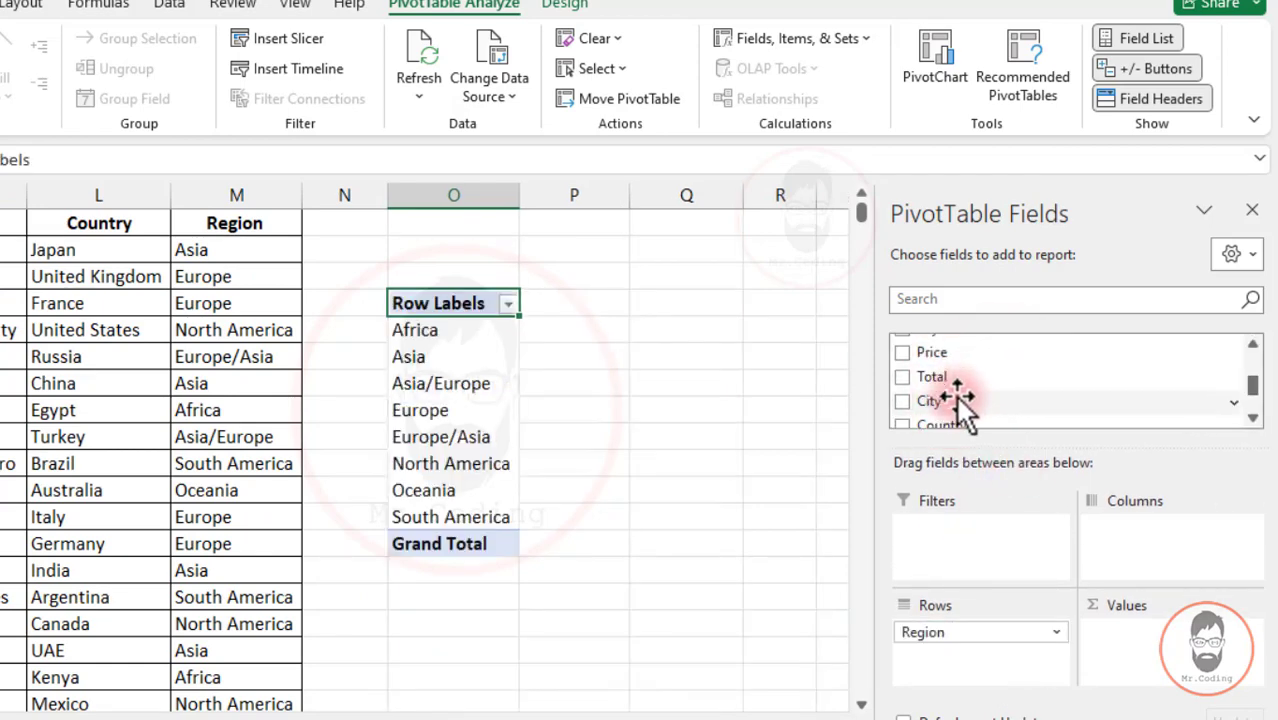
drag(944, 376, 1140, 655)
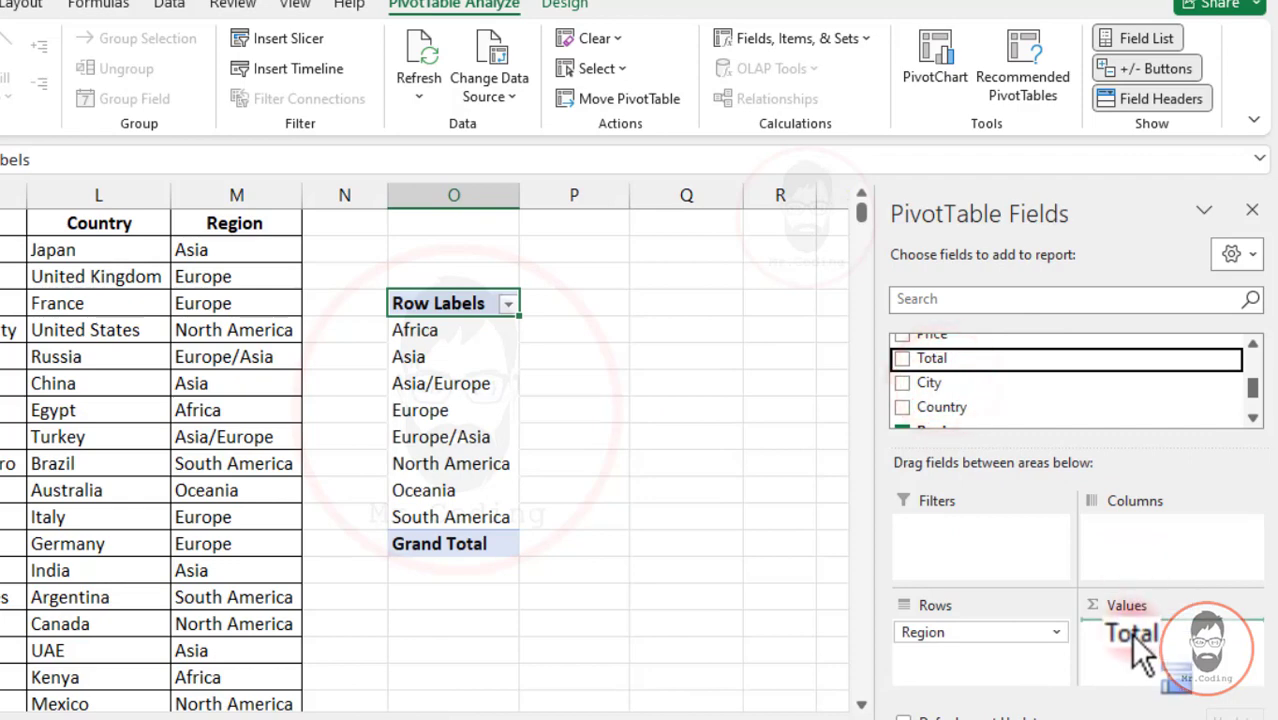
drag(1140, 655, 1128, 670)
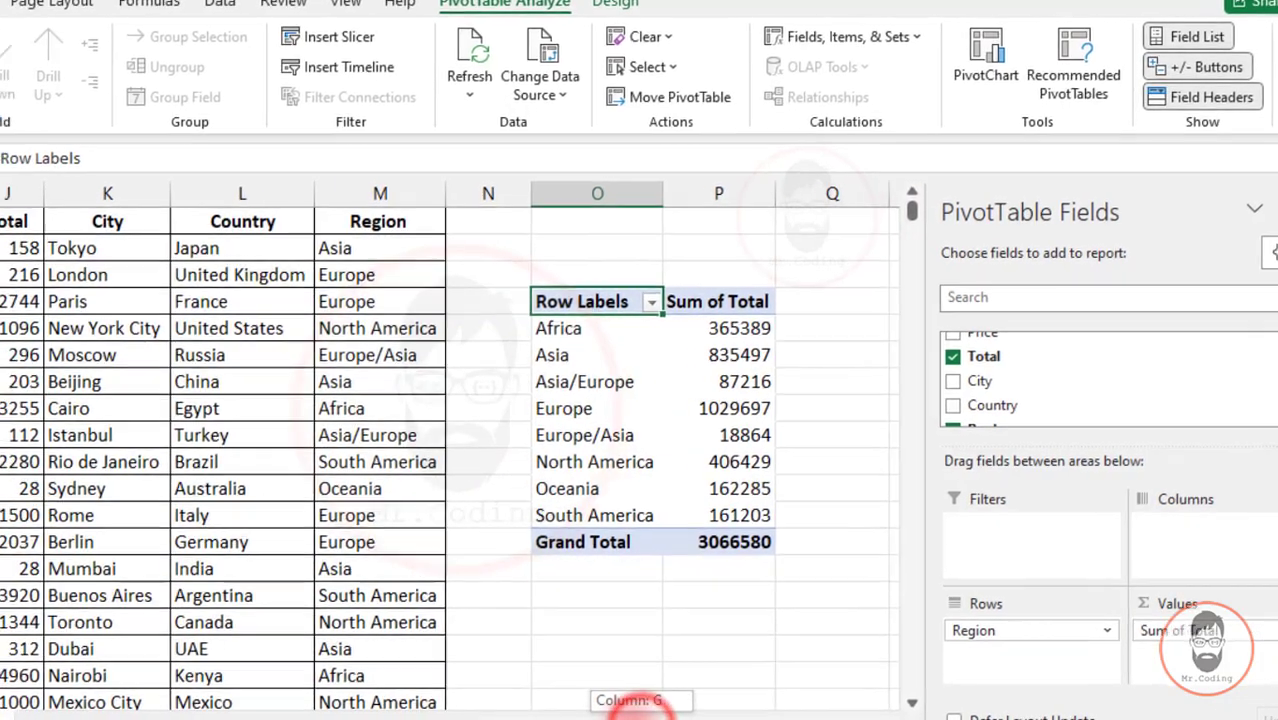
drag(590, 710, 560, 710)
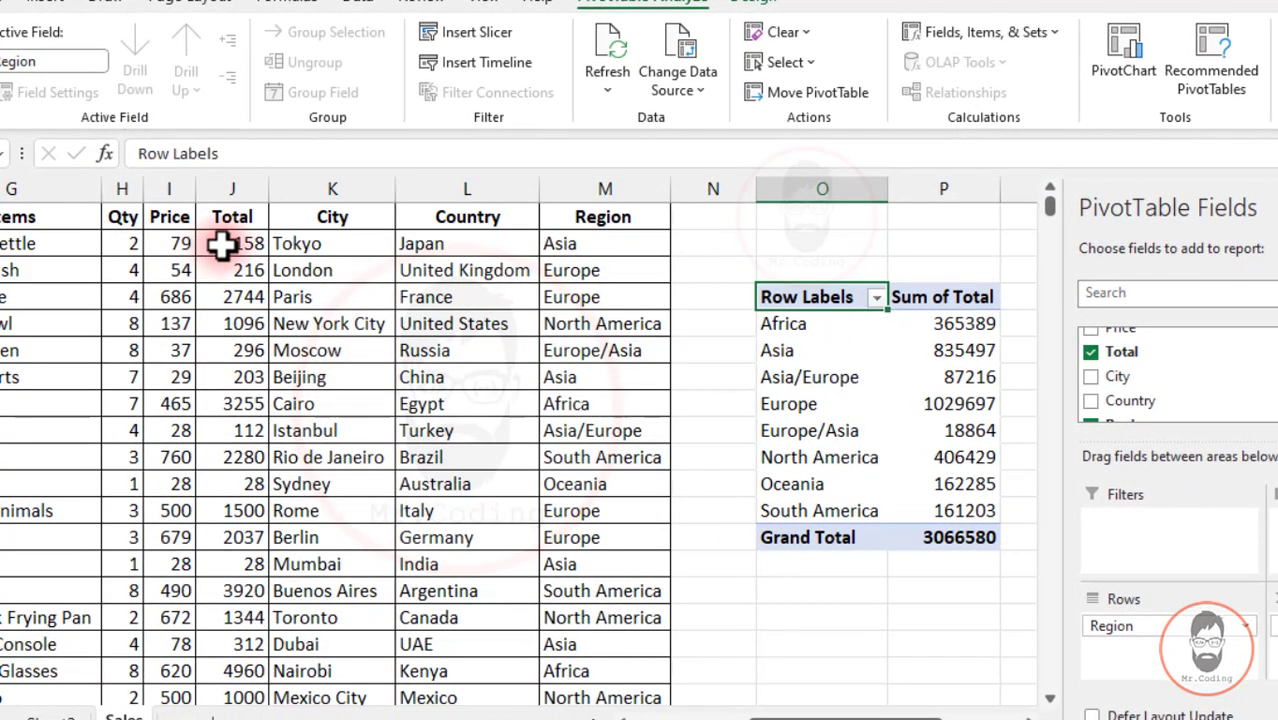
- Begin a new formula in J2 that references the Price cell I2
click(222, 243)
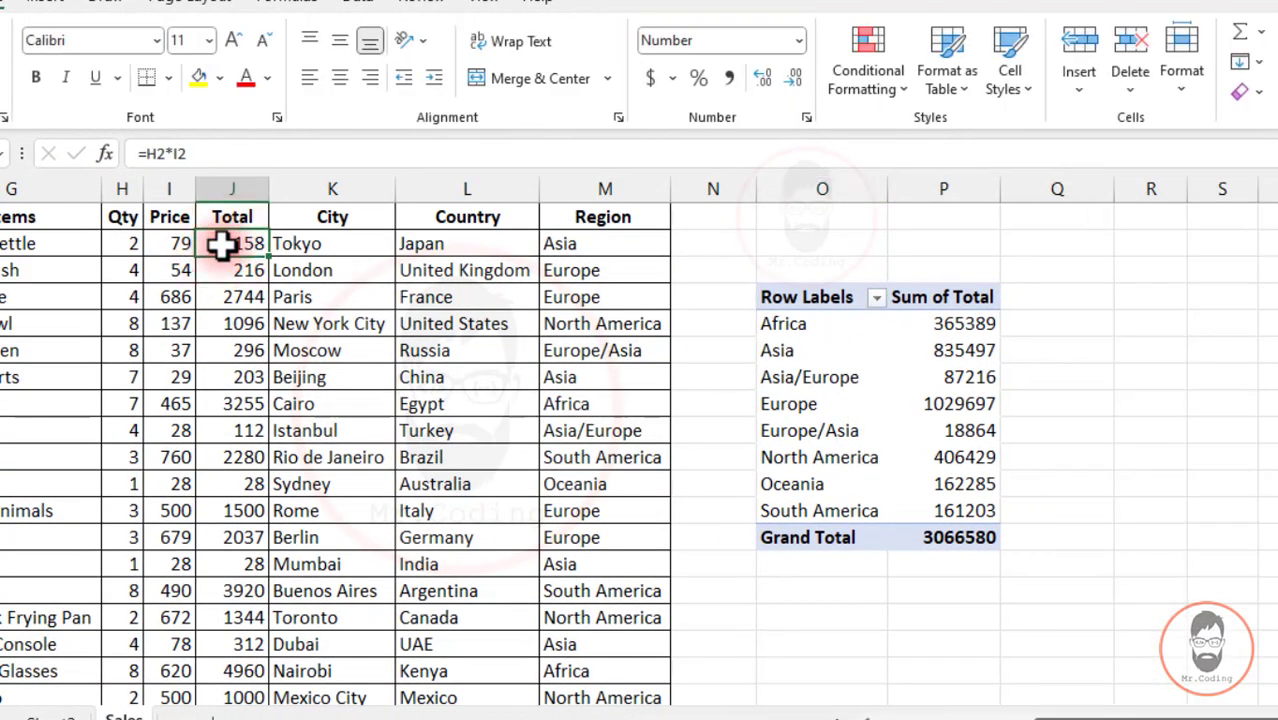
text(=)
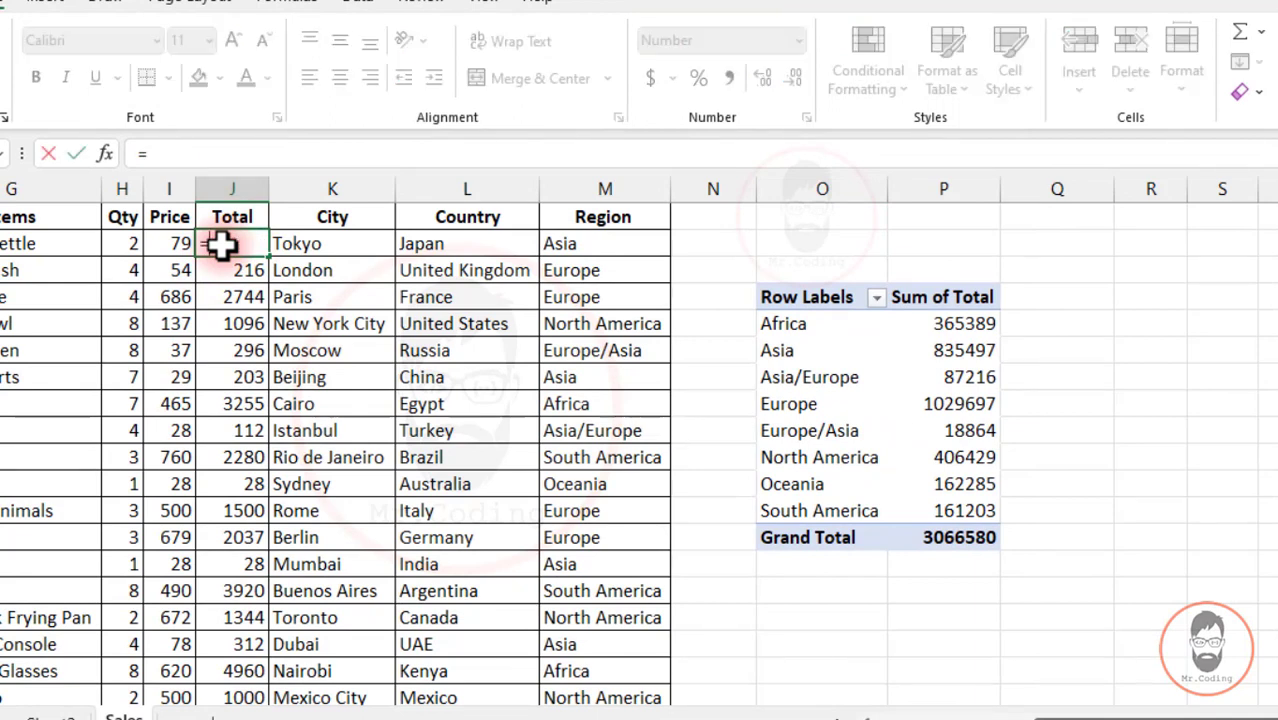
click(170, 246)
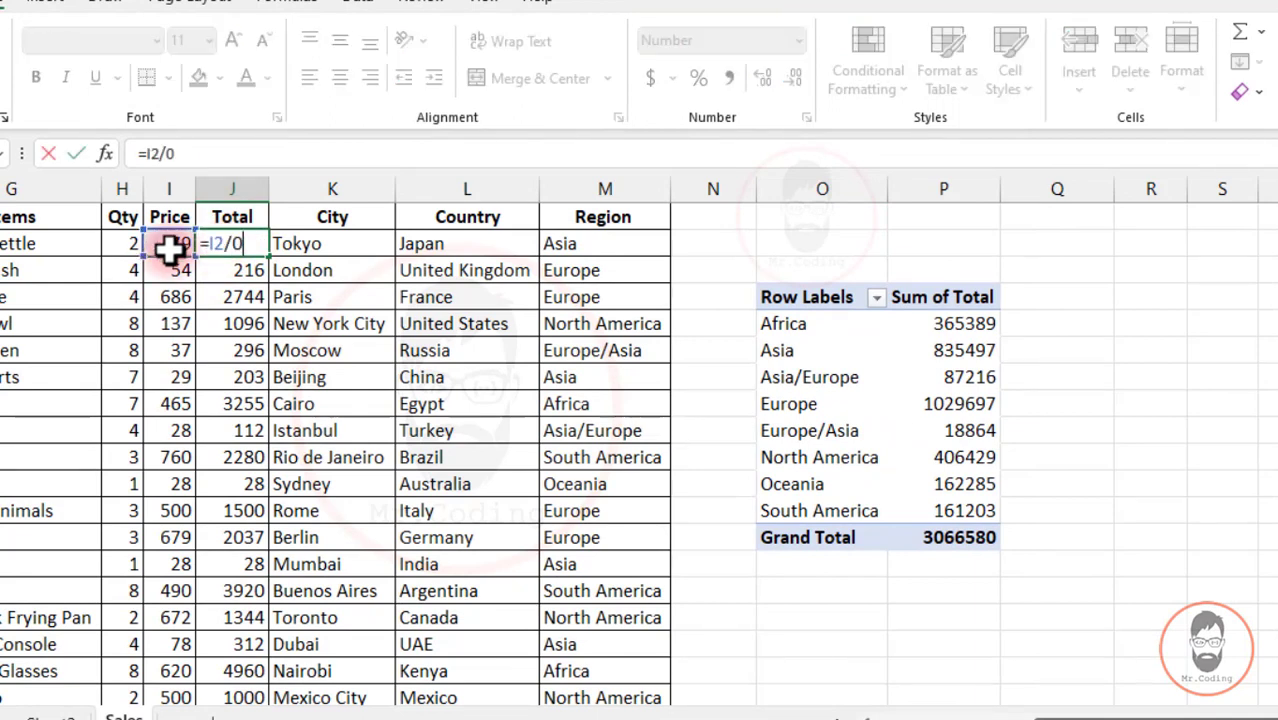
- Commit J2 as =I2/0 and refresh the pivot, showing #DIV/0! for Asia and Grand Total
key(Return)
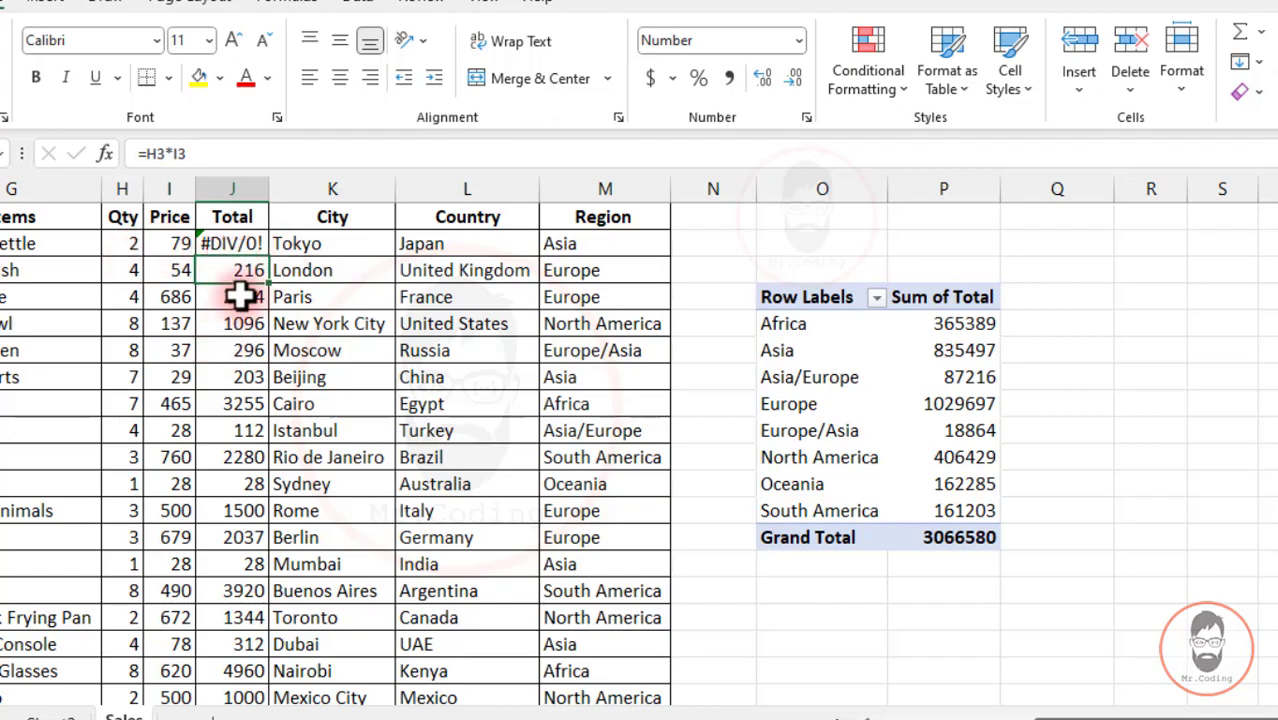
click(806, 326)
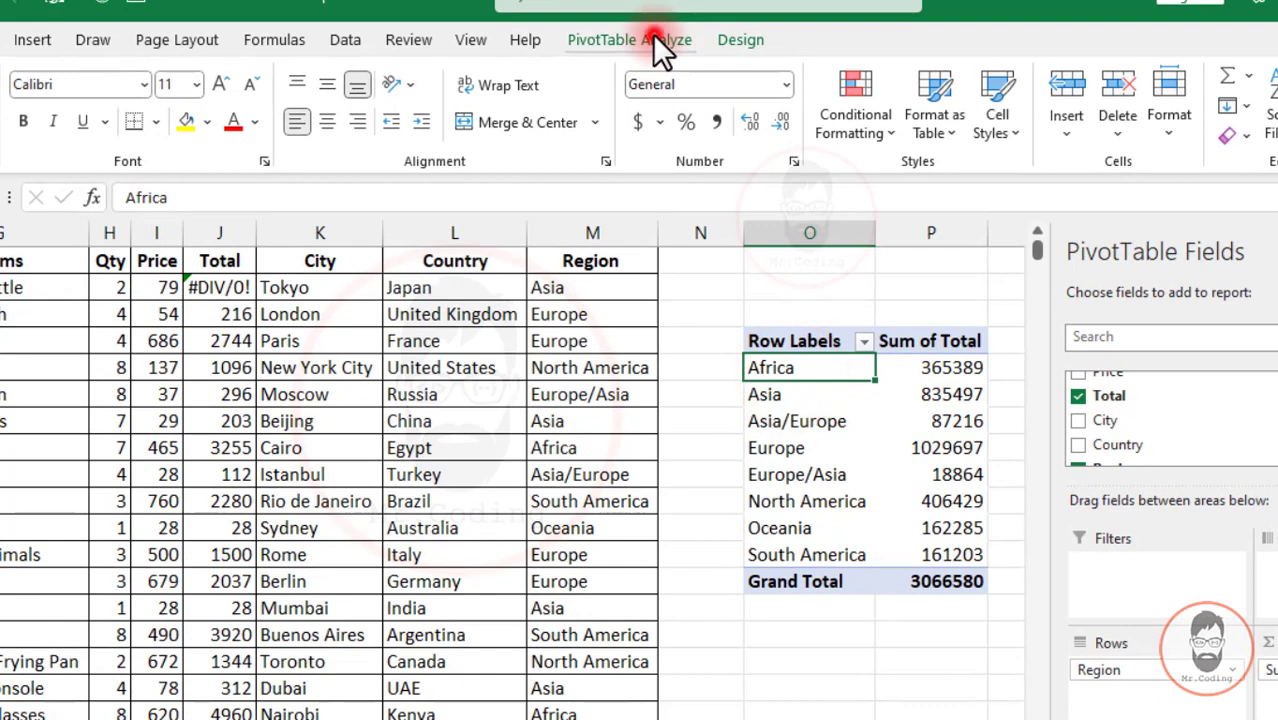
click(652, 33)
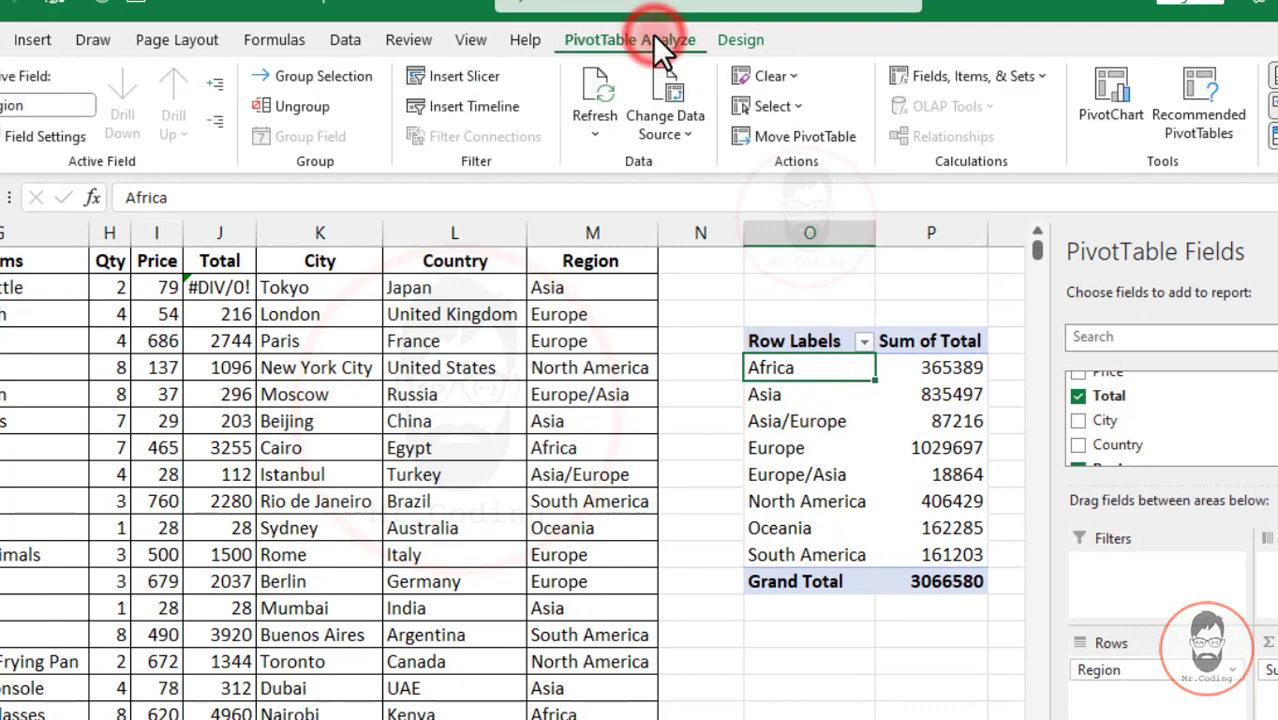
click(592, 110)
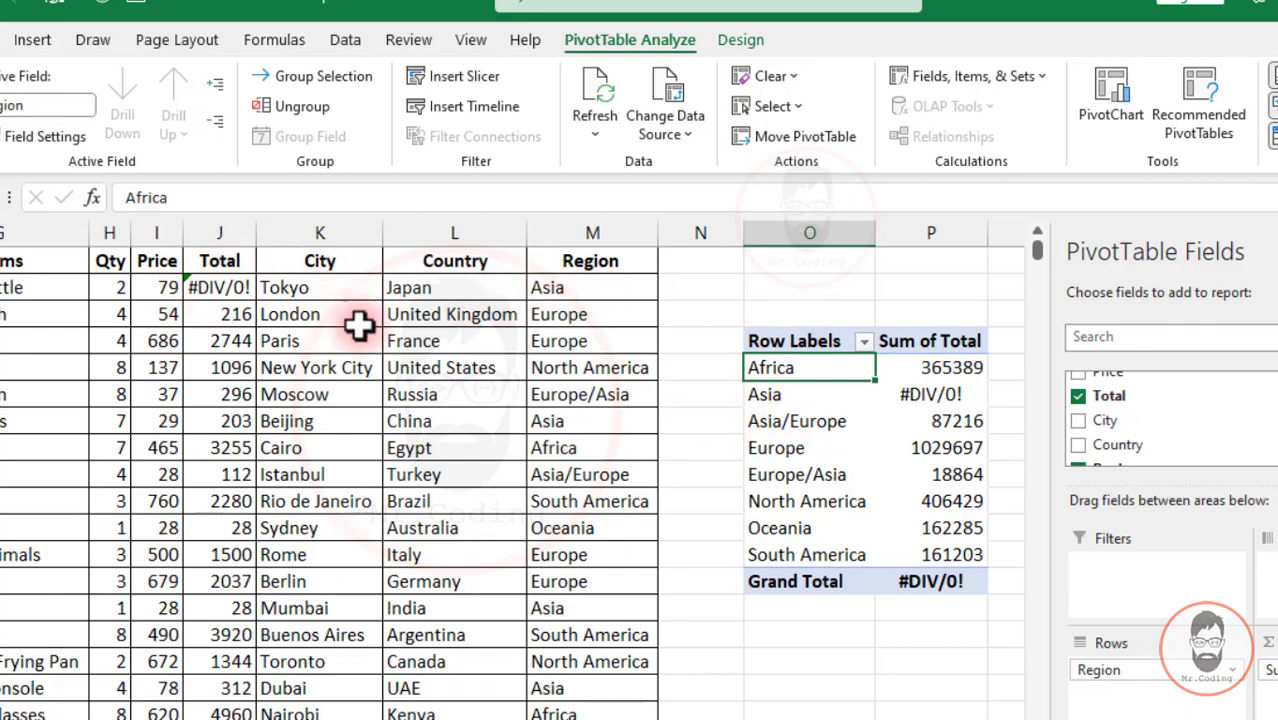
mouse_move(922, 398)
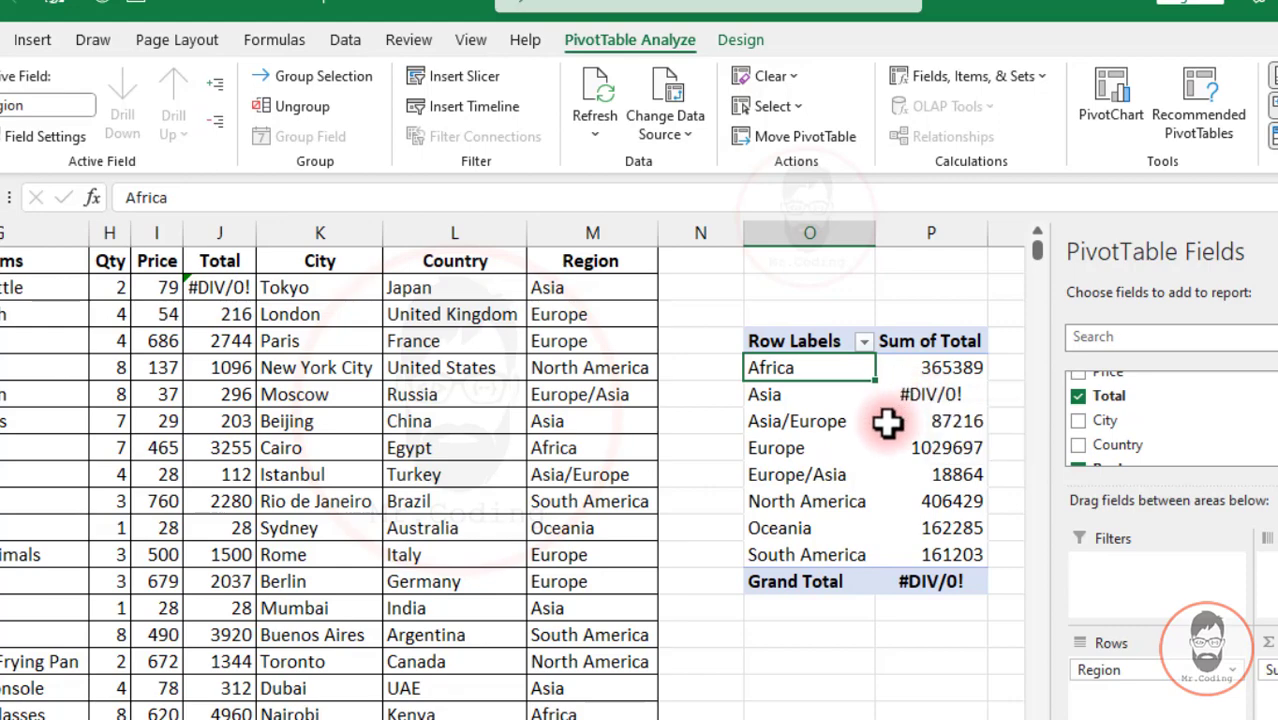
scroll(727, 390, right, 3)
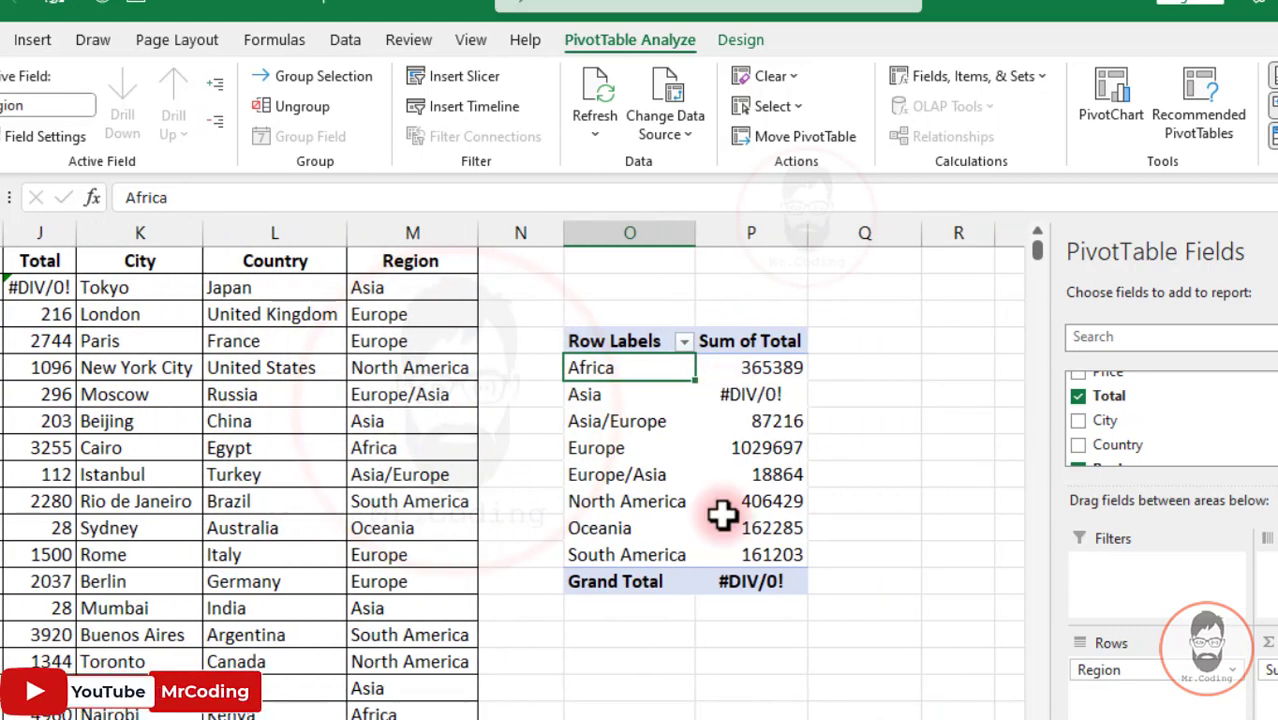
mouse_move(723, 515)
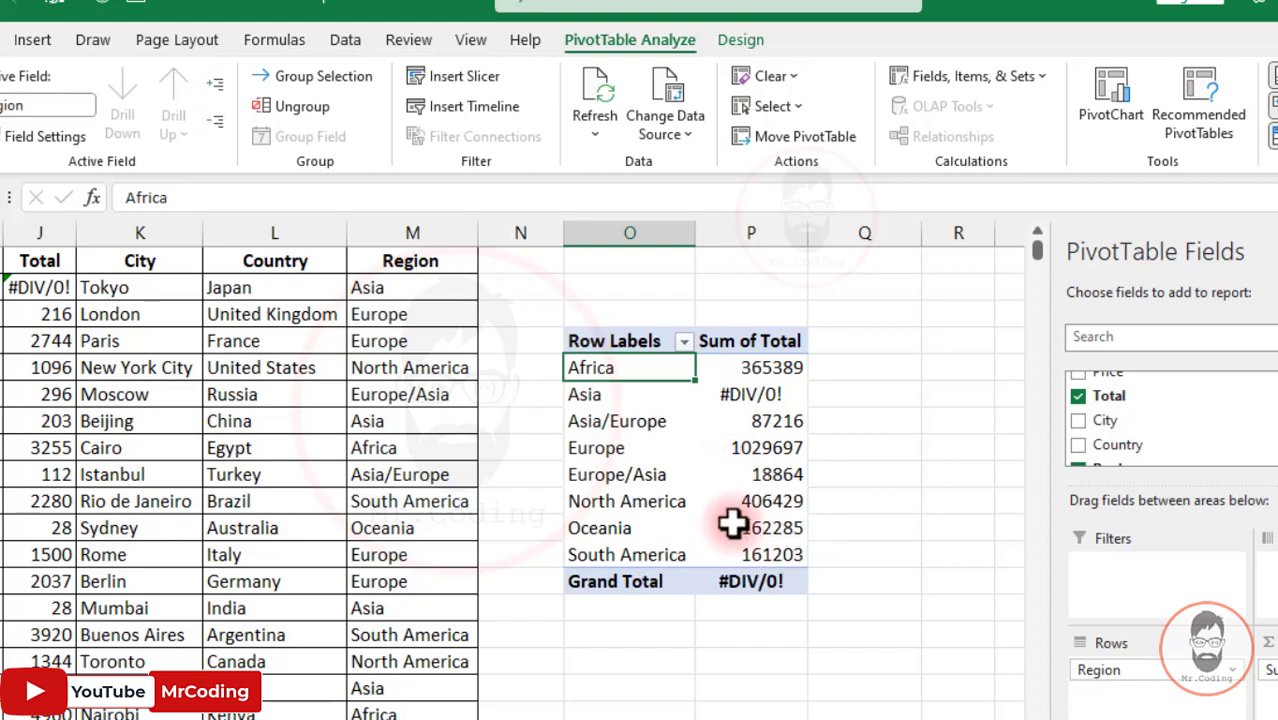
mouse_move(703, 443)
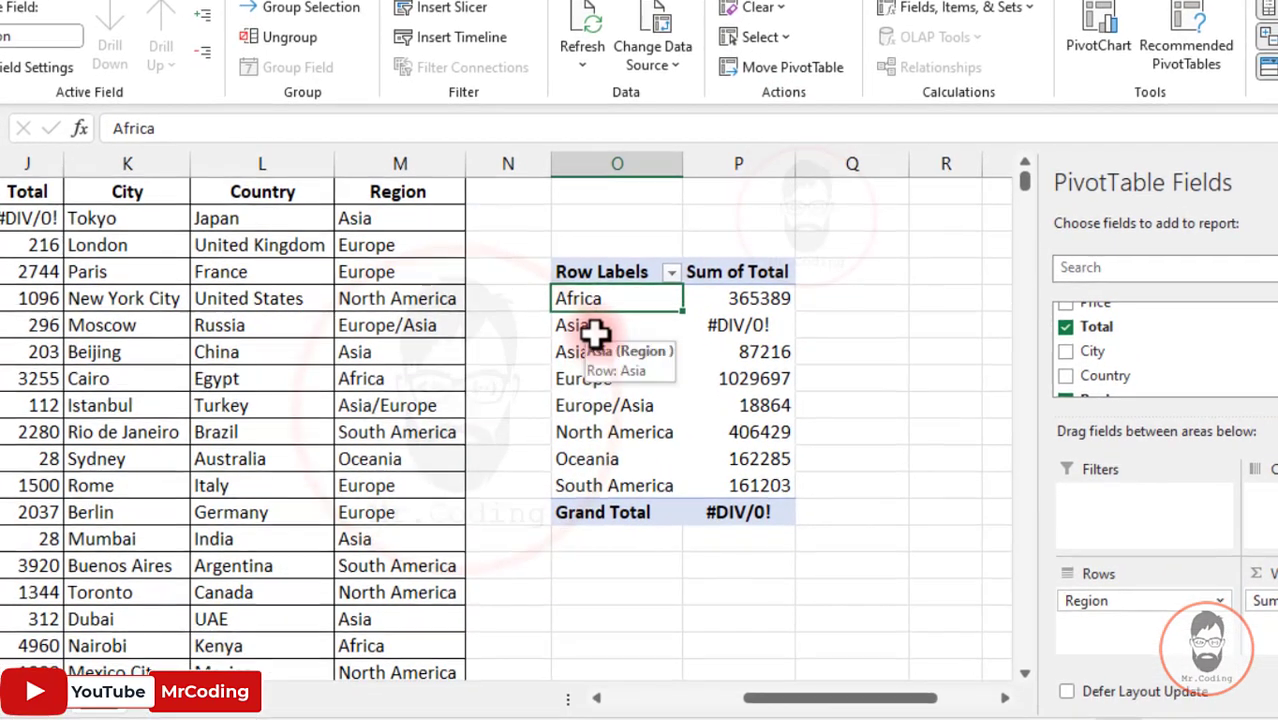
- Turn on 'For error values show' with an empty value so Asia and Grand Total appear blank
right_click(597, 335)
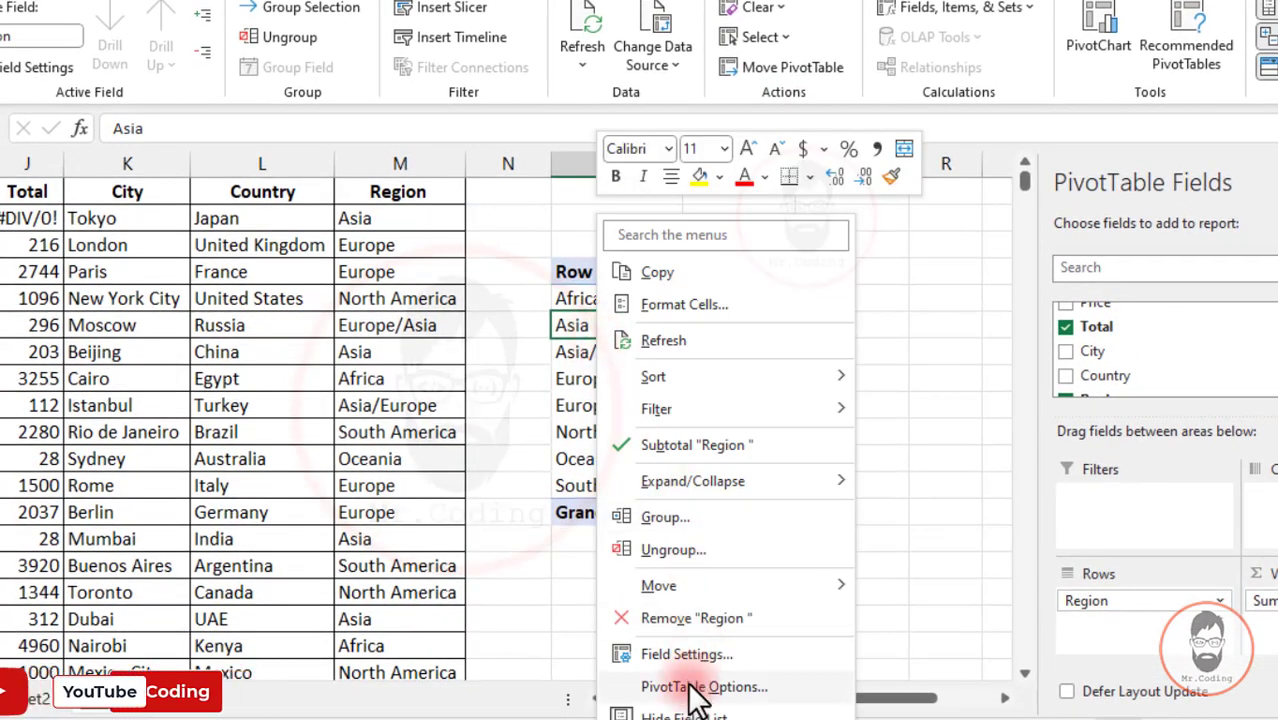
click(619, 679)
drag(546, 202, 170, 16)
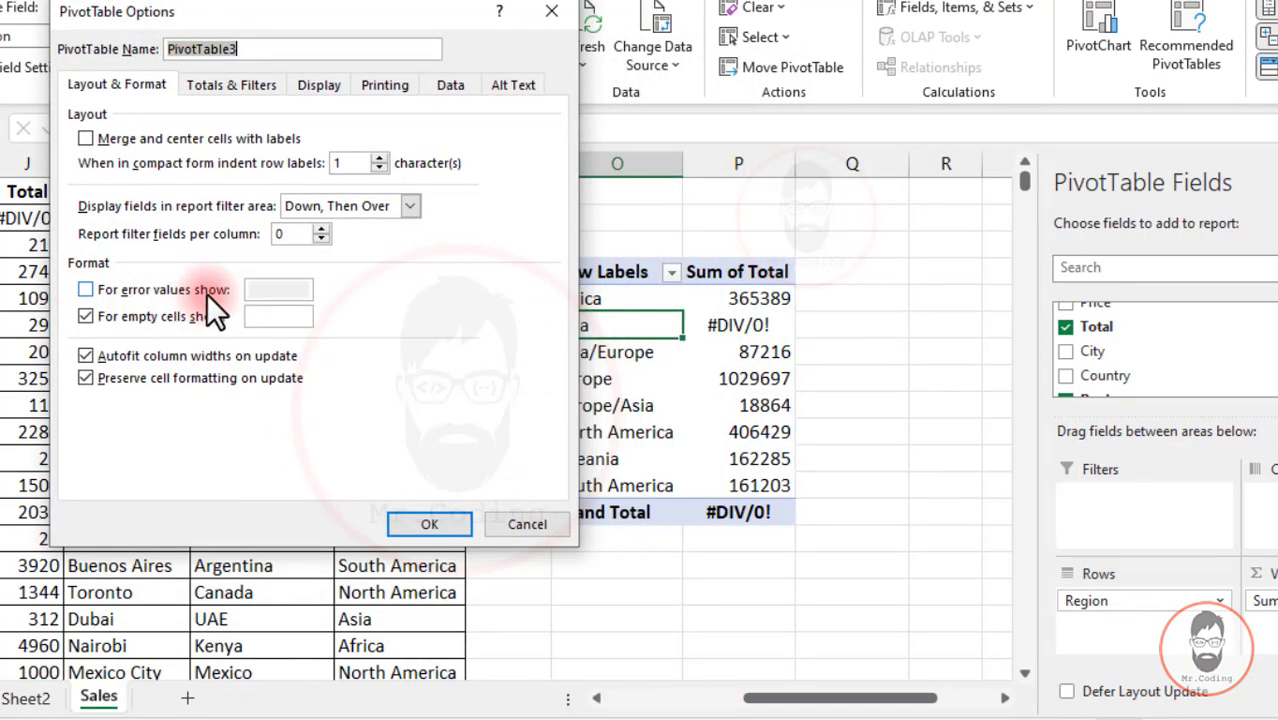
click(85, 290)
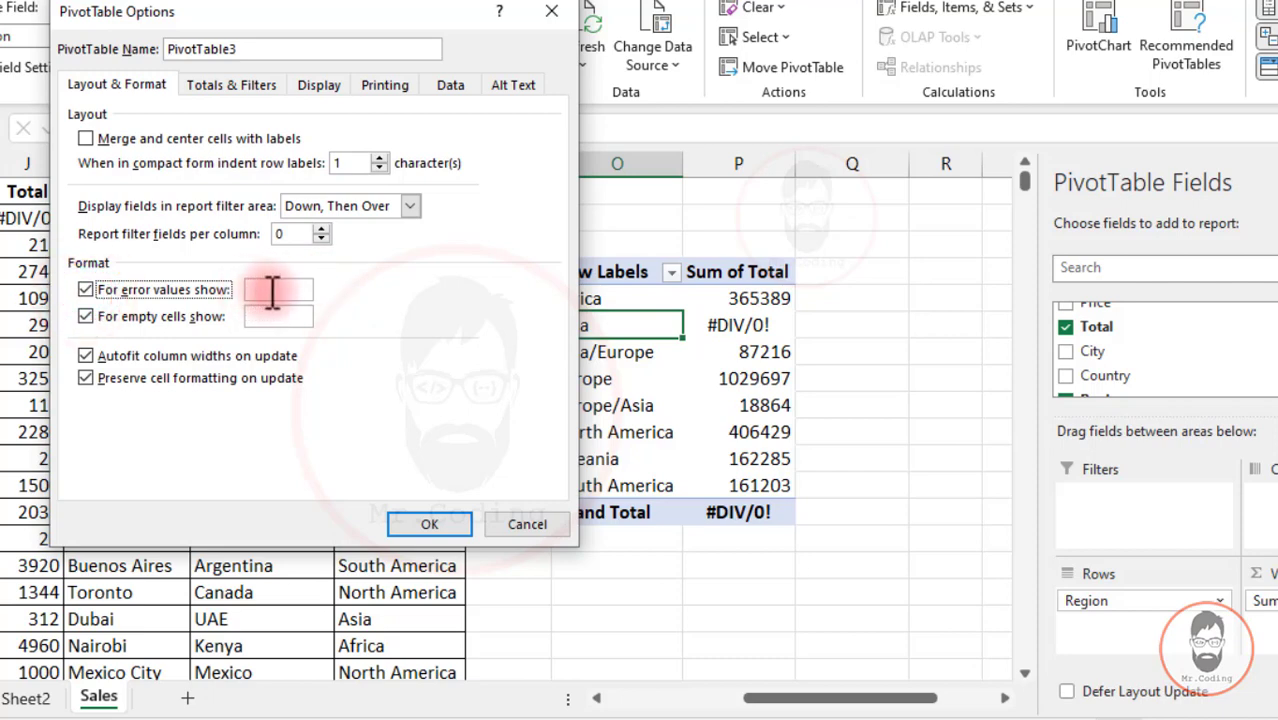
click(428, 524)
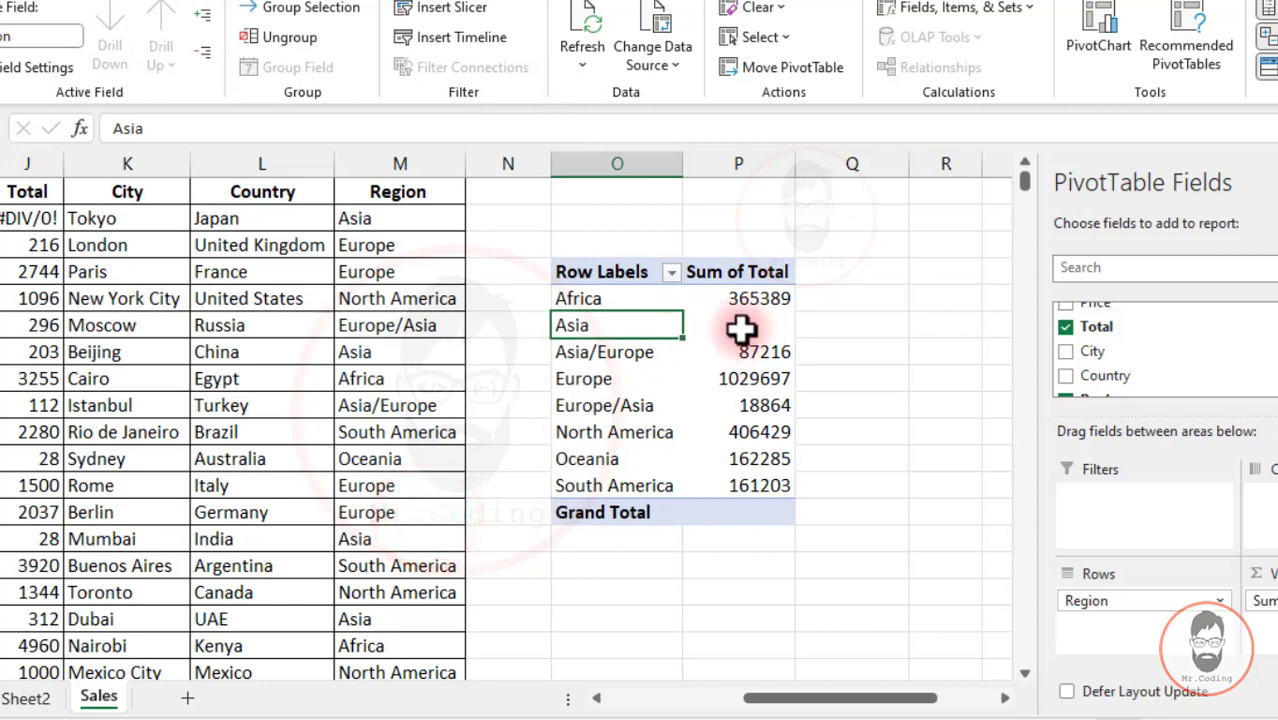
mouse_move(740, 329)
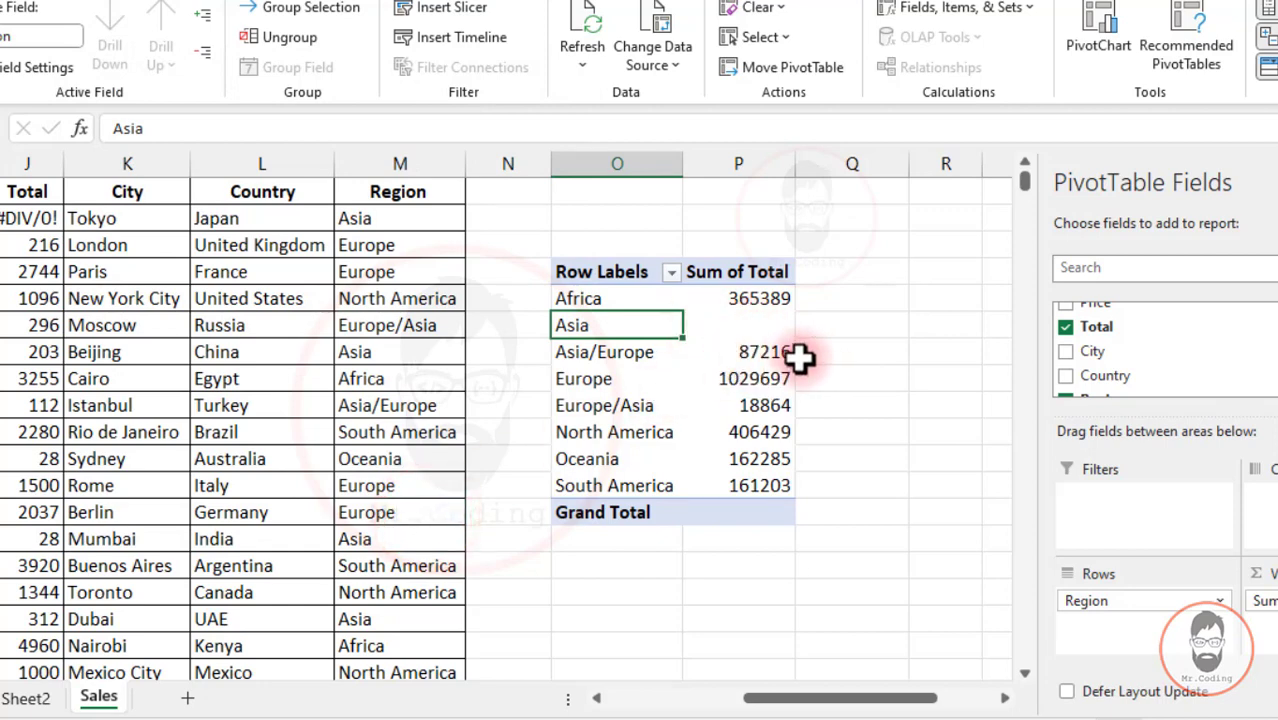
click(605, 333)
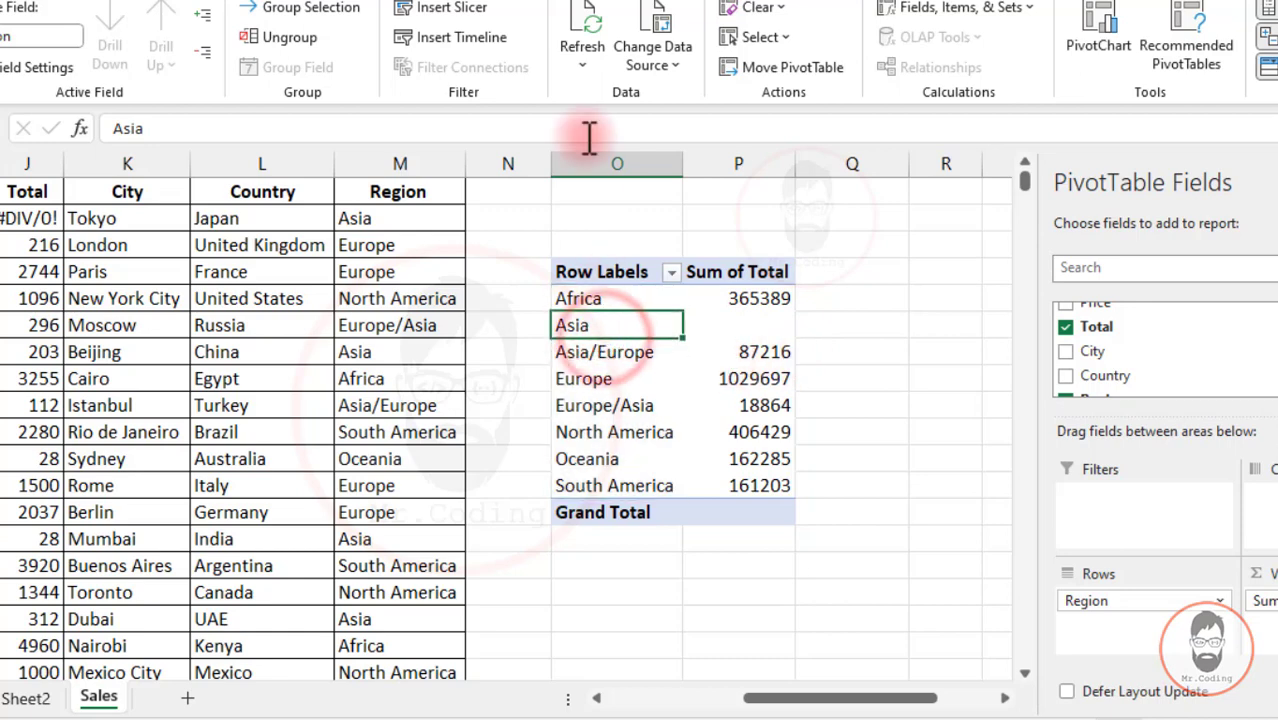
- Set the pivot's error values to display 'Somthing Wrong'
right_click(612, 322)
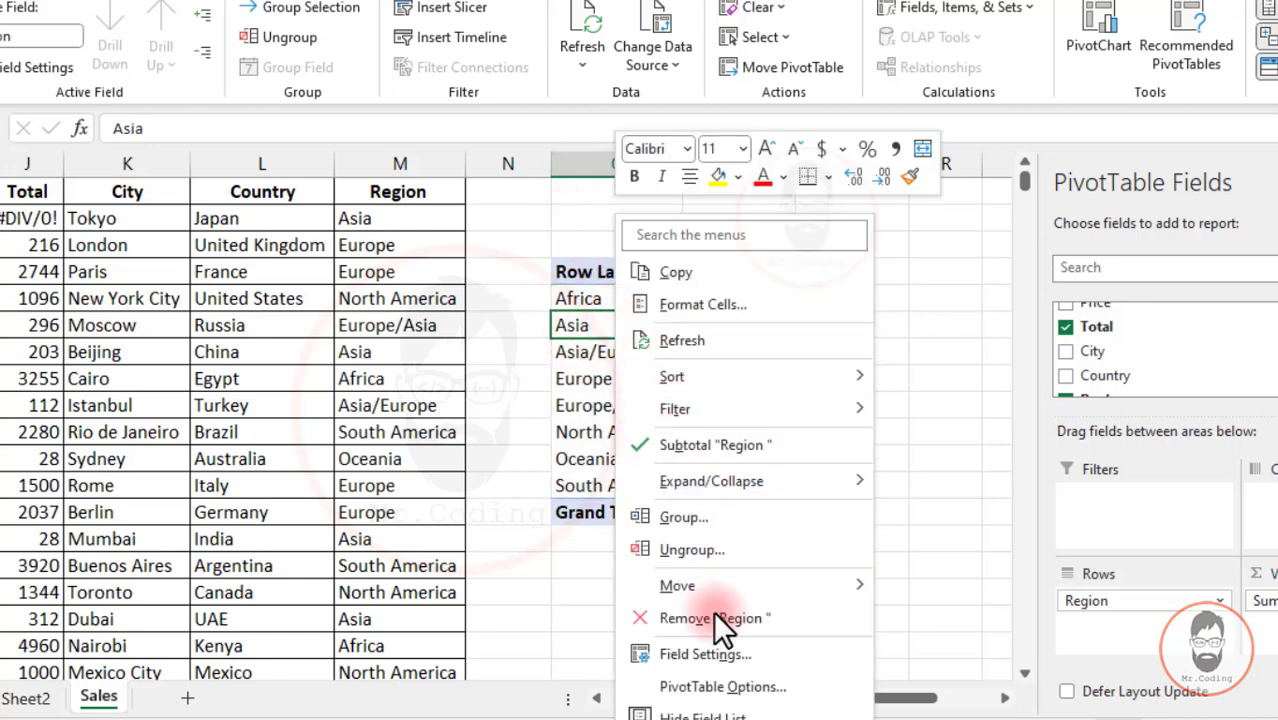
click(722, 687)
drag(628, 198, 303, 18)
click(365, 290)
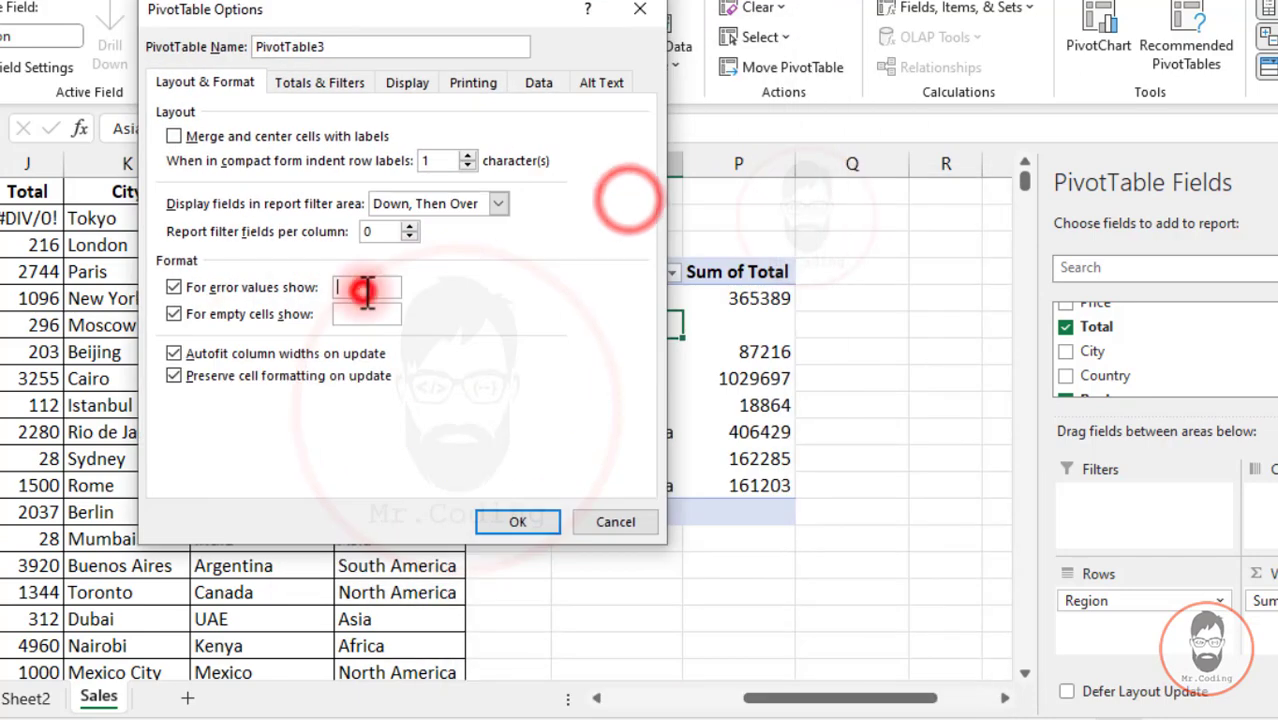
text(Some)
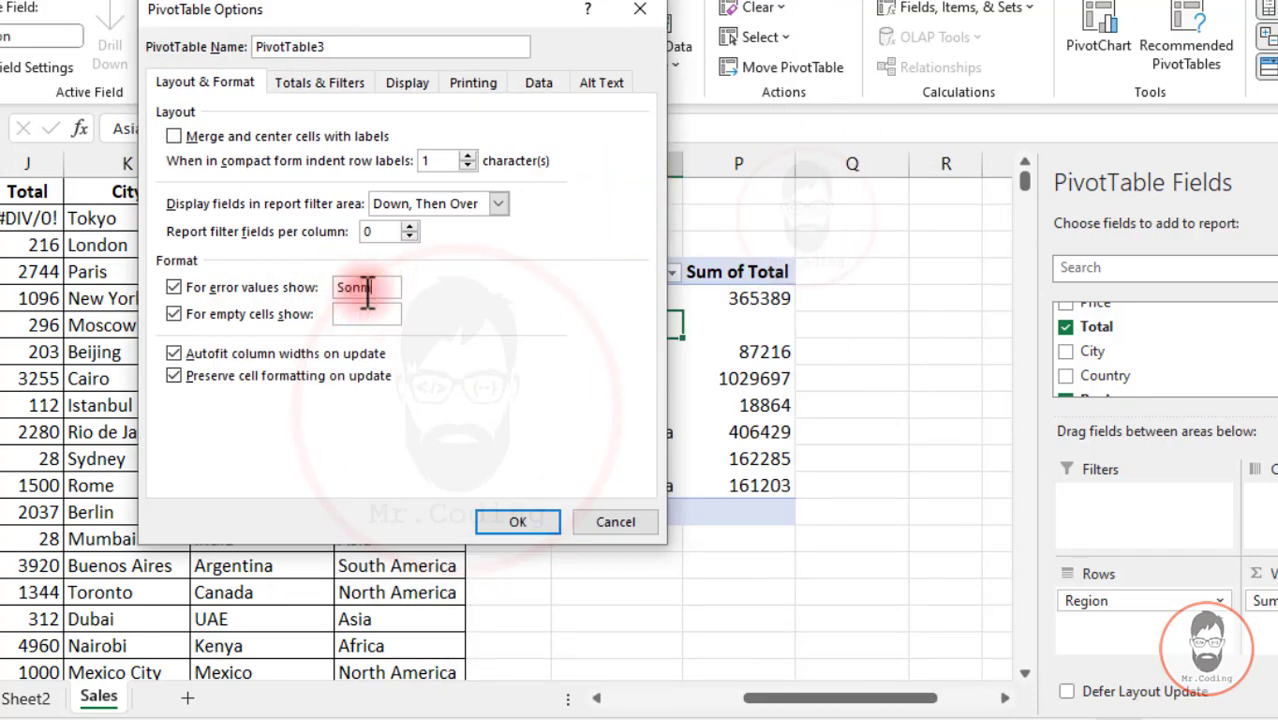
text(thing Wrong)
click(512, 524)
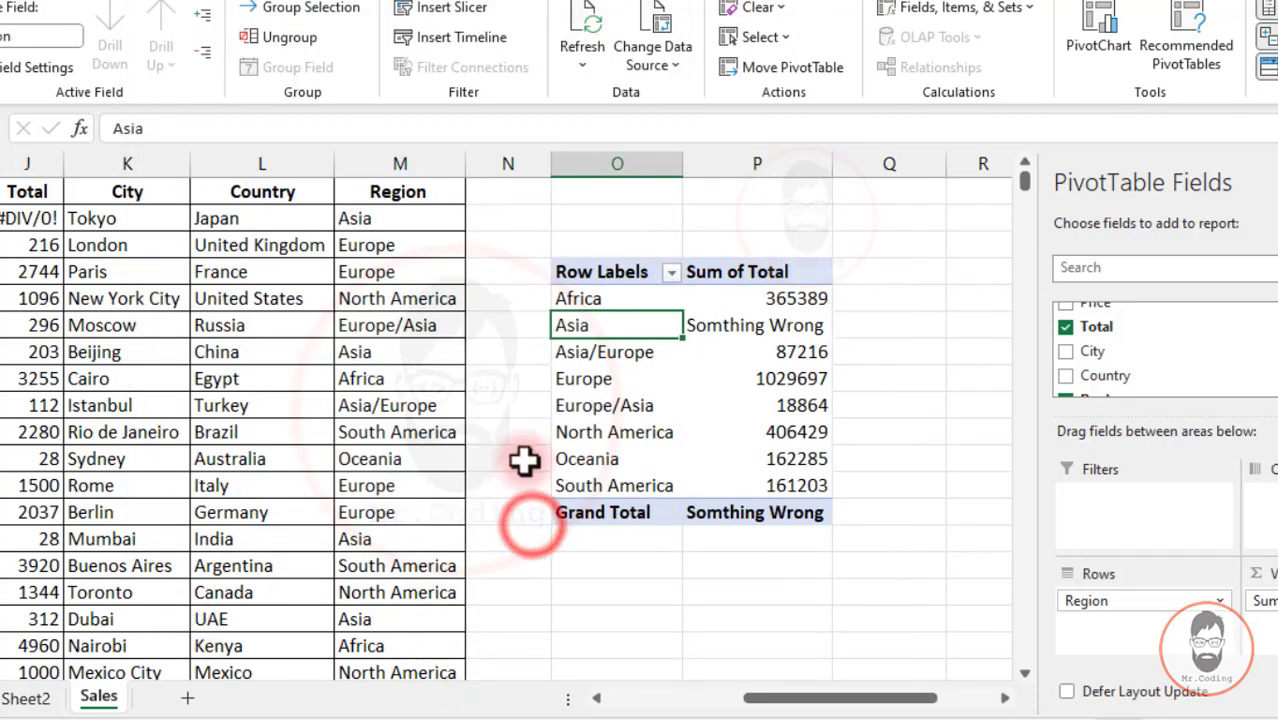
- Untick 'For error values show' so the pivot displays #DIV/0! again
mouse_move(750, 338)
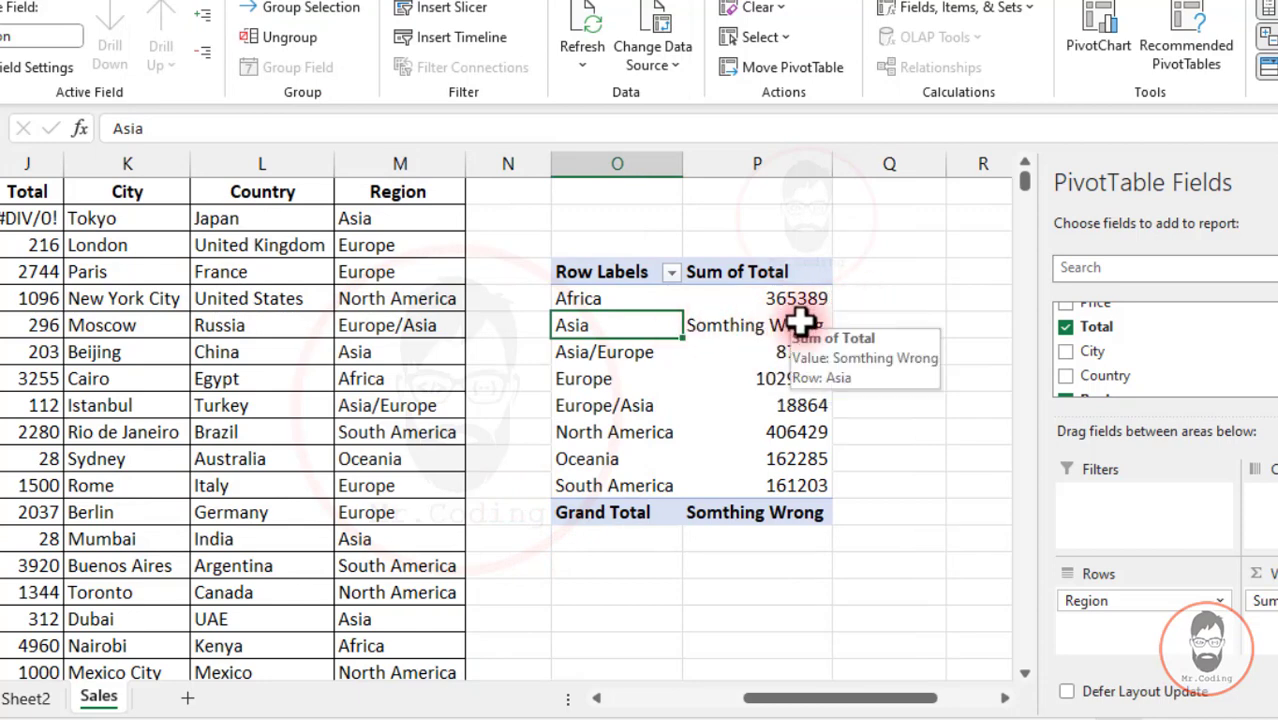
right_click(618, 320)
click(686, 685)
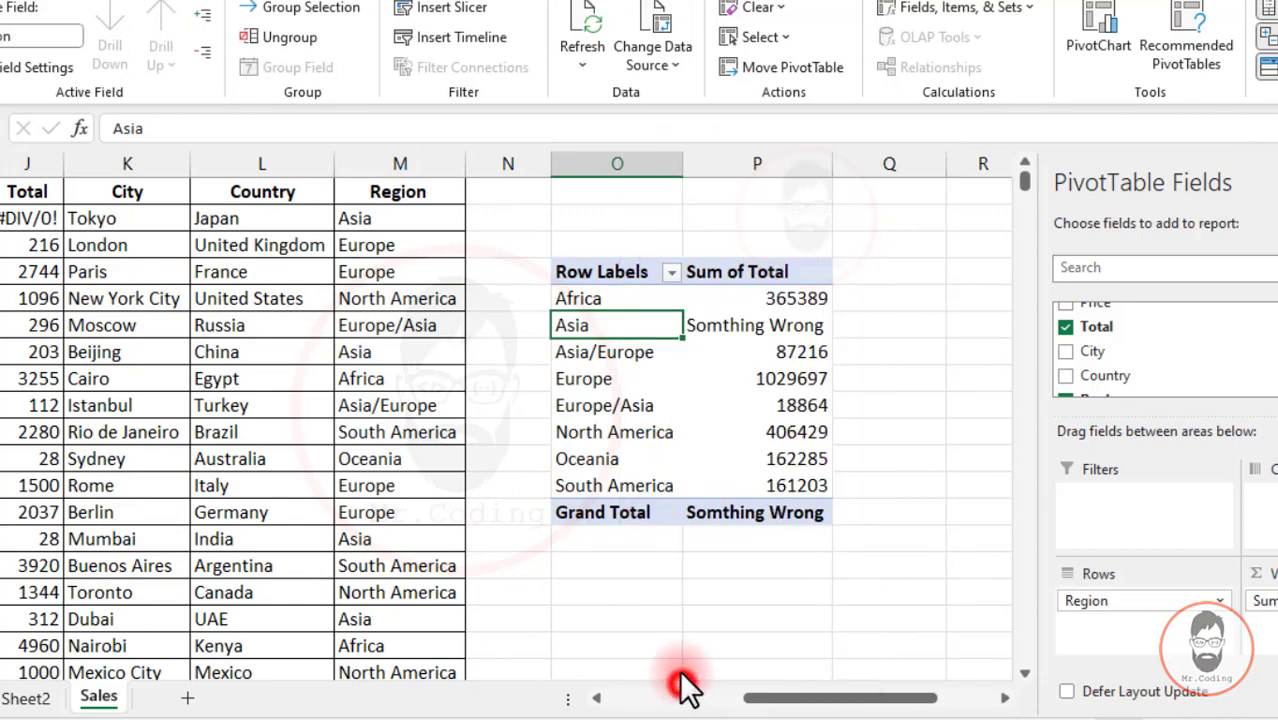
drag(557, 206, 378, 89)
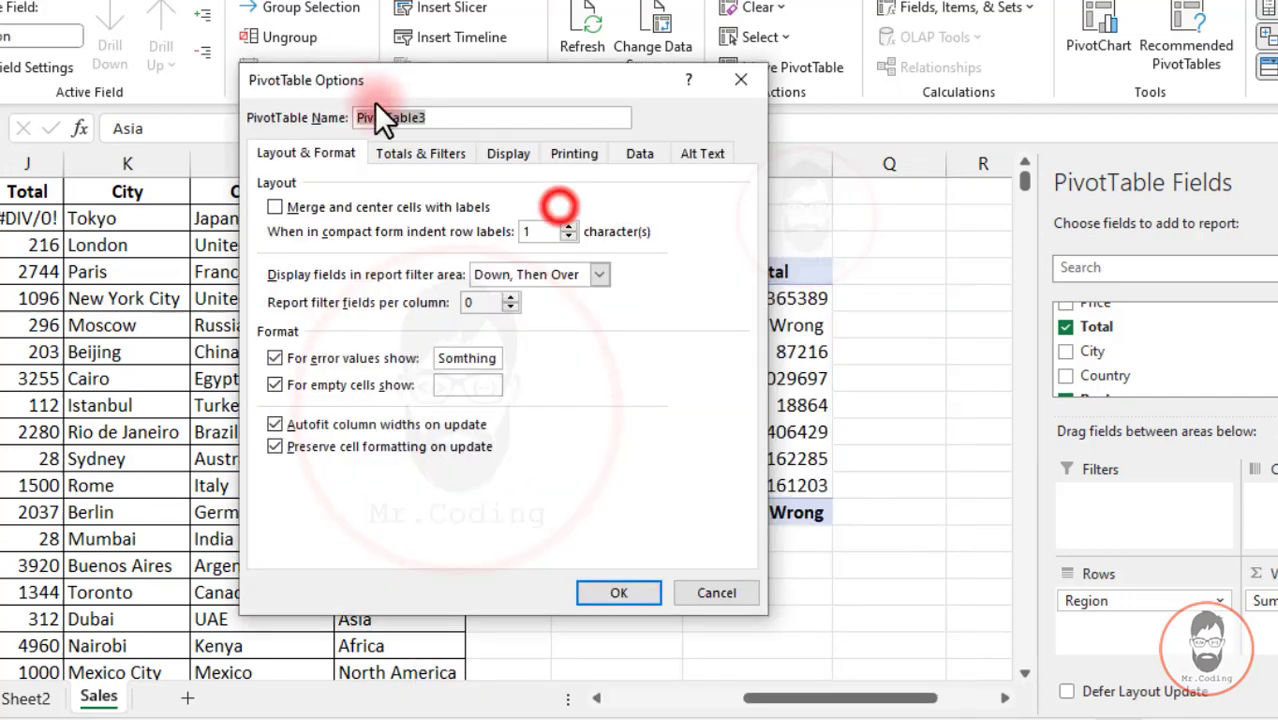
click(437, 358)
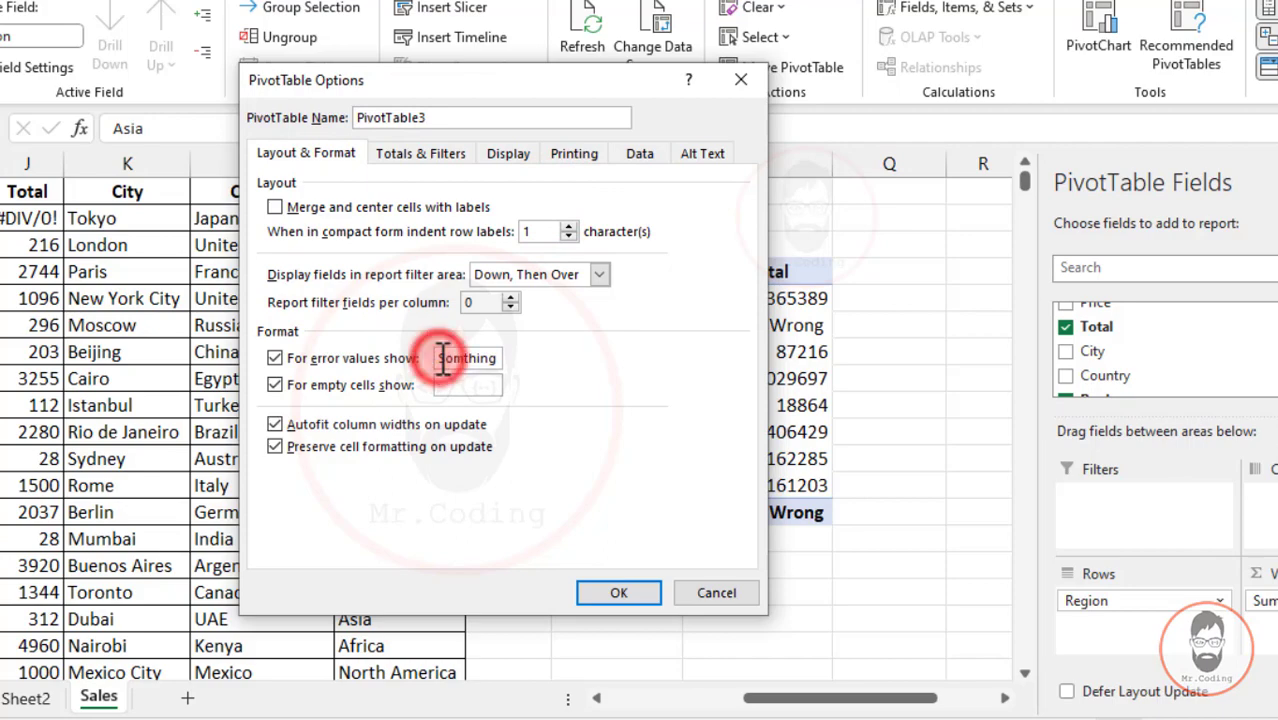
click(275, 358)
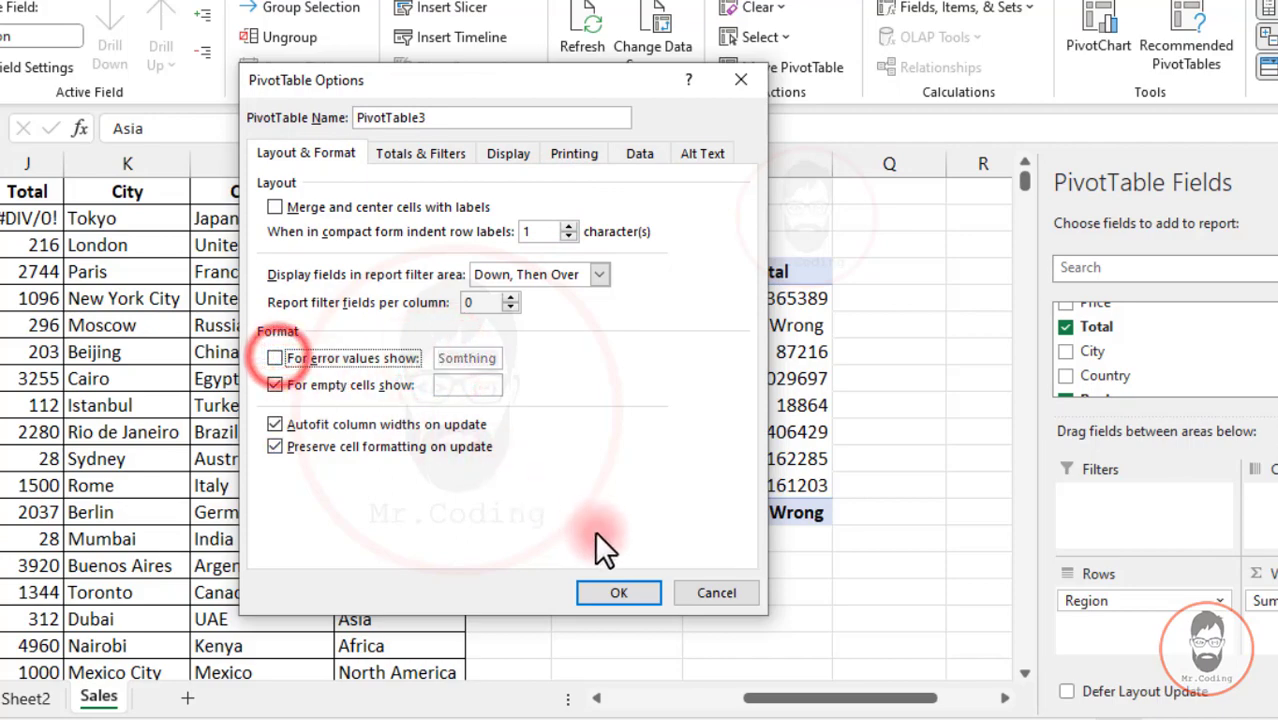
click(620, 592)
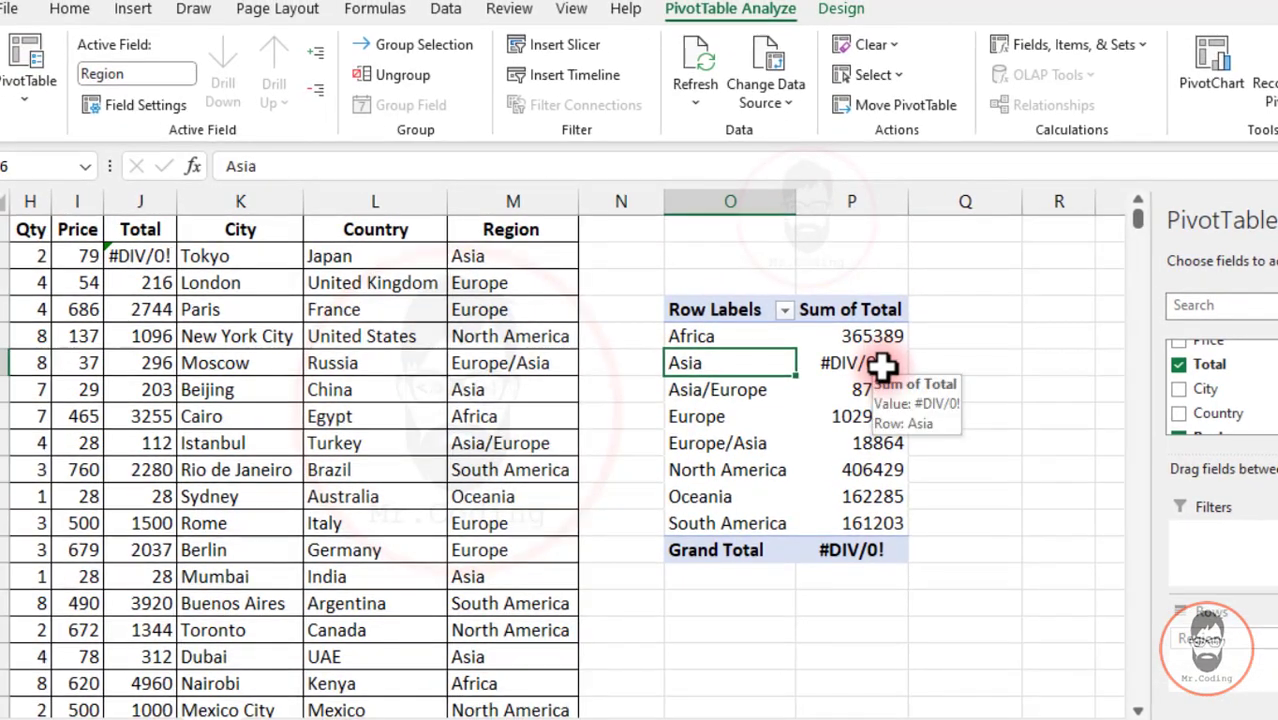
- Correct the Total formula in J2 to =I2*H2, giving 158
click(318, 370)
click(160, 258)
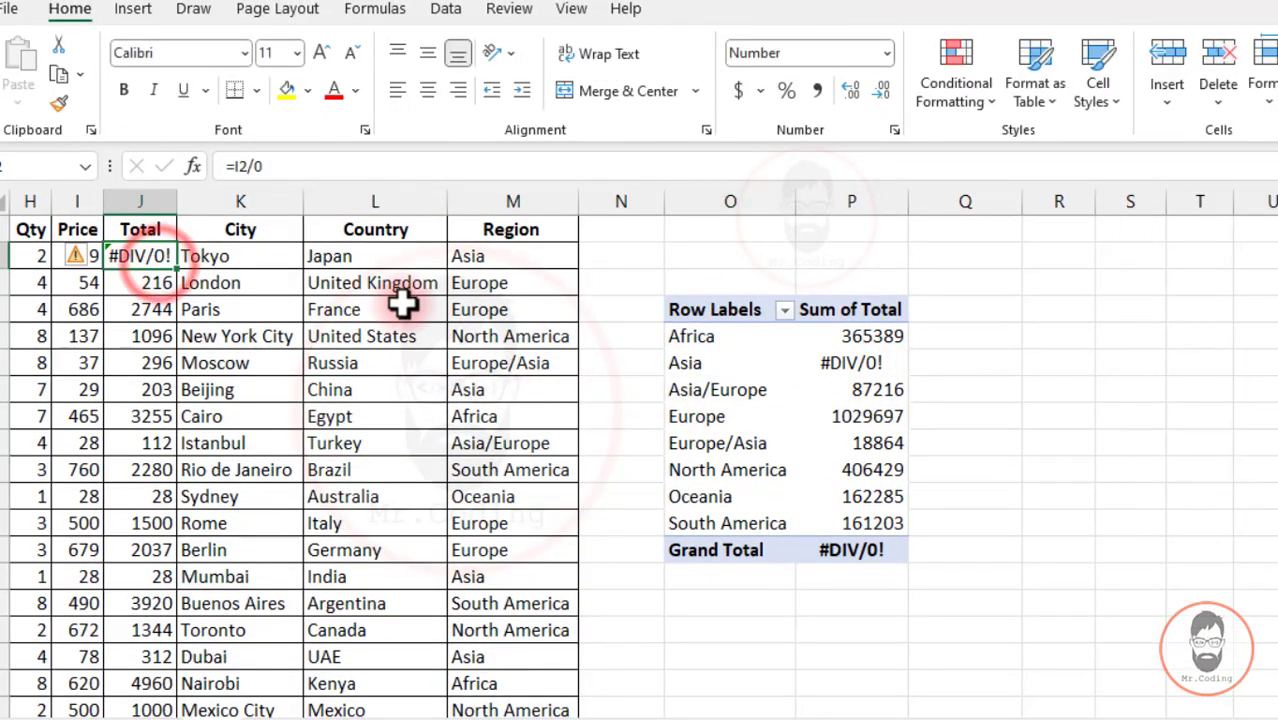
text(=)
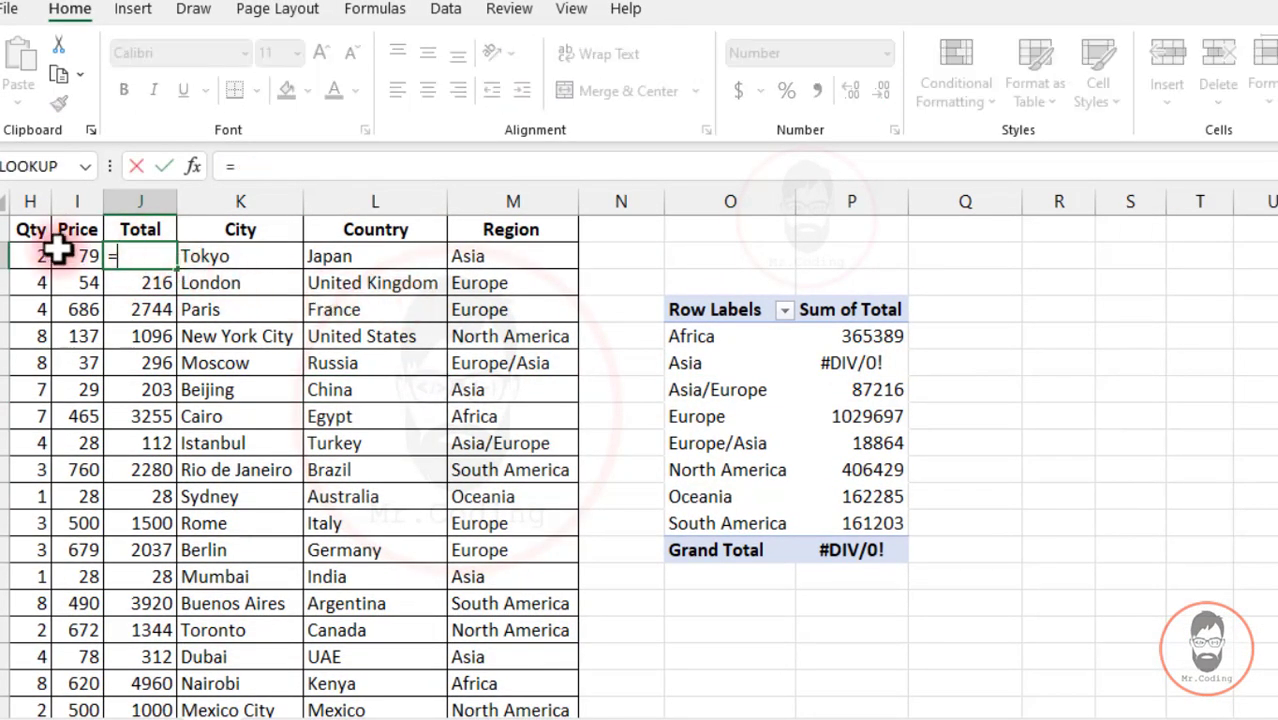
click(60, 252)
text(*)
click(30, 262)
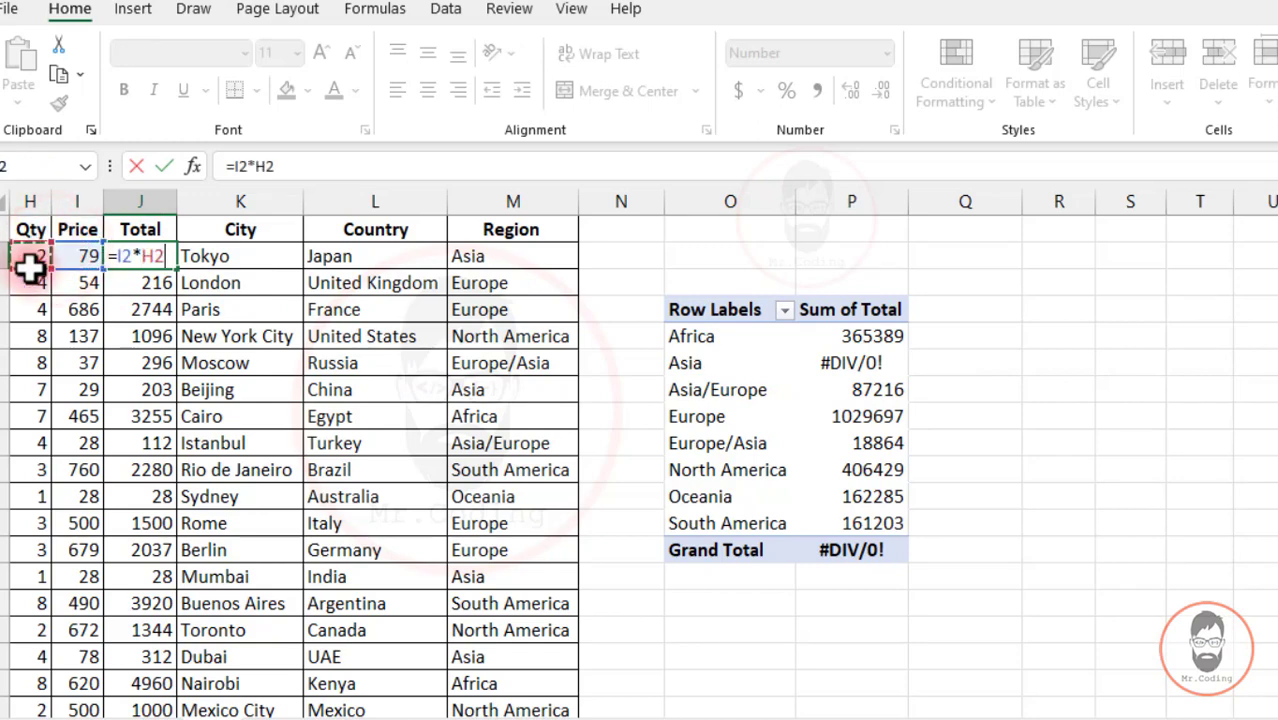
key(Return)
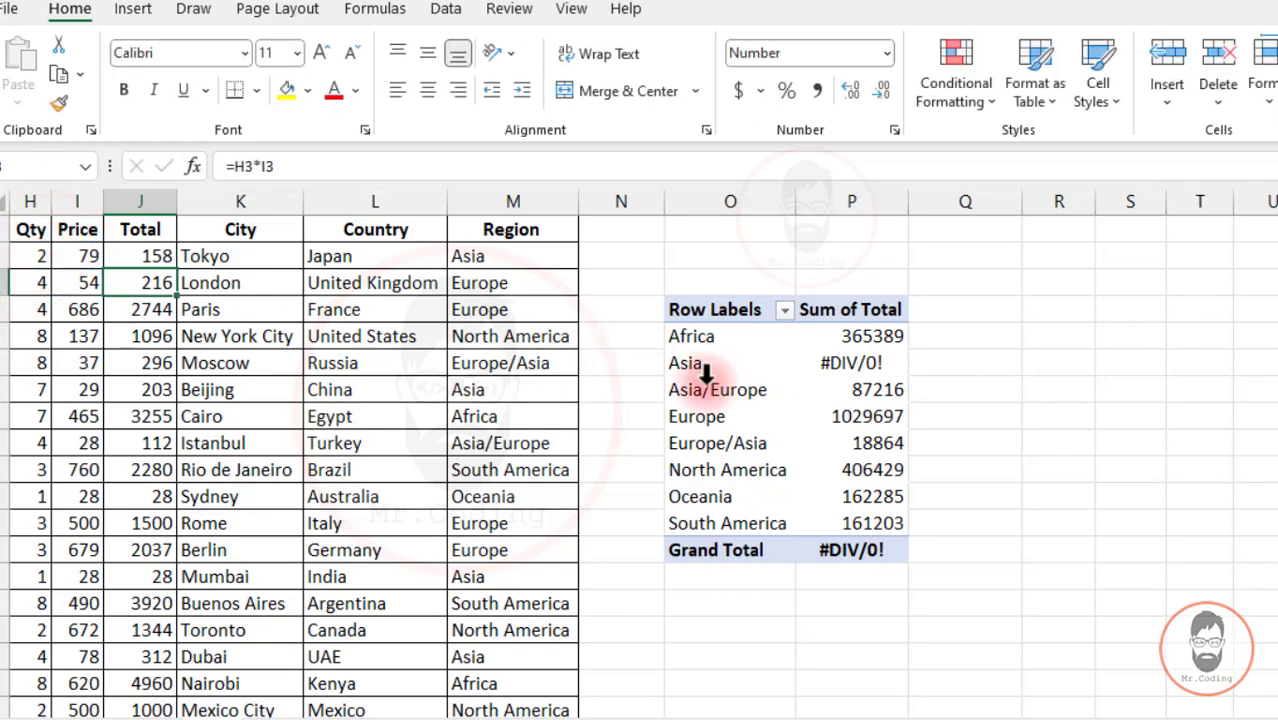
- Refresh the pivot and remove Region, leaving a single Sum of Total of 3066580
click(717, 389)
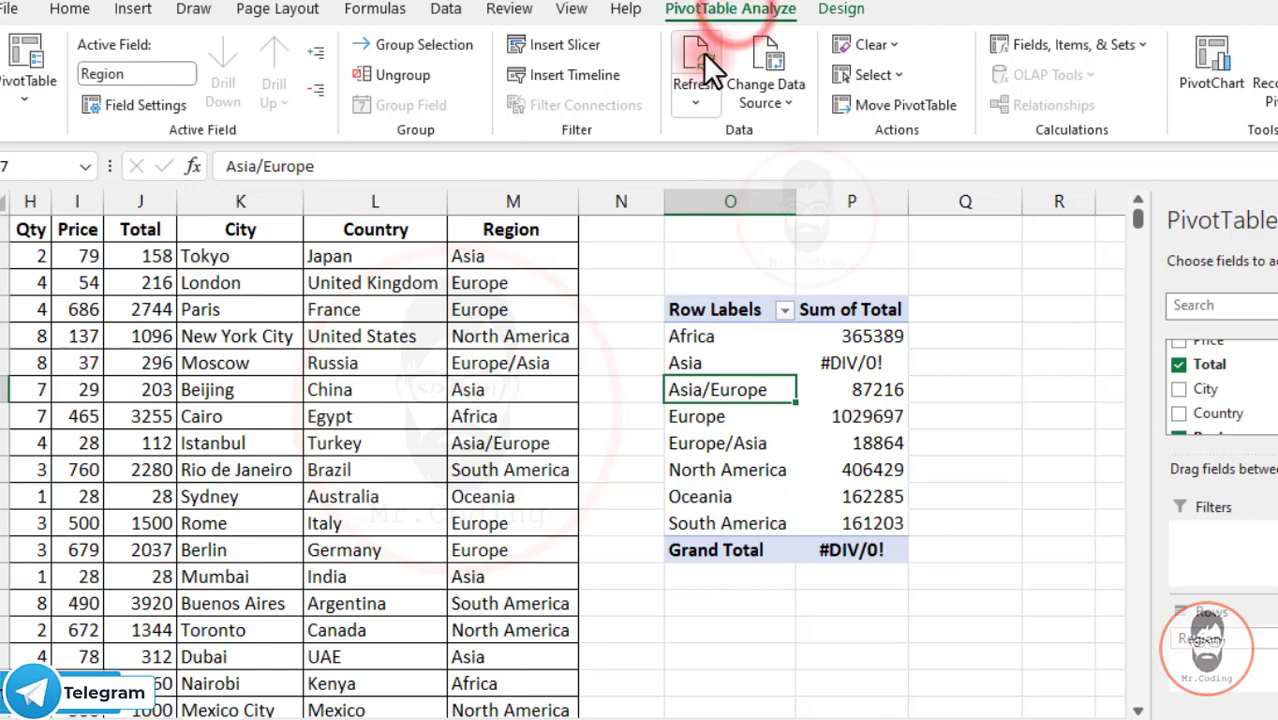
click(701, 58)
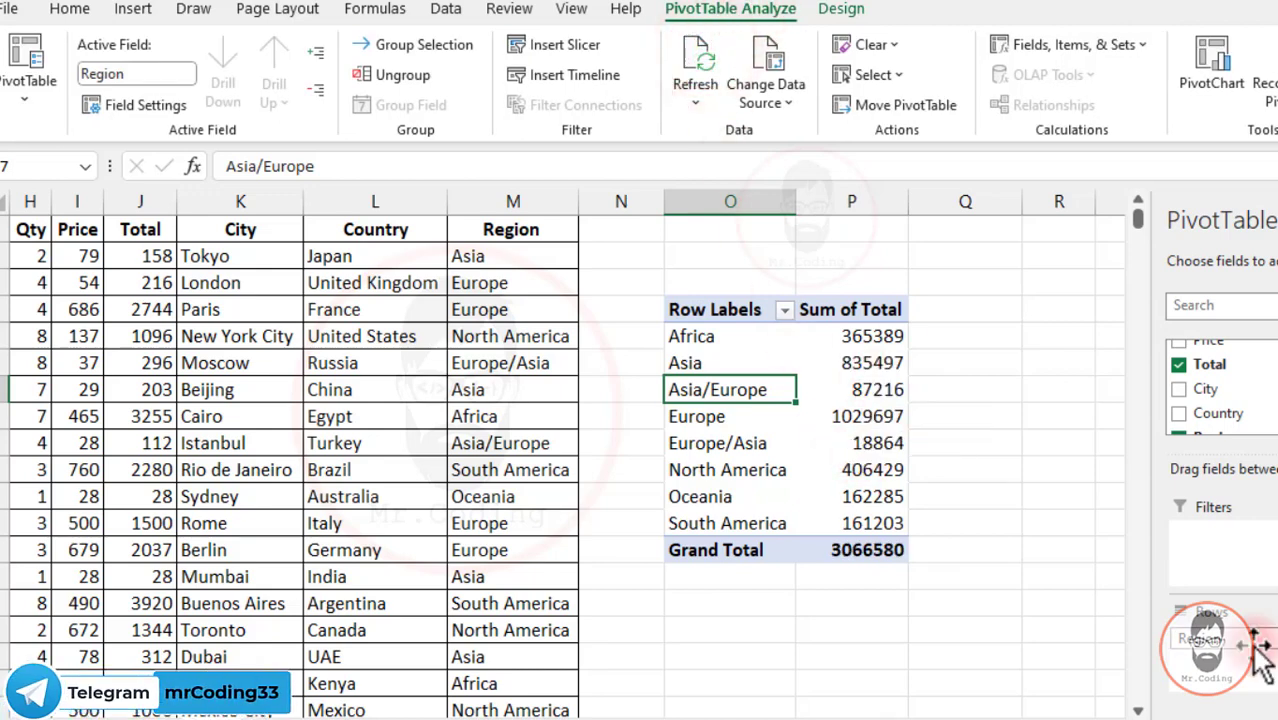
drag(1207, 638, 1132, 662)
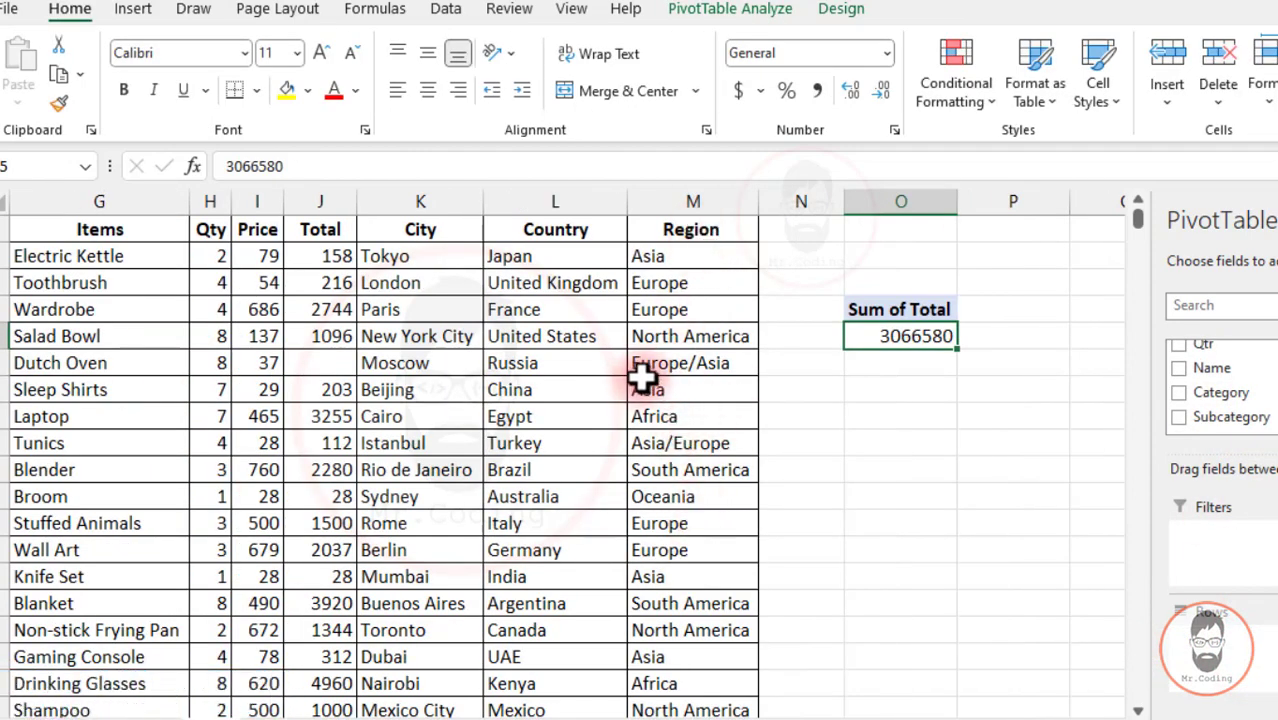
- Put Region back in the pivot rows, leaving Europe/Asia blank and Grand Total 3047716
click(705, 363)
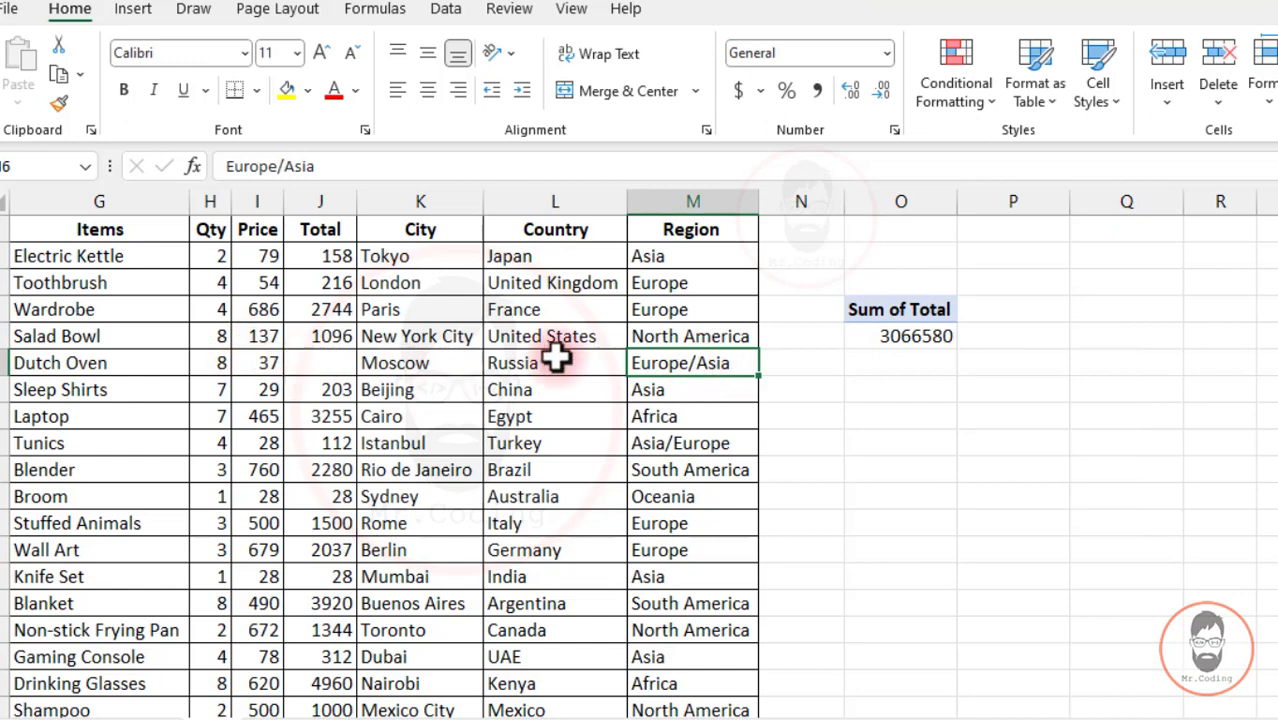
click(858, 336)
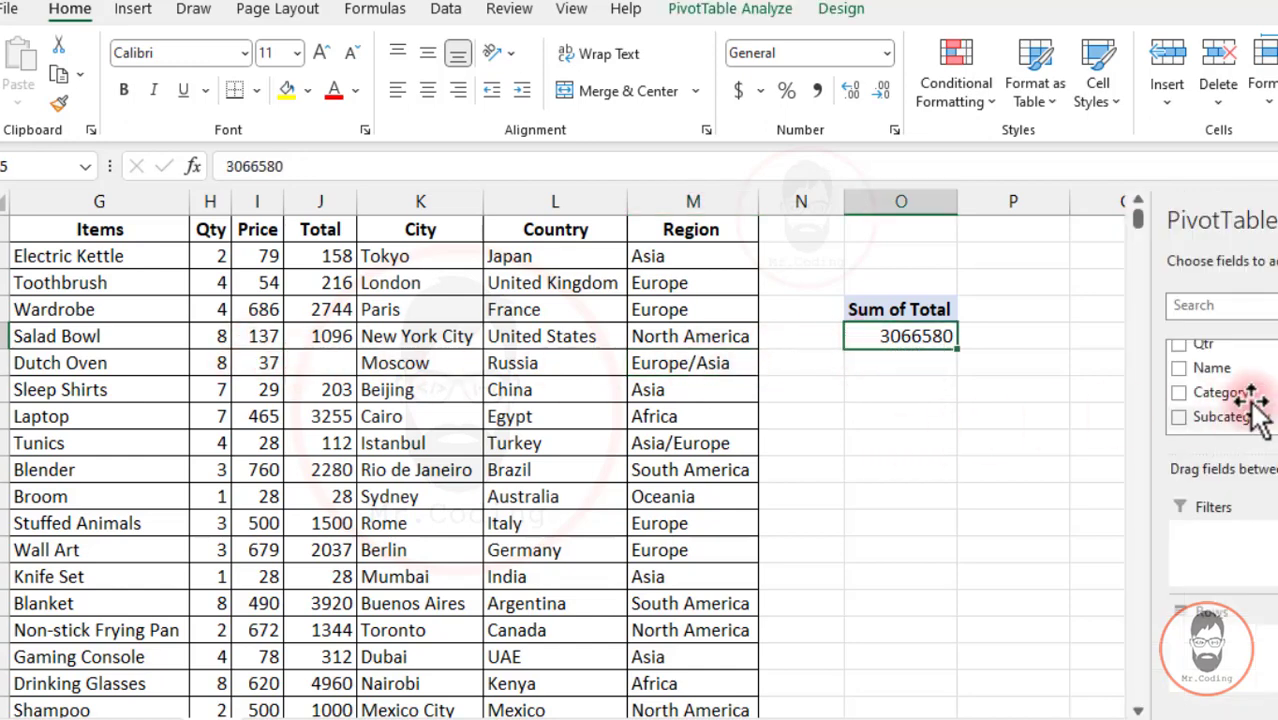
scroll(1262, 410, up, 2)
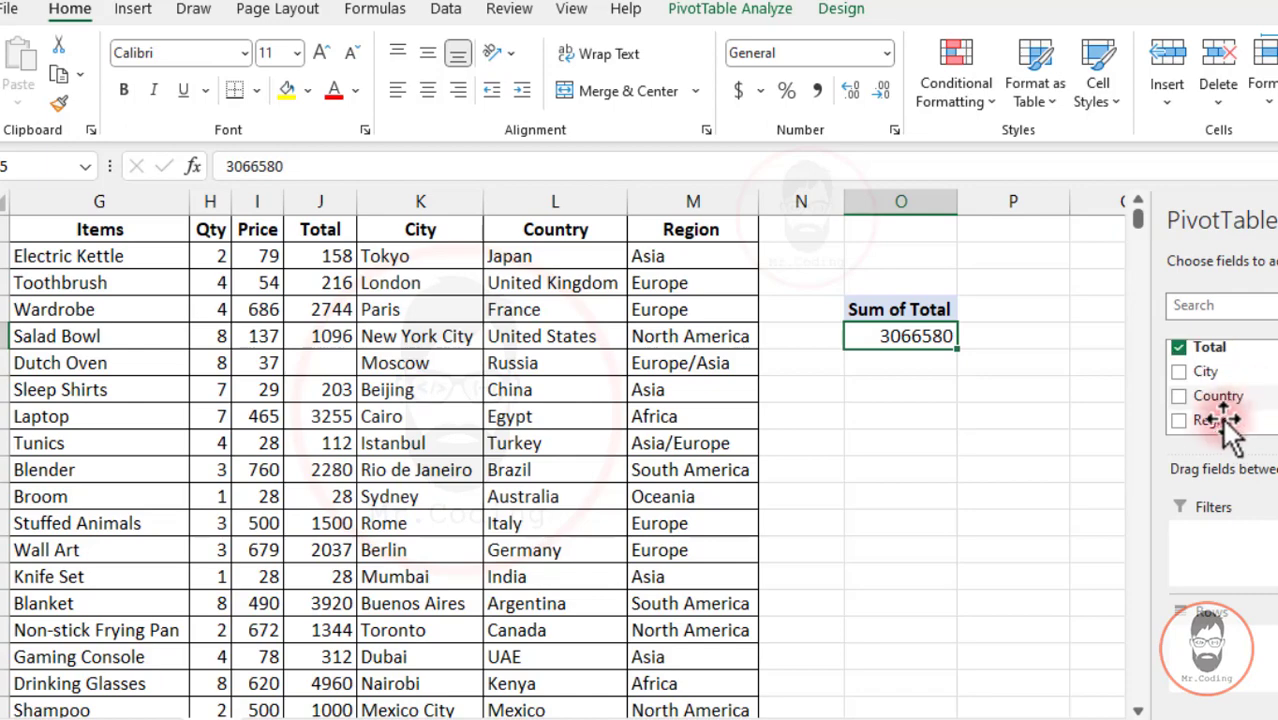
drag(1221, 419, 1240, 630)
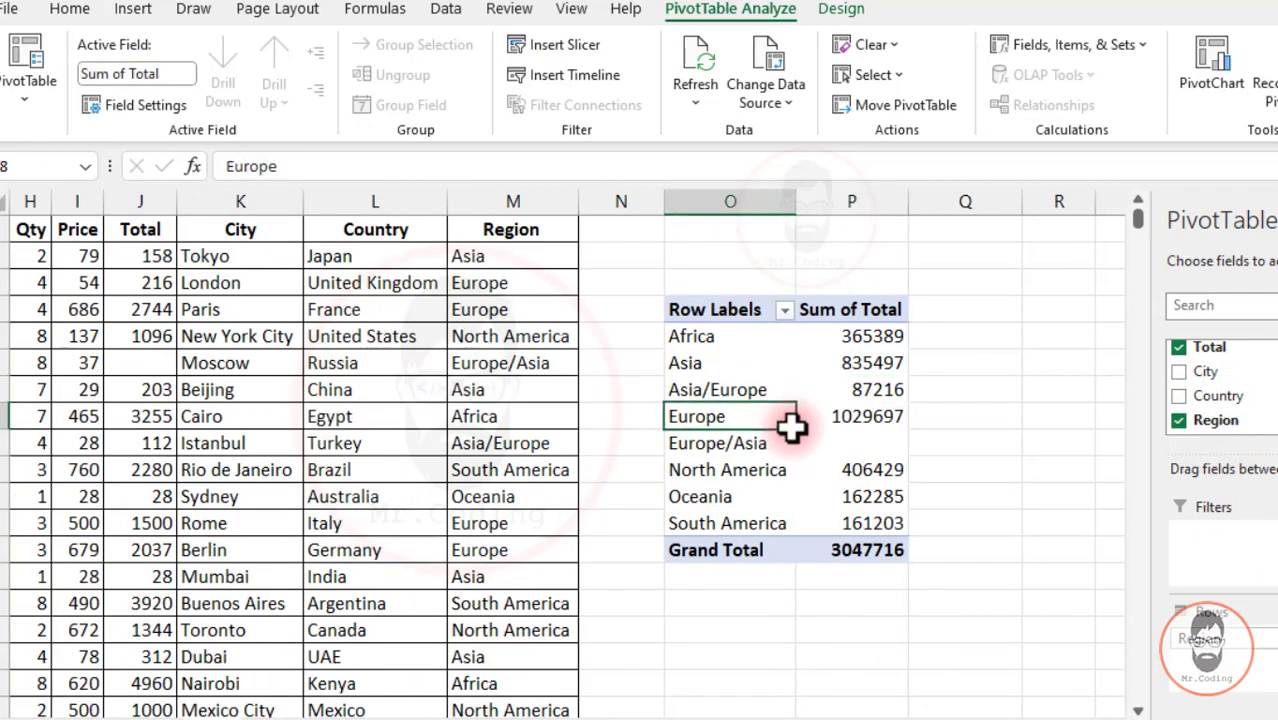
click(838, 443)
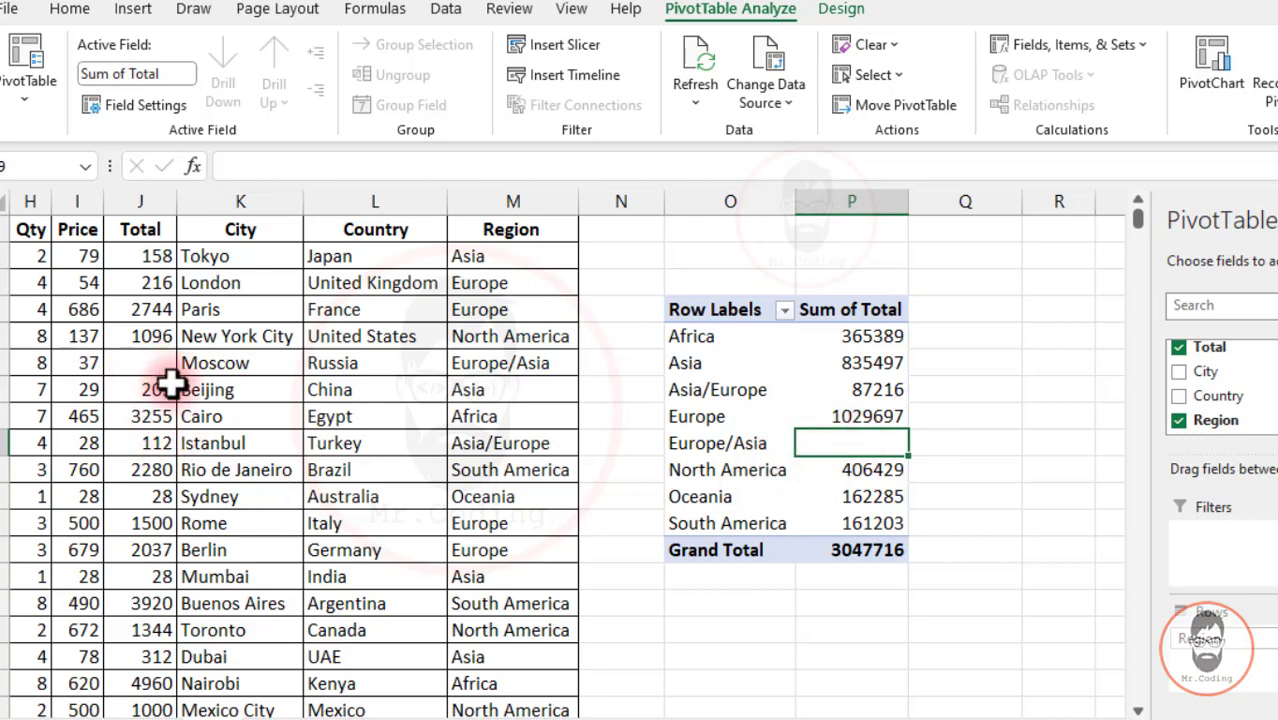
mouse_move(880, 472)
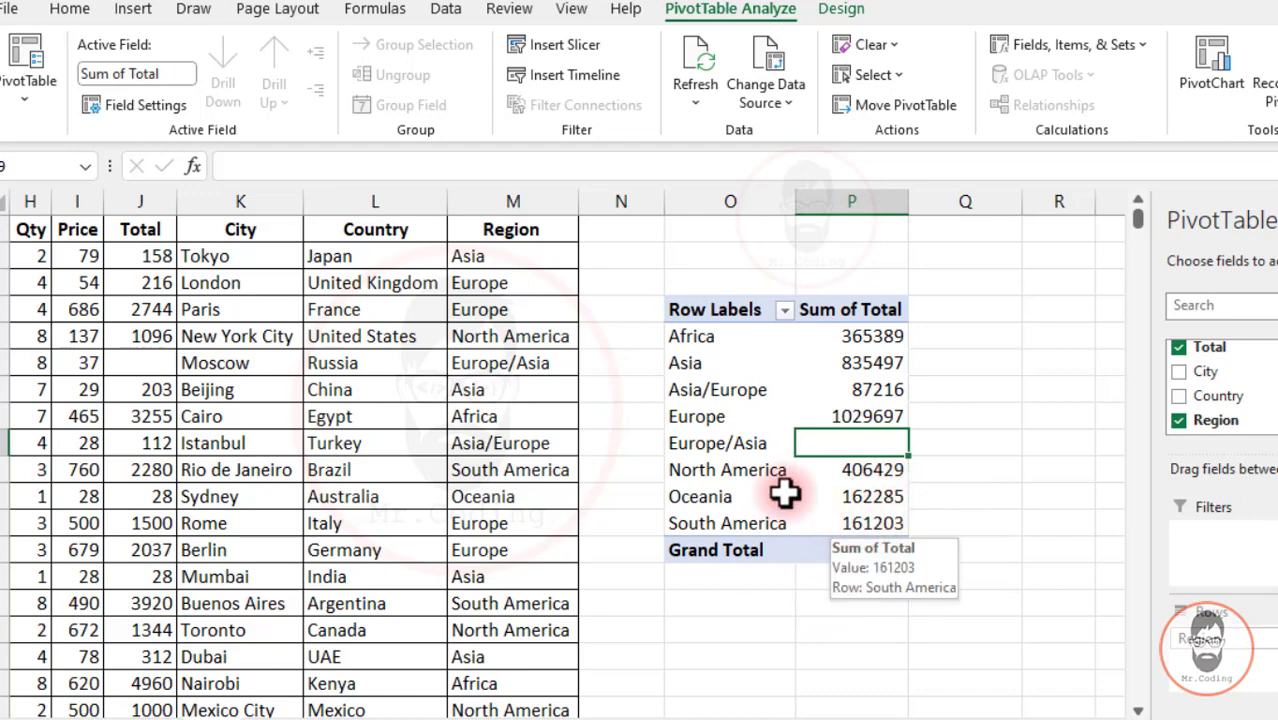
right_click(756, 368)
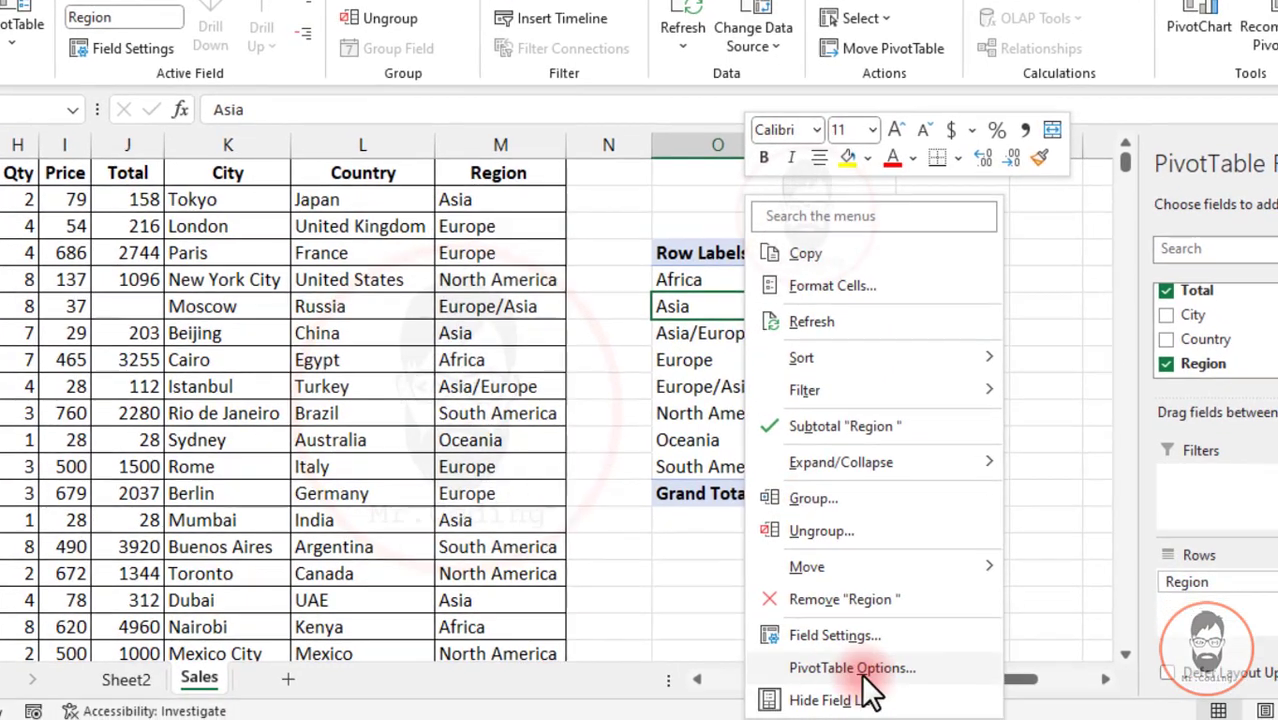
click(858, 696)
drag(540, 10, 405, 0)
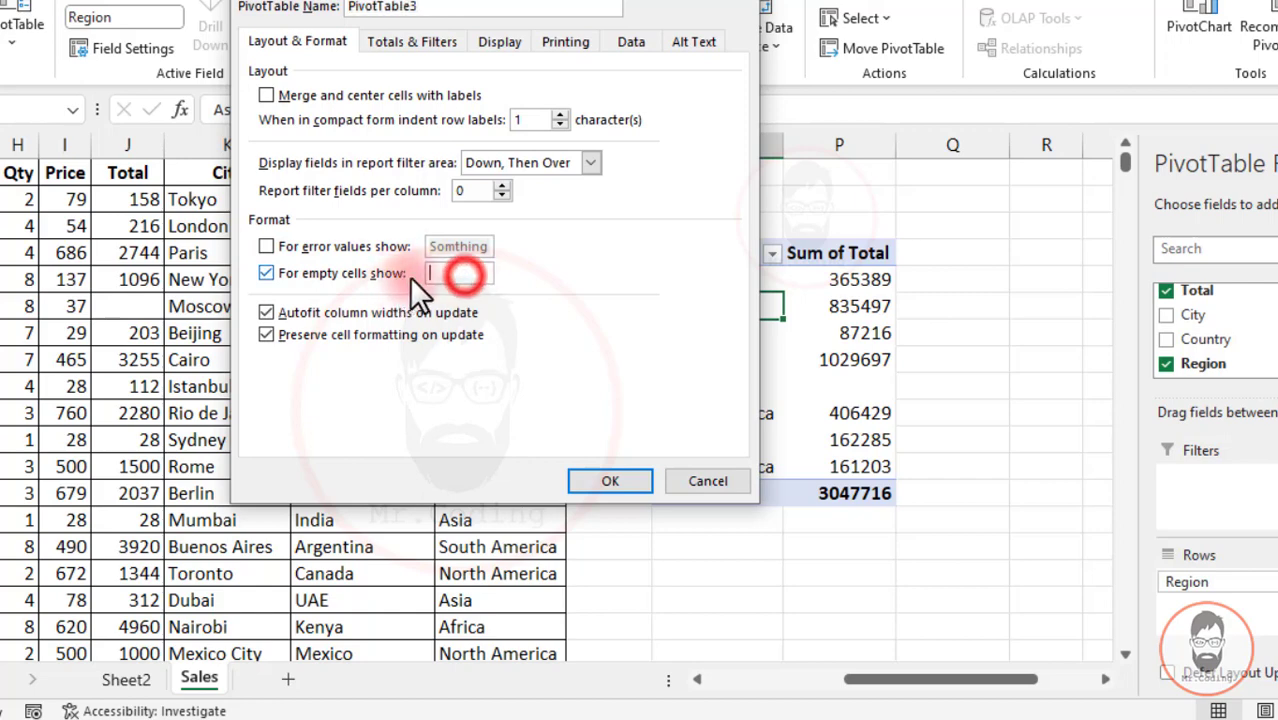
click(460, 278)
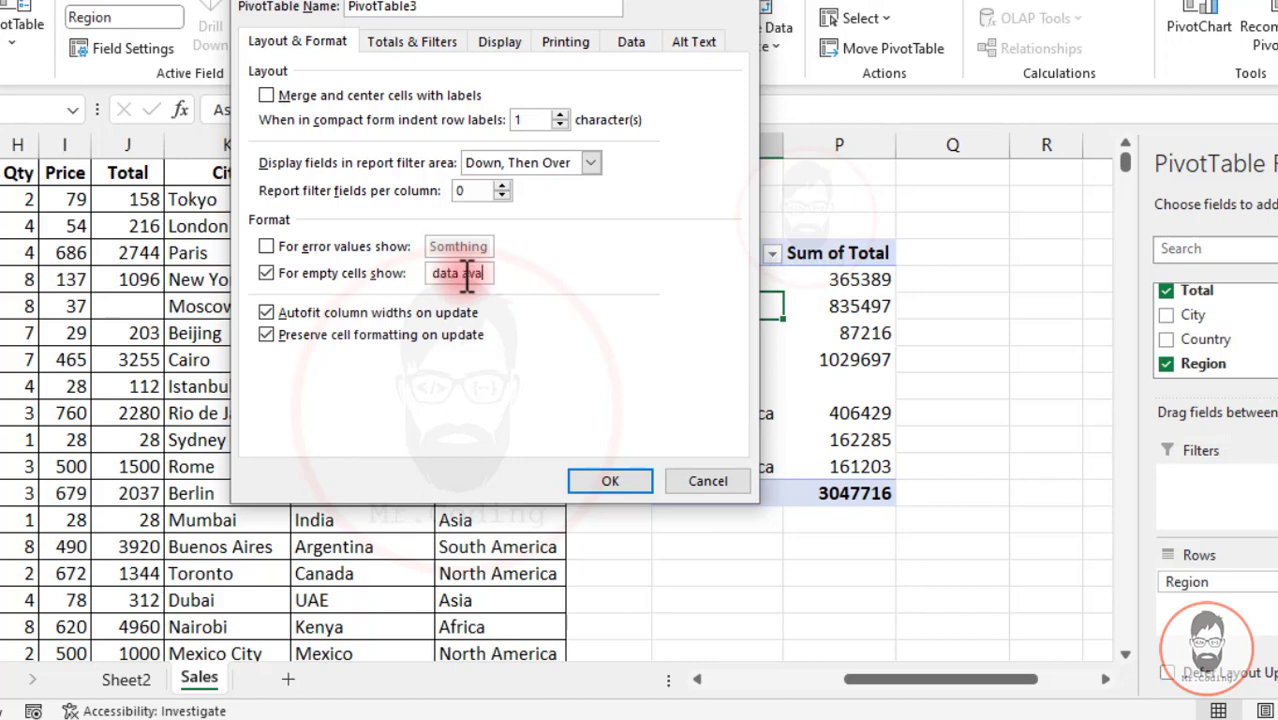
click(619, 482)
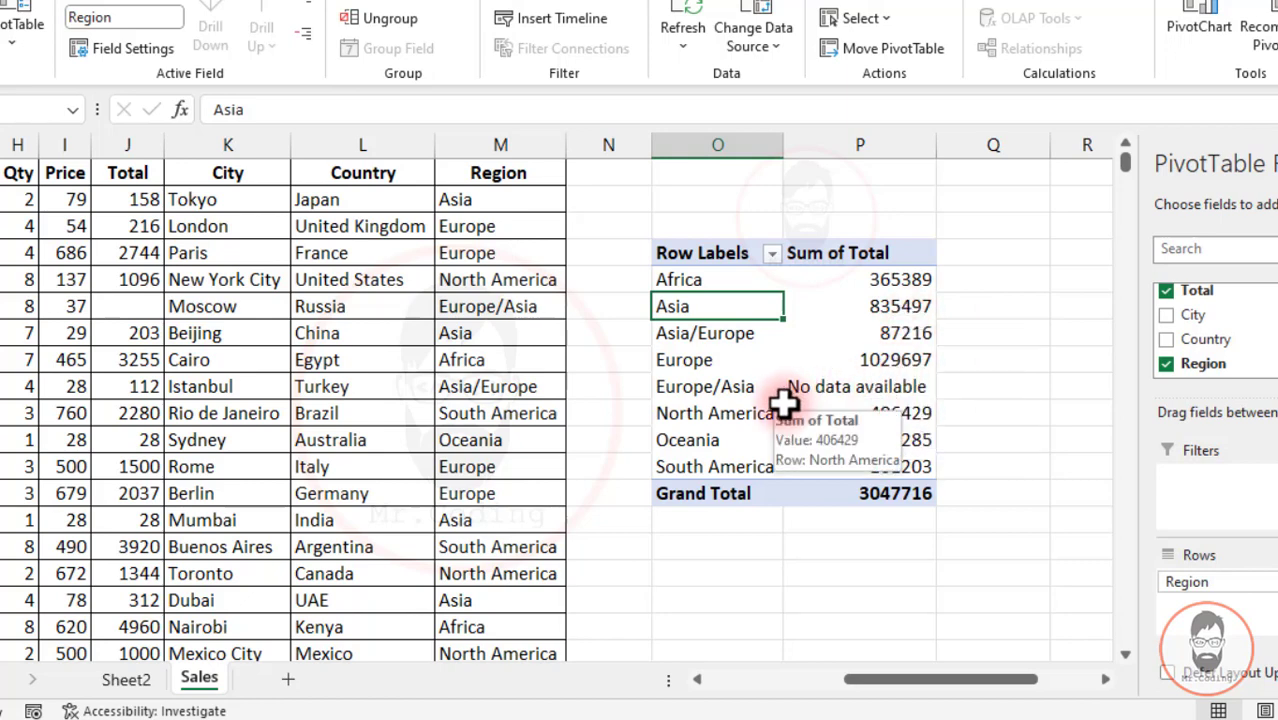
right_click(708, 362)
click(790, 667)
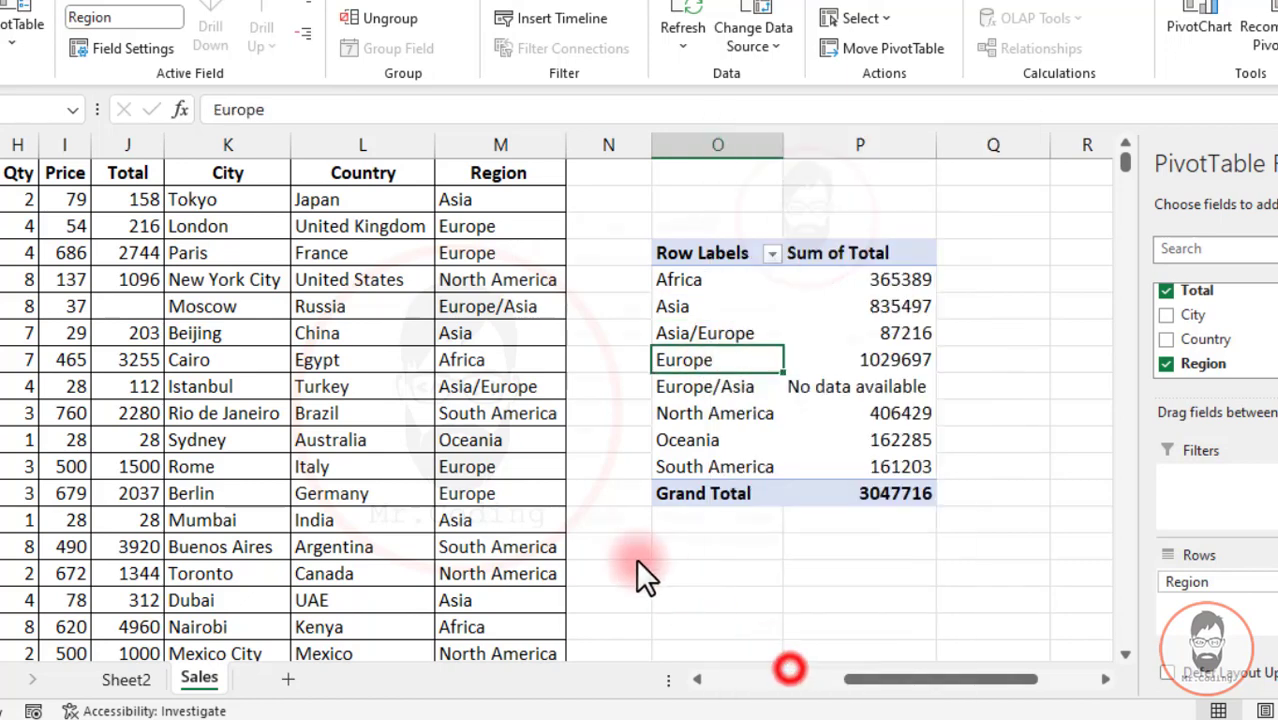
drag(728, 180, 532, 0)
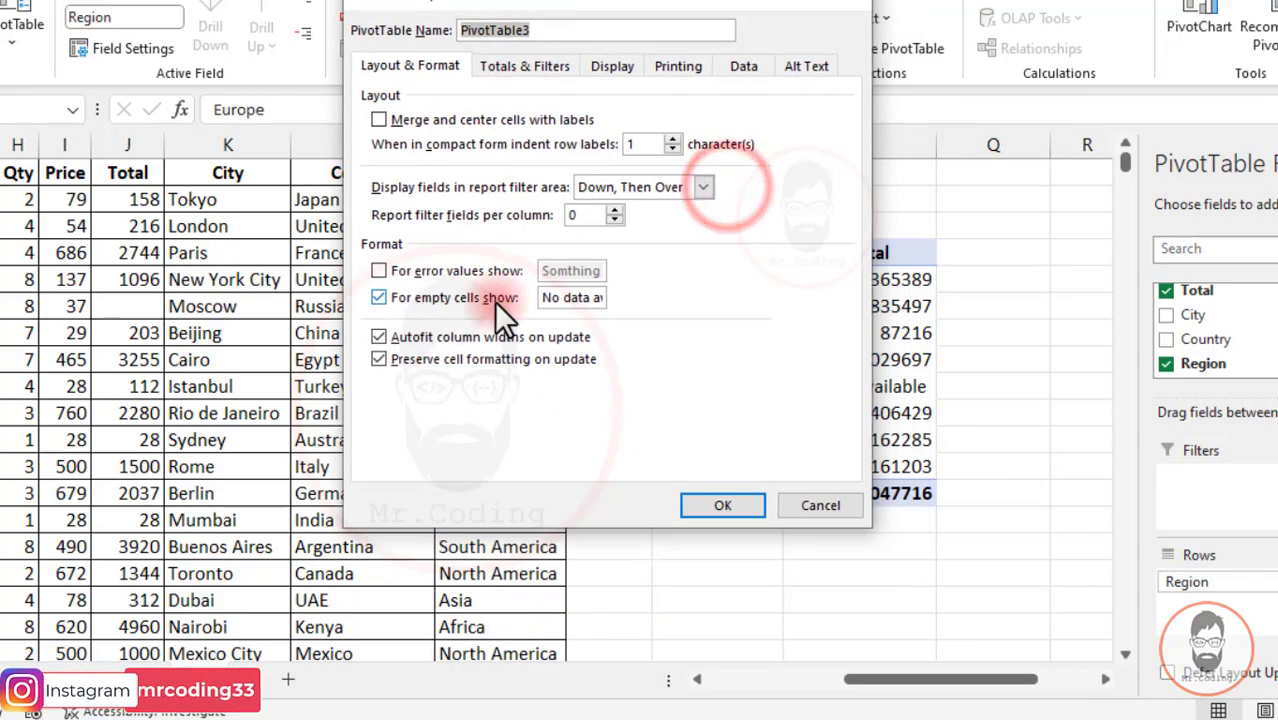
drag(553, 297, 660, 300)
key(BackSpace)
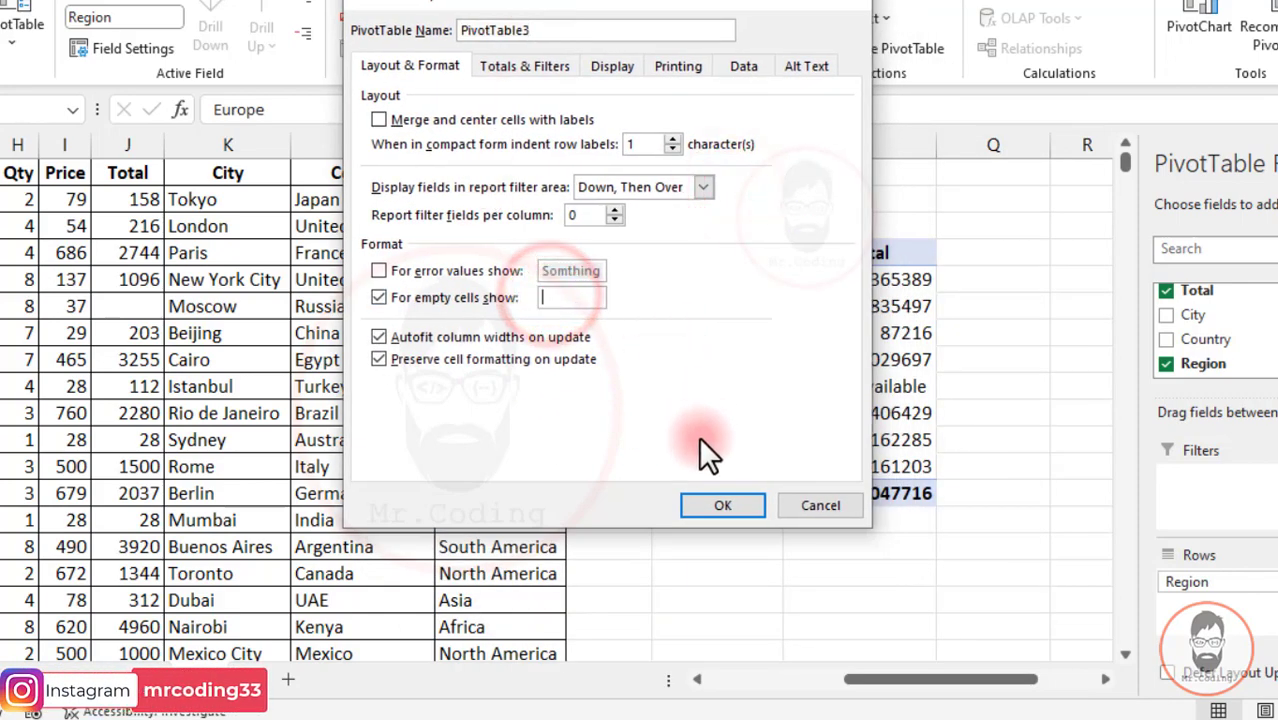
click(718, 506)
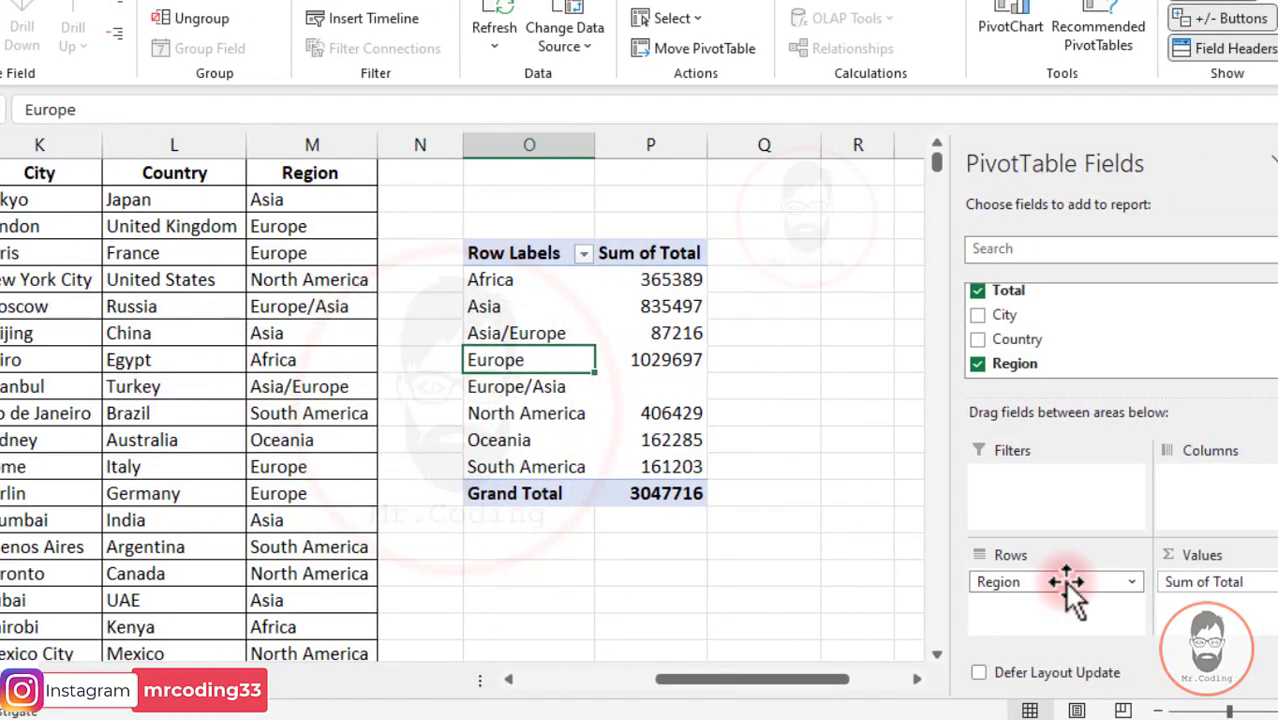
- Move Region to Filters, add Name to Rows, and filter the pivot to Asia
drag(1065, 582, 1051, 497)
scroll(1028, 325, up, 3)
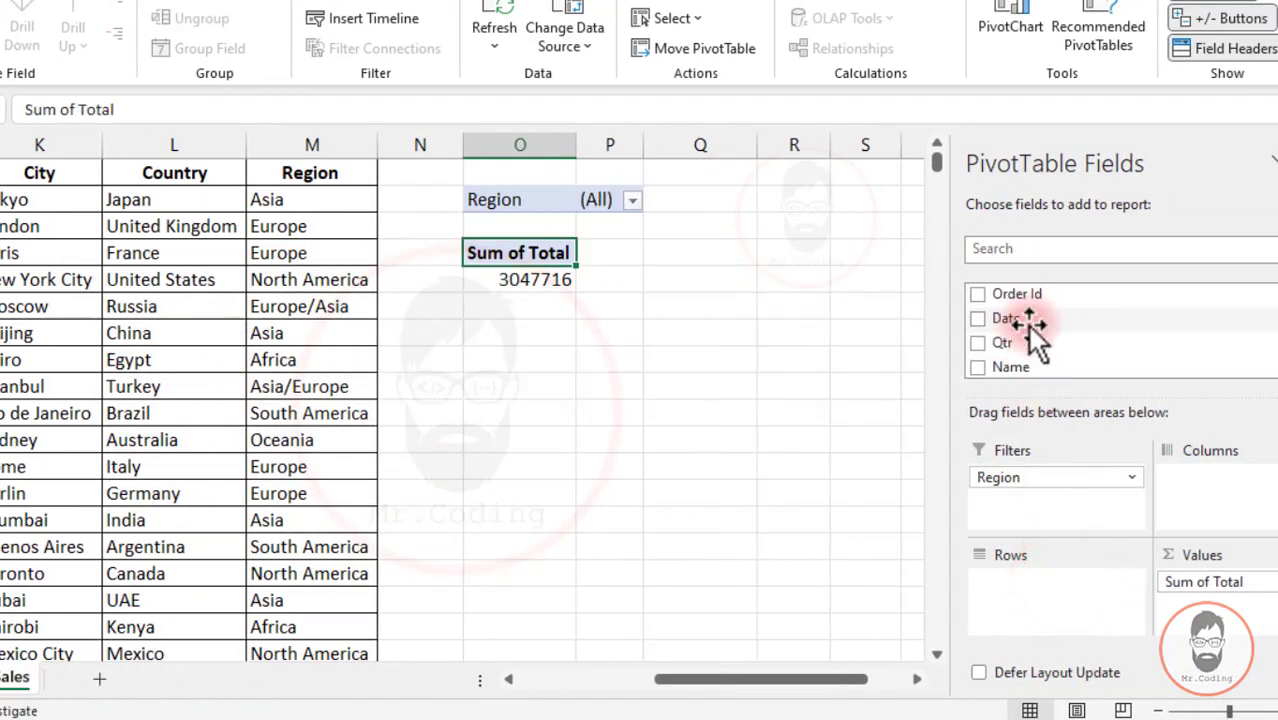
drag(1028, 366, 1020, 583)
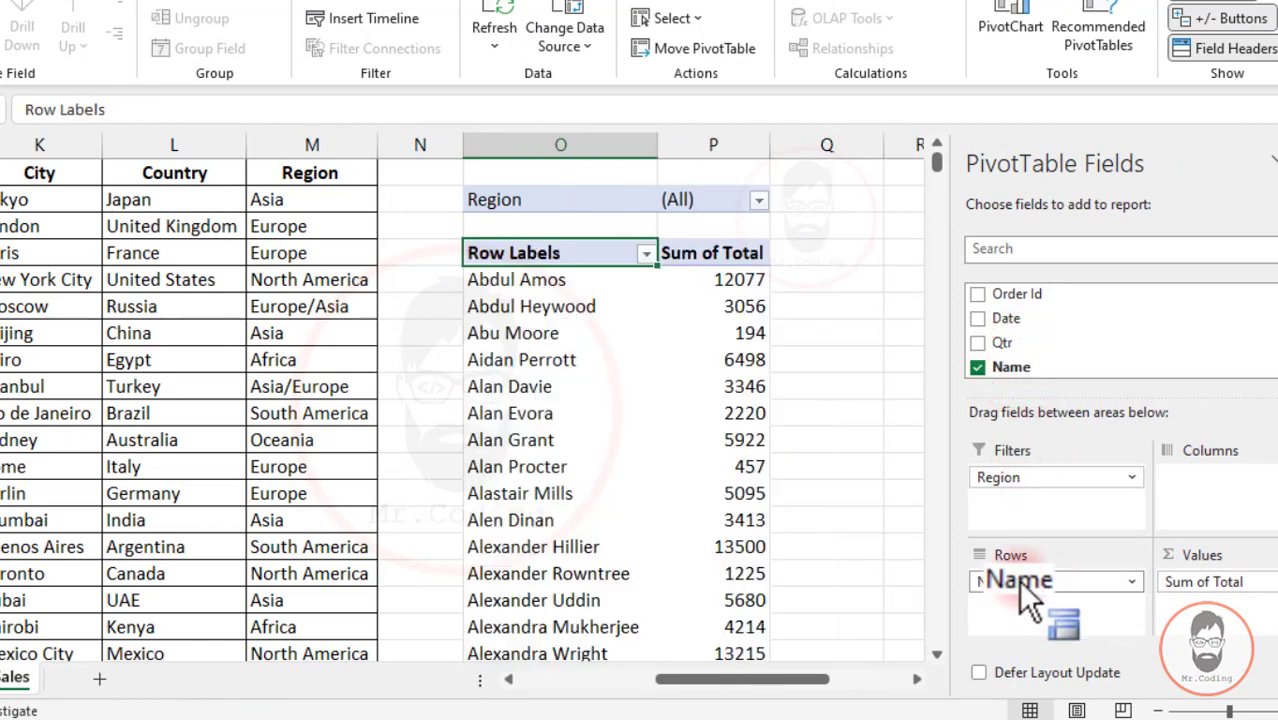
click(759, 200)
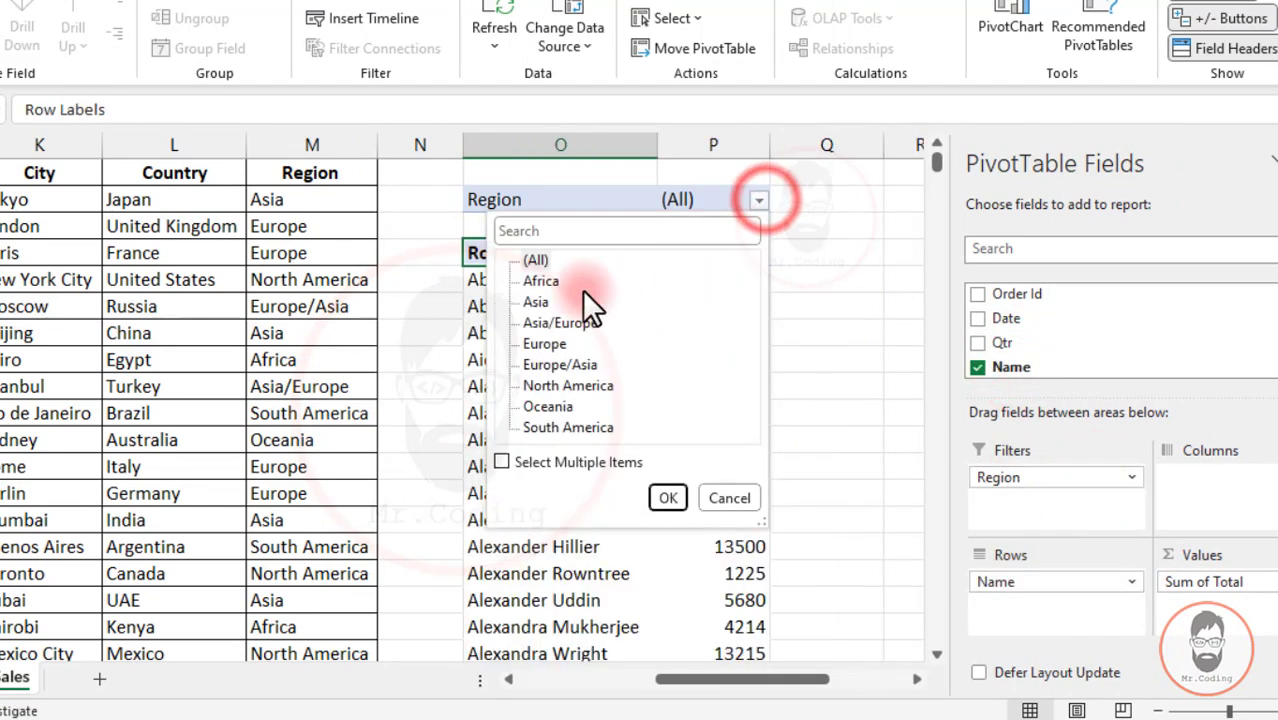
click(673, 495)
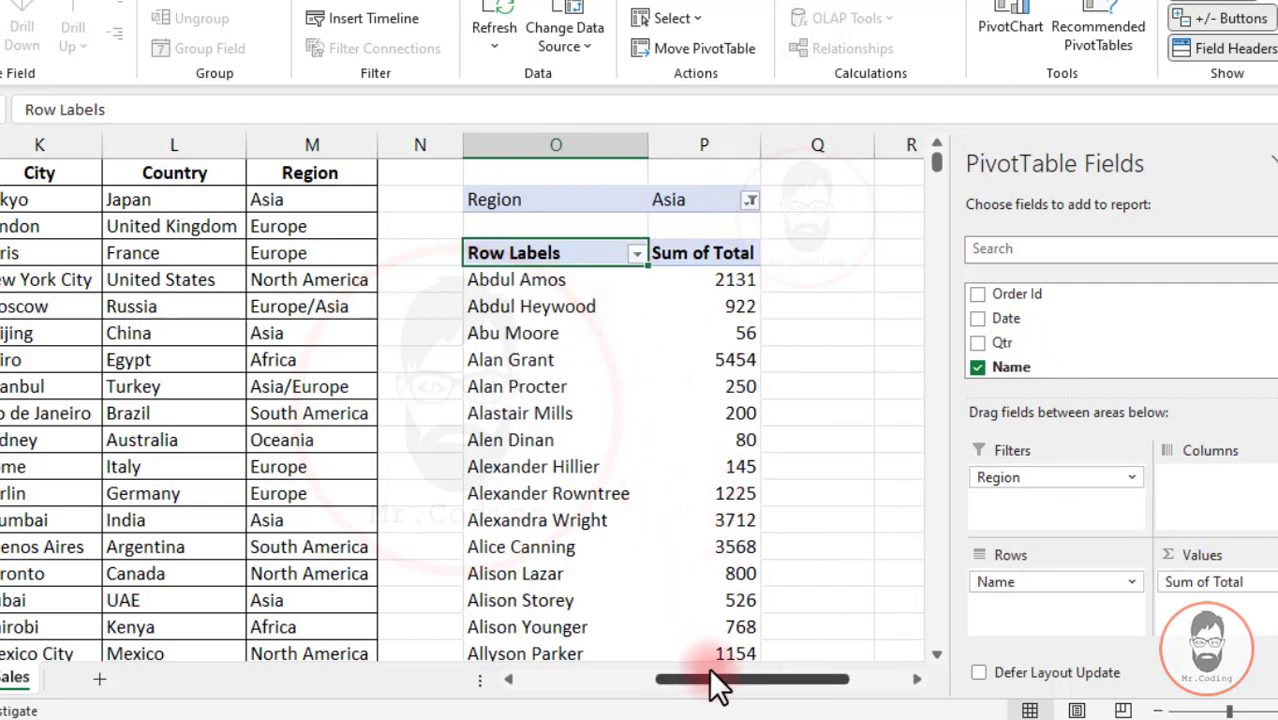
drag(806, 679, 851, 679)
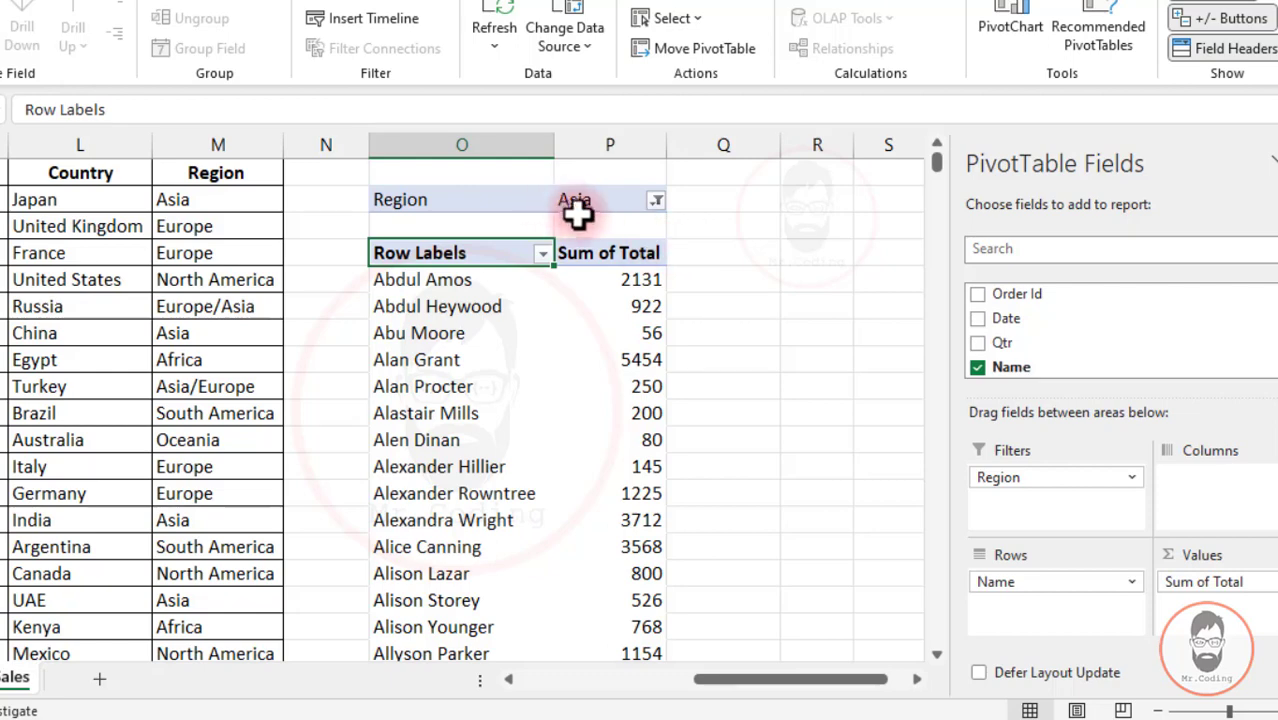
- Switch the Region filter to Europe, then back to Asia
click(656, 201)
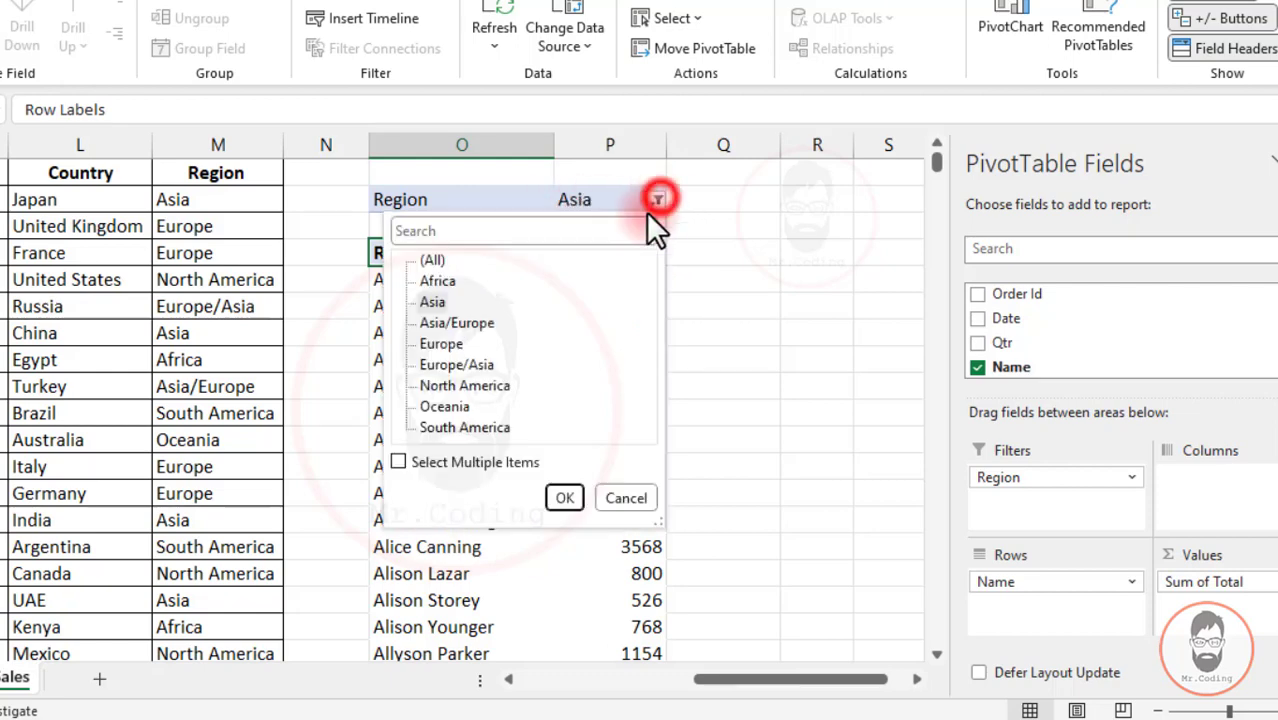
click(446, 343)
click(565, 498)
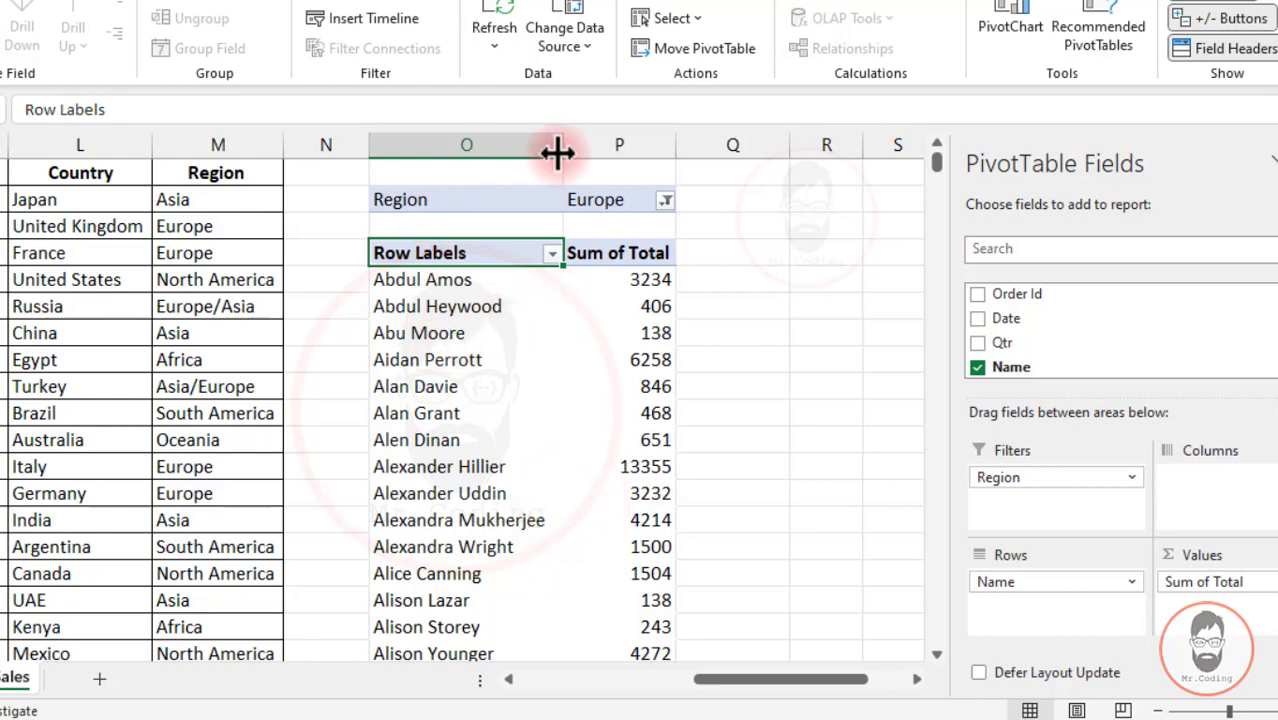
click(398, 138)
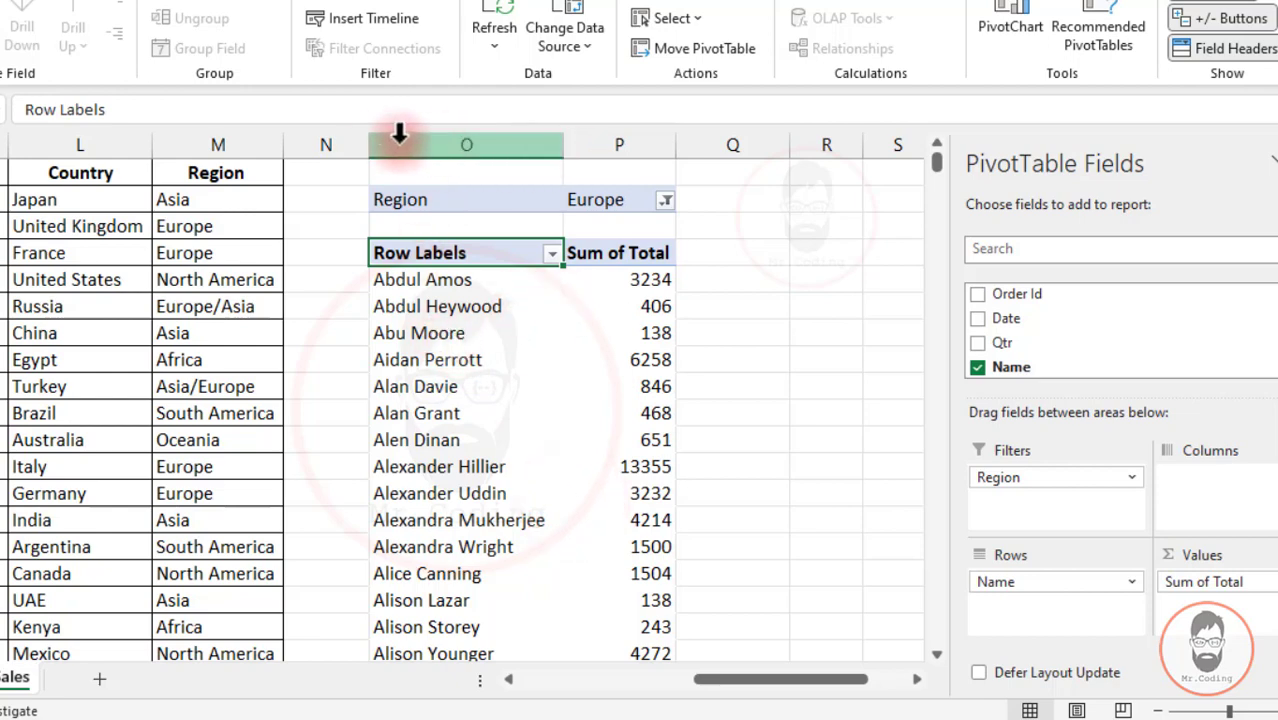
click(664, 201)
click(441, 302)
click(574, 498)
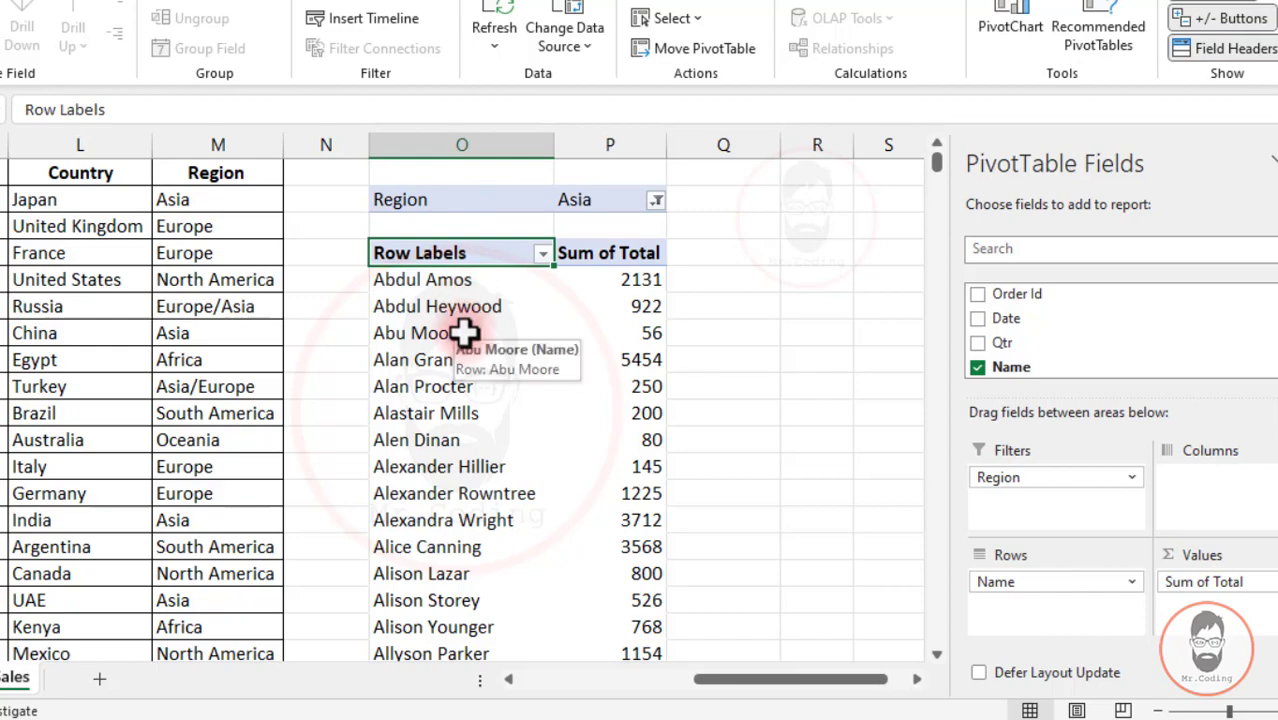
- Change the first name in source cell D2 to a different name
scroll(465, 335, down, 2)
scroll(465, 335, down, 4)
scroll(465, 335, down, 5)
scroll(465, 335, up, 8)
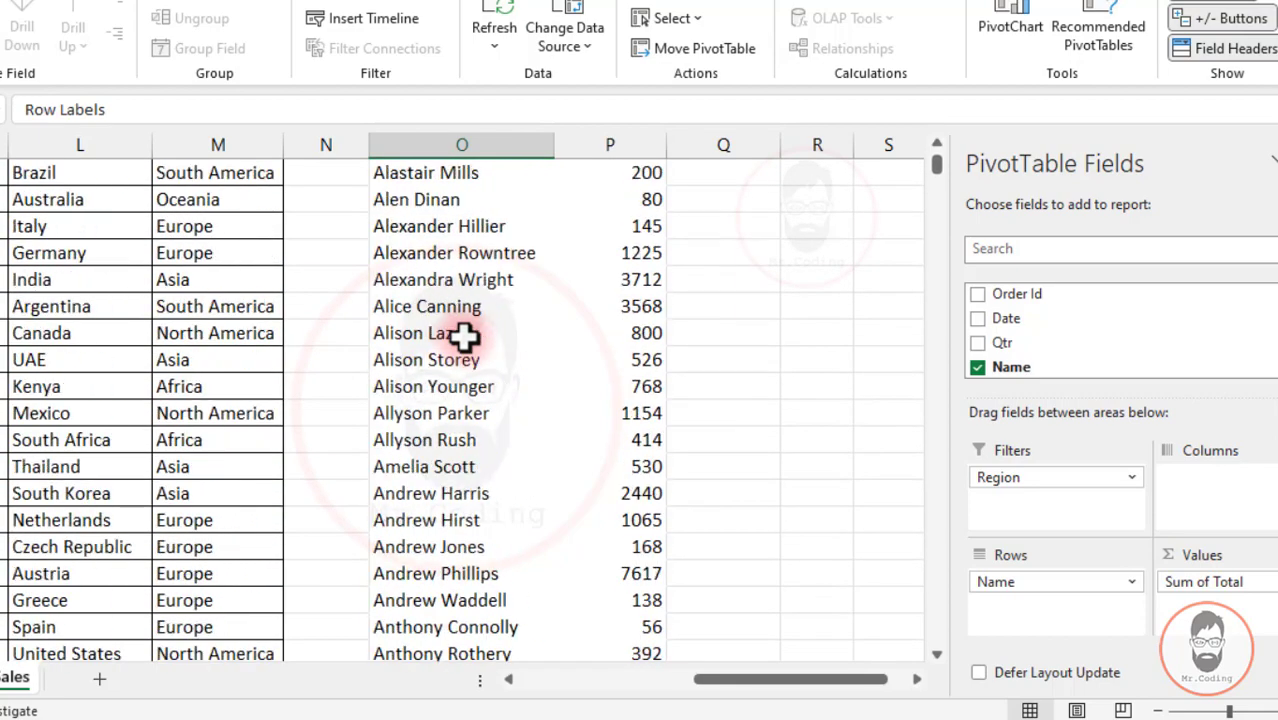
scroll(465, 335, up, 3)
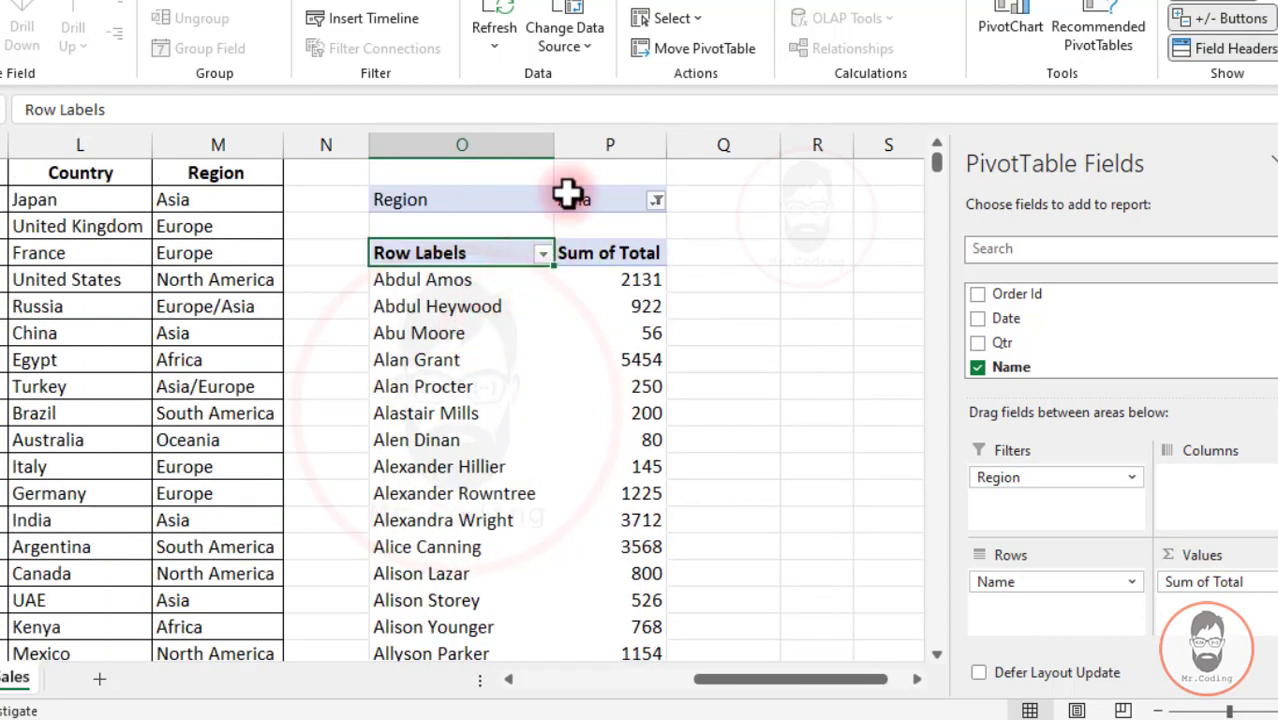
click(455, 378)
drag(765, 680, 590, 680)
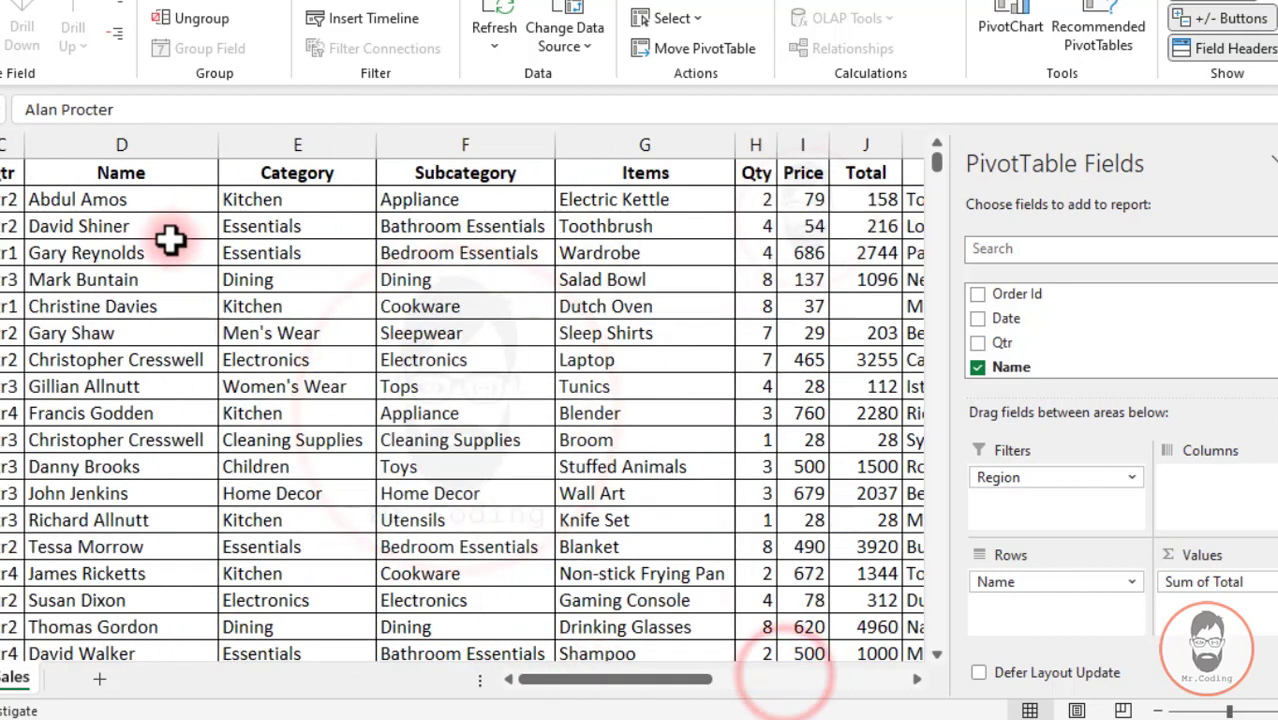
click(167, 202)
text(AAAAAAAAAAAAAAAA)
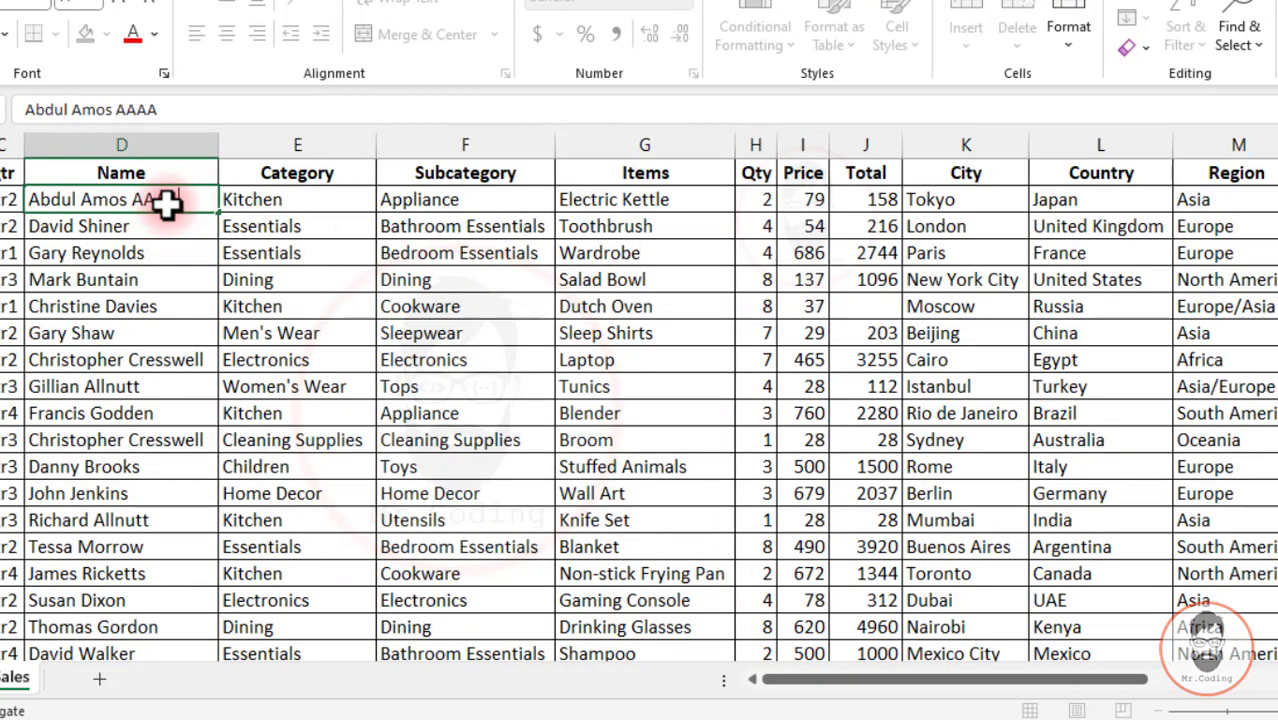
click(148, 257)
- Refresh the pivot so the first name drops to 1973 and a renamed 158 entry appears
drag(836, 680, 1062, 681)
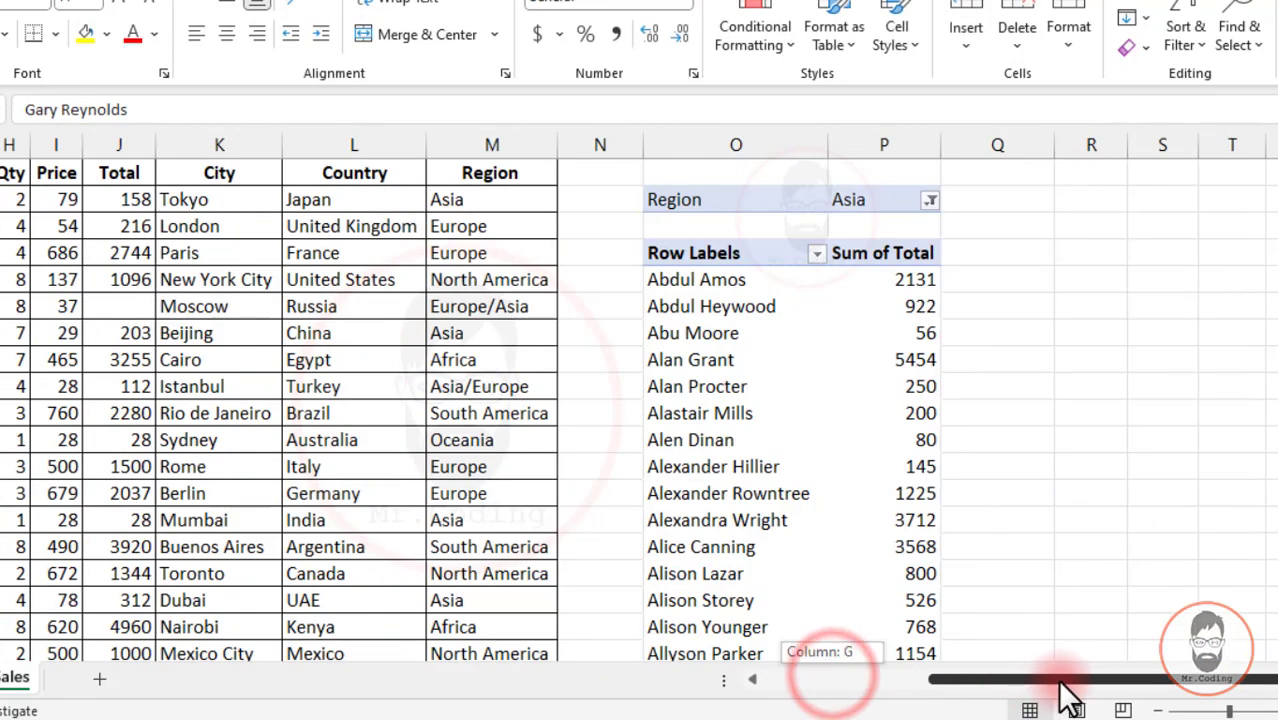
click(790, 333)
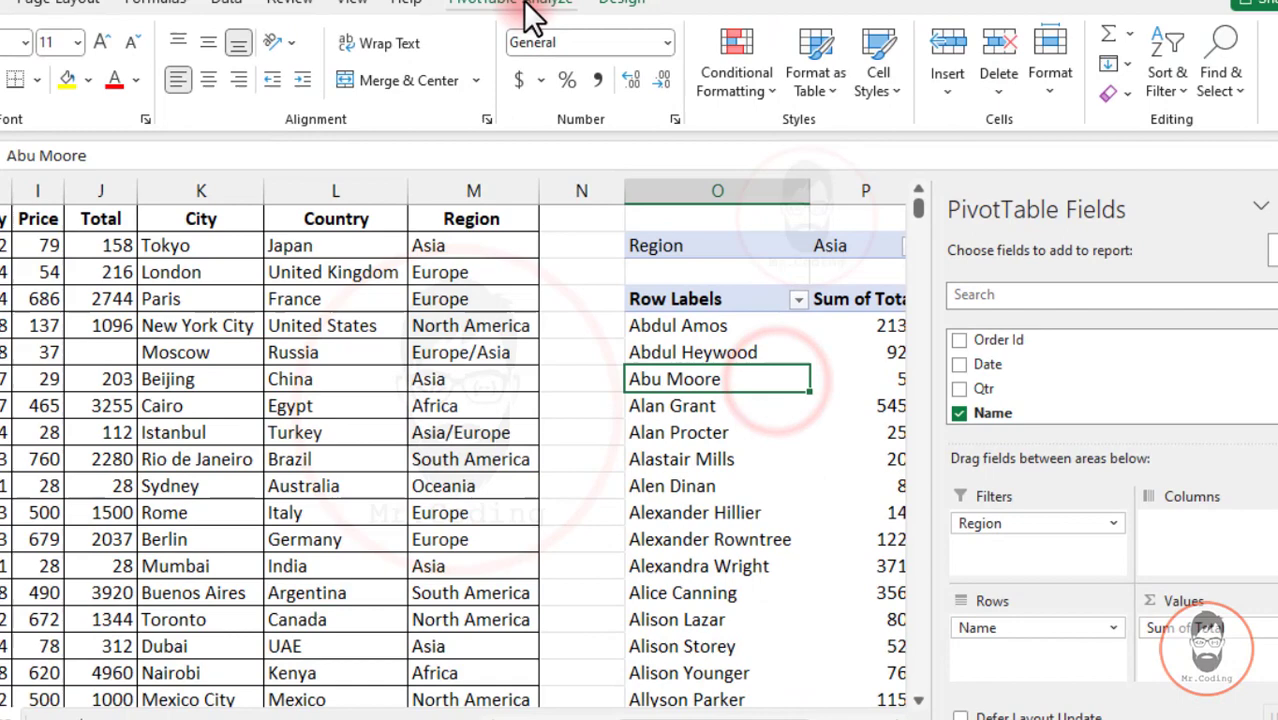
click(515, 15)
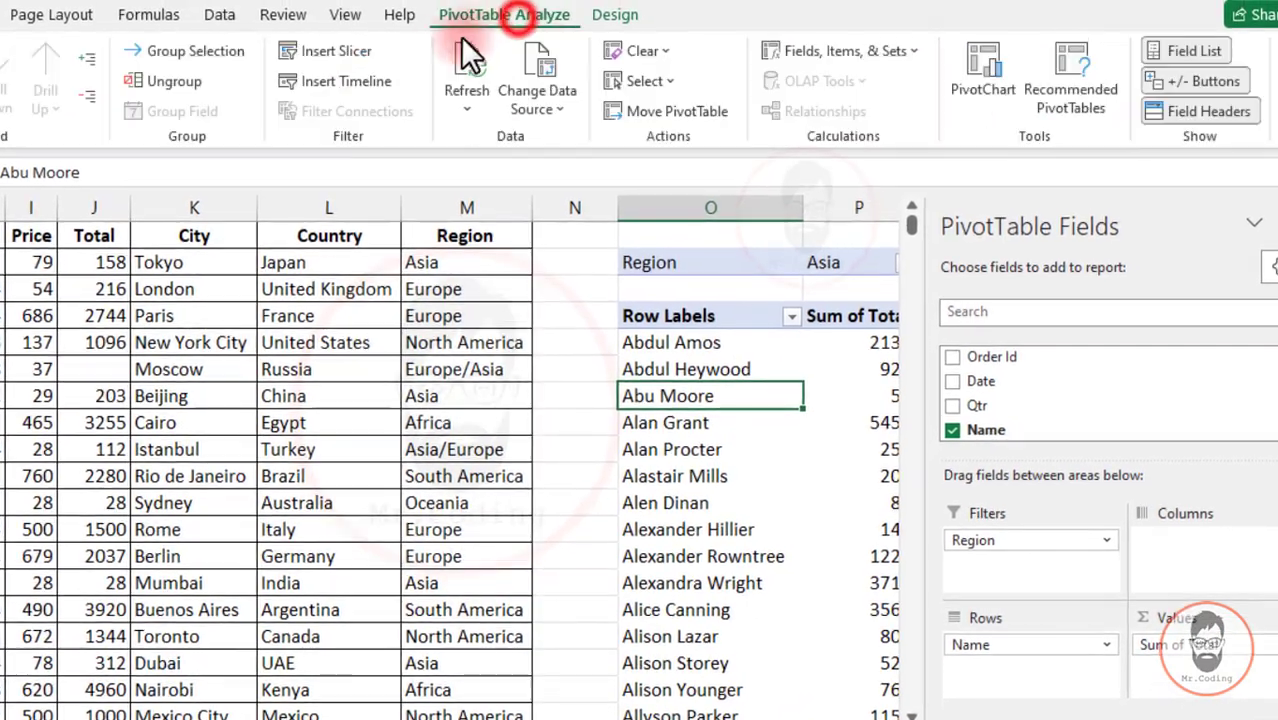
click(466, 60)
drag(625, 716, 662, 716)
scroll(385, 380, down, 4)
scroll(385, 380, down, 3)
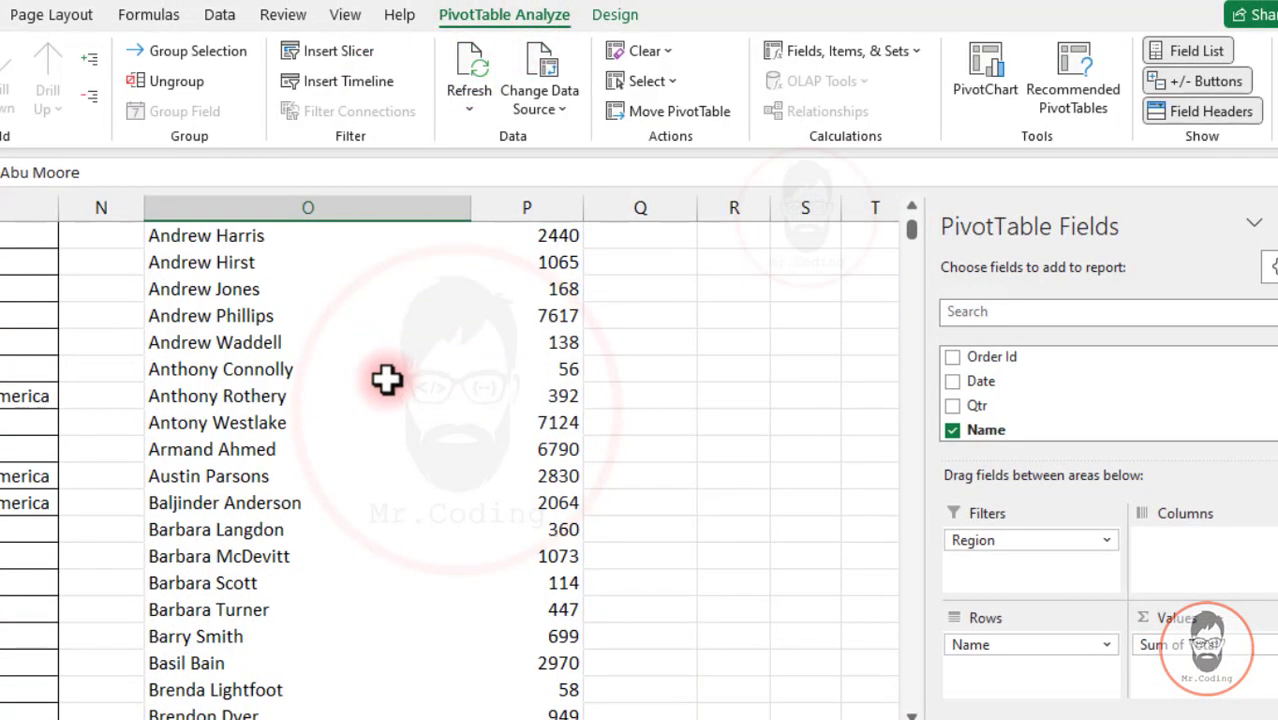
scroll(385, 380, up, 3)
scroll(385, 380, up, 4)
key(ctrl+Up)
drag(910, 227, 896, 298)
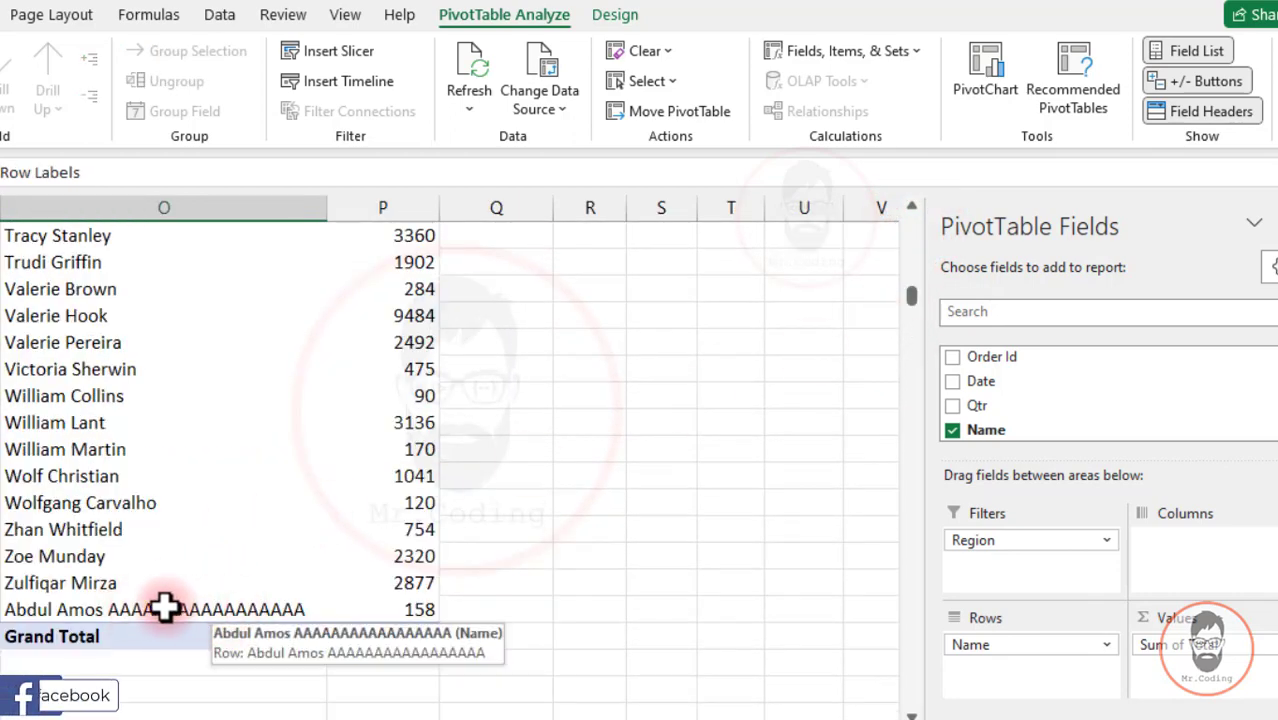
drag(911, 295, 912, 208)
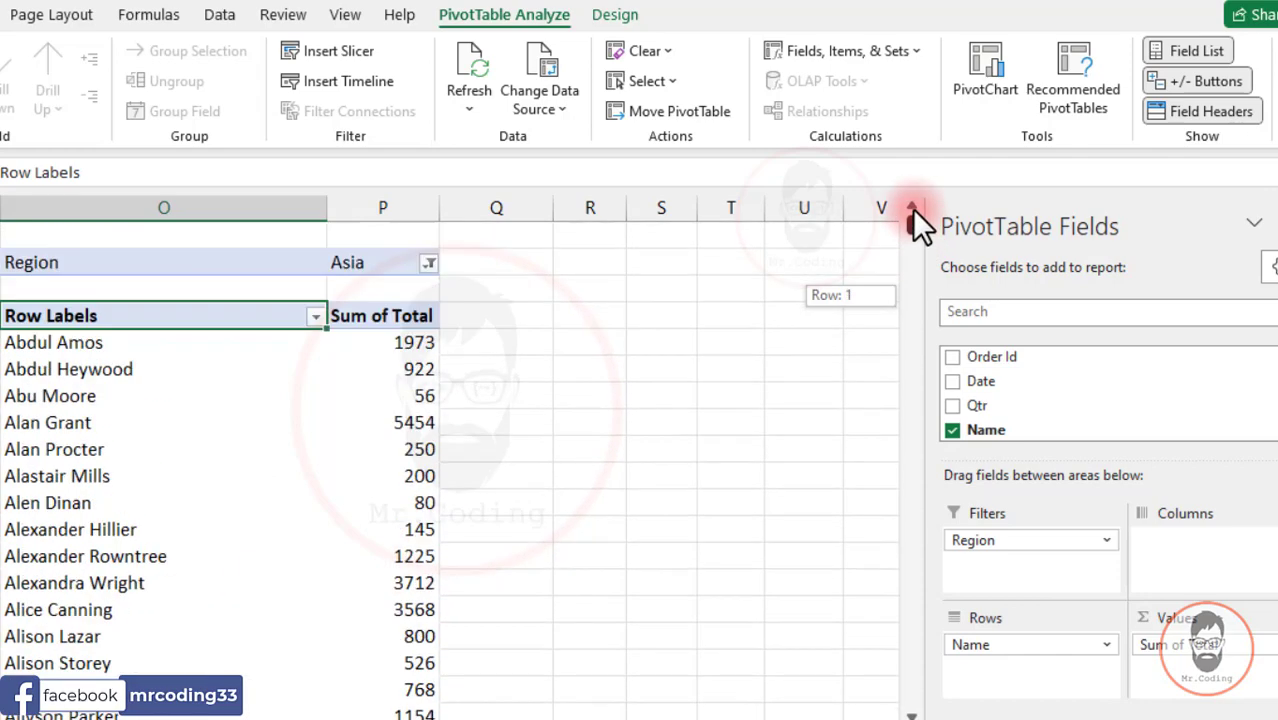
- Set the Region filter to Europe, listing per-name totals starting at 3234
click(428, 262)
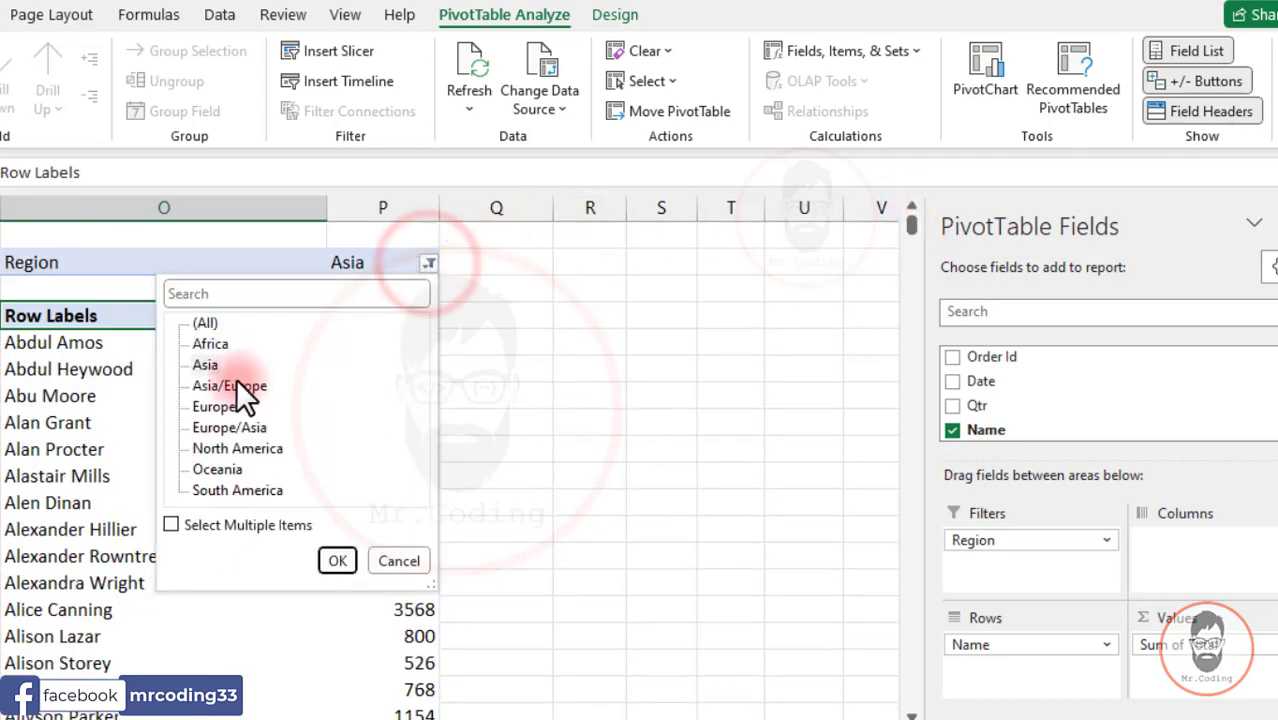
click(218, 404)
click(332, 558)
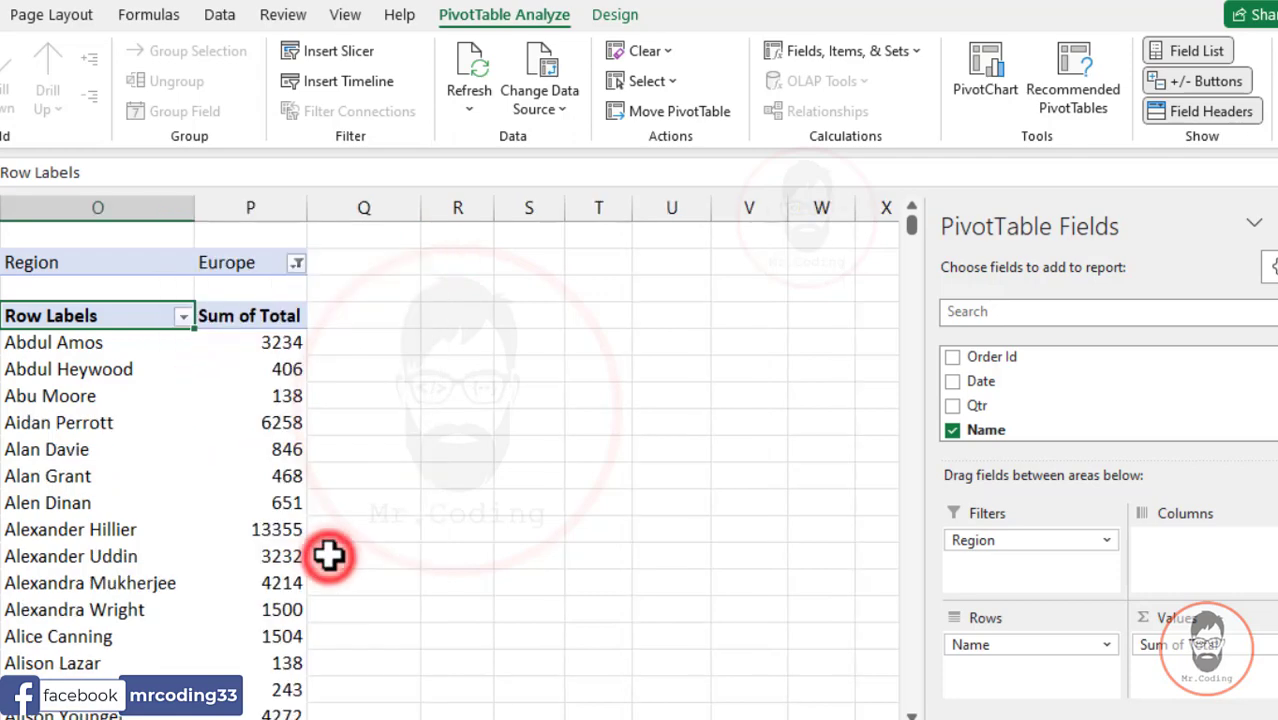
scroll(330, 556, left, 3)
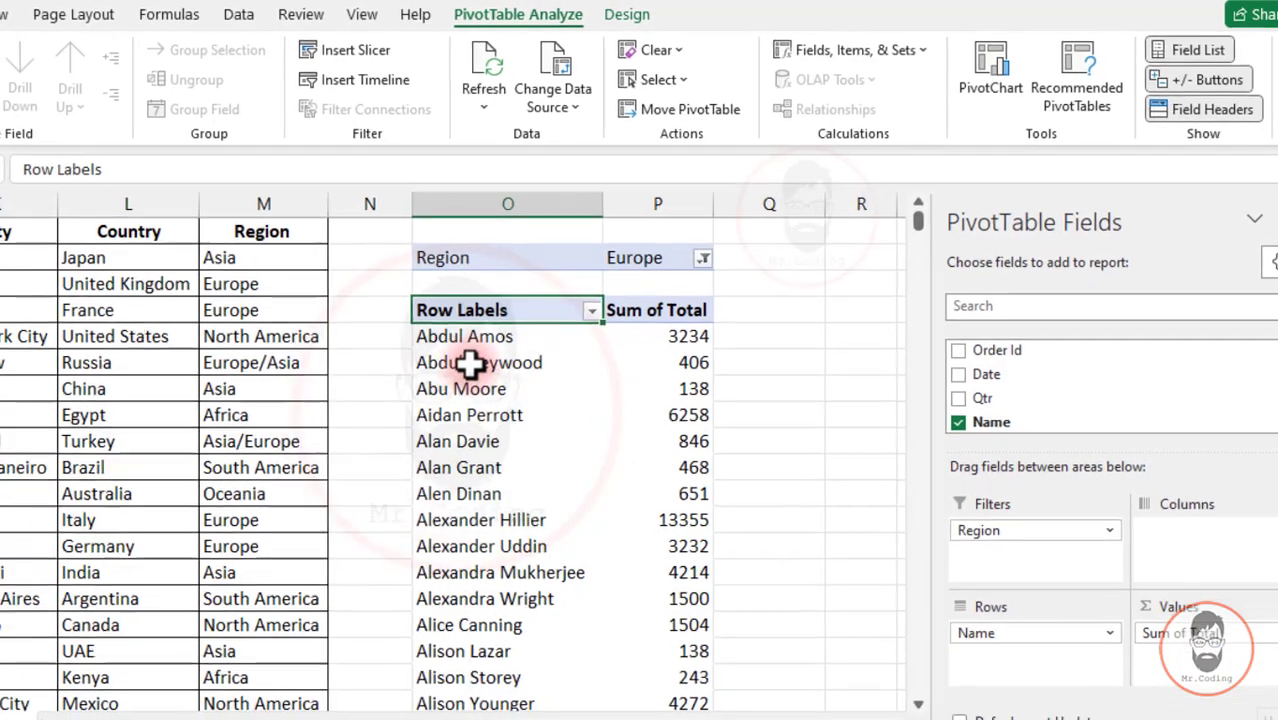
- Turn off Autofit column widths on update in the pivot table's options
right_click(456, 371)
click(620, 671)
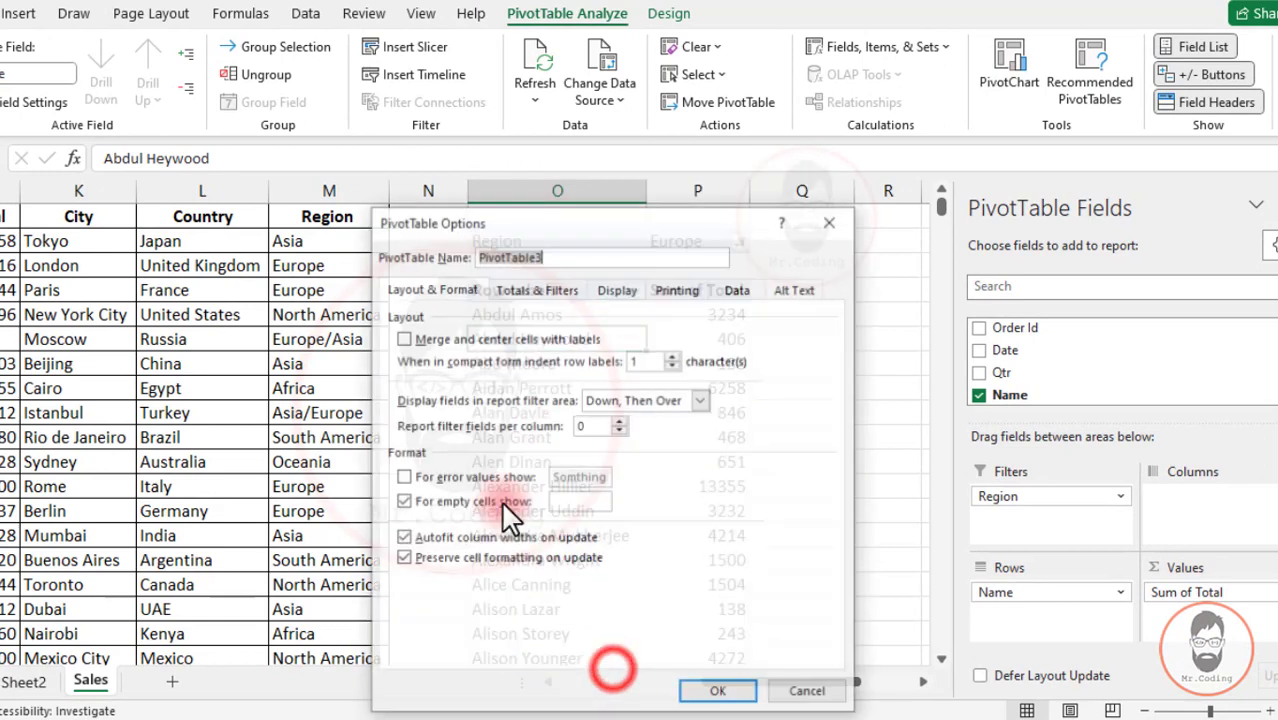
drag(497, 222, 232, 54)
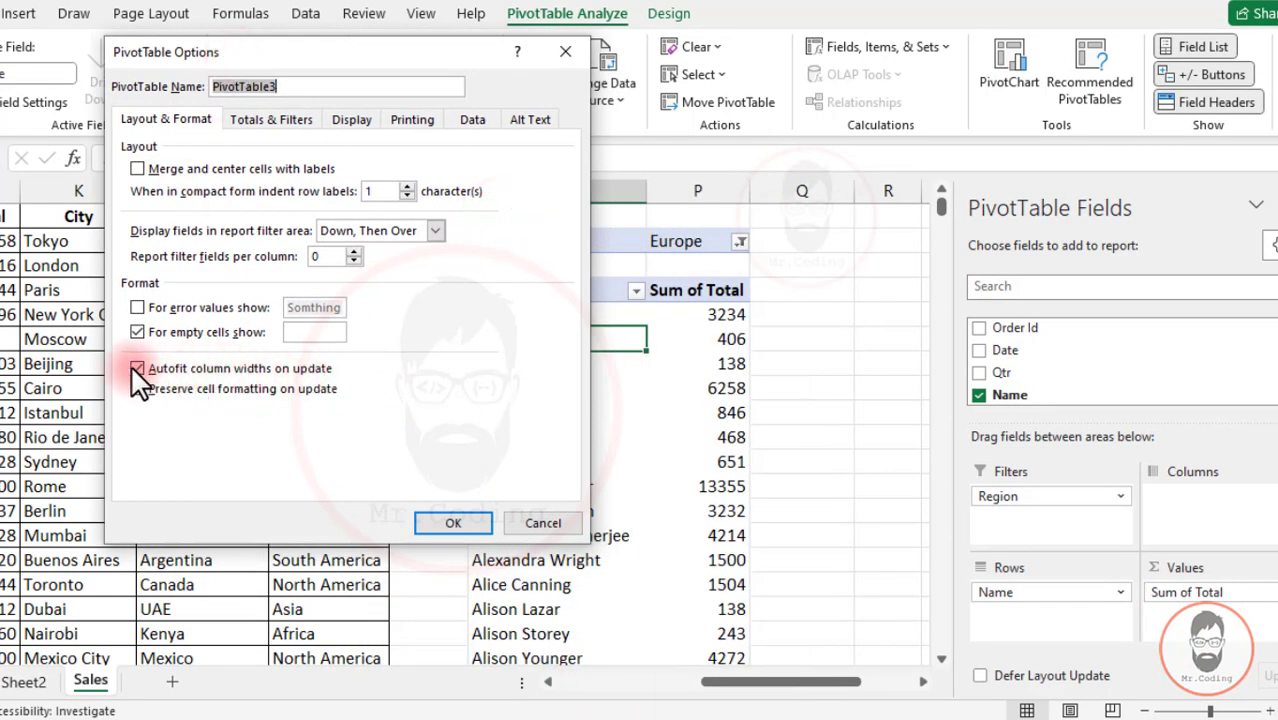
click(451, 520)
- Filter the pivot's Region to Asia, then change it to South America
click(740, 242)
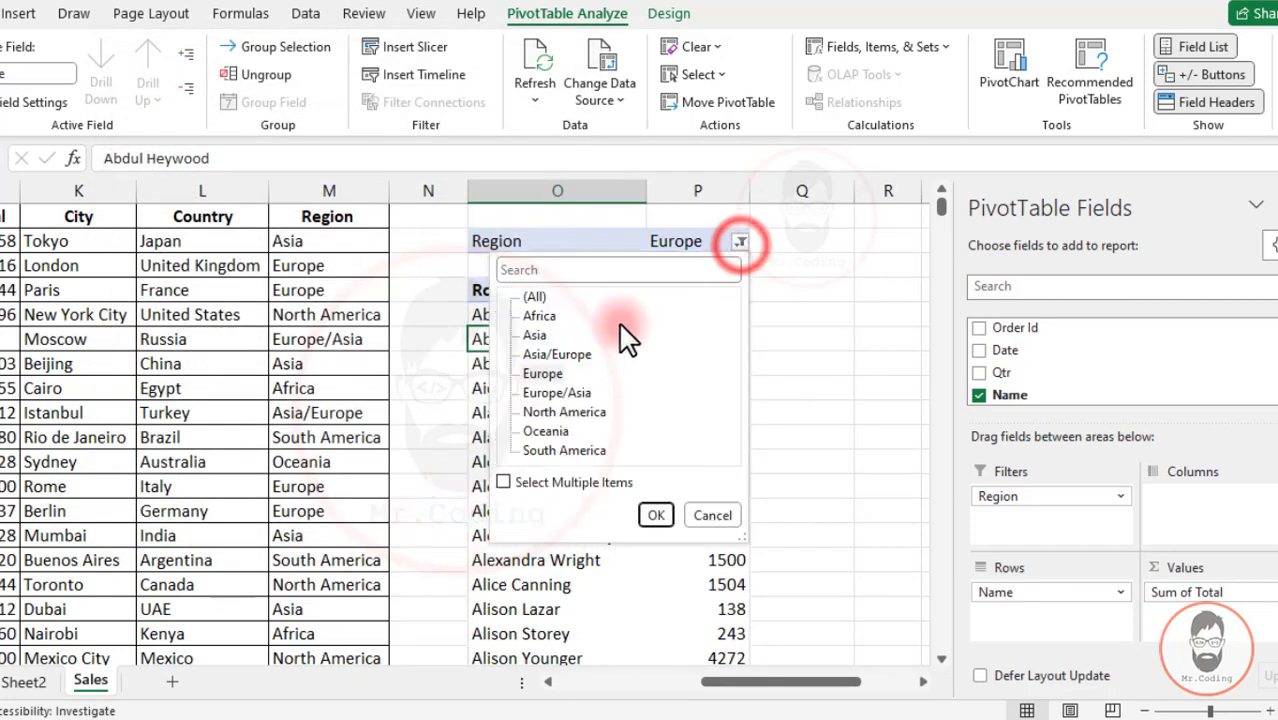
click(537, 334)
click(657, 515)
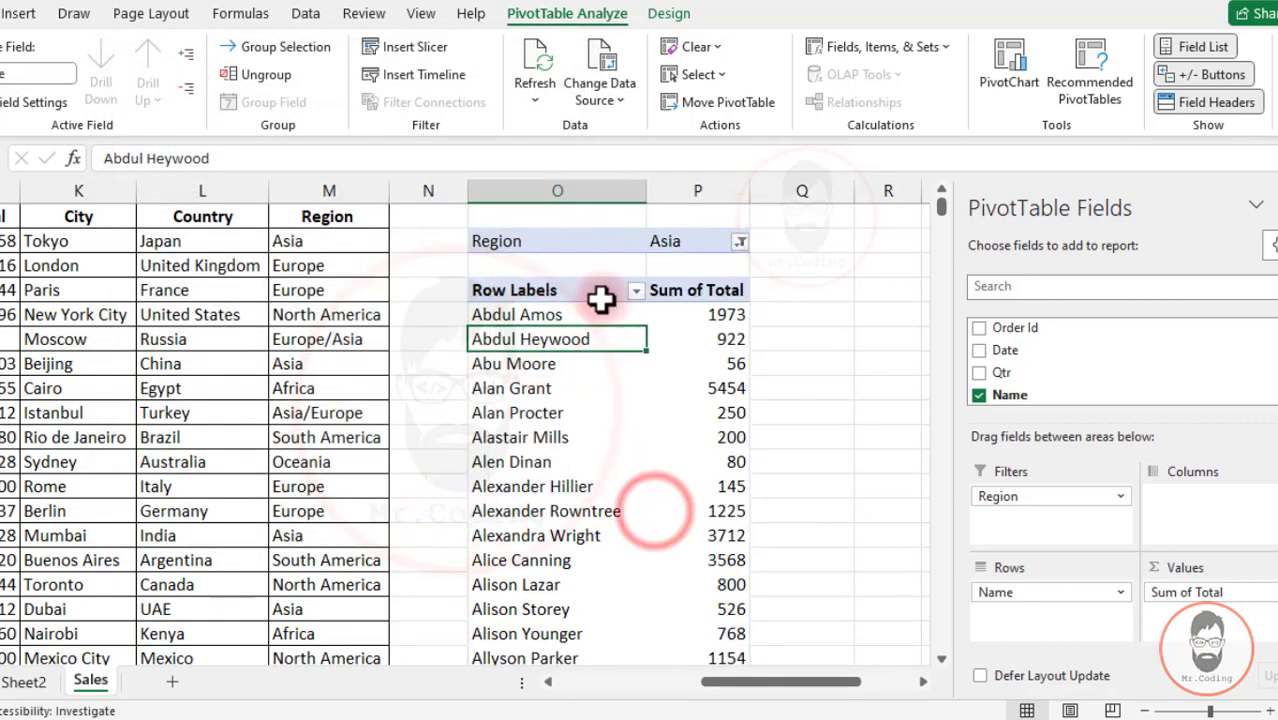
click(740, 242)
click(565, 450)
click(655, 515)
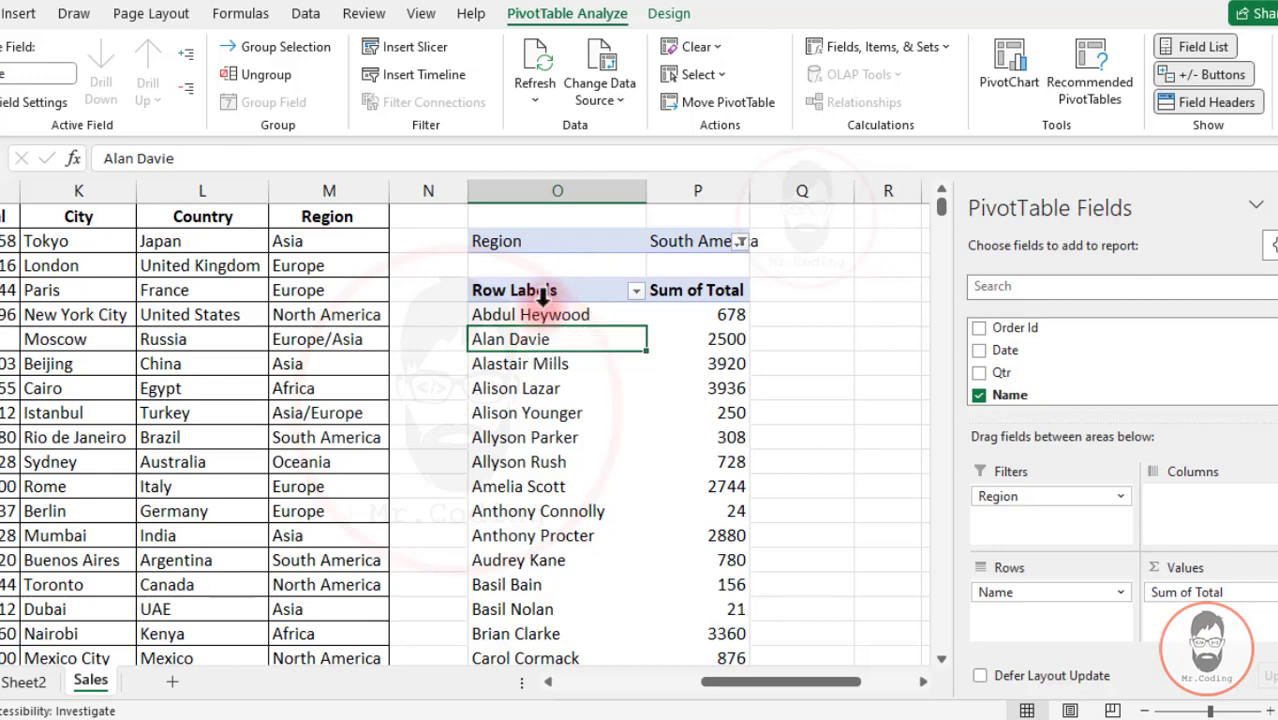
- Turn Autofit column widths on update back on in PivotTable Options
right_click(540, 300)
click(620, 452)
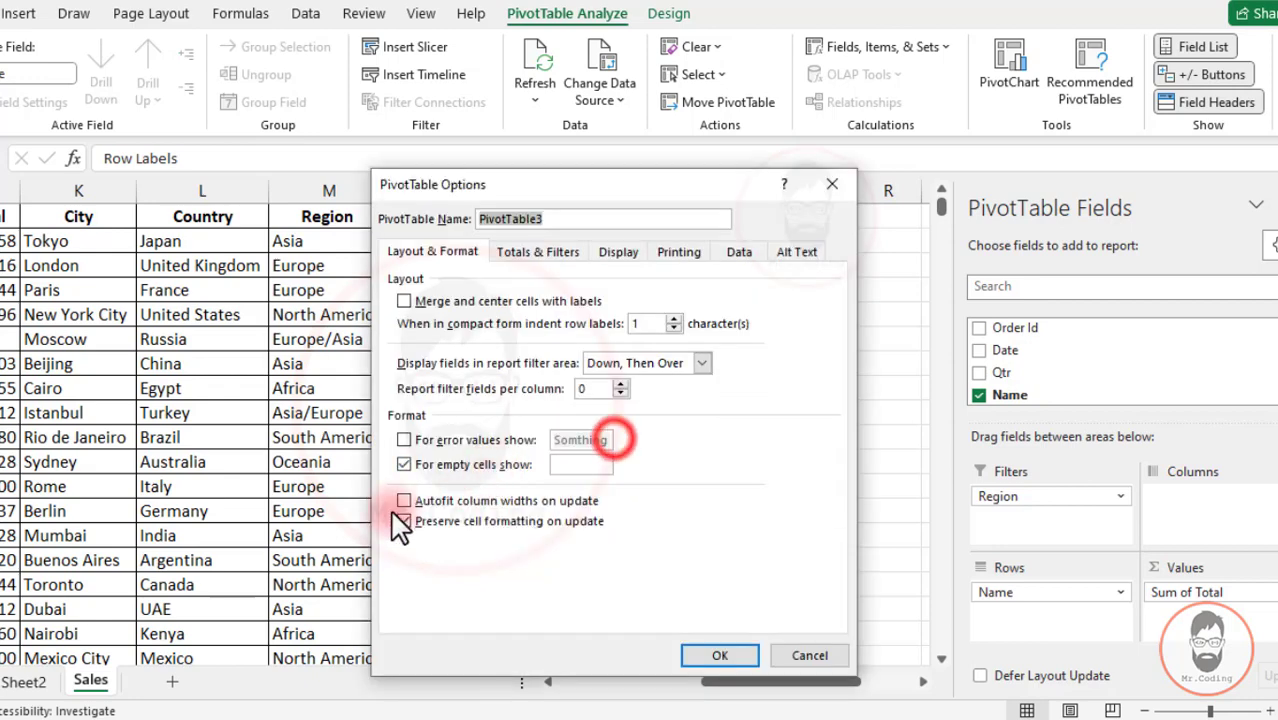
click(404, 500)
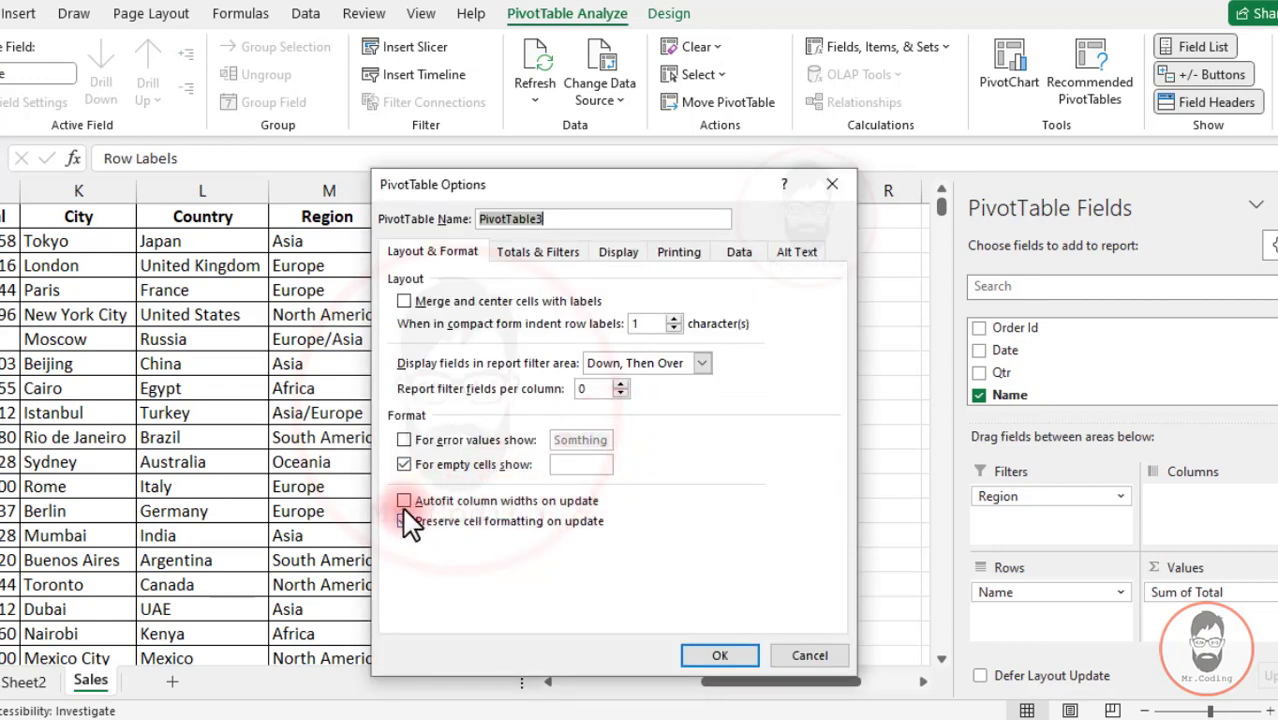
click(720, 655)
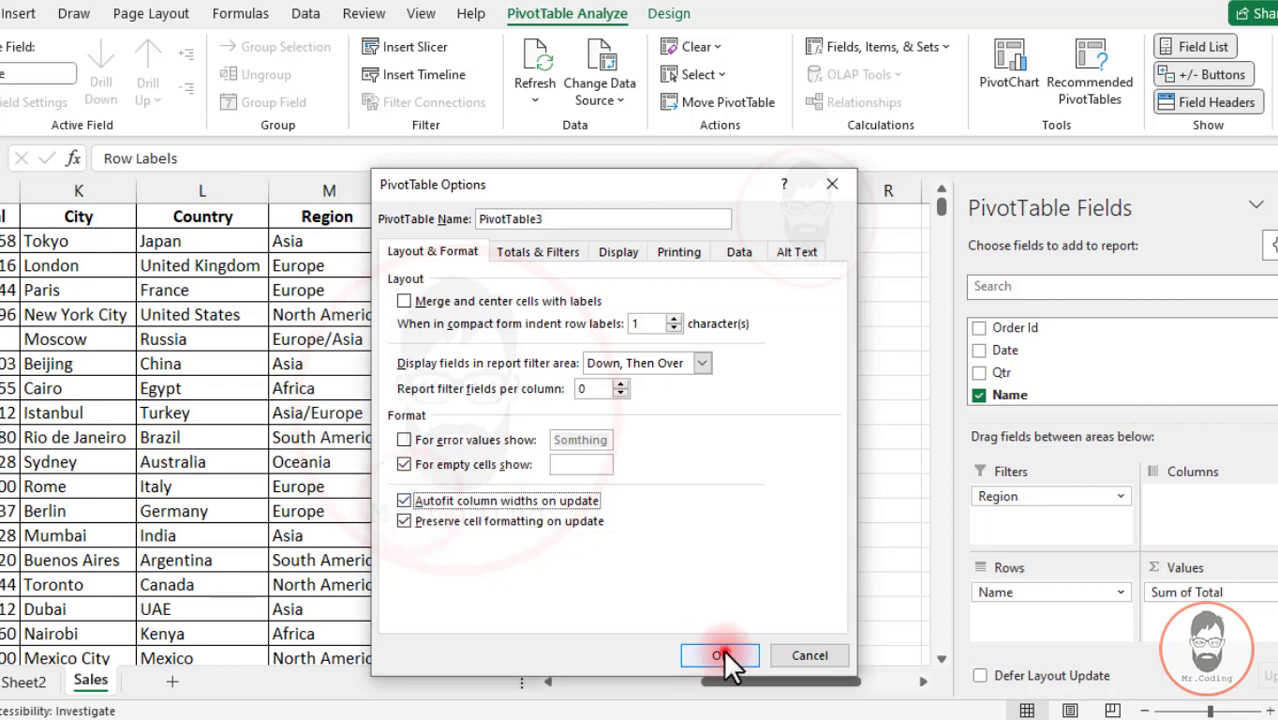
- Set the Region filter to Asia and select the Alan Grant row
click(735, 245)
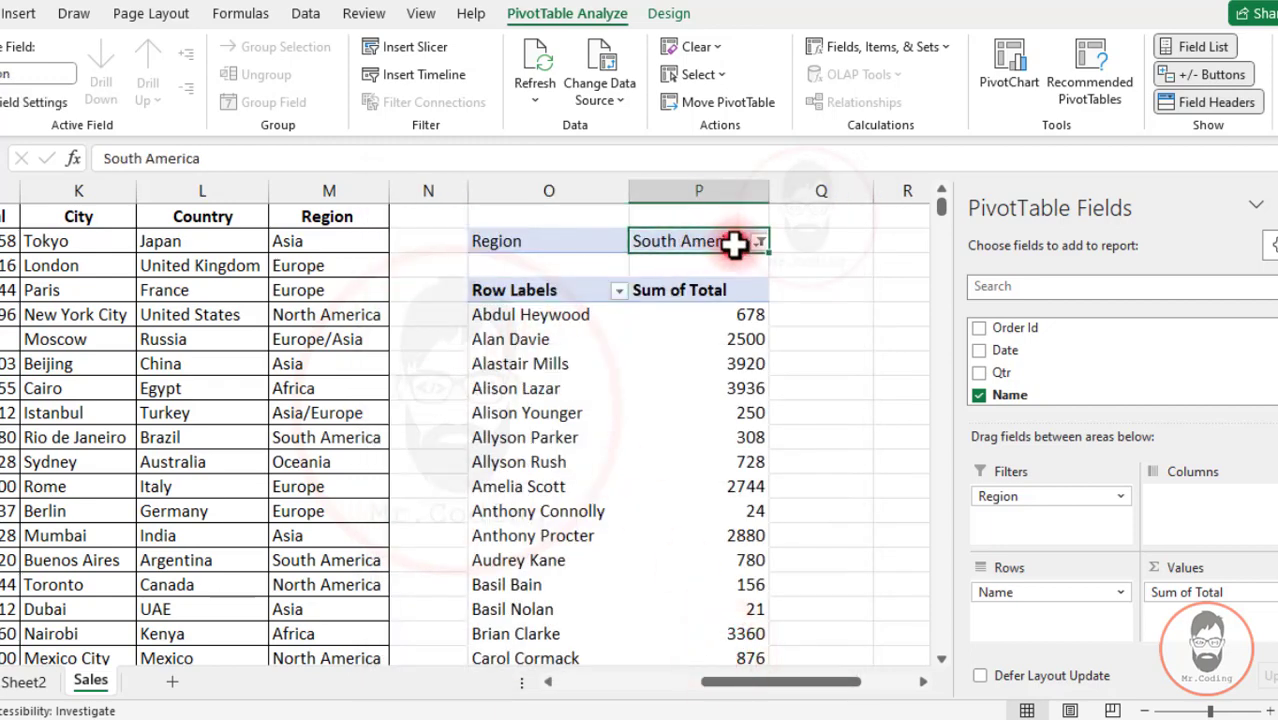
click(760, 242)
click(556, 331)
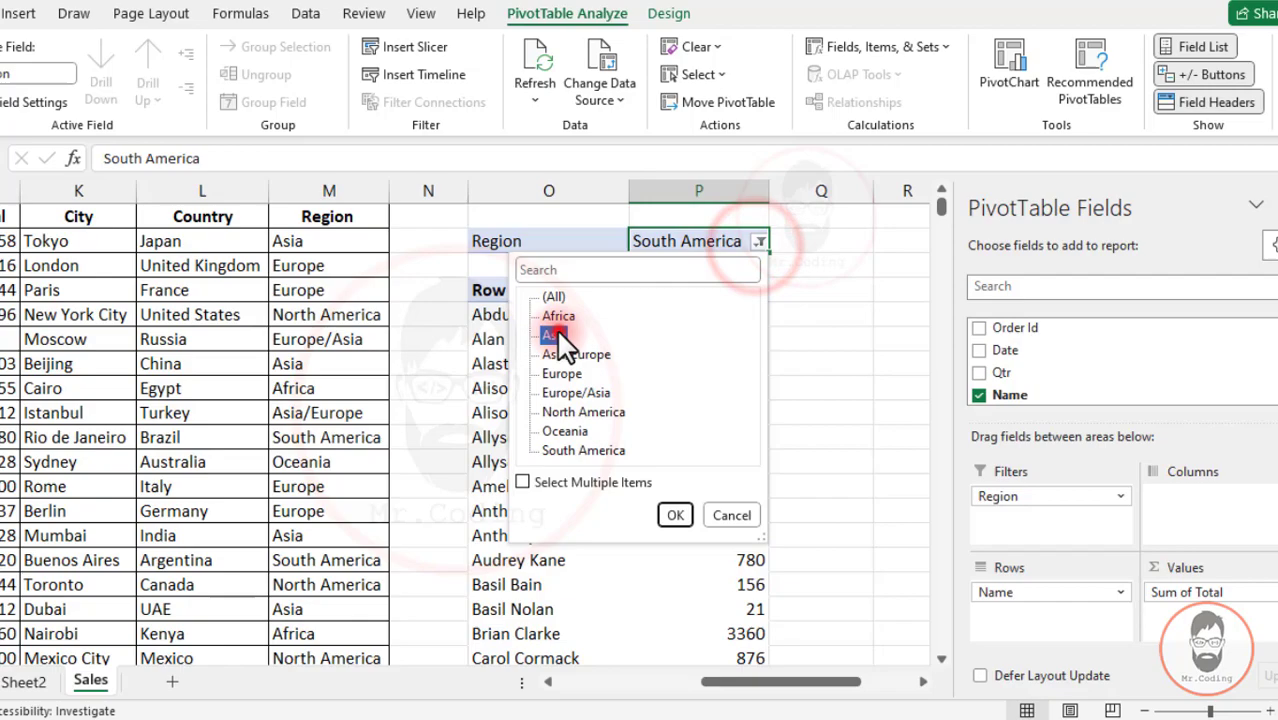
click(676, 516)
click(490, 388)
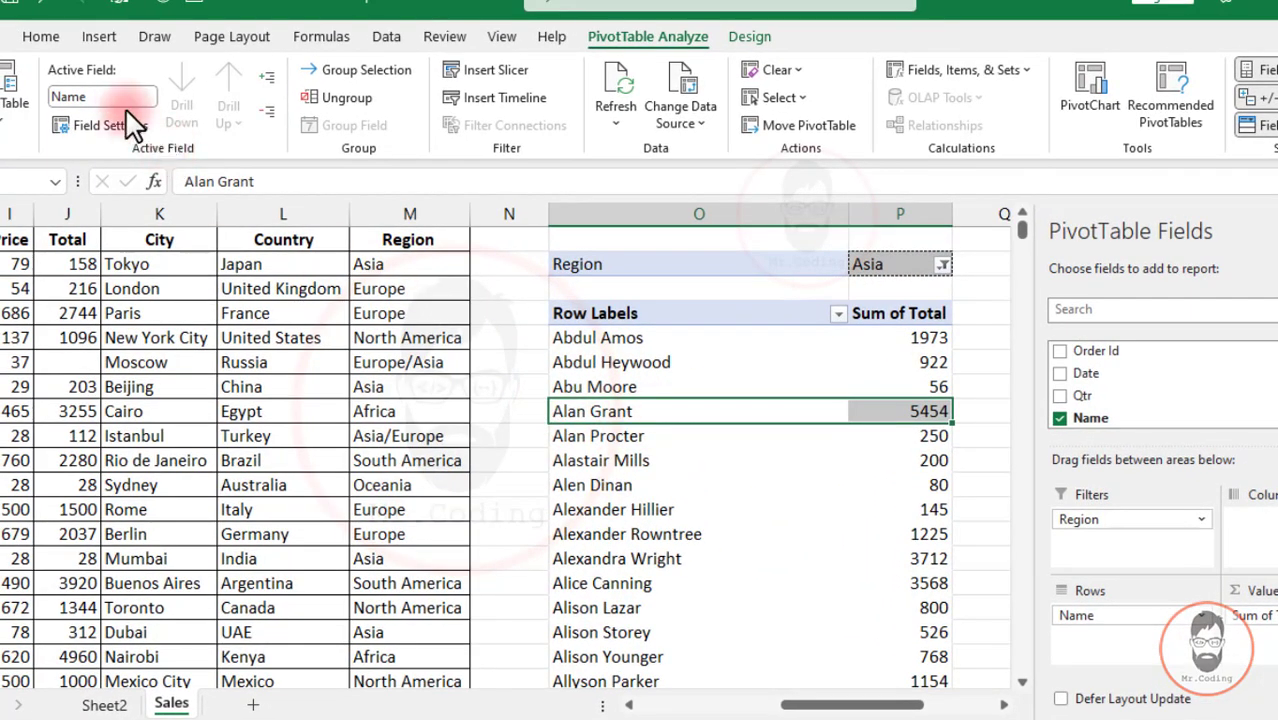
- Give the Alan Grant row red text on a yellow fill, then fill J5's Total formula down to J14
click(44, 36)
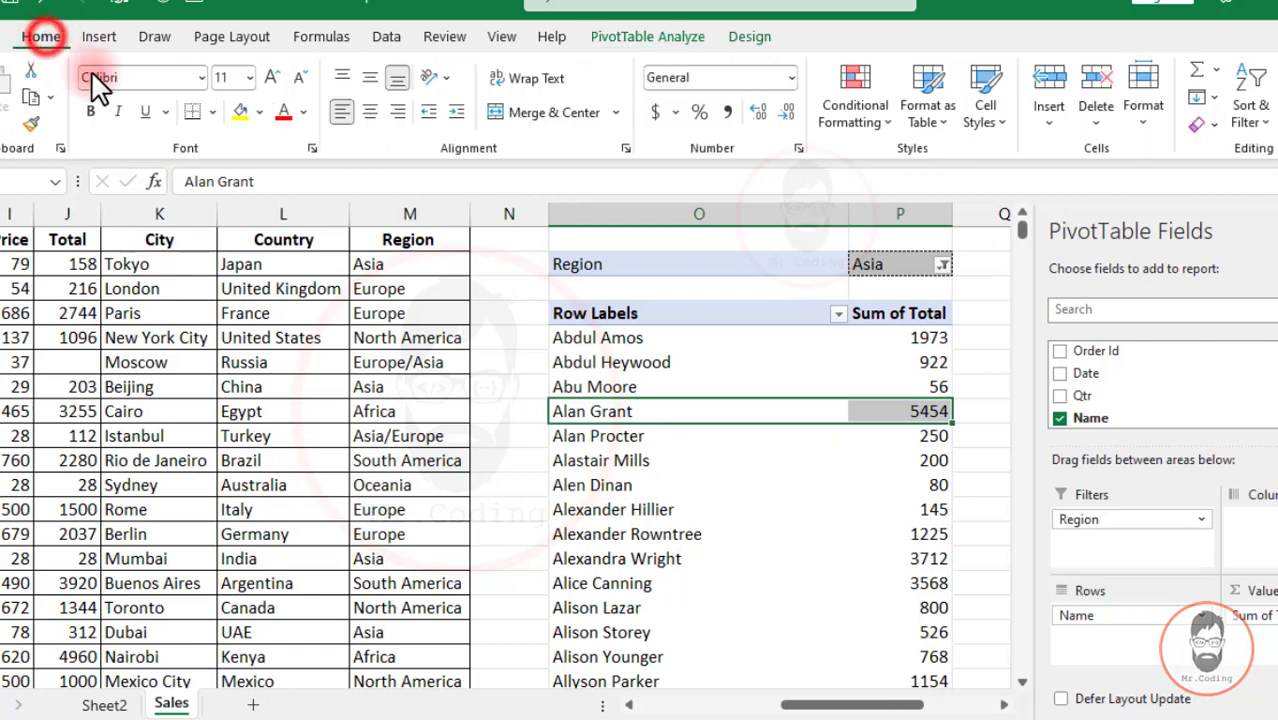
click(284, 113)
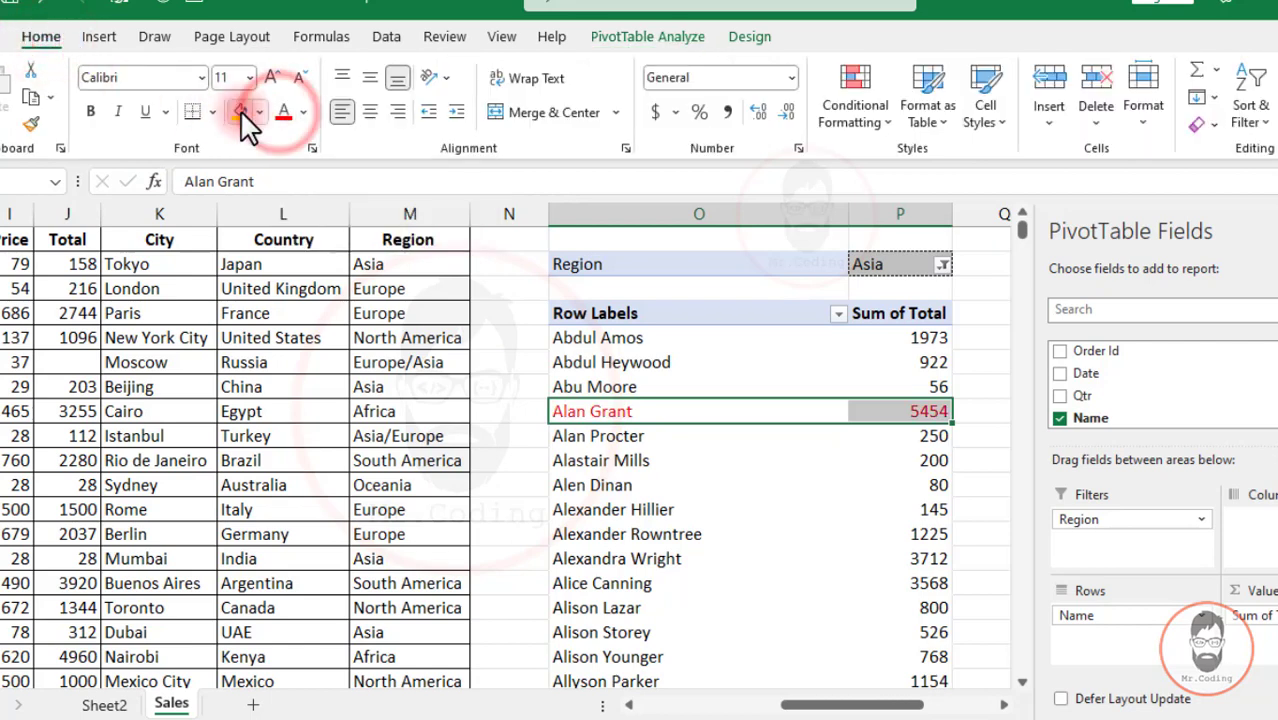
click(240, 112)
click(650, 358)
click(613, 410)
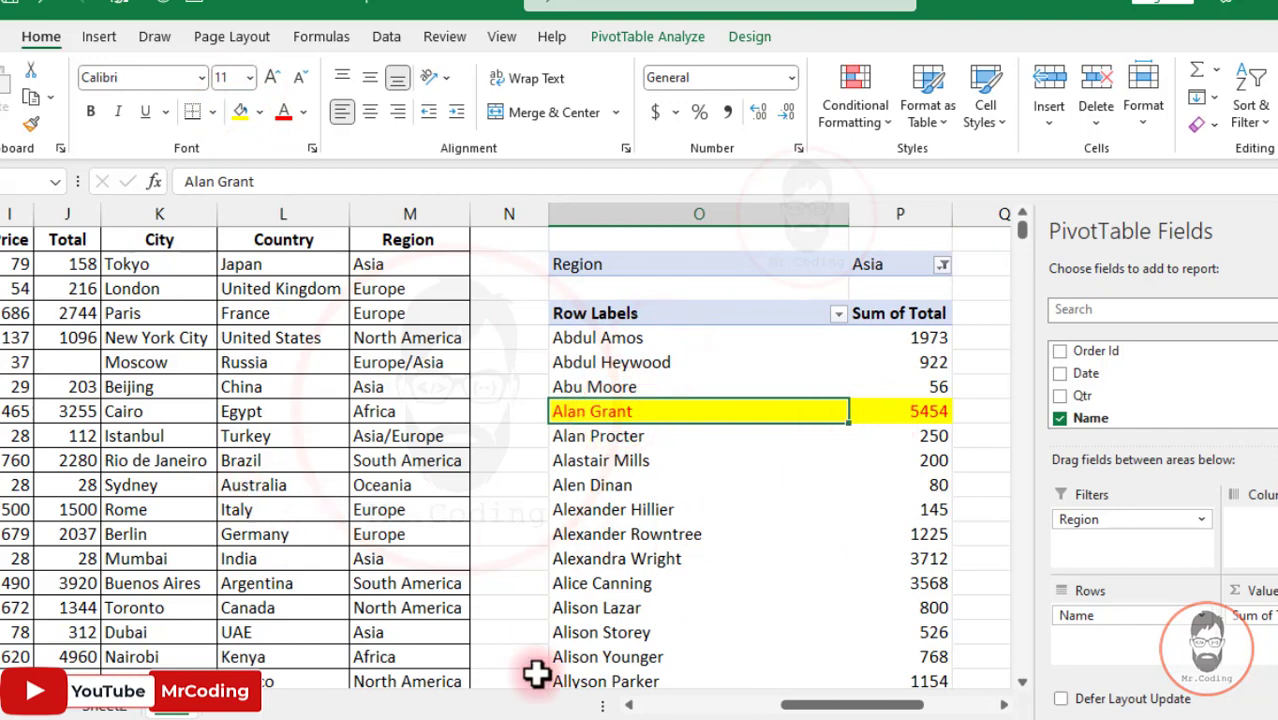
click(70, 341)
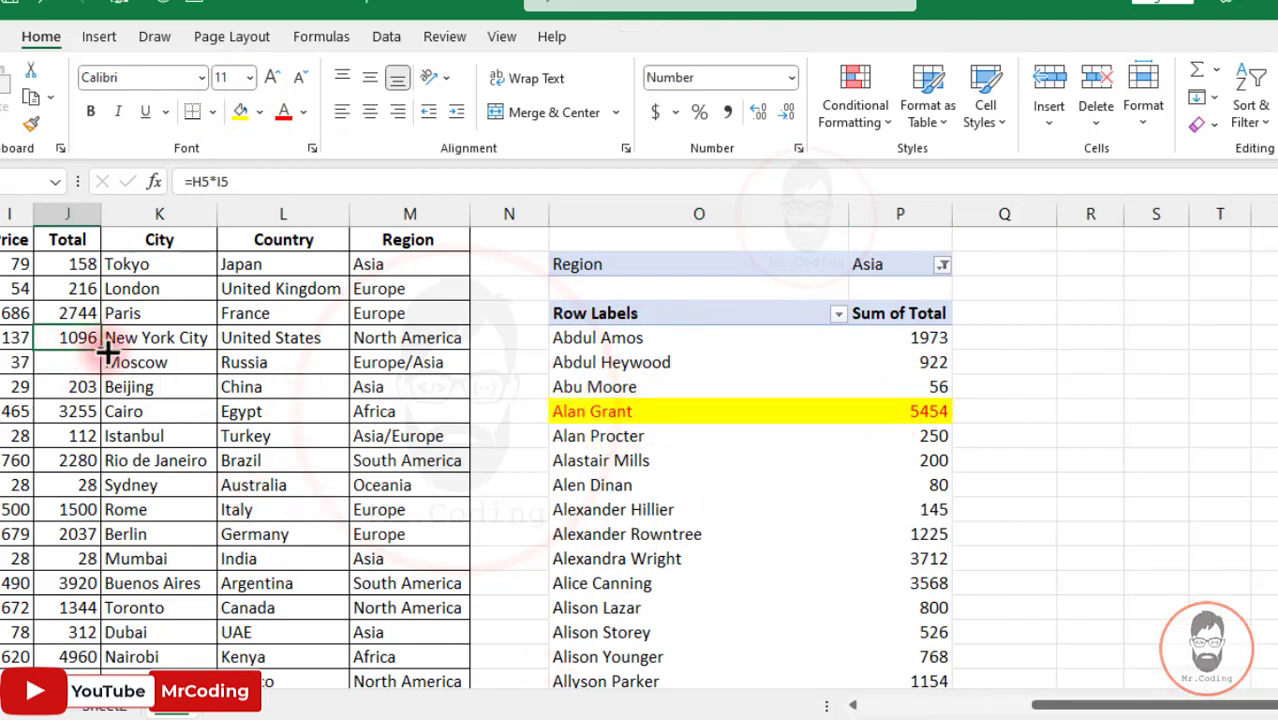
drag(104, 350, 100, 512)
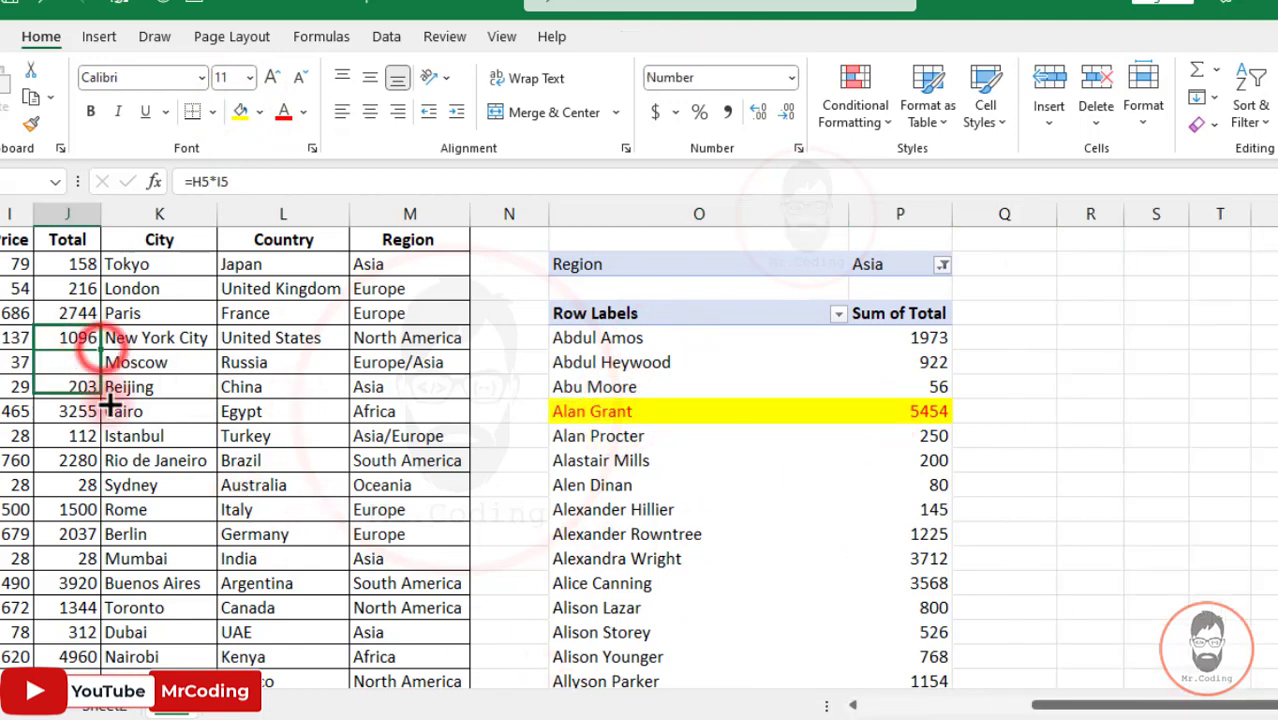
- Bring up PivotTable Analyze with a pivot cell selected, then reselect the Alan Grant row
click(673, 446)
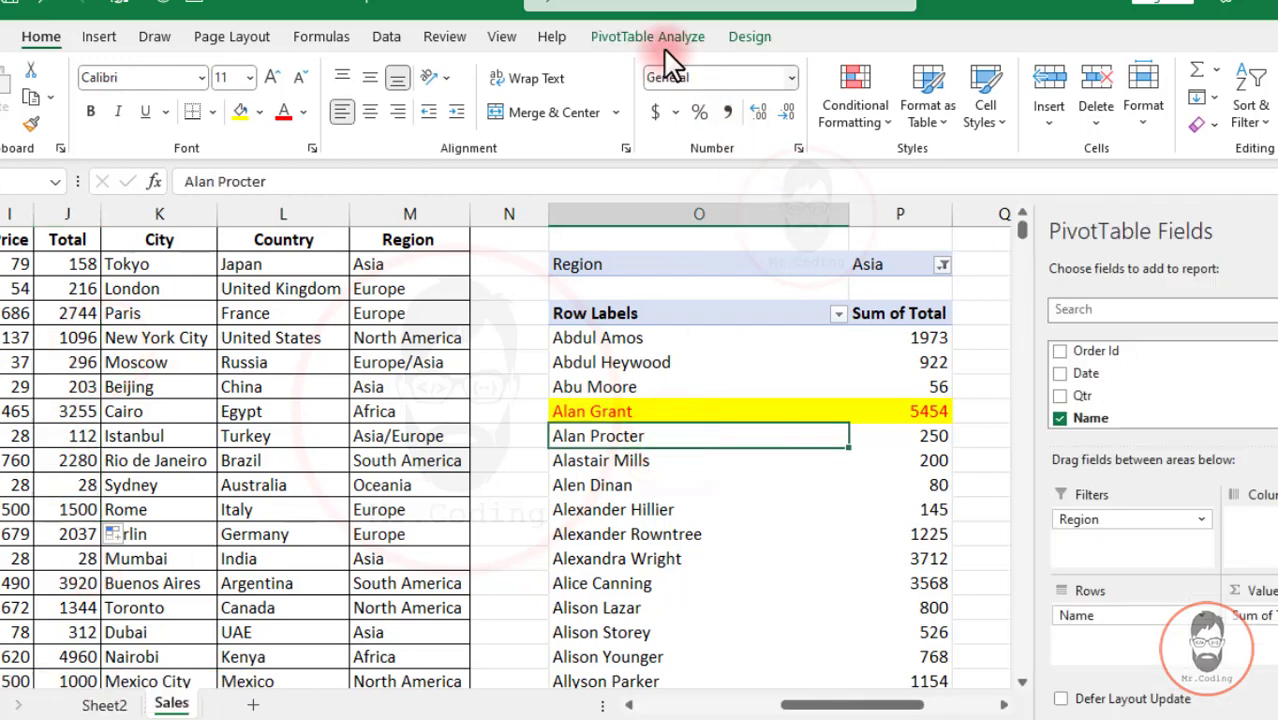
click(656, 34)
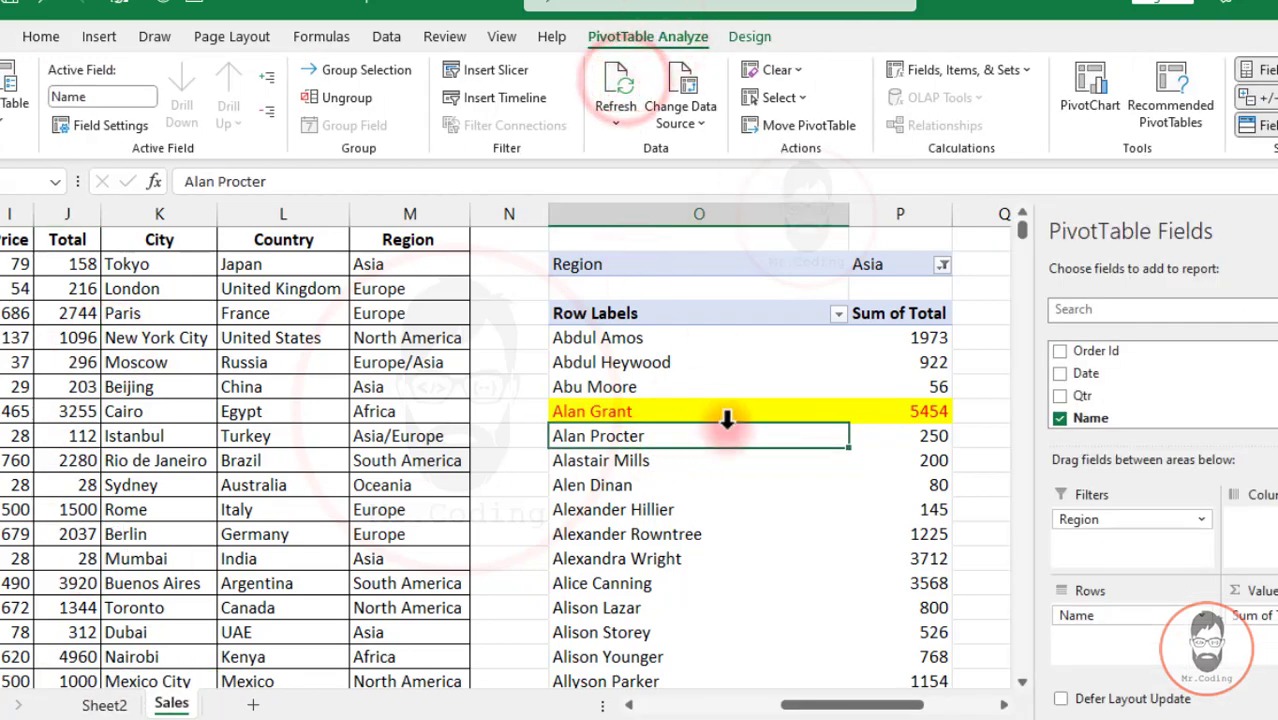
click(620, 411)
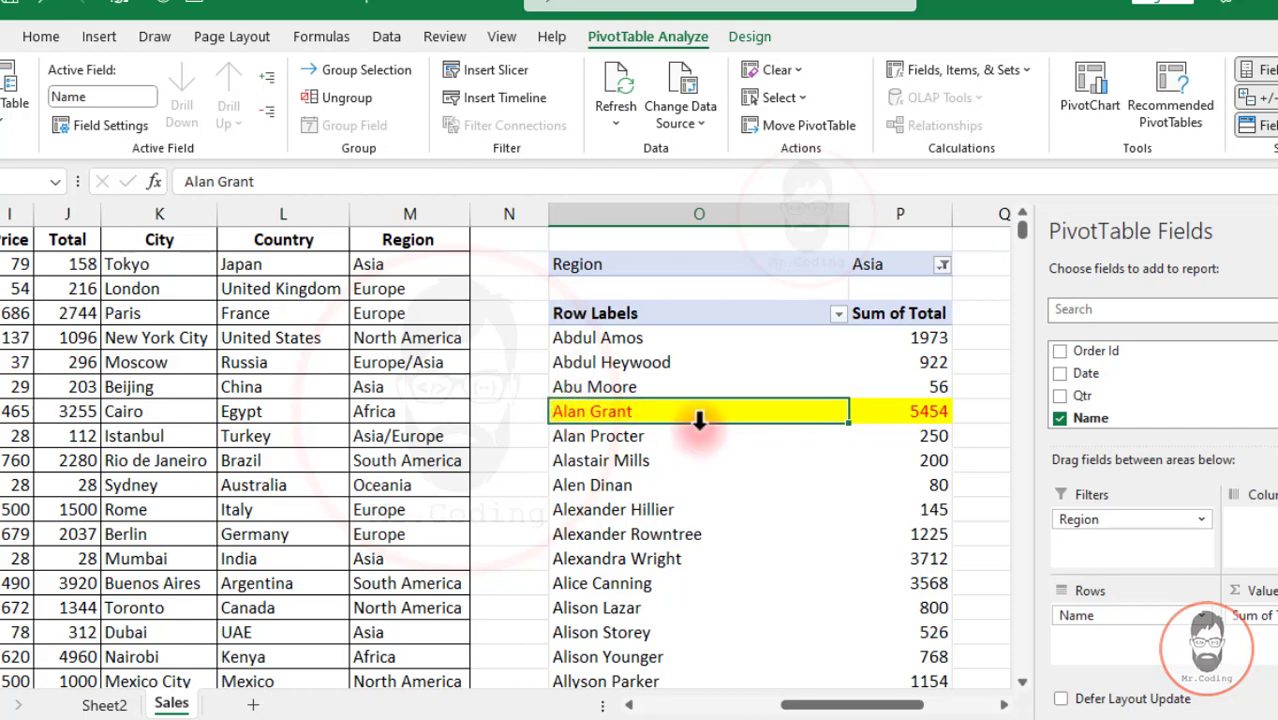
- Uncheck Preserve cell formatting on update in PivotTable Options
right_click(605, 362)
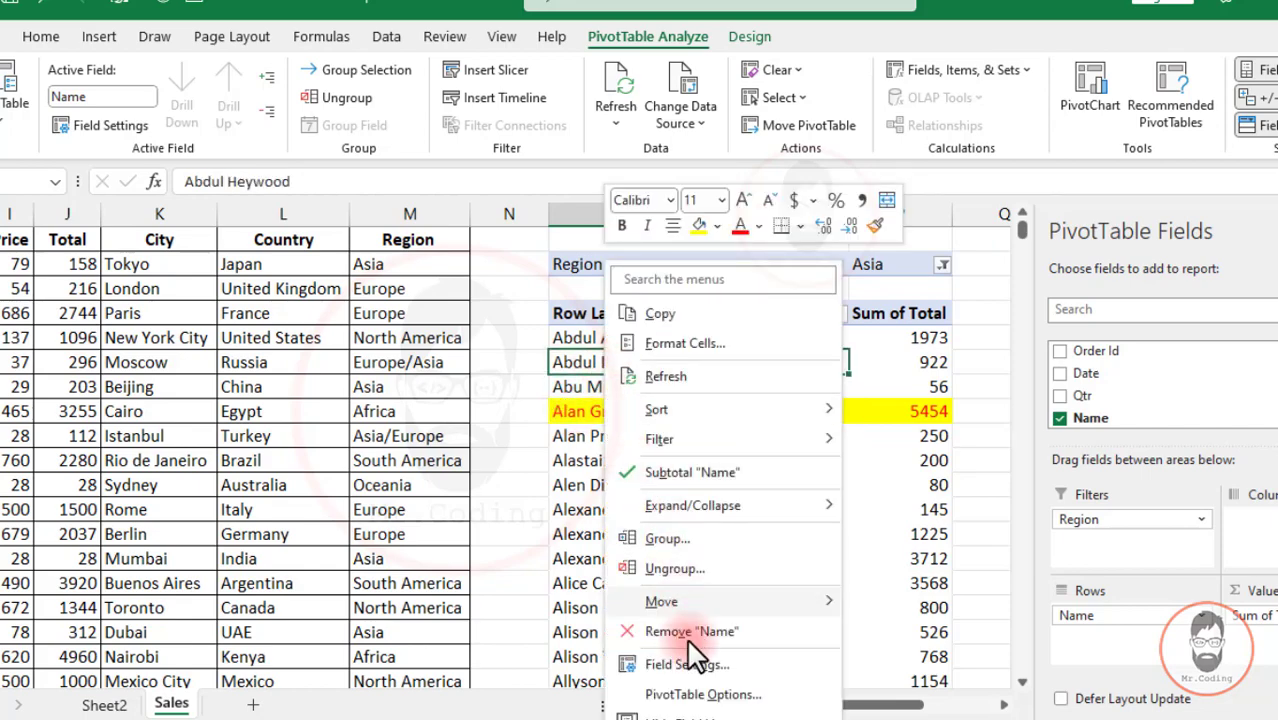
click(691, 696)
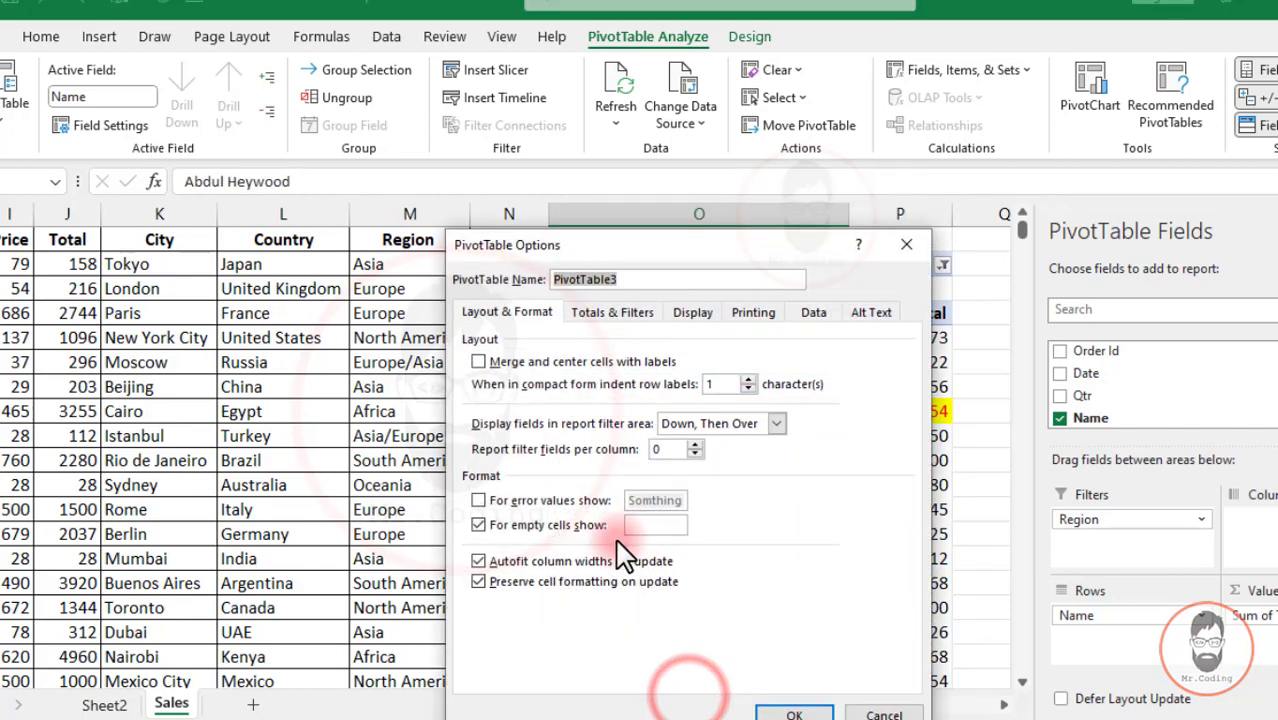
click(479, 582)
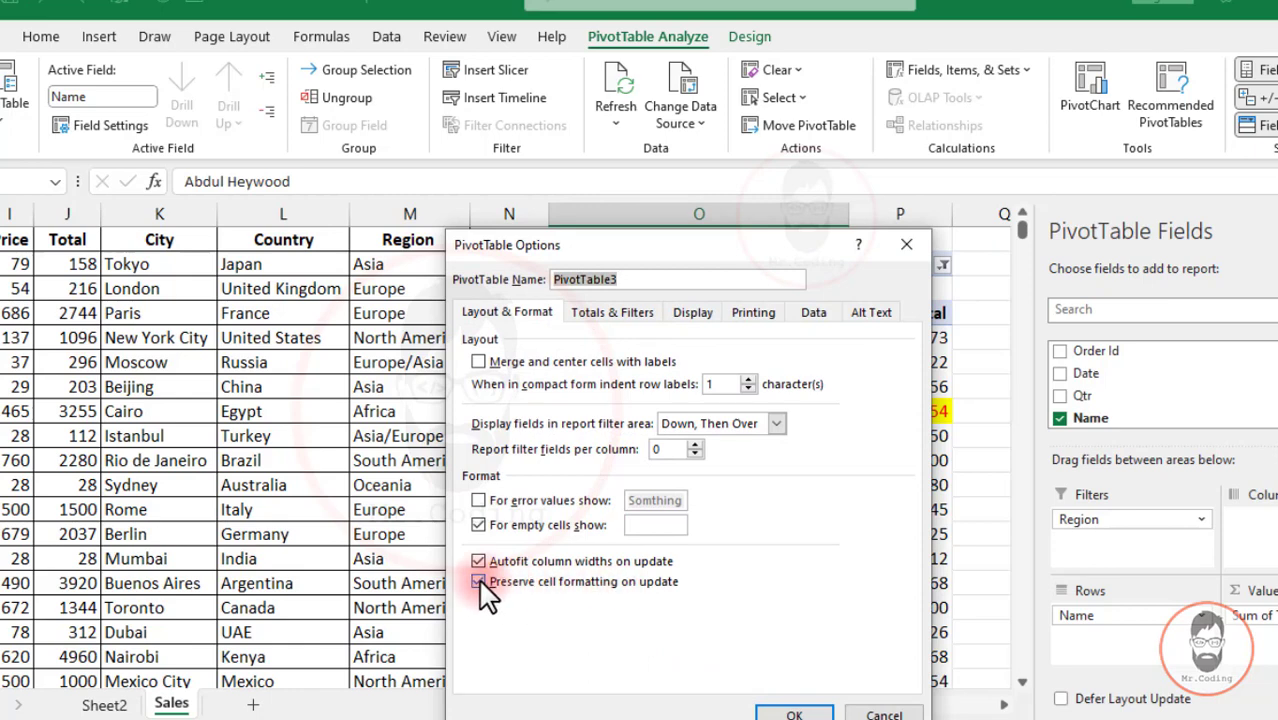
click(792, 713)
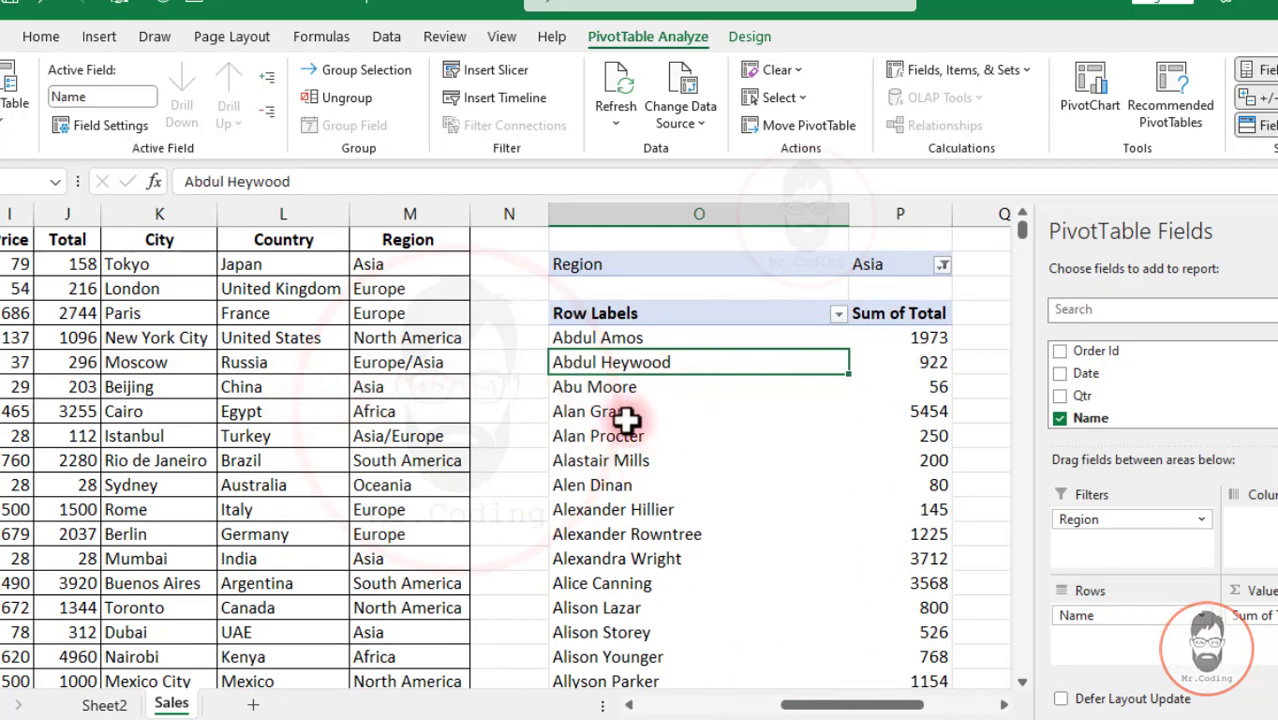
- Colour the Alan Grant row through 5454 with red text on yellow fill
drag(585, 411, 830, 411)
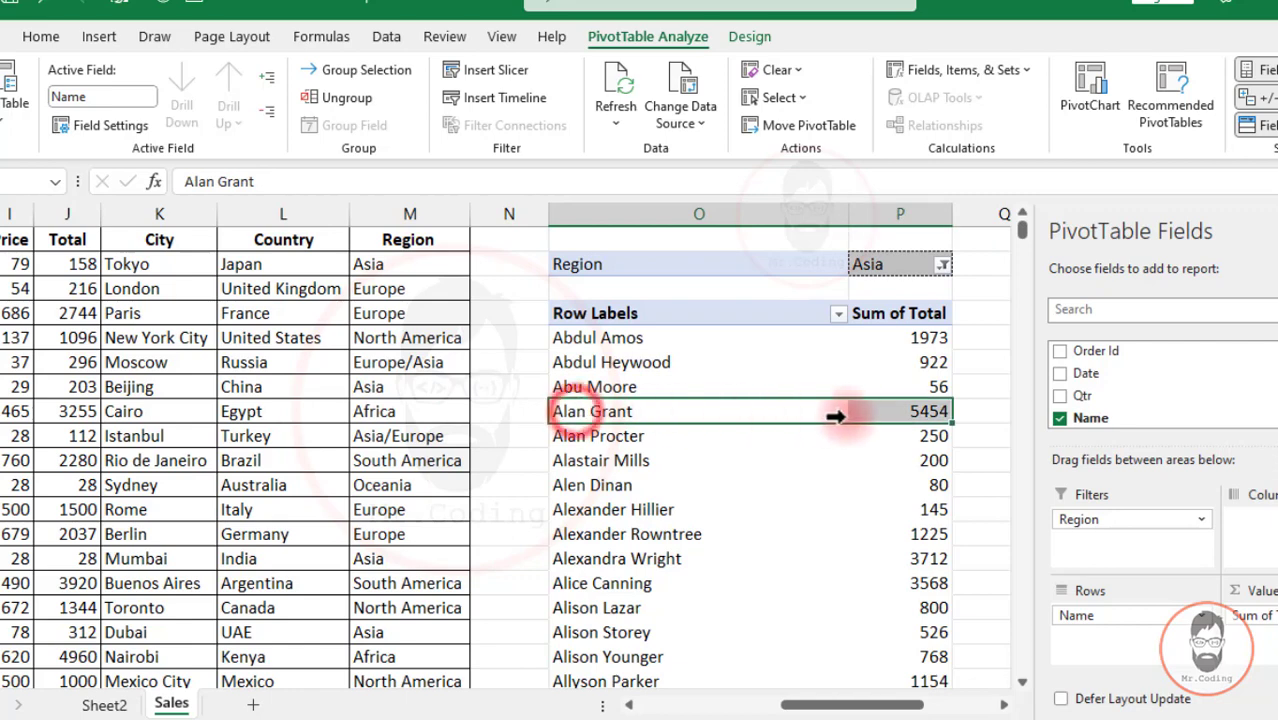
click(44, 37)
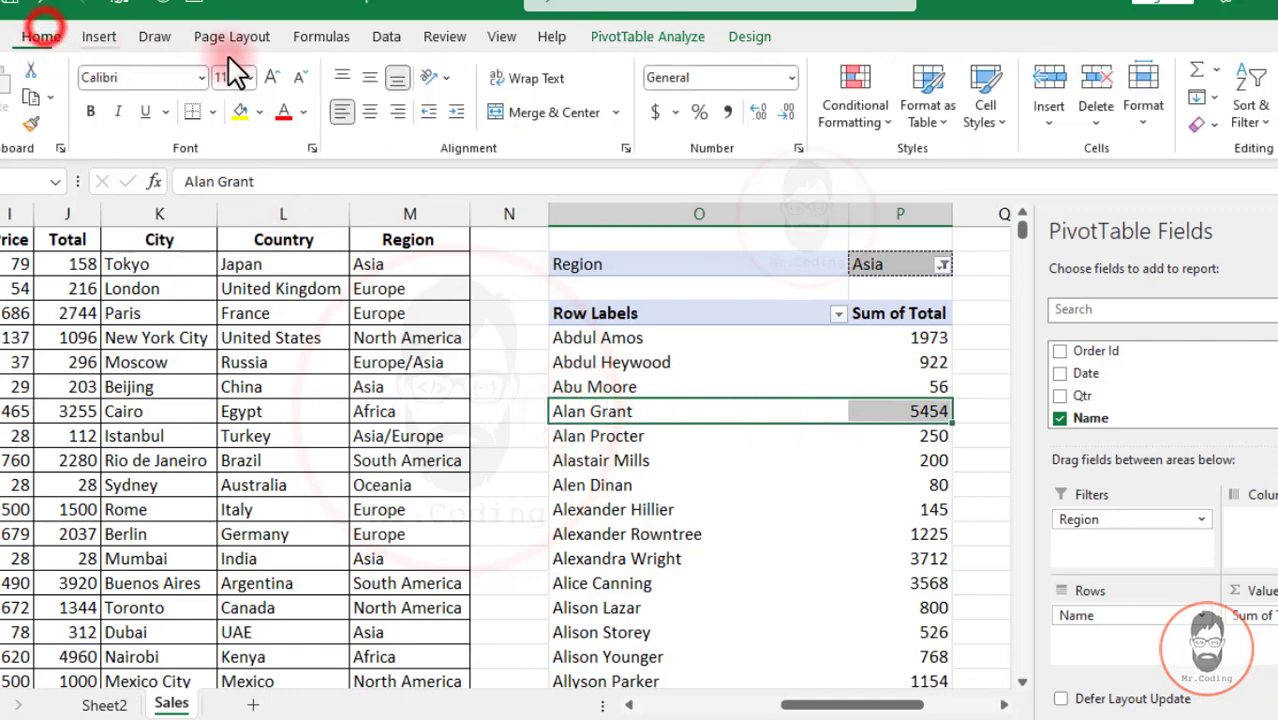
click(284, 113)
click(240, 112)
click(648, 37)
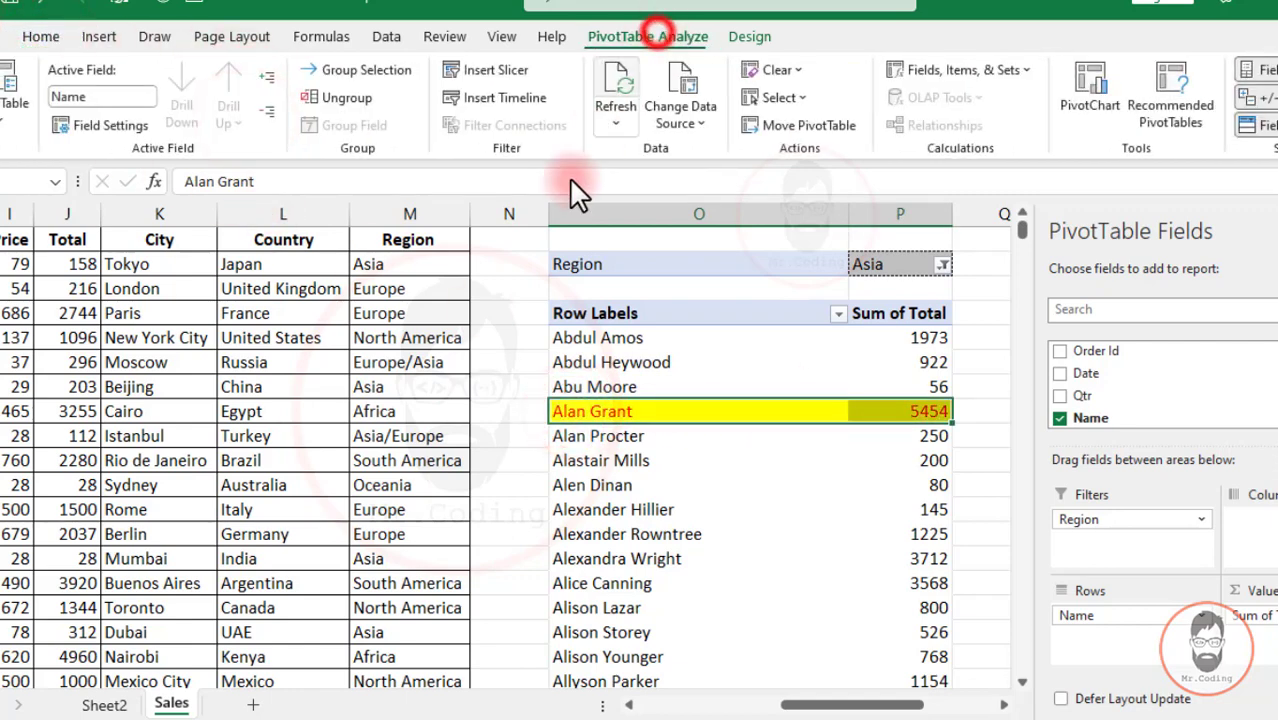
click(120, 340)
- Change the price in I2 to 90 and refresh the pivot table
click(76, 264)
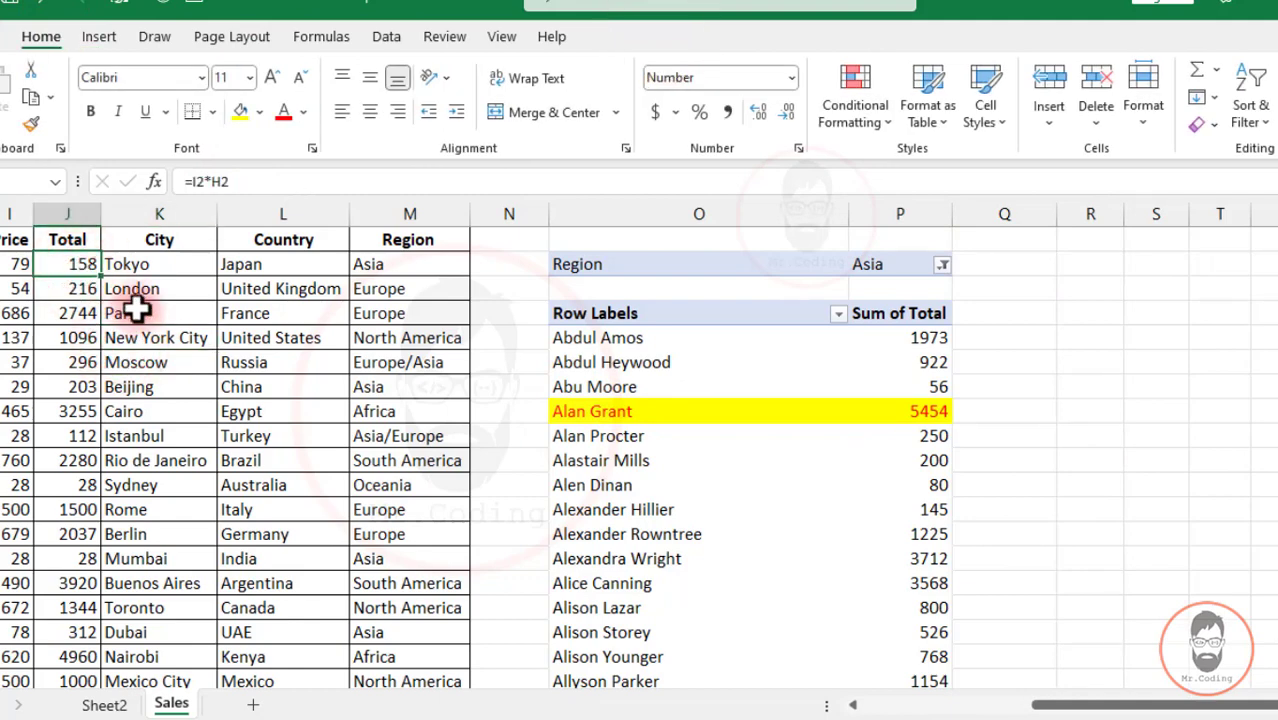
key(Right)
key(Left)
key(Left)
text(90)
key(Return)
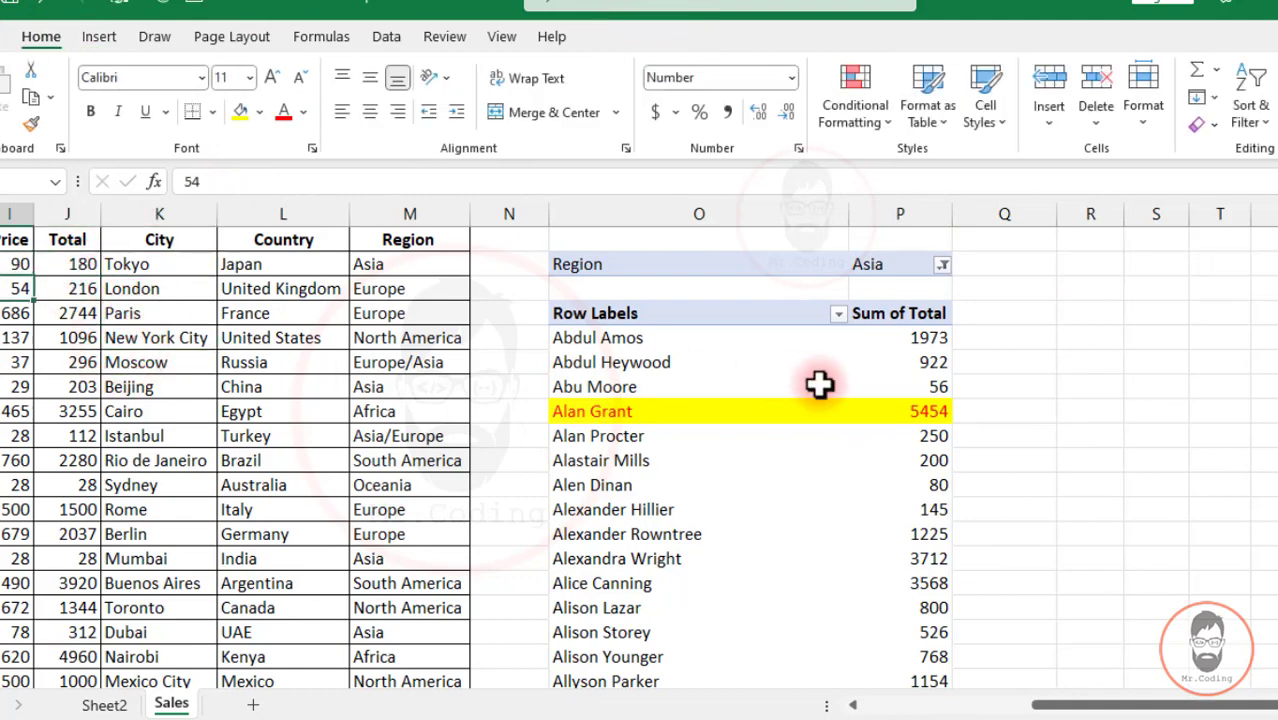
click(779, 360)
click(648, 37)
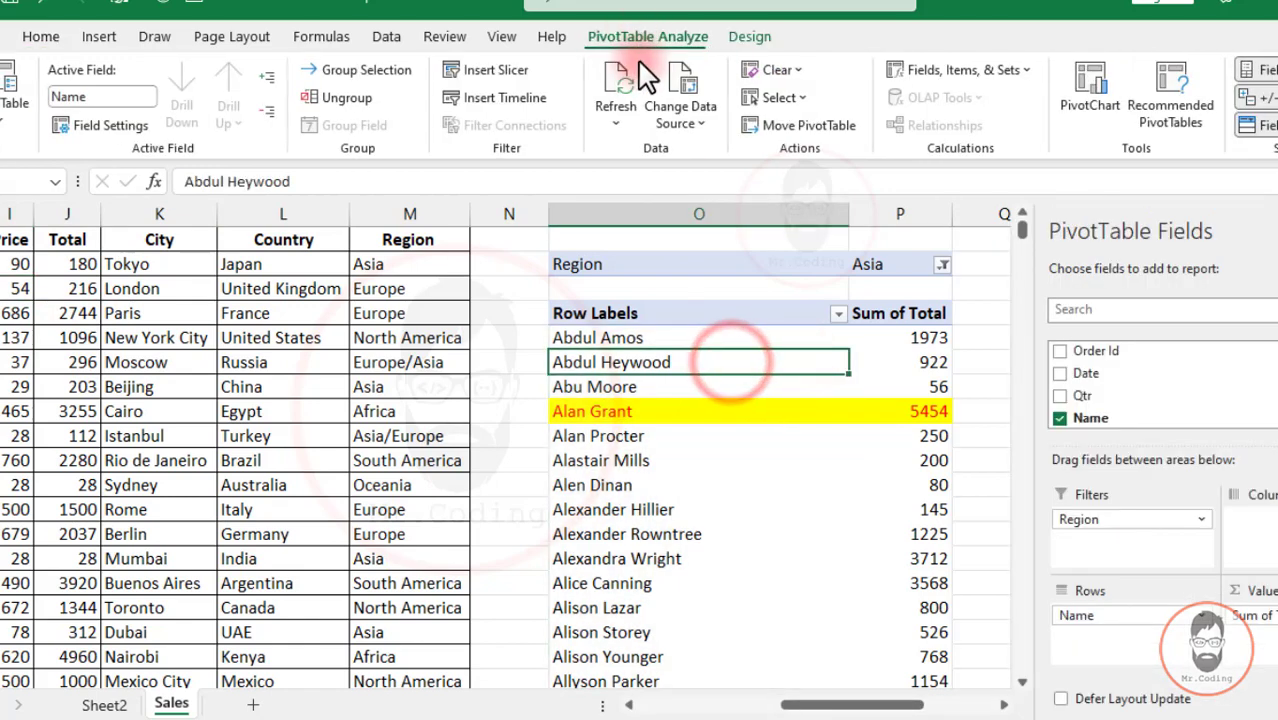
click(612, 88)
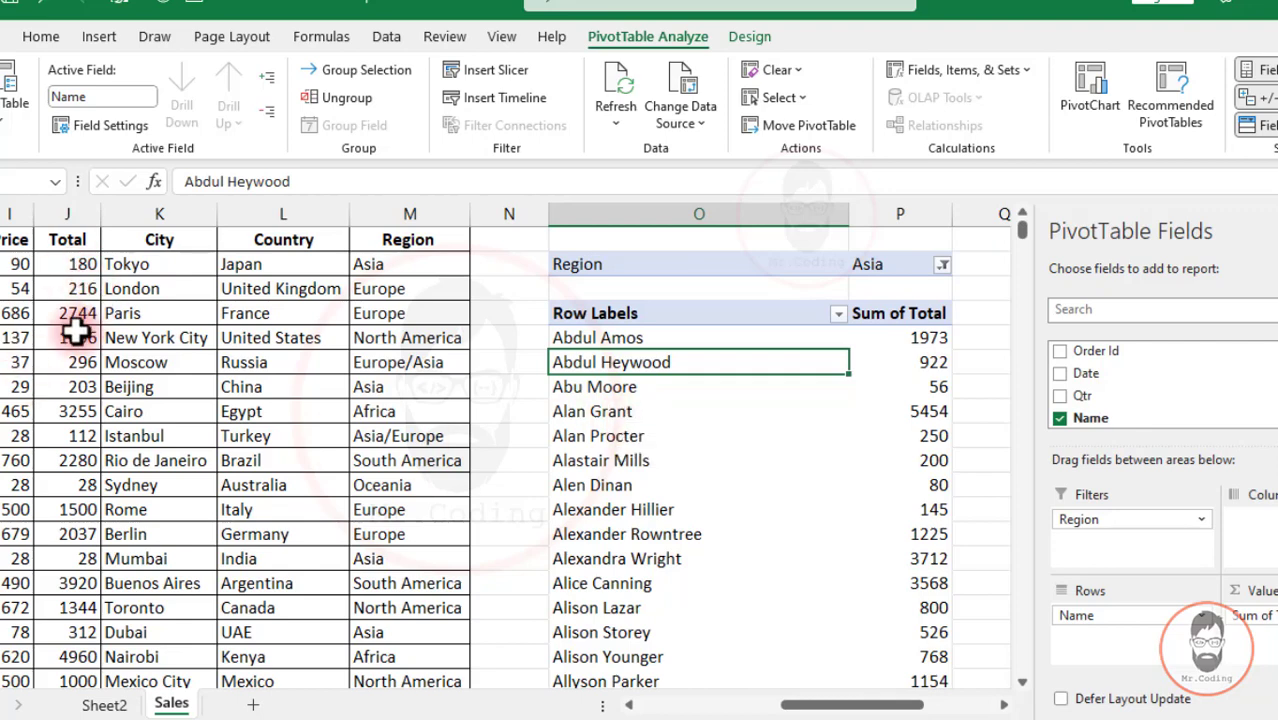
- Select the 5454 row's name and total and colour it red text on yellow fill
key(Down)
key(Down)
key(Down)
key(Up)
key(shift+Right)
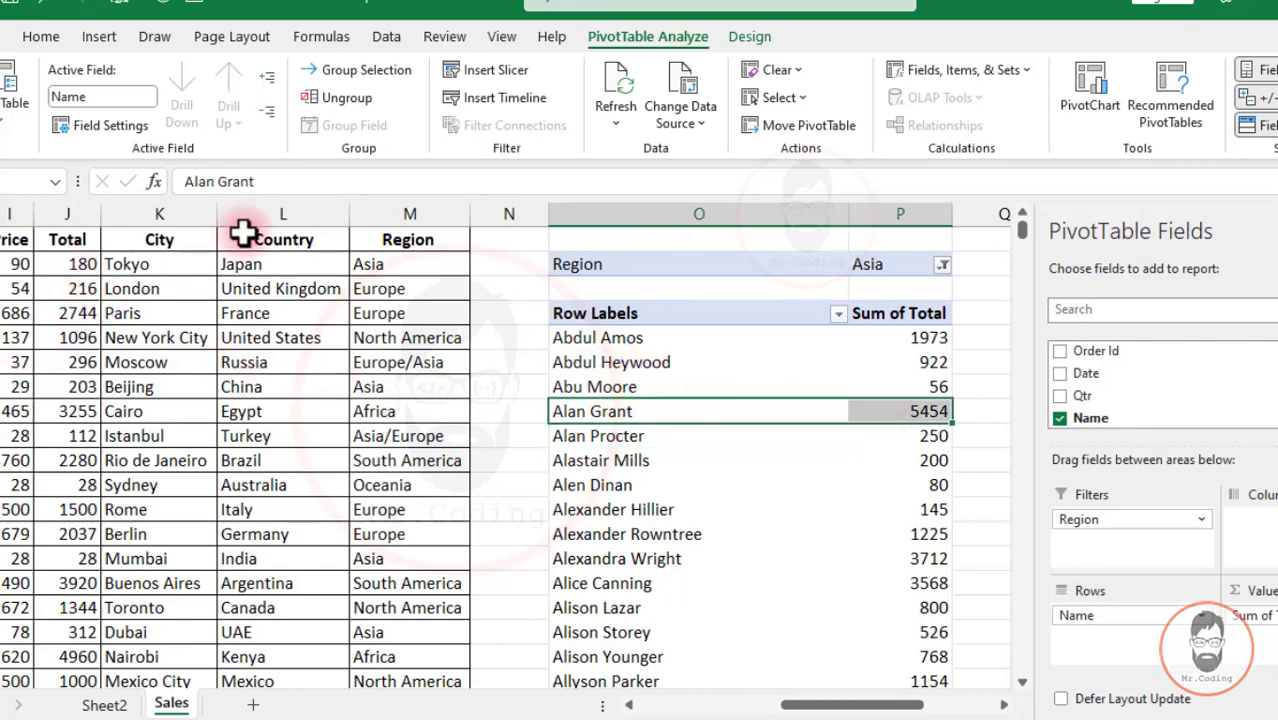
click(41, 36)
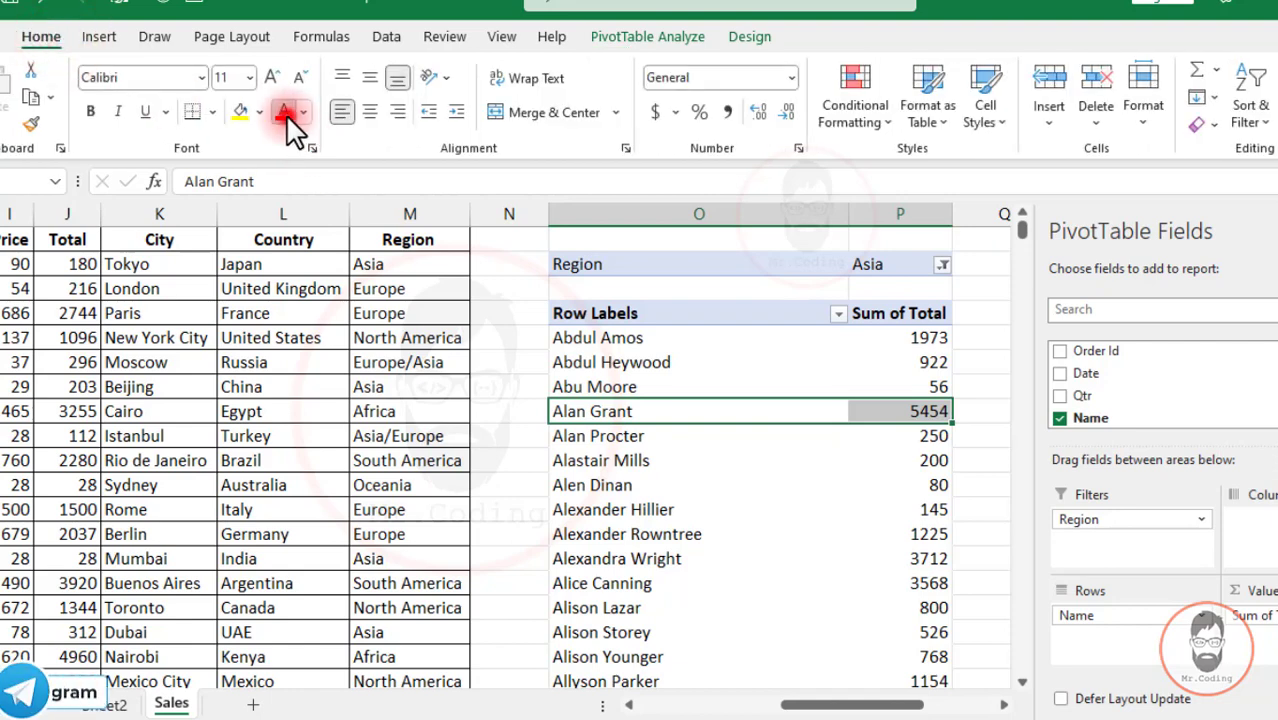
click(283, 112)
click(241, 112)
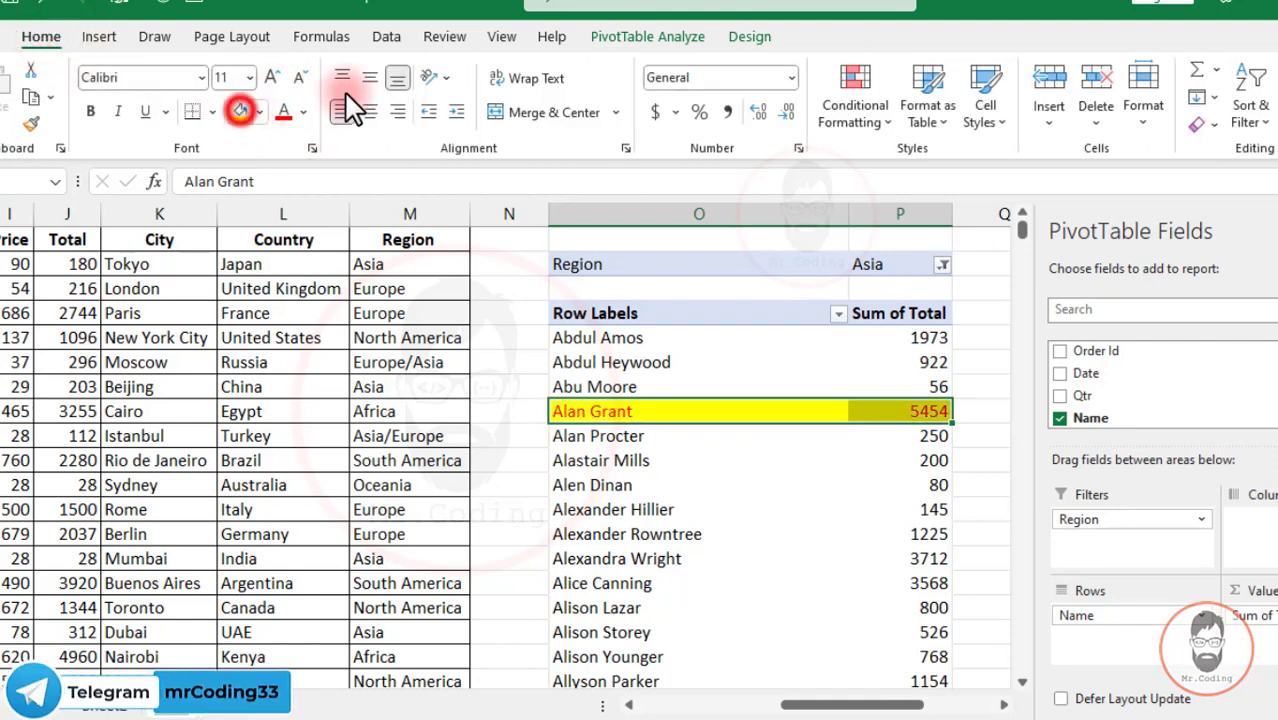
- Refresh the pivot table from PivotTable Analyze
click(620, 40)
click(662, 330)
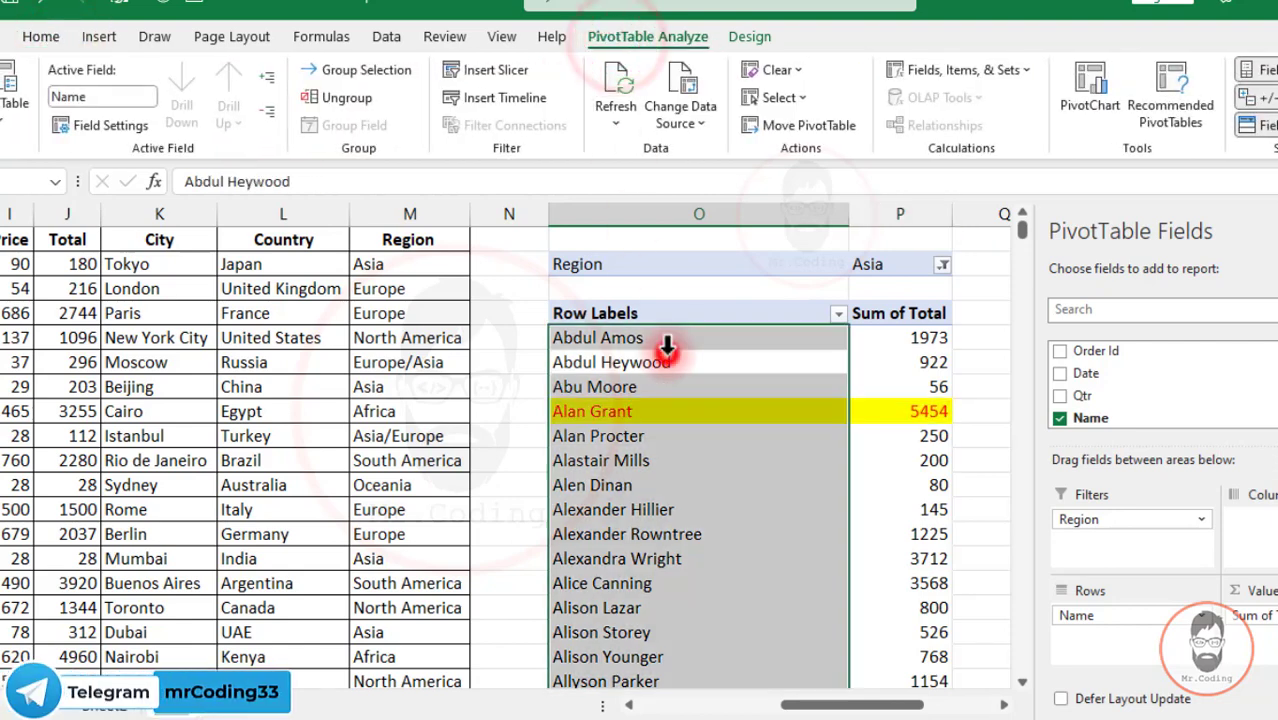
click(643, 414)
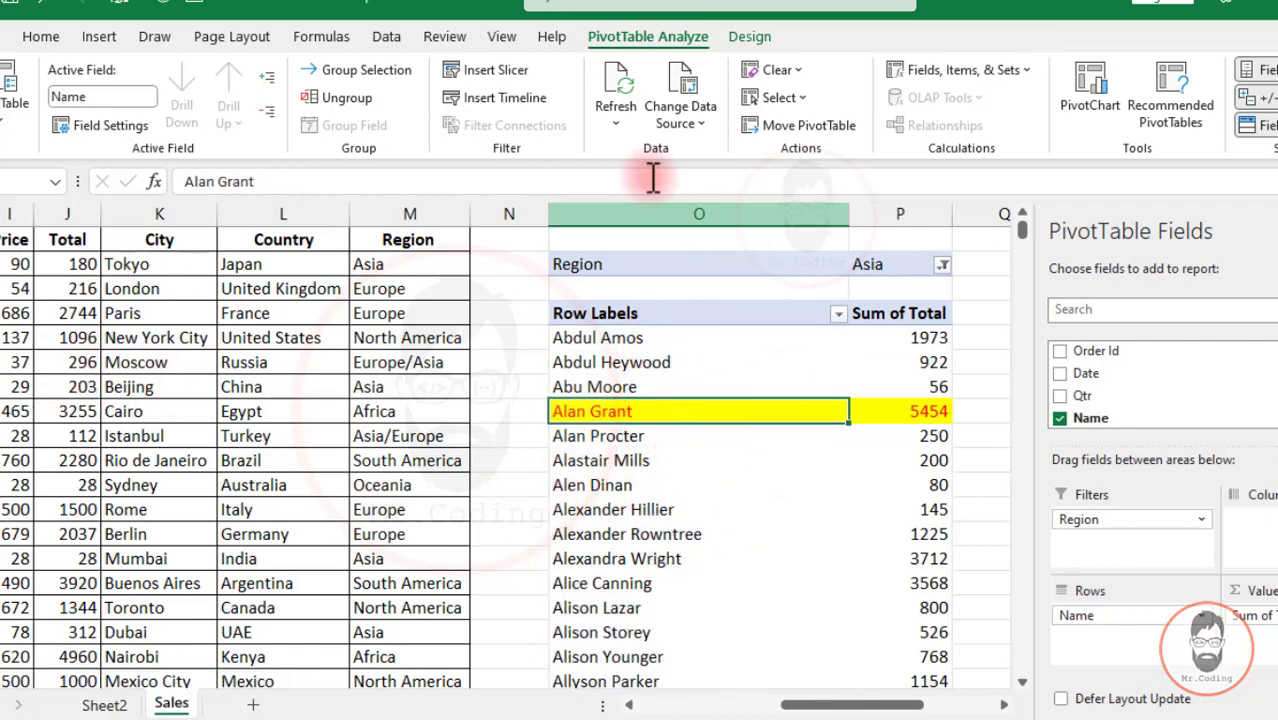
click(622, 84)
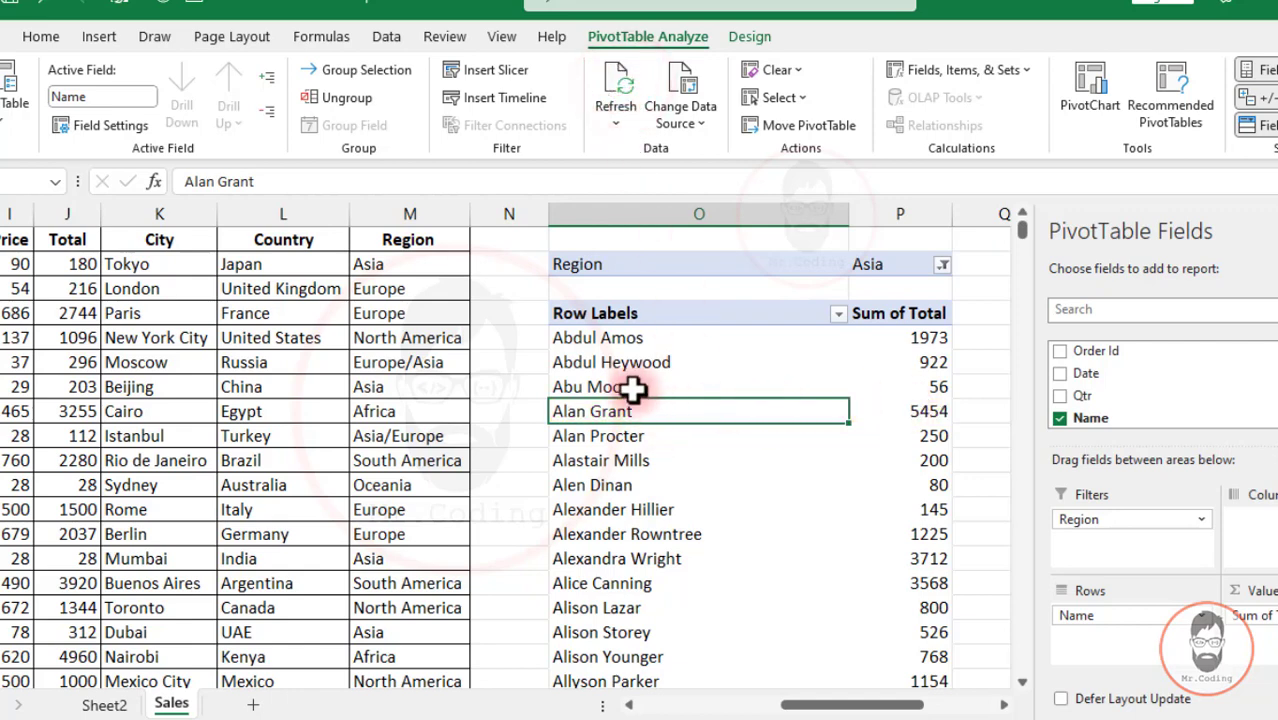
- Reapply yellow fill and red text to the 5454 row after the refresh
drag(635, 410, 905, 413)
click(32, 34)
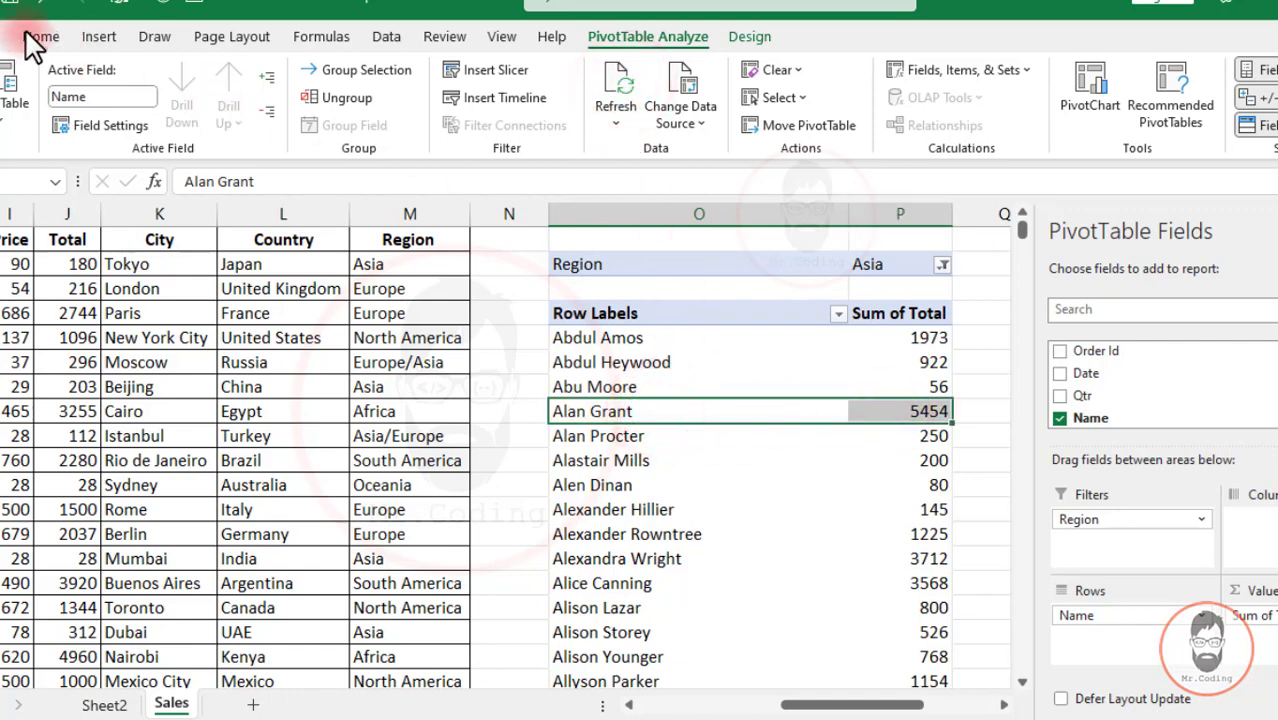
click(240, 111)
click(283, 112)
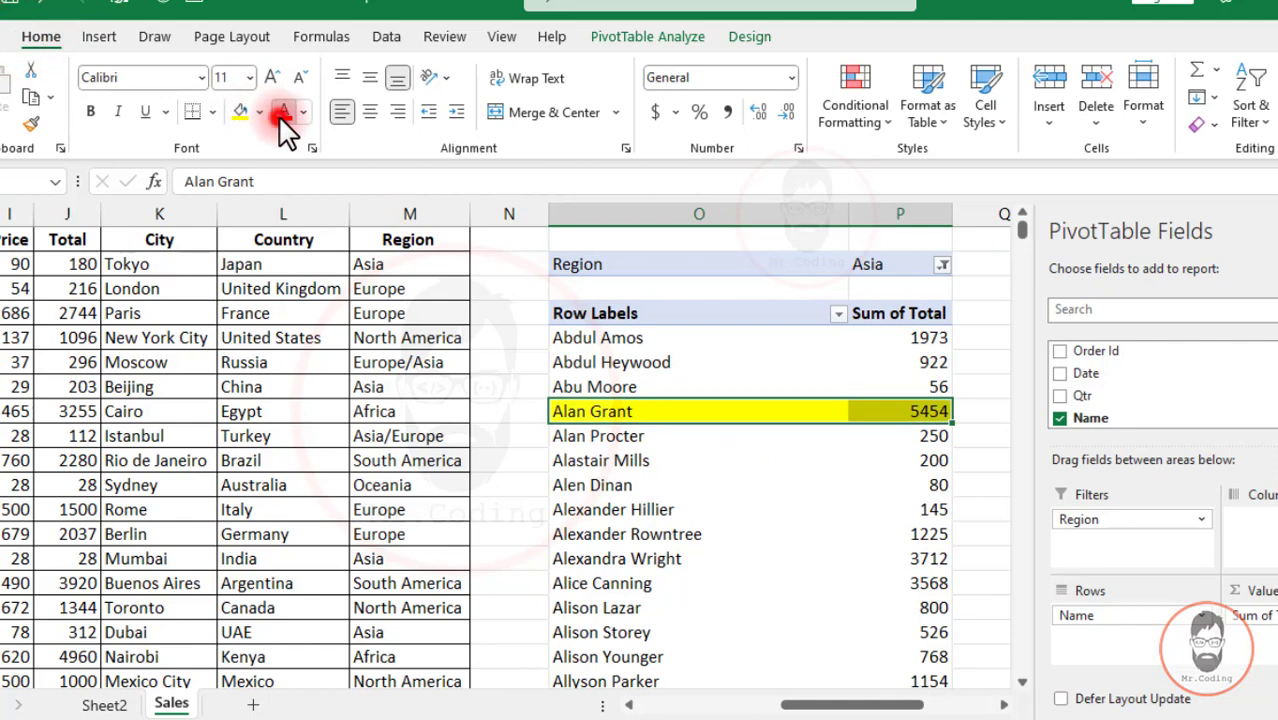
click(700, 385)
click(625, 36)
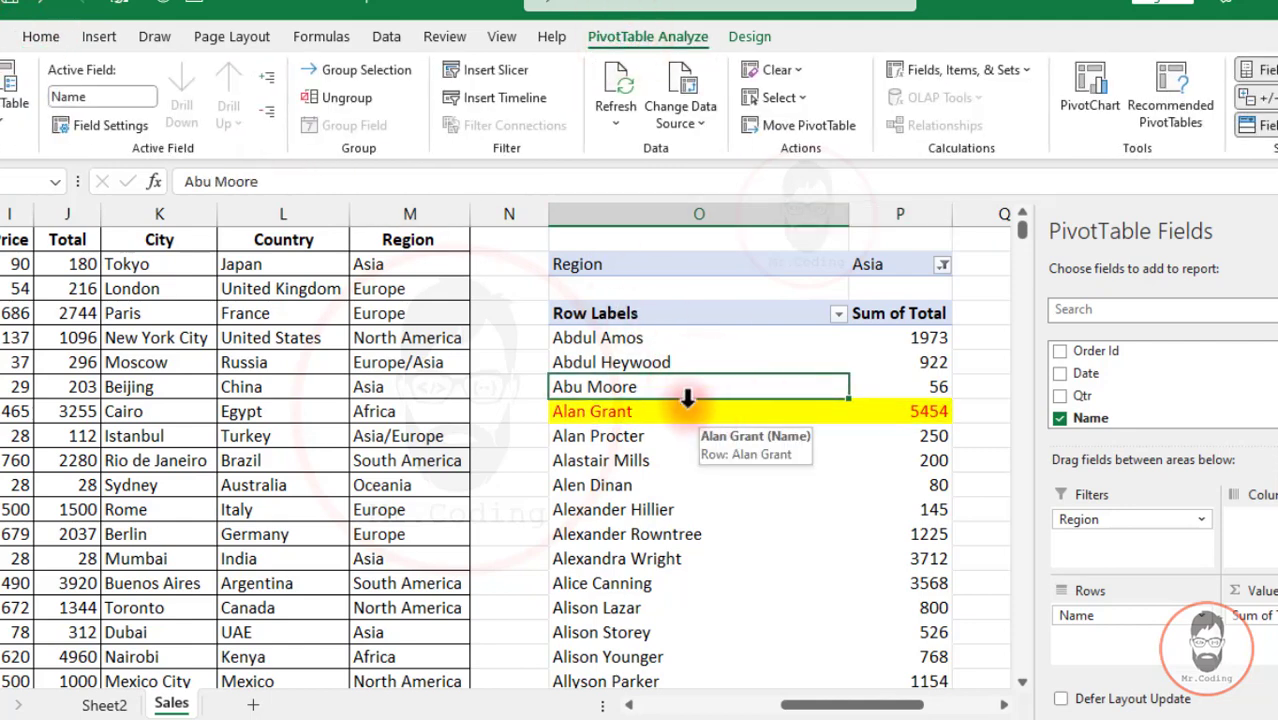
- Tick Preserve cell formatting on update in PivotTable Options, then select the 5454 row
right_click(670, 411)
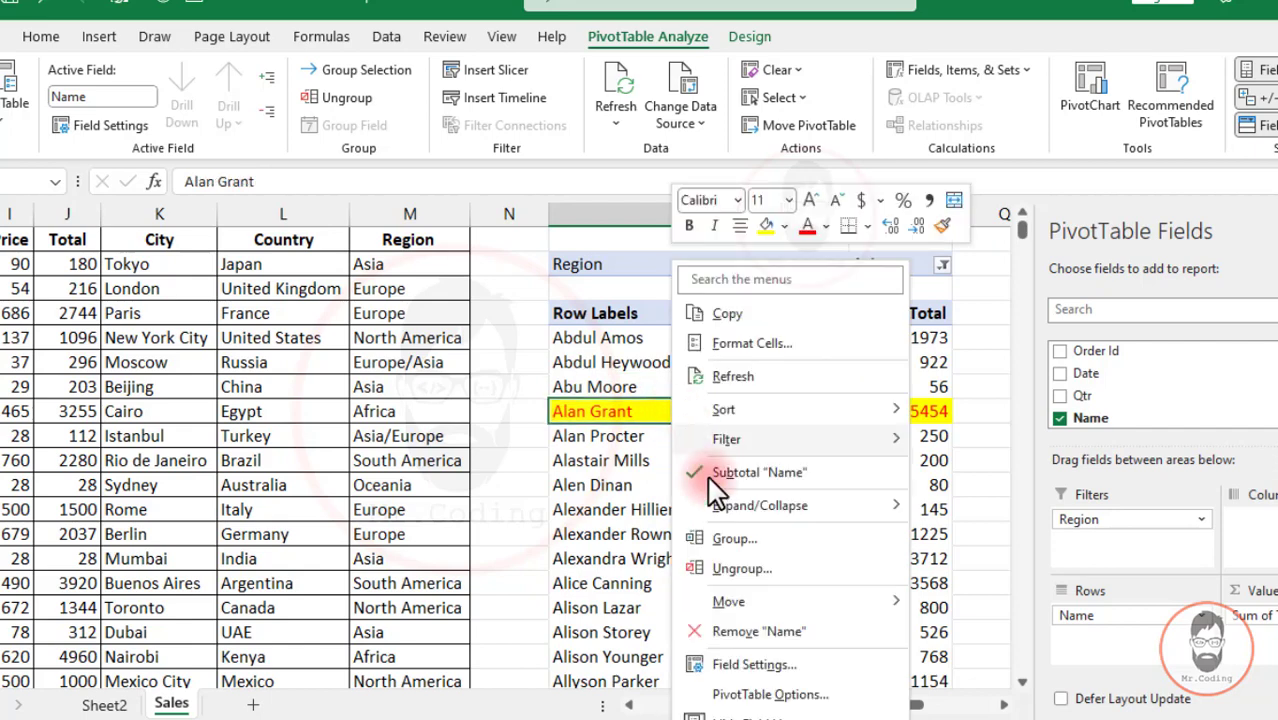
click(745, 690)
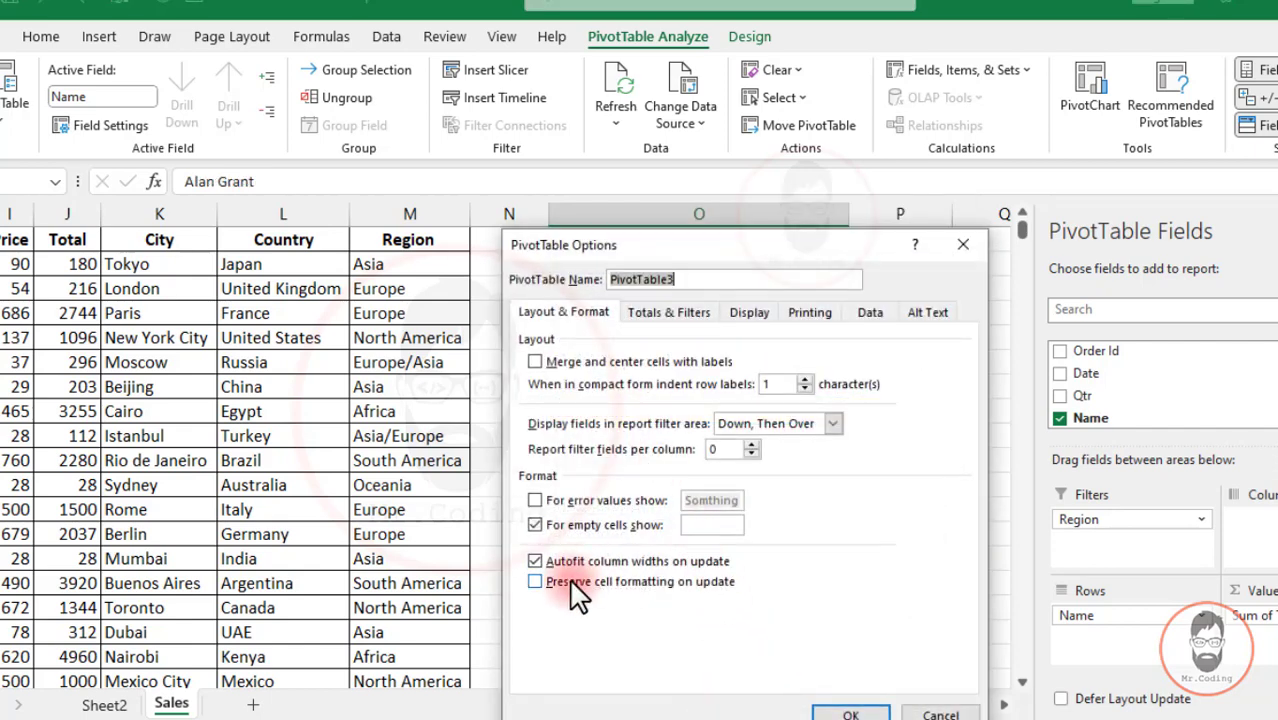
click(658, 583)
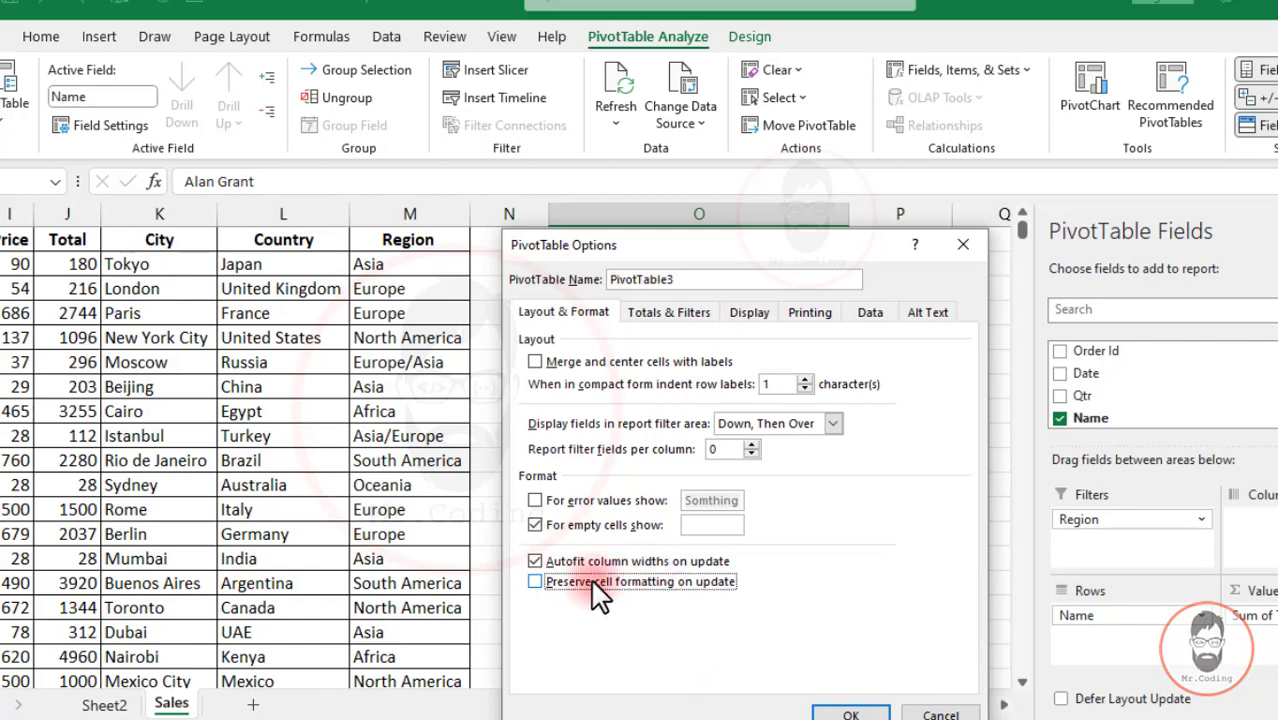
click(845, 714)
drag(655, 411, 886, 418)
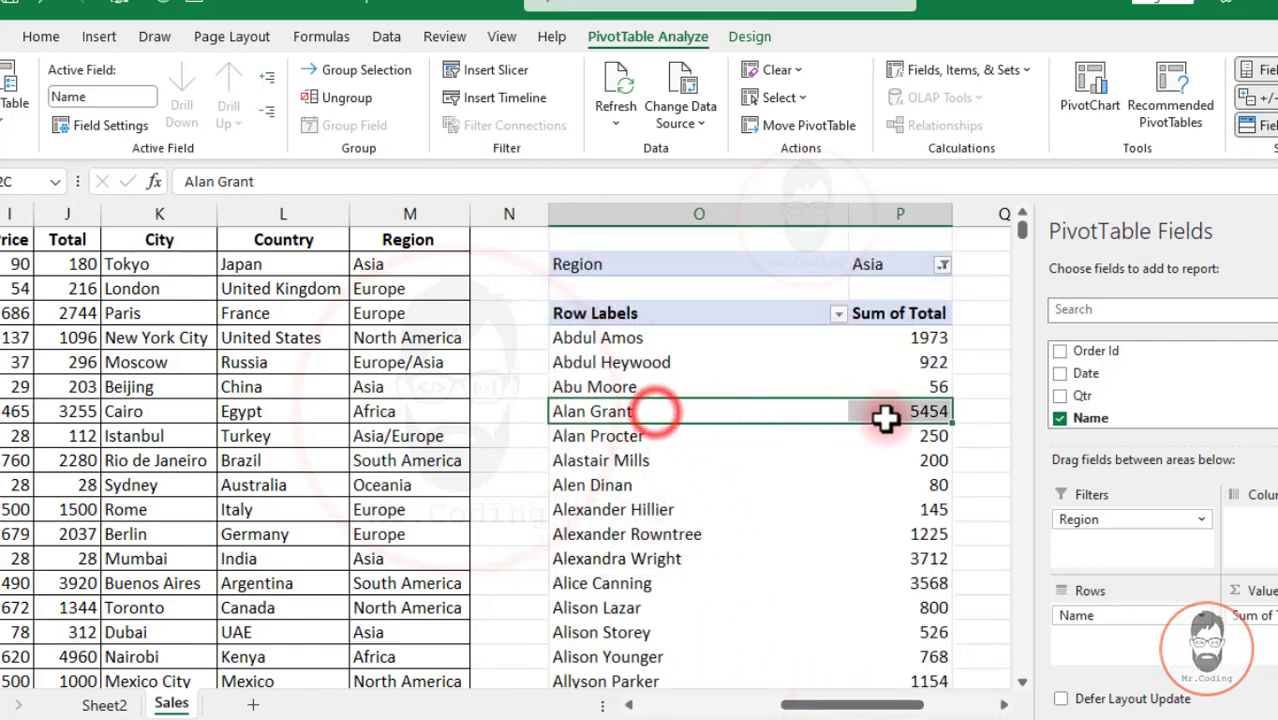
- Apply yellow fill and red text to the 5454 row, then refresh to confirm it persists
click(41, 36)
click(240, 112)
click(284, 112)
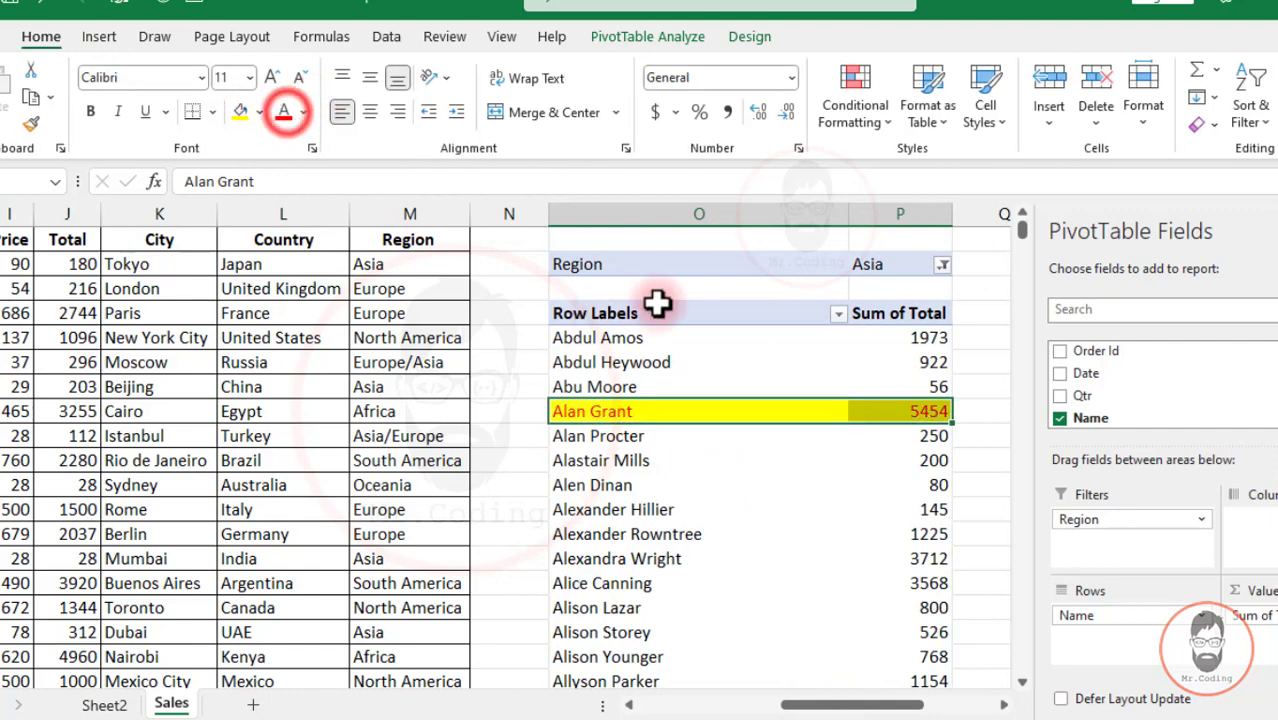
click(645, 36)
click(628, 82)
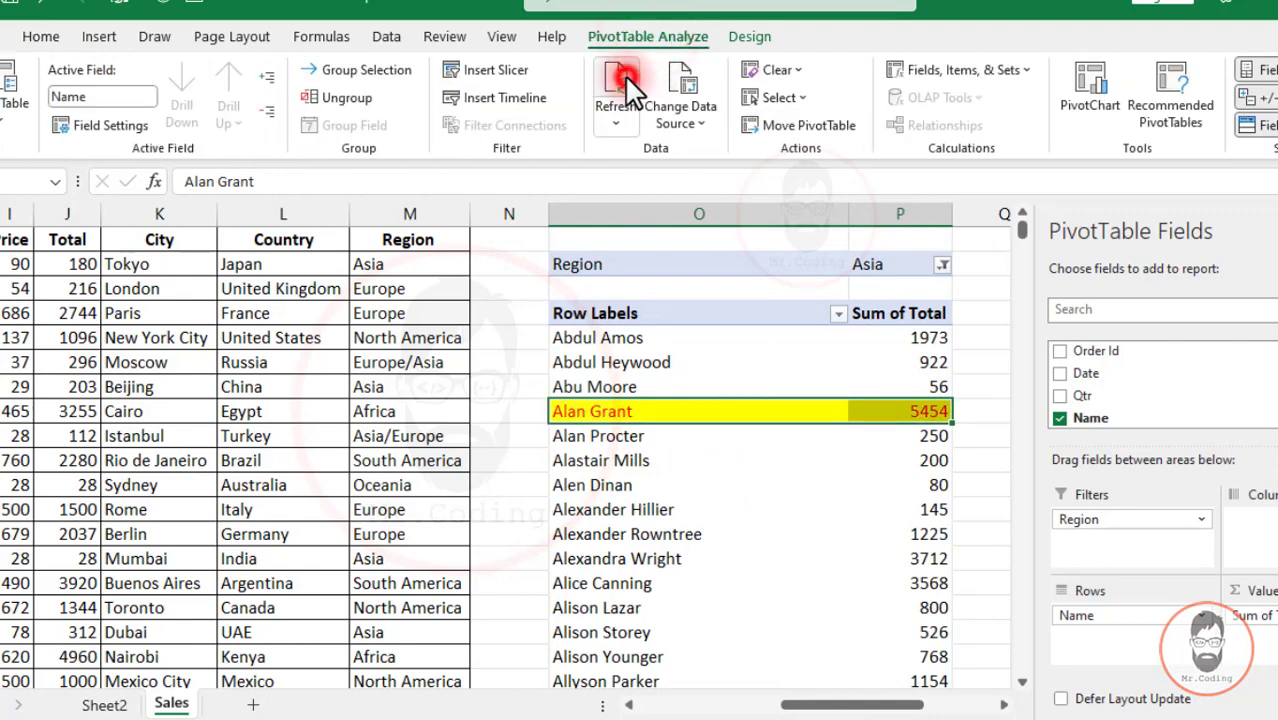
click(651, 420)
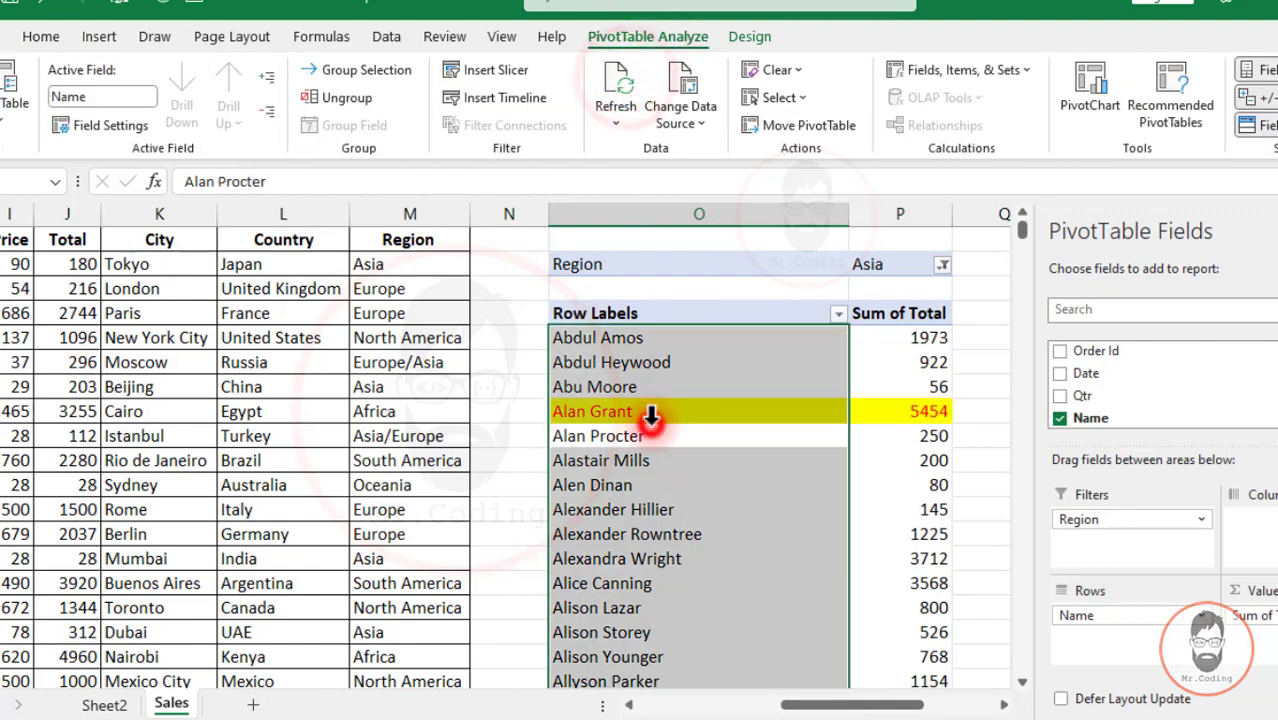
click(650, 411)
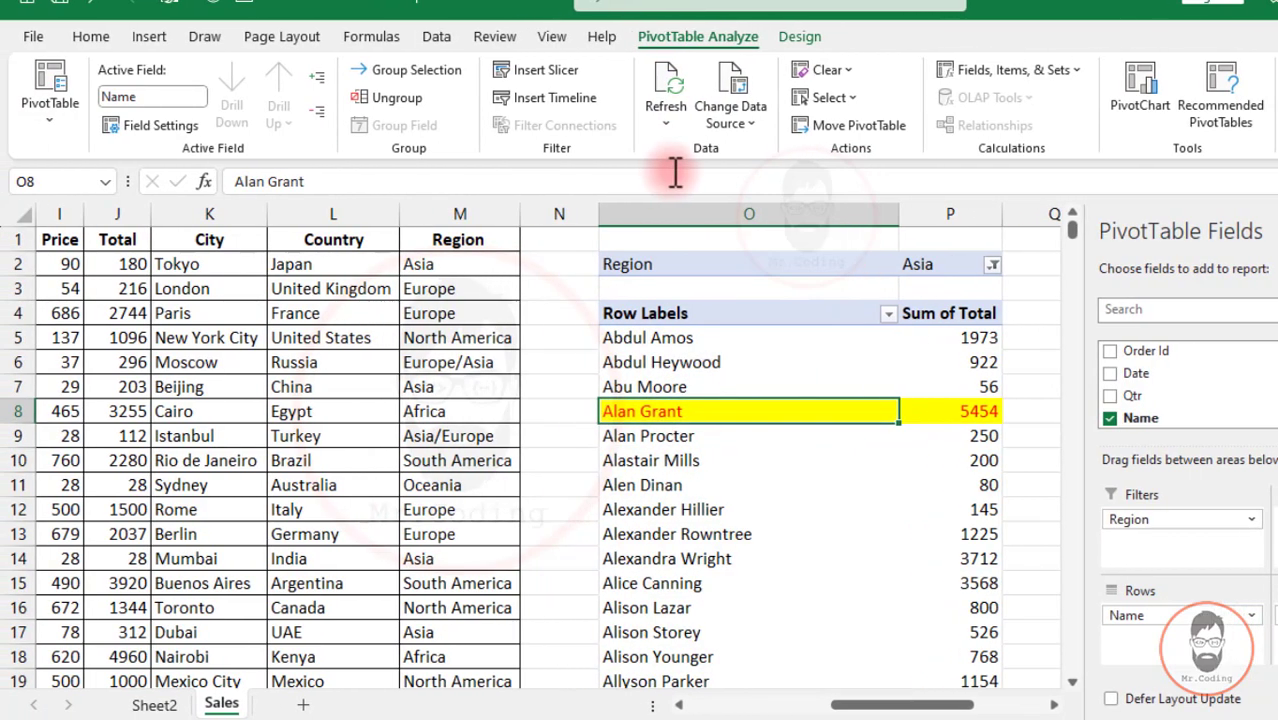
- Review PivotTable3's Layout & Format and Totals & Filters options, ending on Layout & Format
click(53, 115)
click(47, 228)
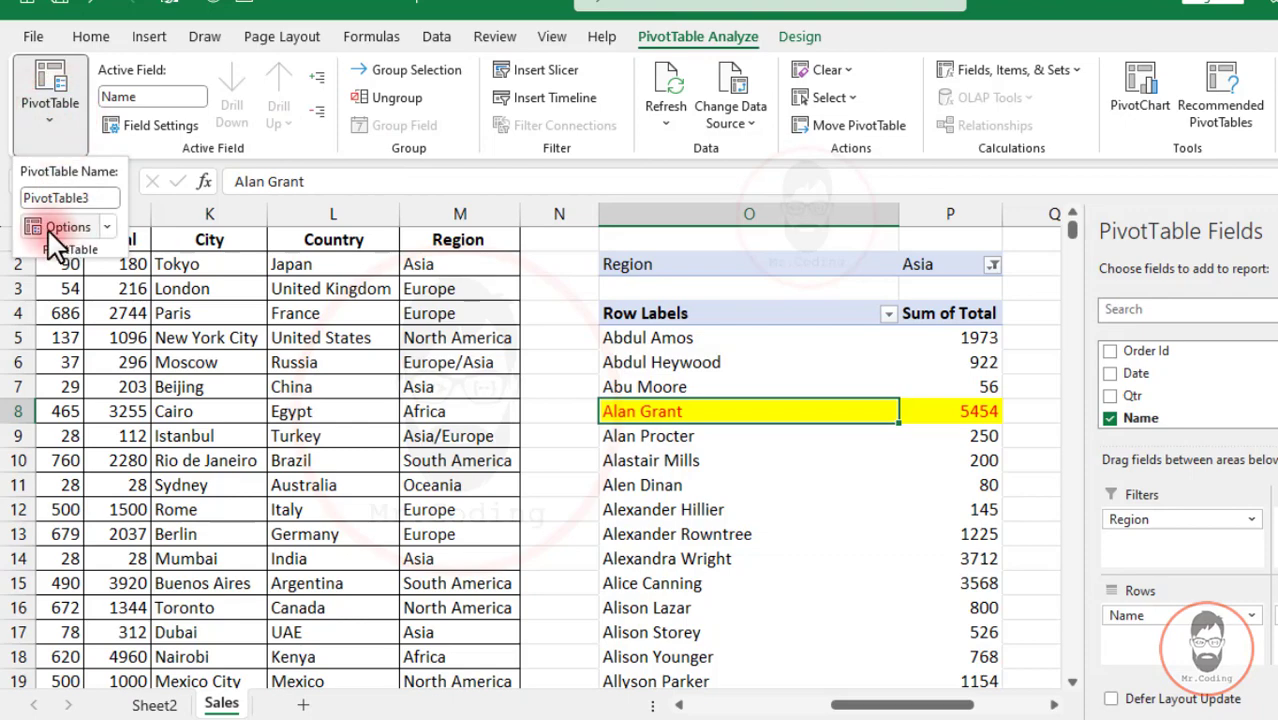
click(669, 242)
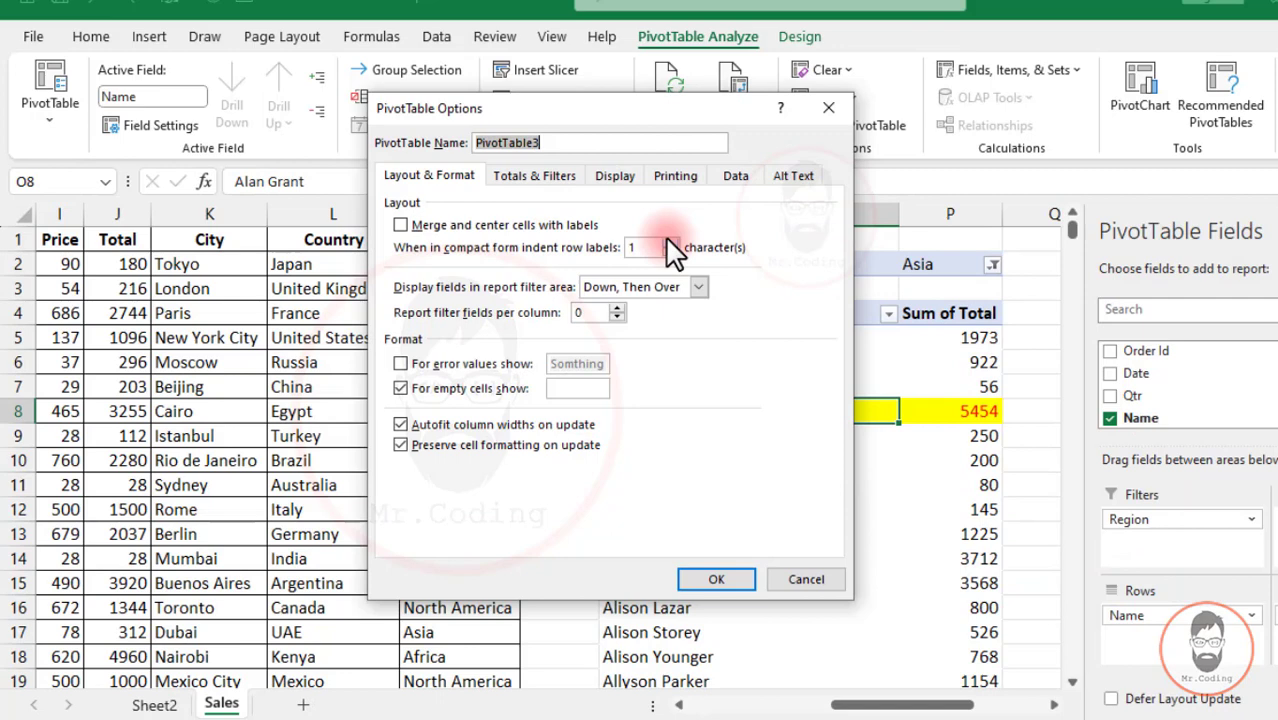
click(533, 176)
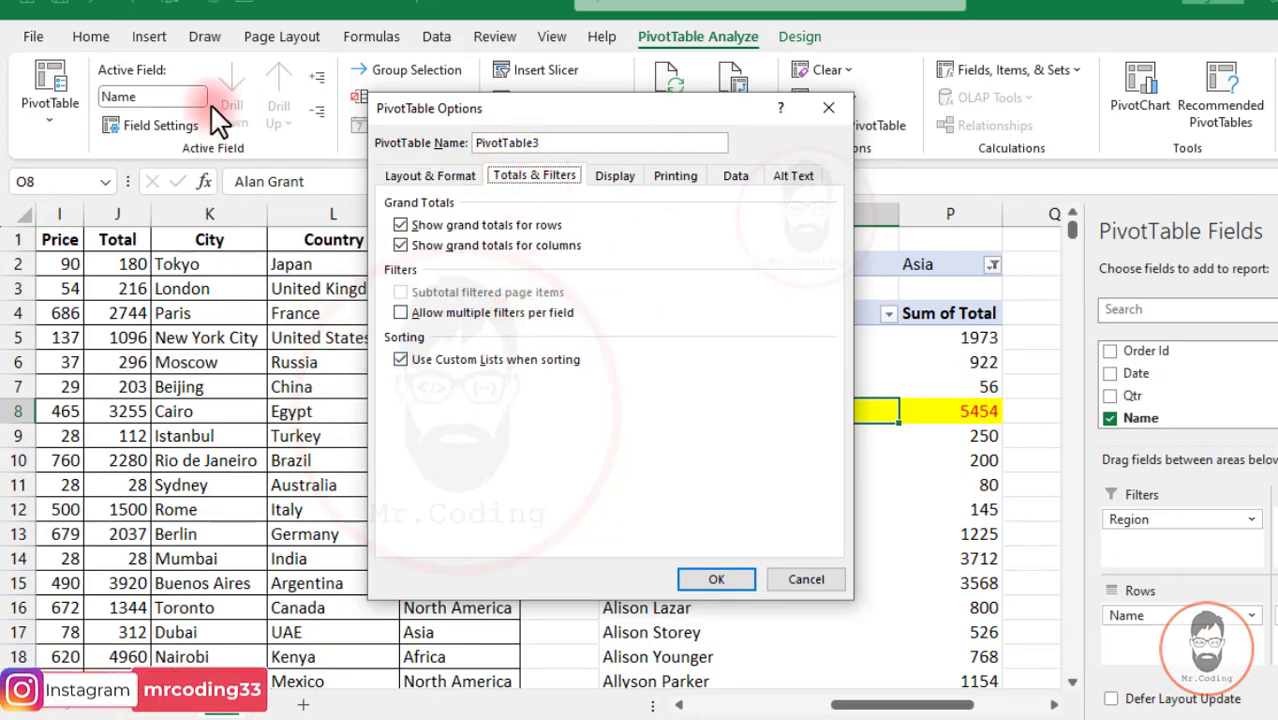
click(400, 176)
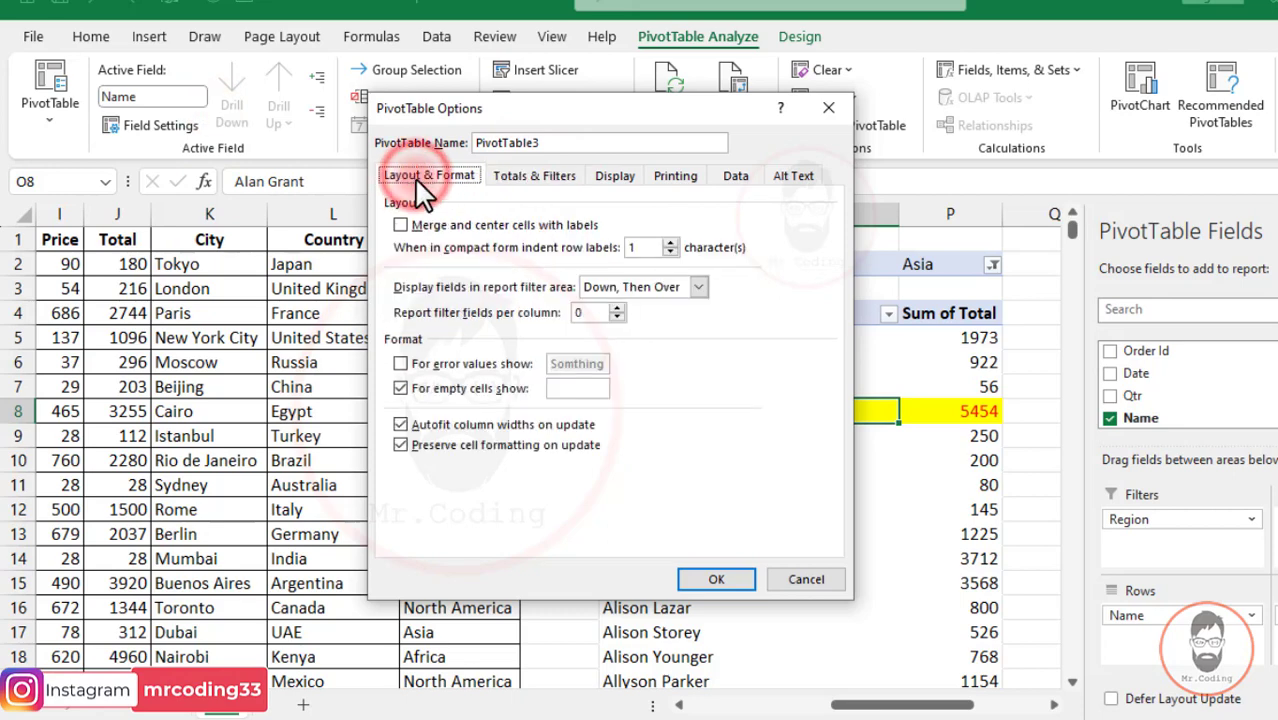